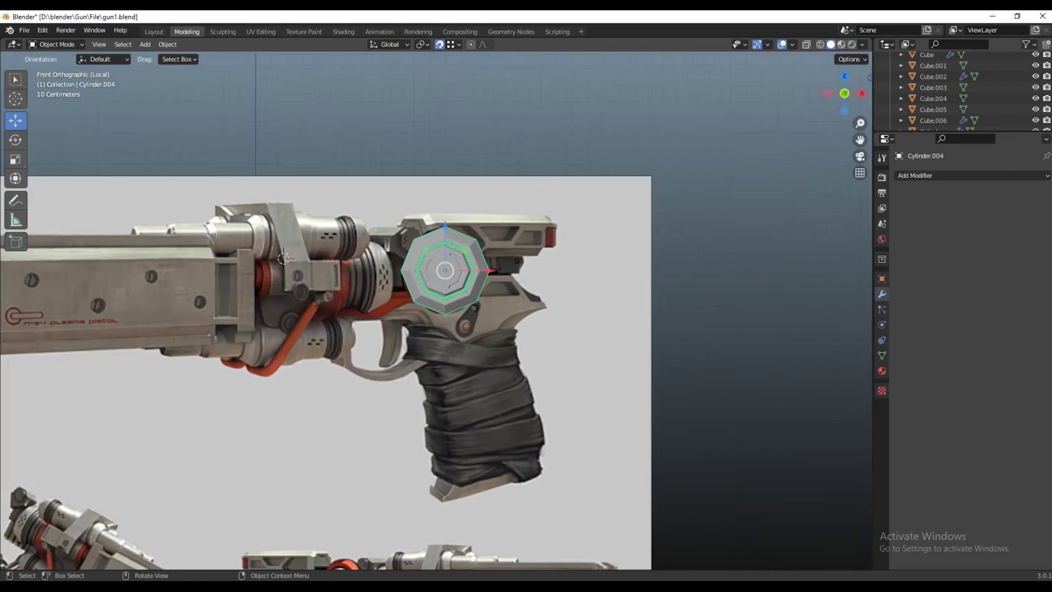
Add a plane and position it over the reference image, viewed straight from the front
key(shift+a)
click(802, 309)
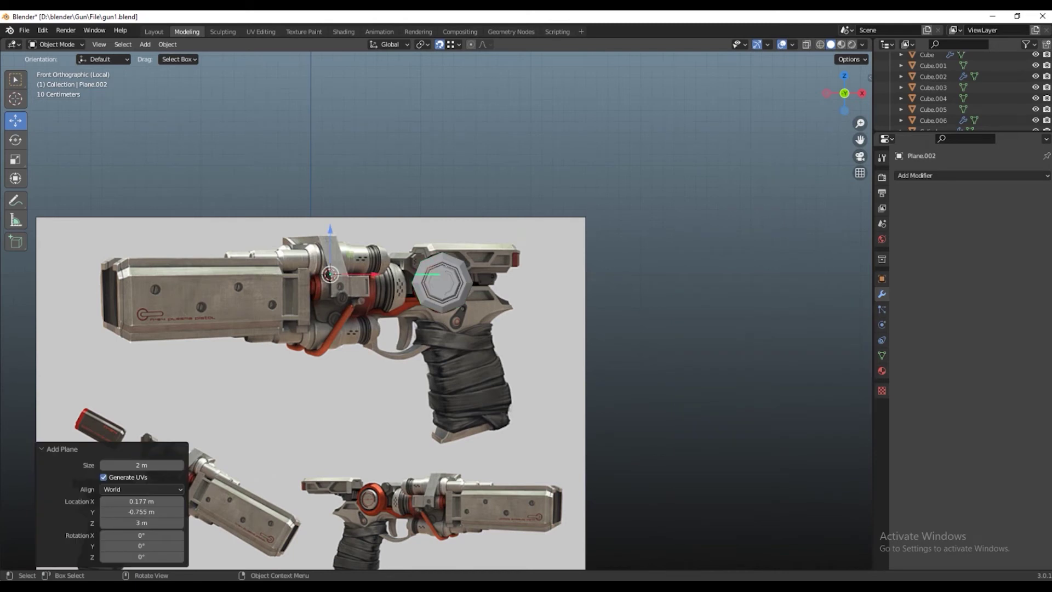
scroll(443, 282, up, 3)
middle_drag(443, 282, 329, 384)
key(g)
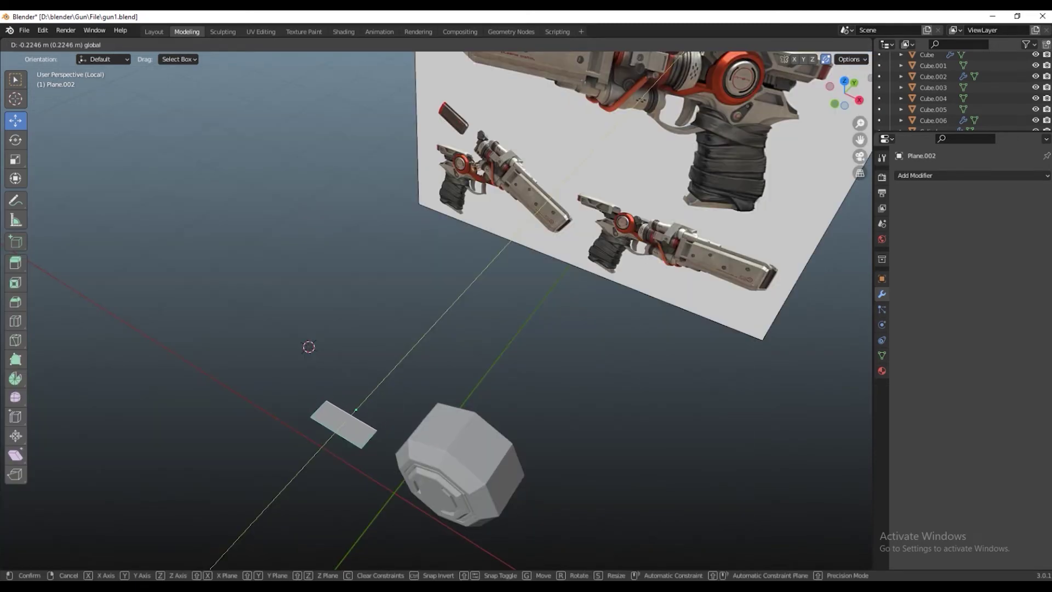
click(309, 346)
key(KP_1)
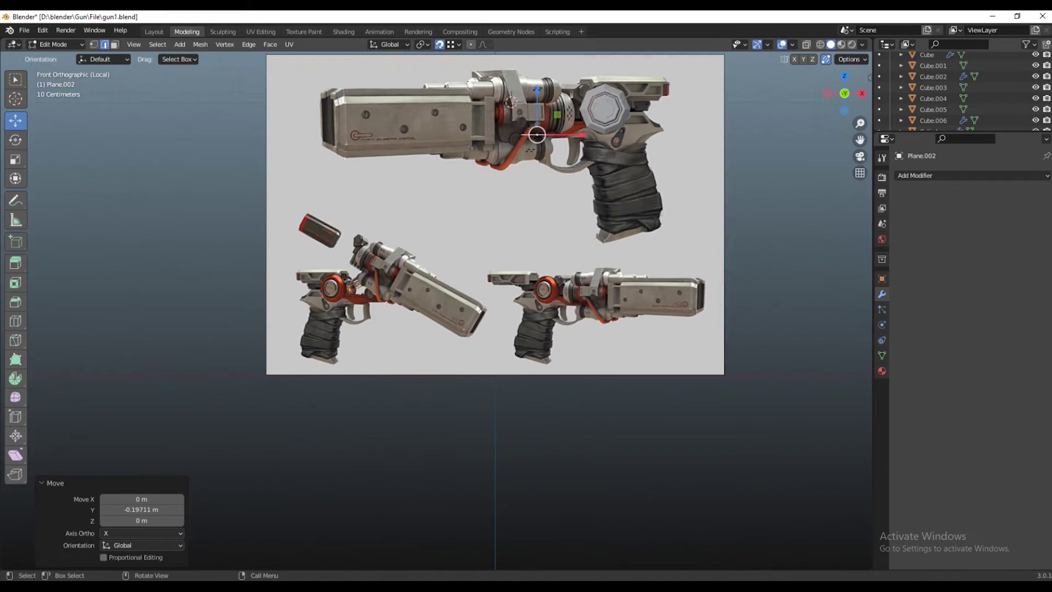
scroll(384, 285, up, 4)
mouse_move(439, 219)
shift+middle_down()
mouse_move(466, 411)
mouse_move(404, 305)
shift+middle_up()
scroll(438, 307, down, 2)
scroll(364, 299, up, 5)
Extrude outline points: a first point, a horizontal segment, and a slanted edge toward the octagon
key(e)
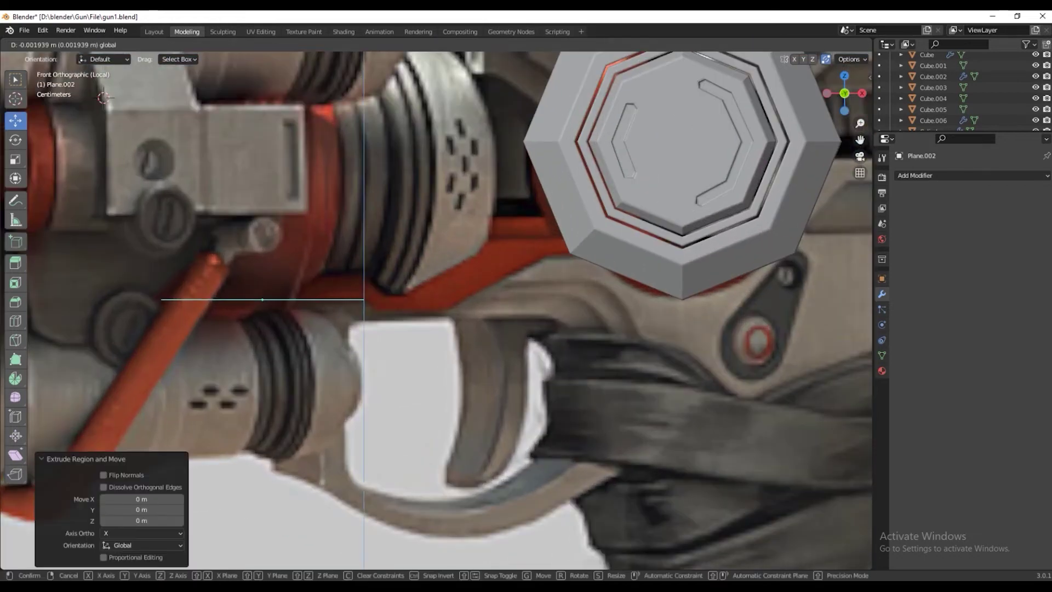
click(363, 300)
scroll(339, 302, up, 1)
scroll(362, 307, up, 1)
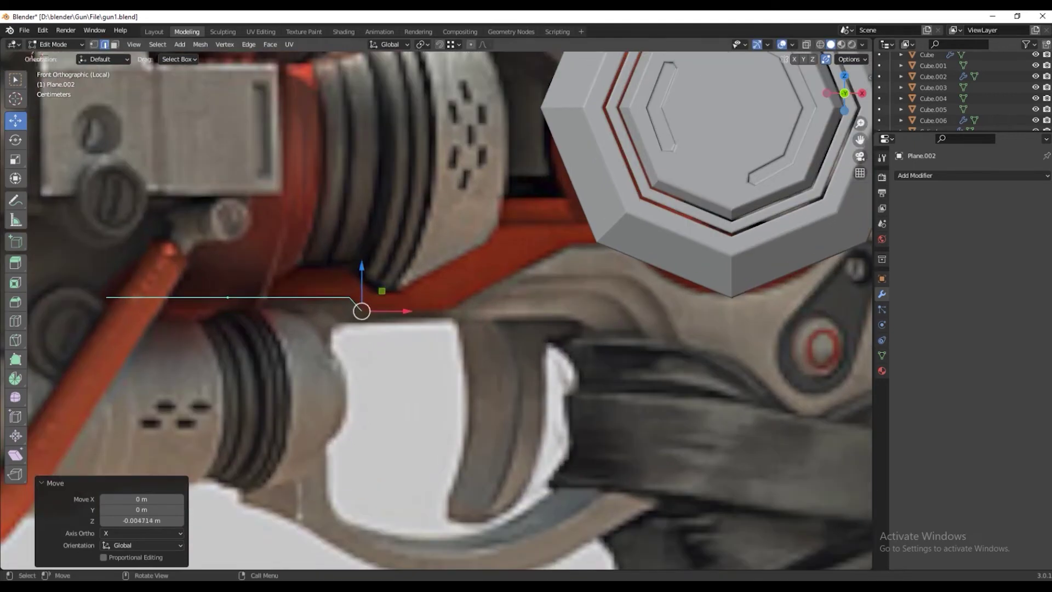
key(e)
key(x)
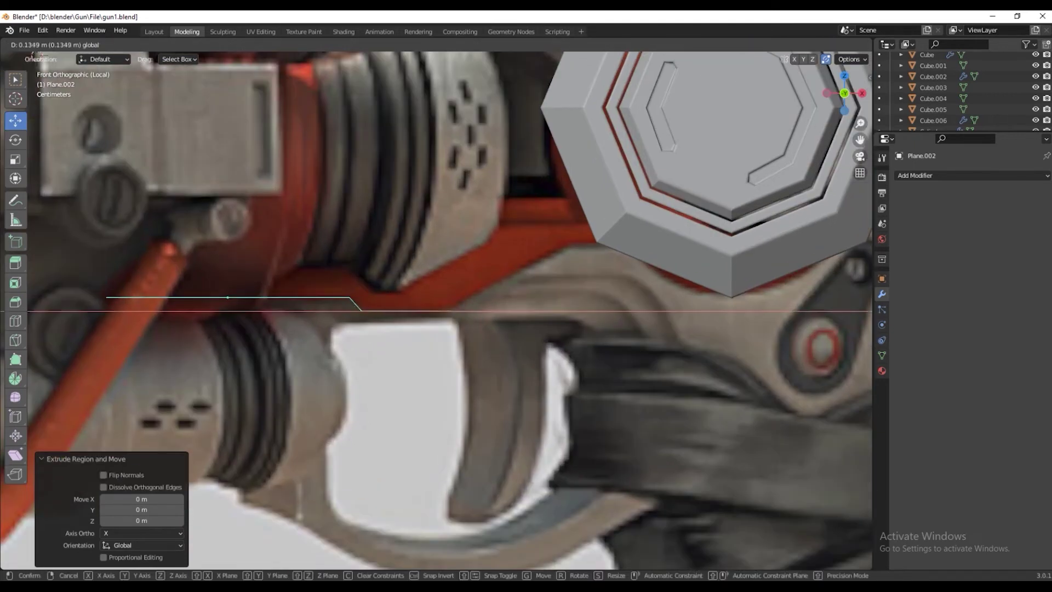
click(454, 311)
scroll(450, 311, down, 1)
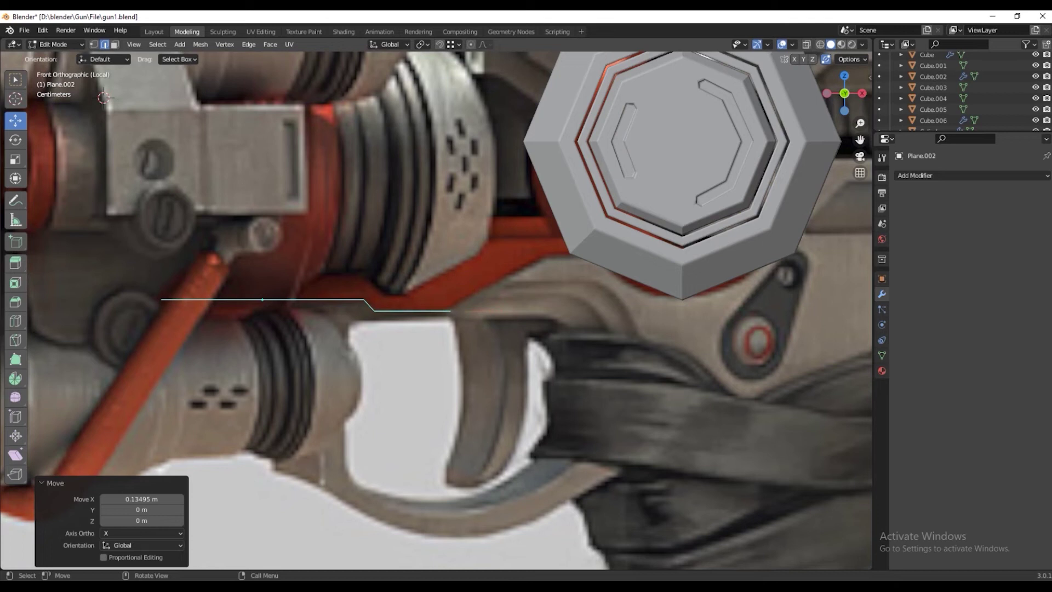
key(e)
click(545, 256)
shift+middle_drag(544, 251, 510, 263)
Extrude a short horizontal segment from the outline's other end, then raise the end edge vertically
key(e)
key(x)
click(529, 264)
key(e)
key(x)
right_click(529, 262)
middle_drag(529, 261, 353, 208)
key(g)
key(z)
key(Return)
key(KP_1)
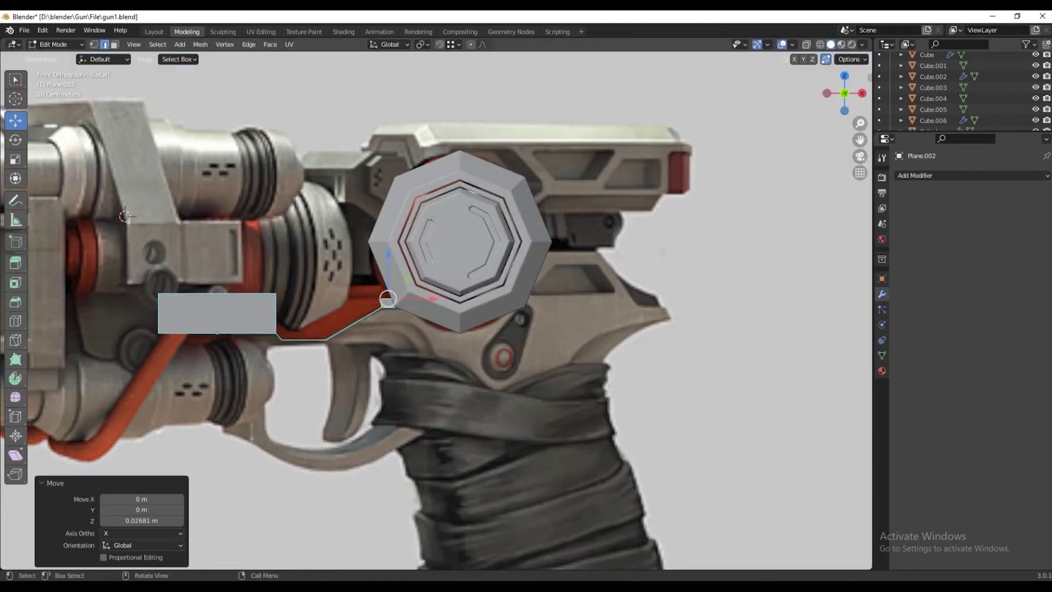
Lower the rectangle's top edge straight down along Z
click(217, 294)
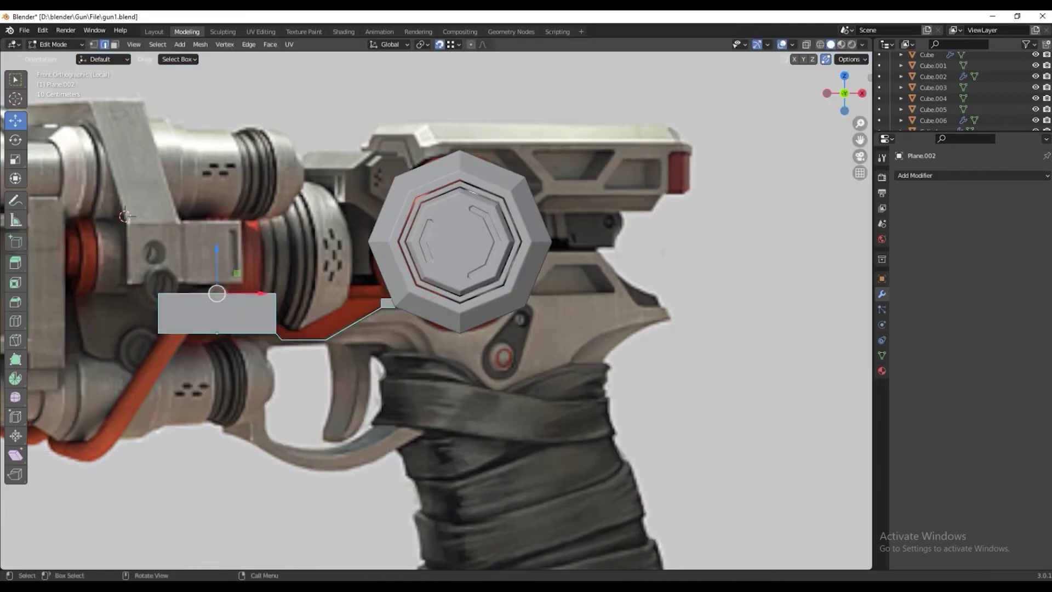
key(g)
key(z)
click(217, 300)
scroll(217, 299, up, 1)
scroll(217, 300, up, 2)
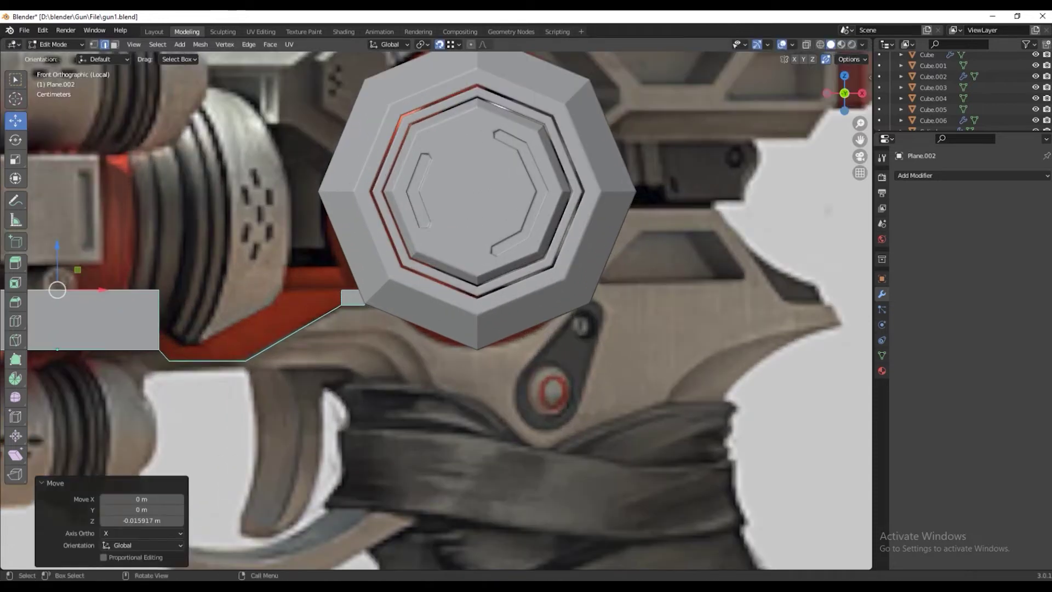
Bridge the open outline edges into a face with LoopTools, extrude it for thickness, and exit Edit Mode
click(341, 297)
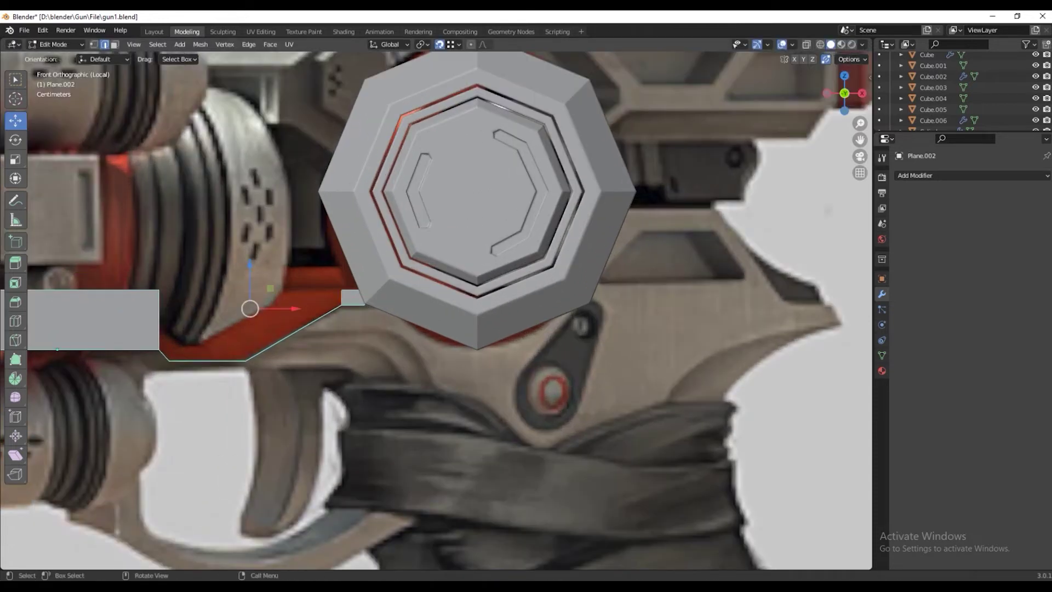
right_click(159, 335)
click(237, 189)
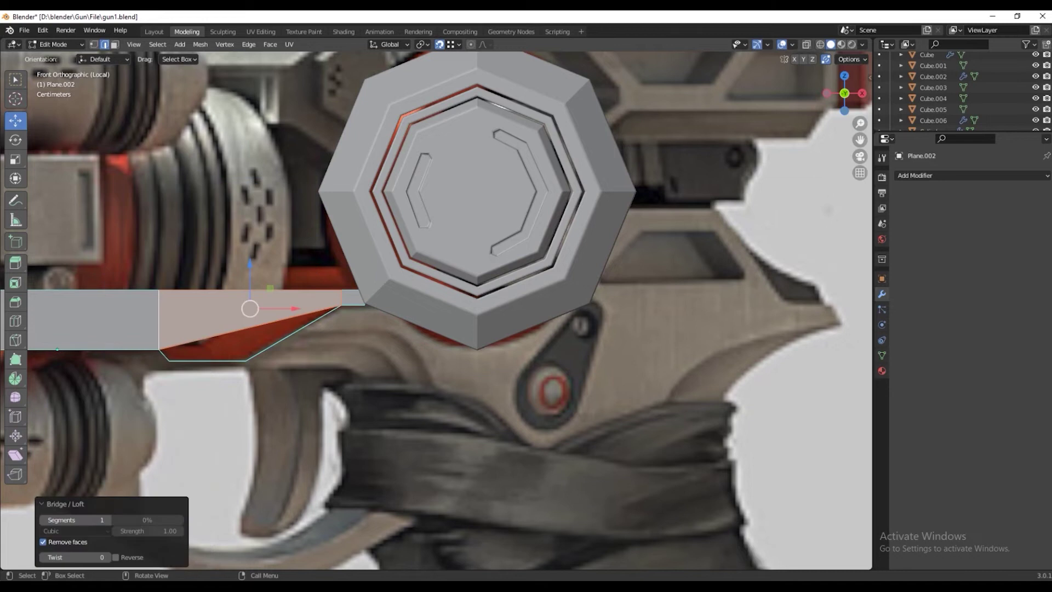
scroll(438, 307, down, 2)
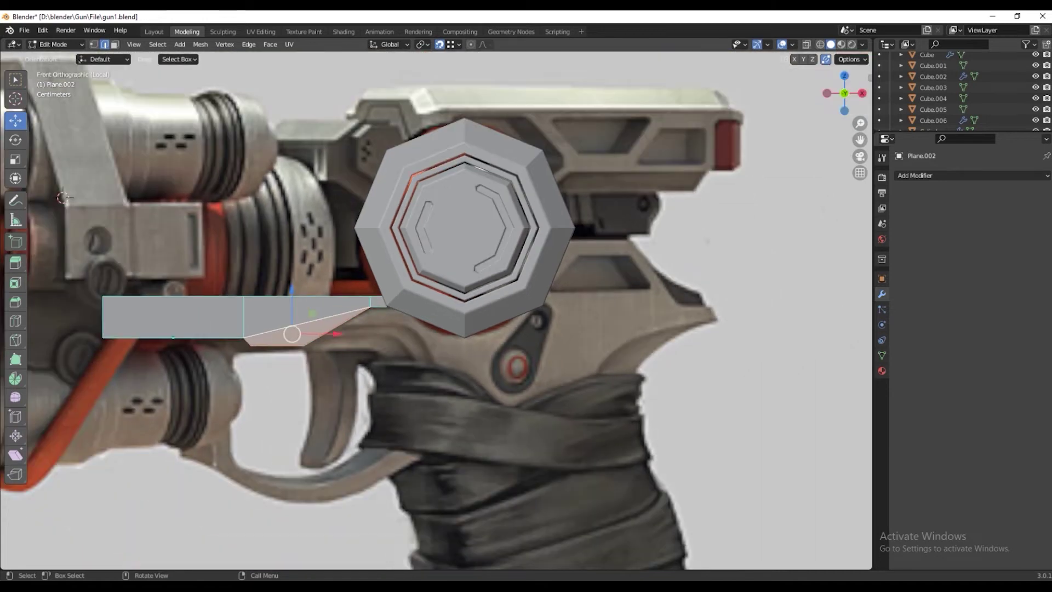
middle_drag(438, 307, 417, 263)
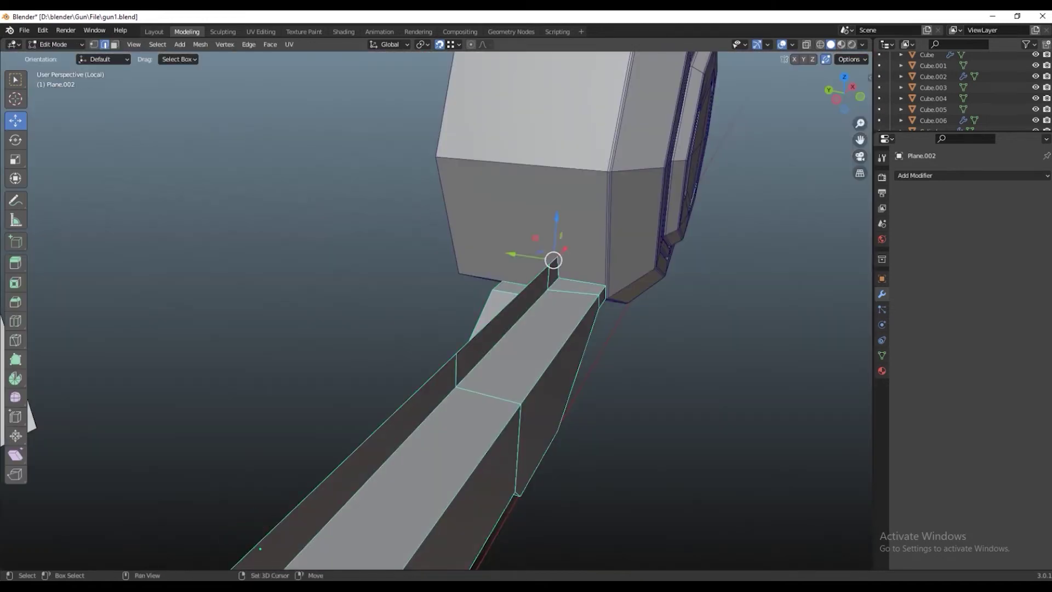
shift+middle_drag(438, 307, 390, 340)
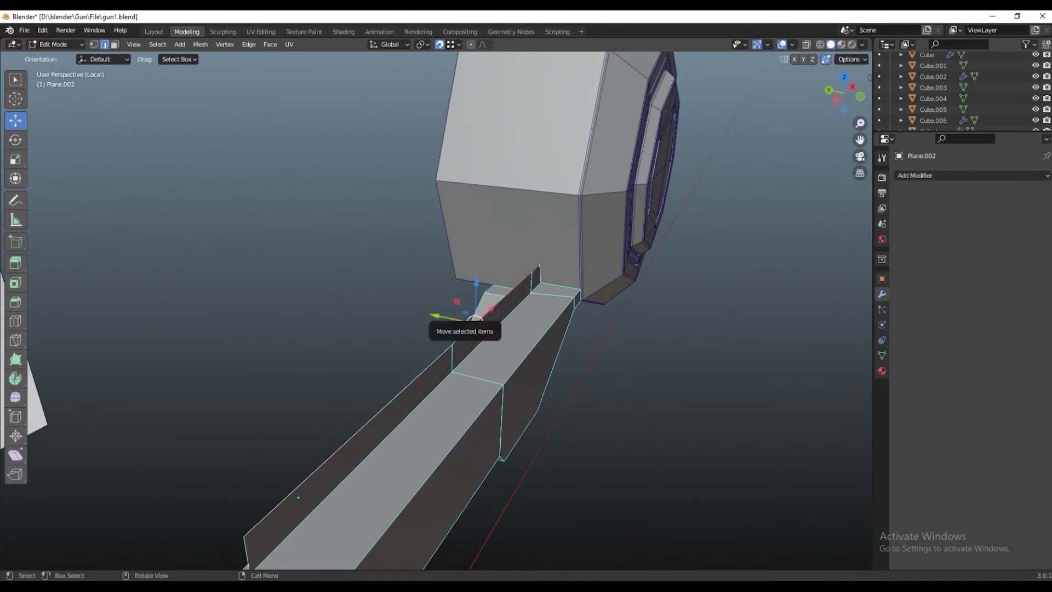
key(e)
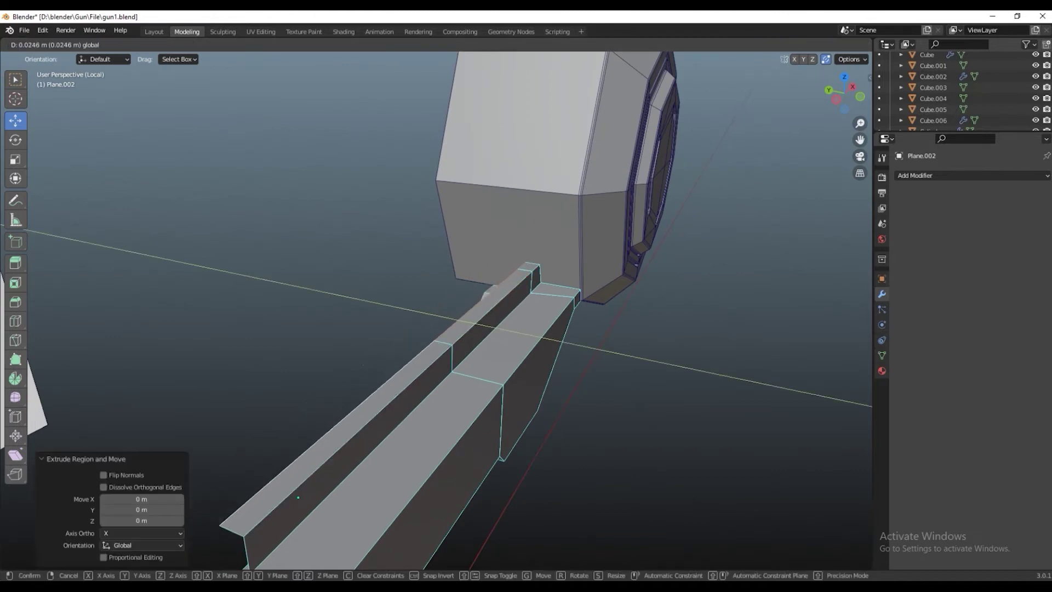
middle_drag(438, 307, 384, 285)
key(Tab)
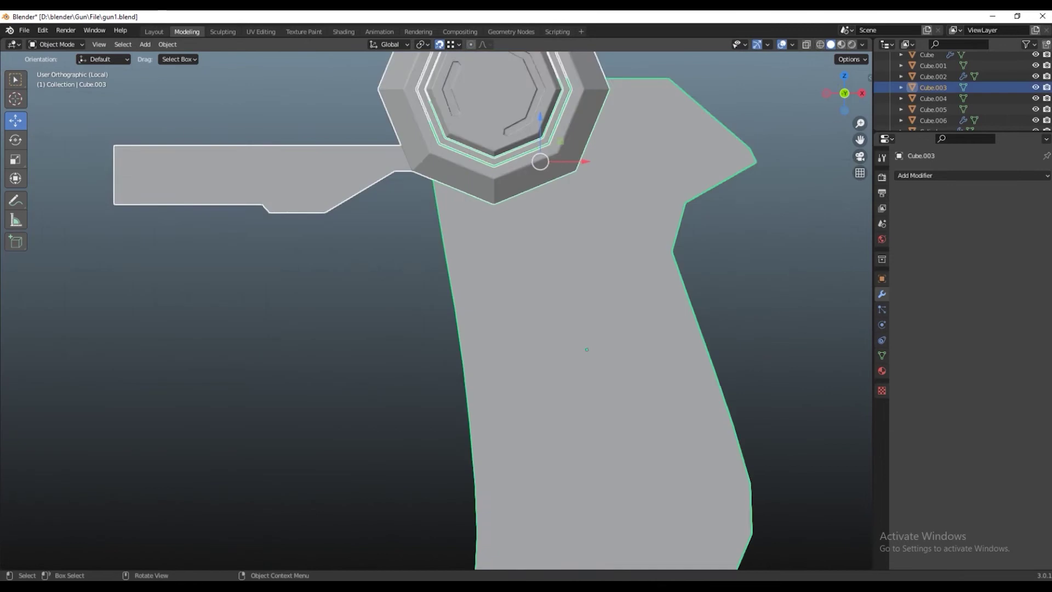
Delete the octagonal cap's inner faces, leaving only an open octagonal ring
key(Tab)
key(3)
key(a)
key(alt+z)
mouse_move(493, 329)
middle_down()
mouse_move(449, 307)
mouse_move(422, 257)
middle_up()
key(alt+z)
key(ctrl+i)
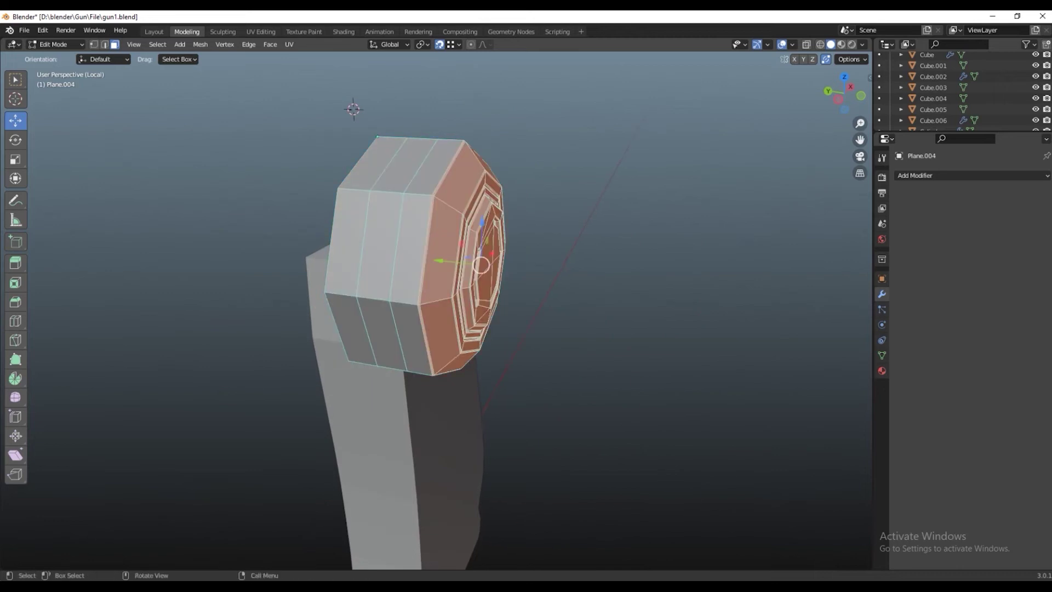
key(x)
click(558, 373)
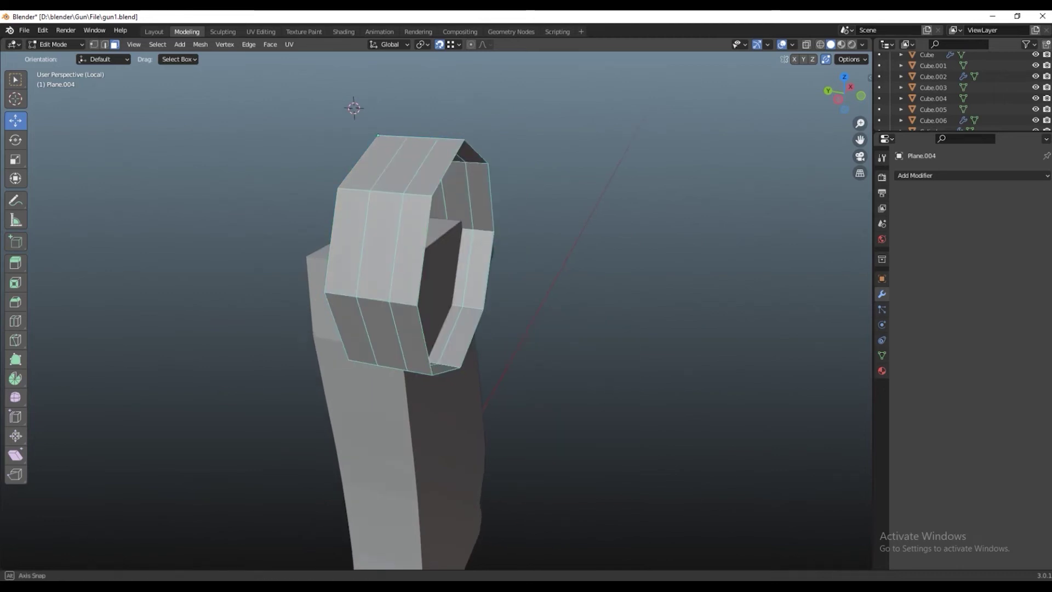
middle_drag(558, 373, 504, 351)
key(x)
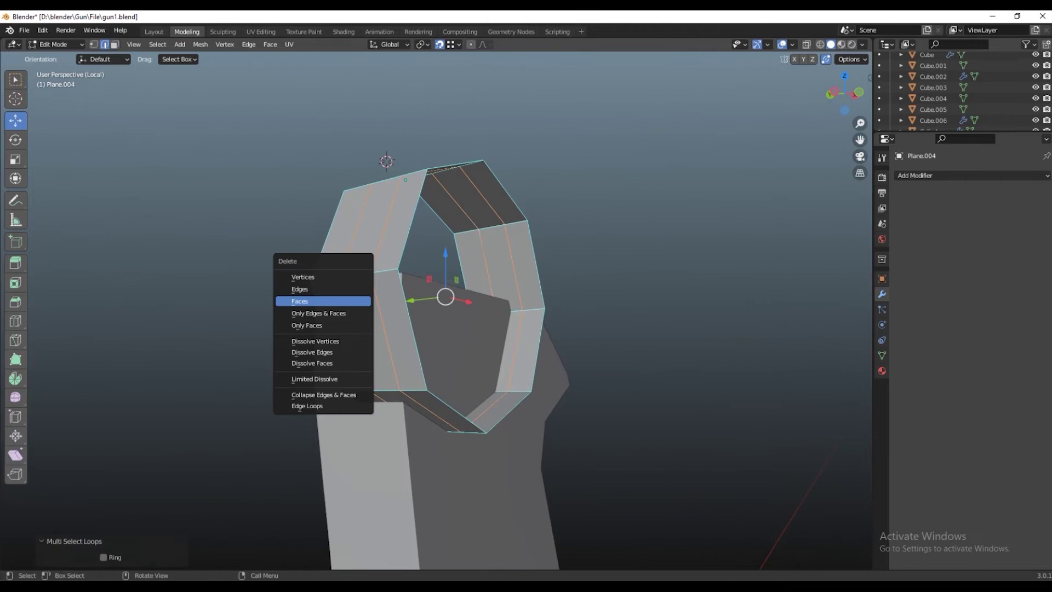
click(312, 352)
Stretch the ring into a longer tube by moving its end loop 0.20893 m along Y
key(Tab)
mouse_move(312, 352)
middle_down()
mouse_move(559, 87)
mouse_move(657, 181)
middle_up()
key(Tab)
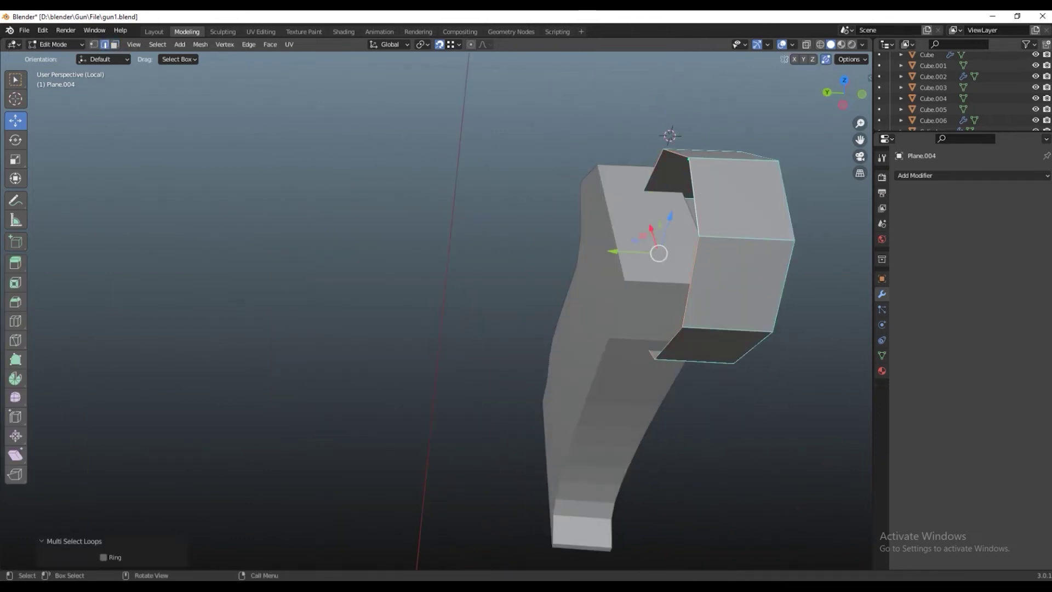
drag(617, 251, 537, 247)
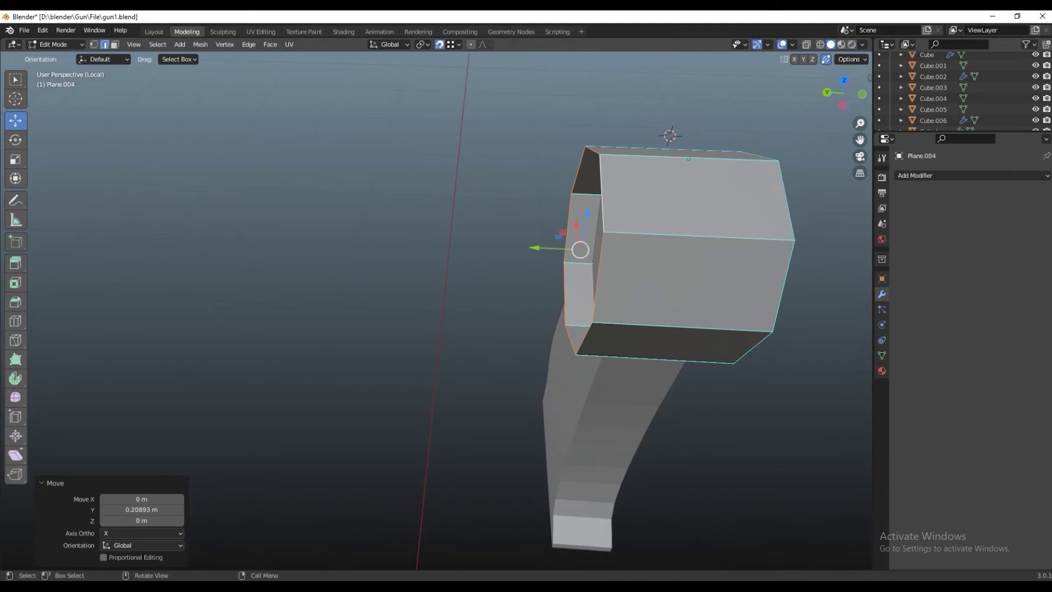
middle_drag(548, 274, 428, 197)
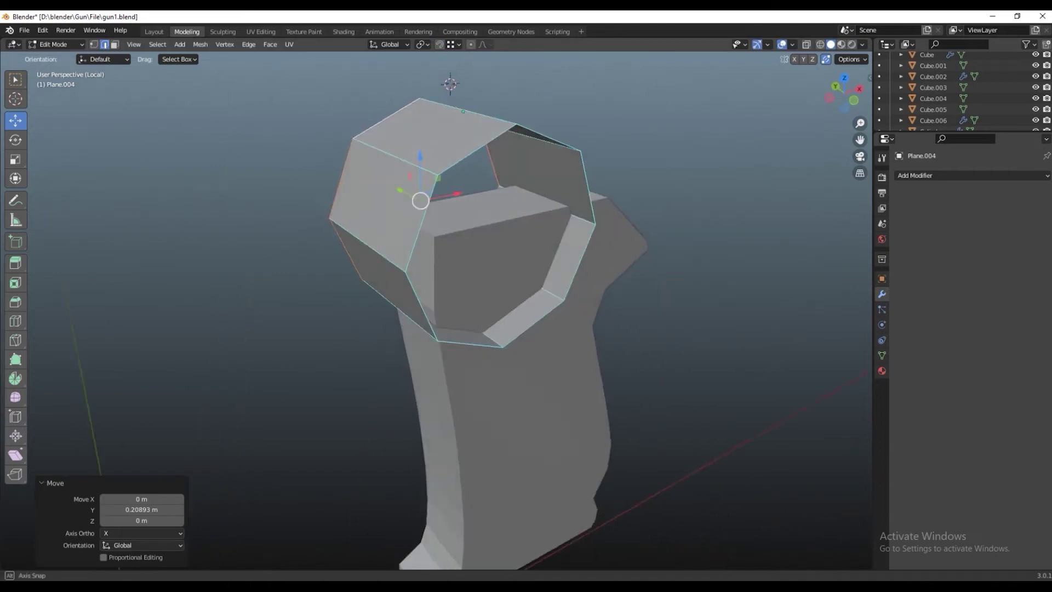
scroll(428, 198, up, 2)
middle_drag(438, 274, 406, 252)
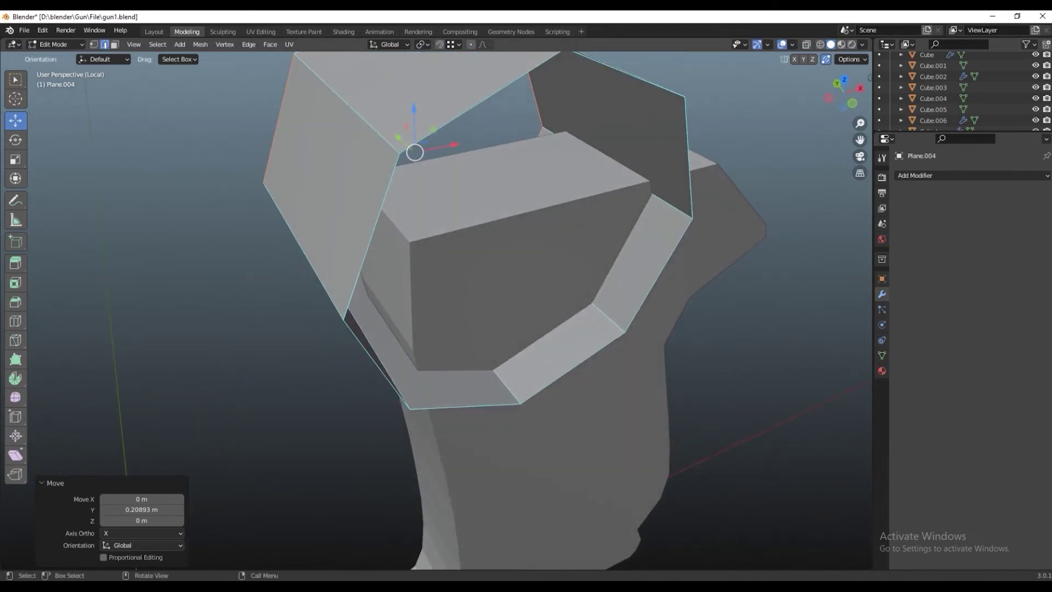
Cap the tube's open end with a face and undo the extra extrusion
click(158, 44)
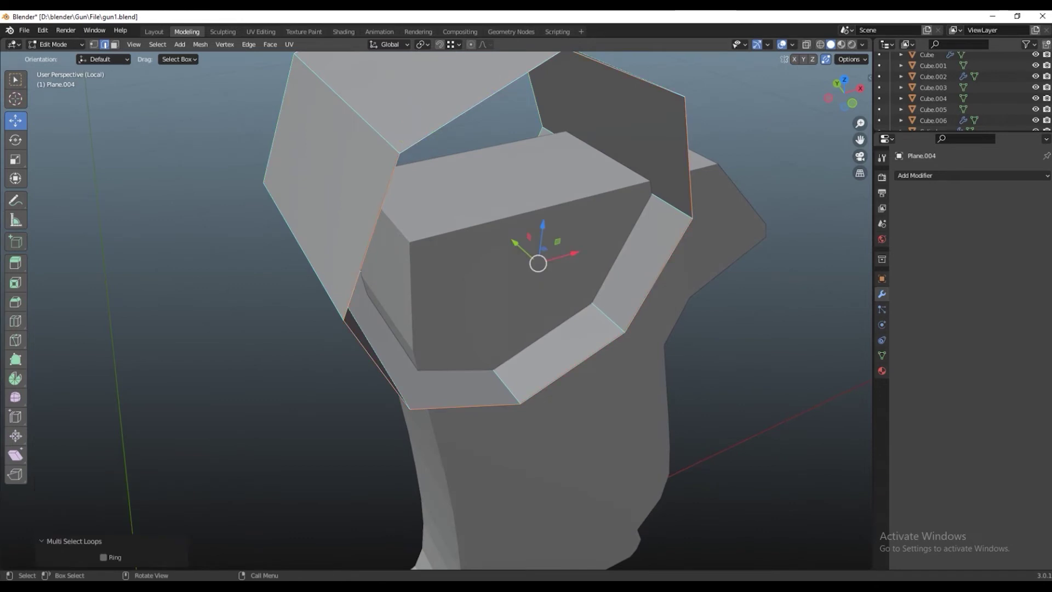
key(f)
middle_drag(548, 329, 542, 208)
key(ctrl+z)
key(ctrl+z)
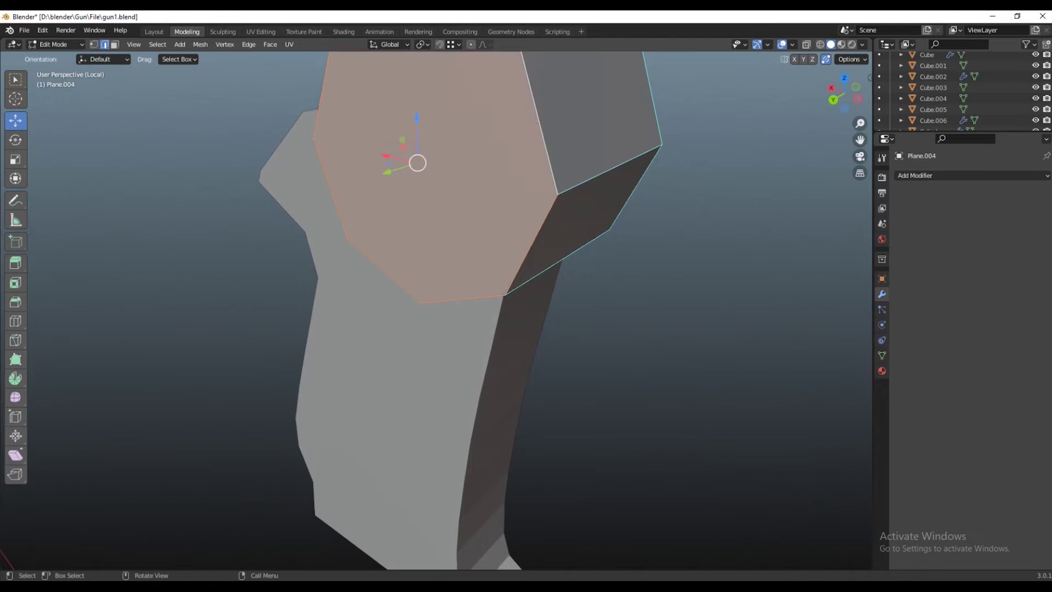
key(Tab)
middle_drag(548, 328, 603, 307)
key(n)
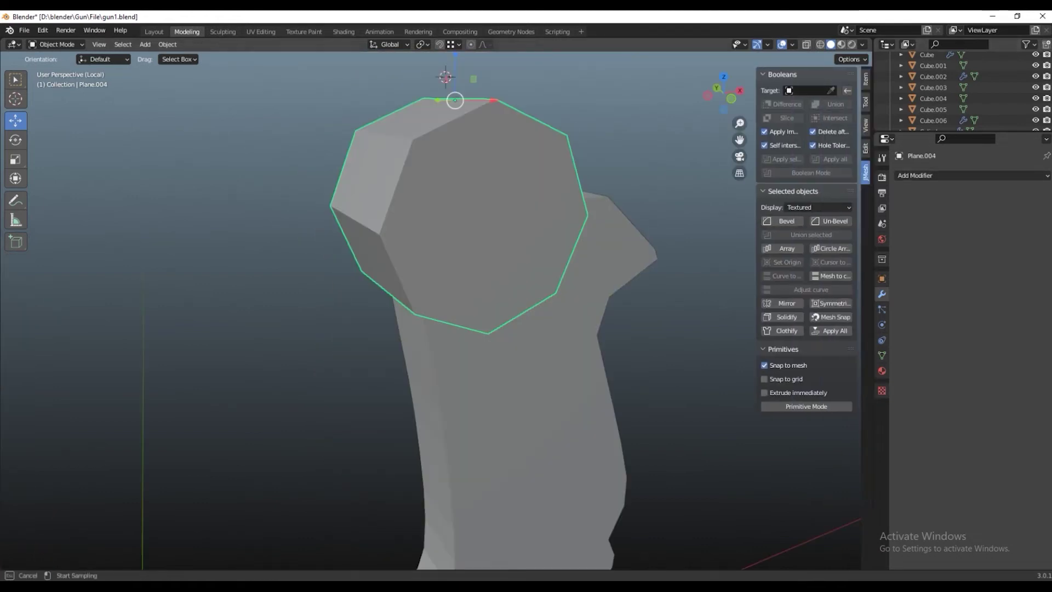
Select the grip block Cube.003 and dissolve two sets of extra edges across its top
click(550, 369)
mouse_move(551, 368)
middle_down()
mouse_move(581, 345)
mouse_move(570, 351)
middle_up()
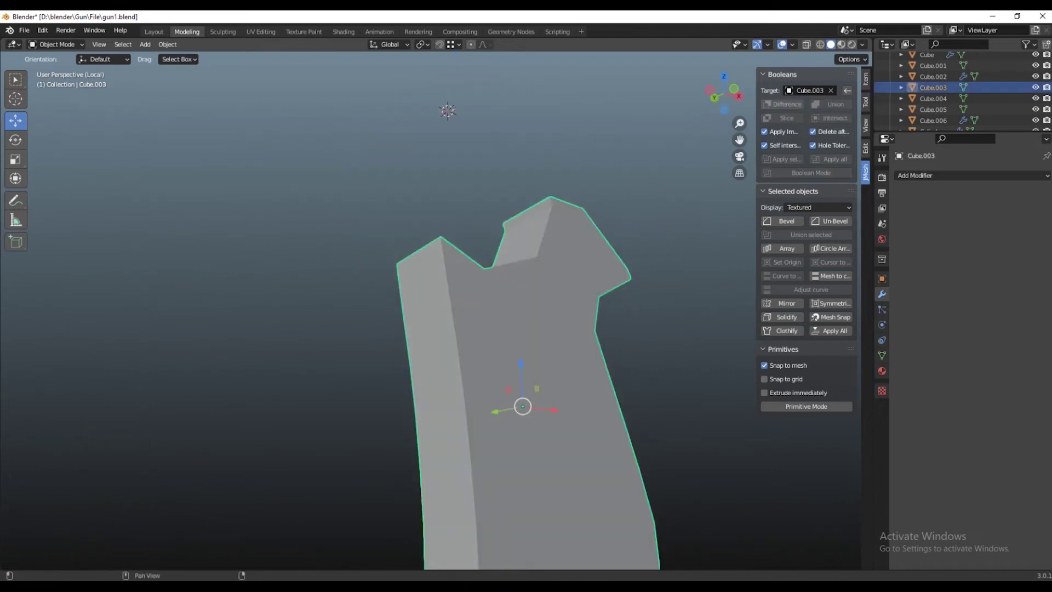
key(Tab)
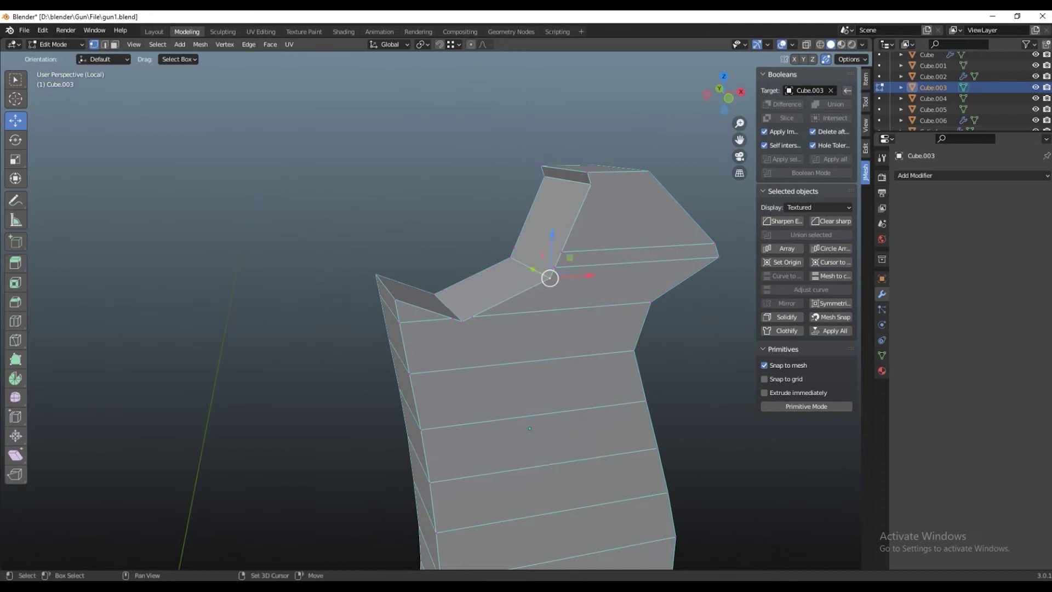
key(x)
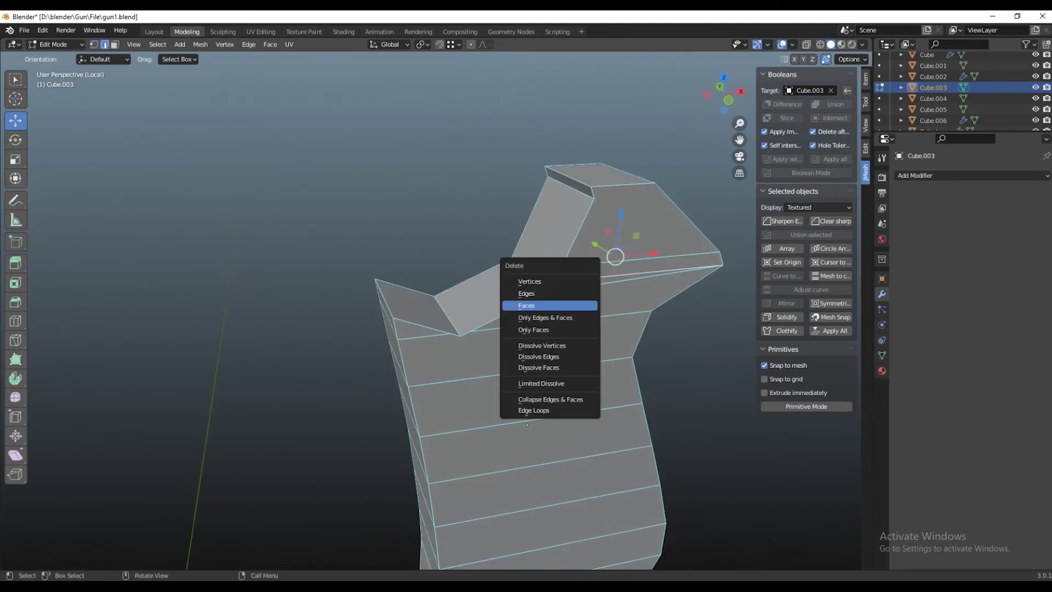
click(540, 356)
mouse_move(526, 356)
middle_down()
mouse_move(289, 163)
mouse_move(428, 298)
middle_up()
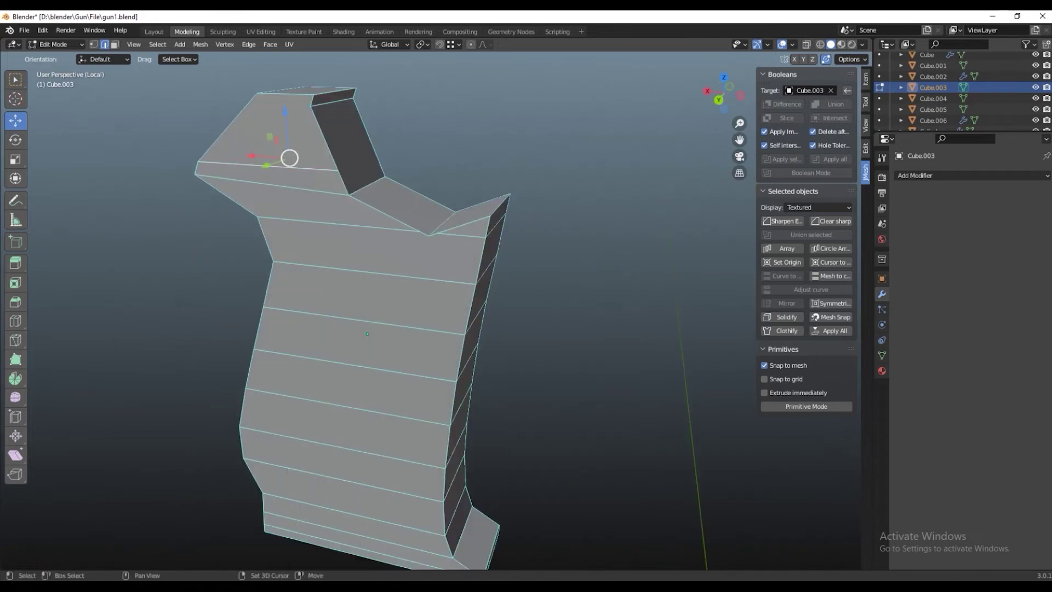
key(x)
click(289, 167)
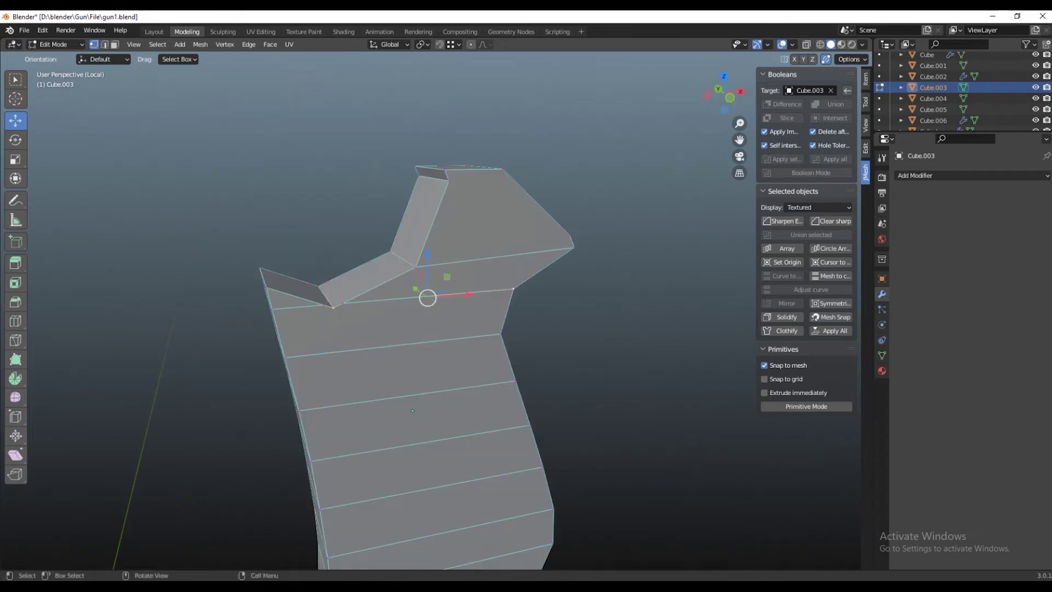
Expand the Tool options and shift the top-notch vertex -0.022184 m in X and -0.009189 m in Z
middle_drag(303, 308, 315, 295)
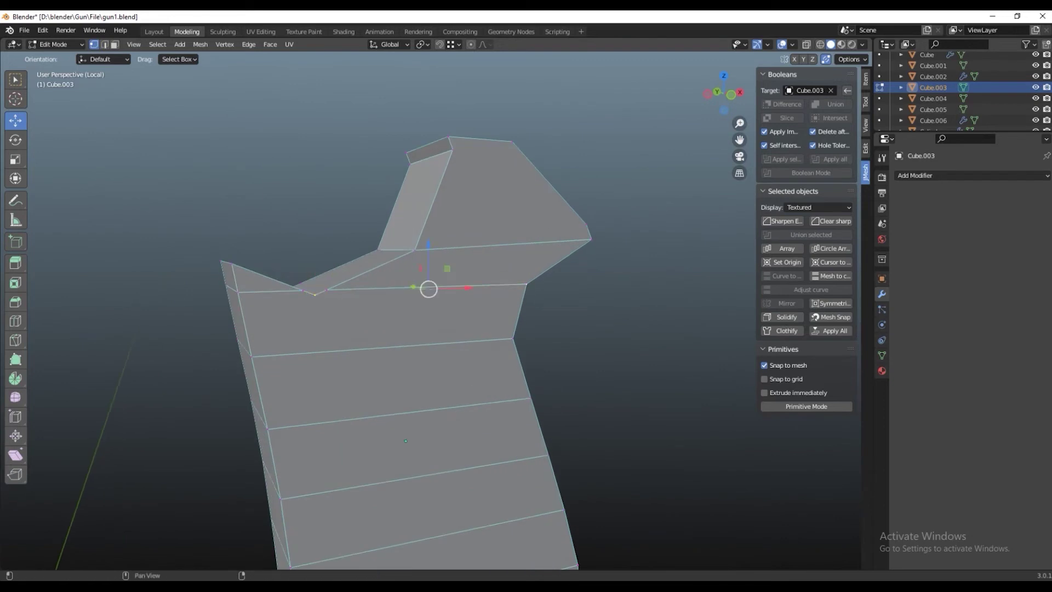
click(866, 101)
click(780, 137)
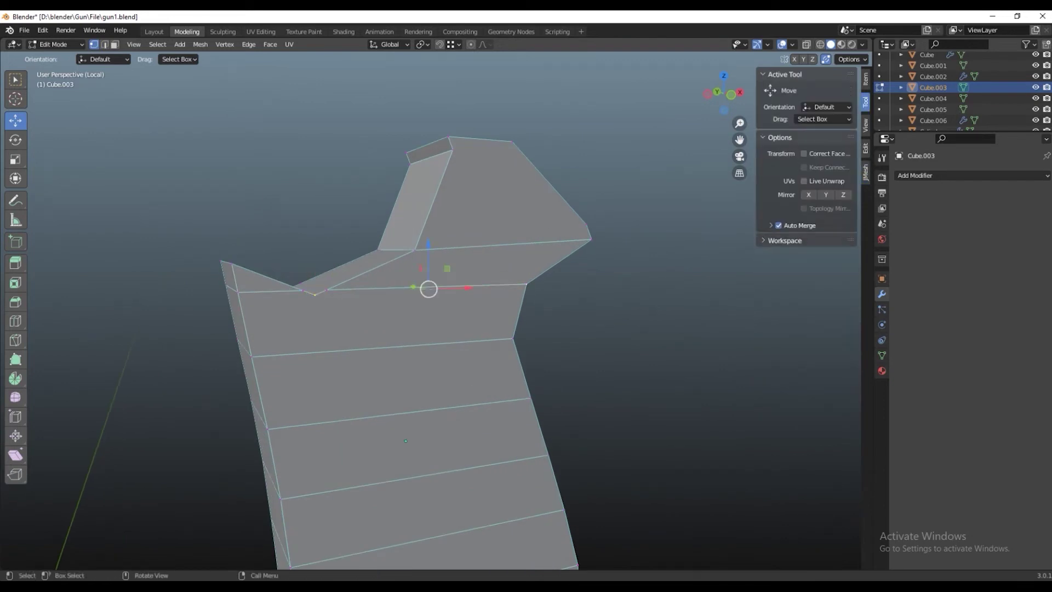
shift+middle_drag(429, 329, 569, 325)
drag(455, 285, 439, 291)
Readjust the top vertex in the reverse direction and add two vertical edge loops to the grip
mouse_move(439, 291)
middle_down()
mouse_move(361, 291)
mouse_move(466, 296)
middle_up()
key(minus)
scroll(456, 294, down, 5)
key(ctrl+r)
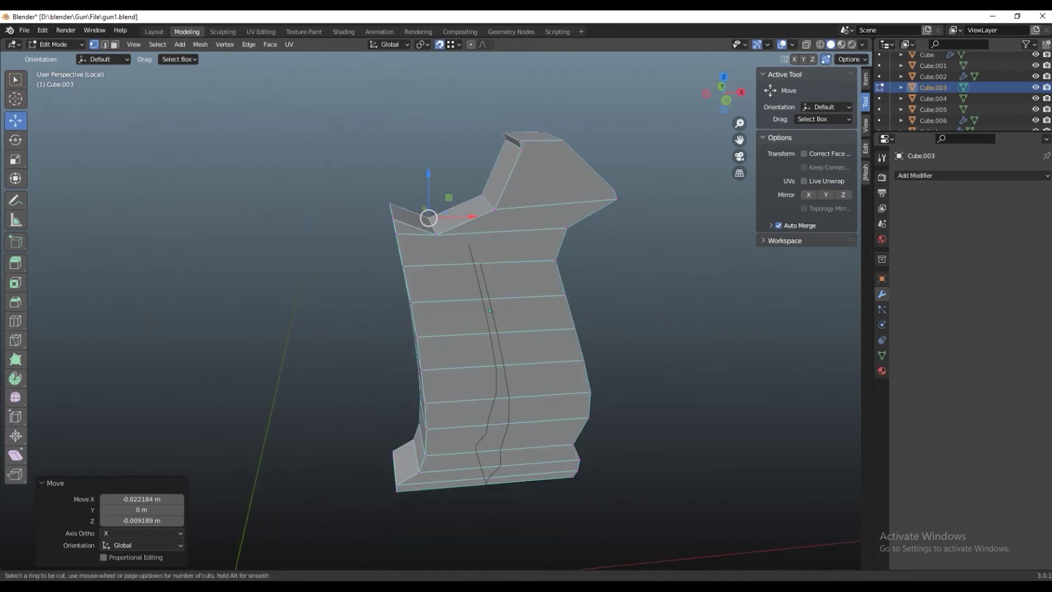
click(426, 310)
click(435, 249)
mouse_move(435, 249)
middle_down()
mouse_move(466, 257)
mouse_move(466, 235)
mouse_move(471, 285)
mouse_move(384, 274)
middle_up()
scroll(428, 307, up, 3)
scroll(460, 238, down, 4)
key(n)
key(ctrl+r)
click(371, 393)
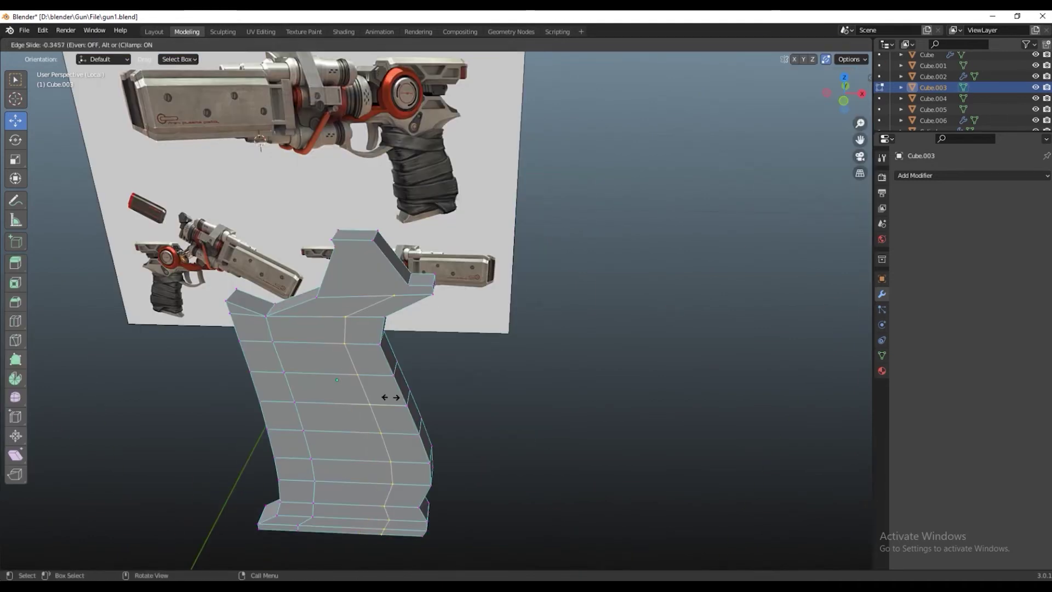
click(390, 397)
In front ortho view, move grip outline vertices along X and Z (raising 0.031847 m, 0.006923 m) to match the reference
key(KP_1)
scroll(329, 307, up, 3)
shift+middle_drag(329, 274, 337, 375)
scroll(445, 249, up, 2)
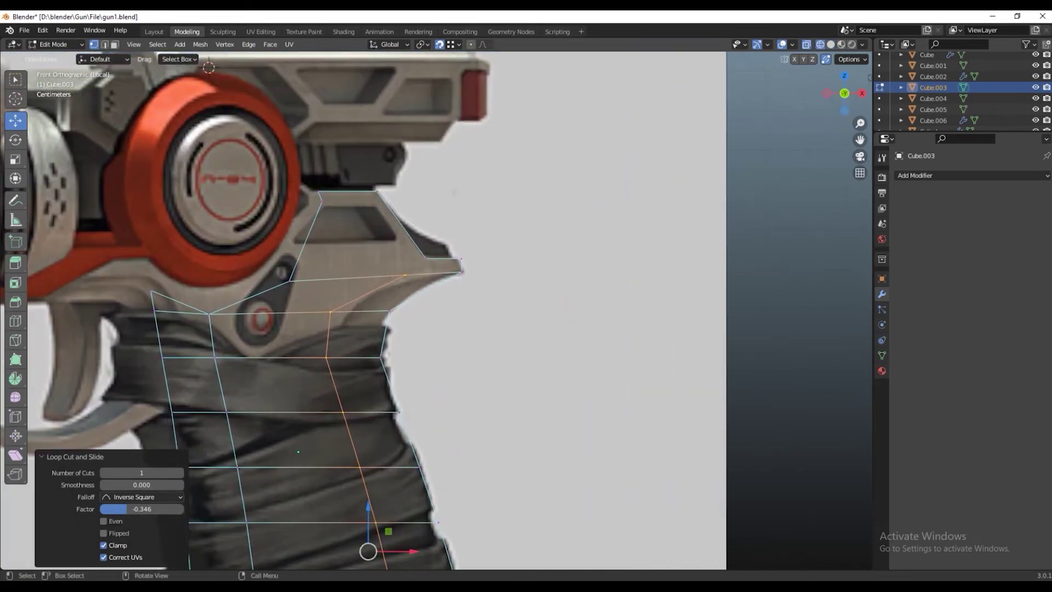
click(405, 275)
drag(450, 274, 474, 274)
click(330, 312)
drag(373, 312, 392, 312)
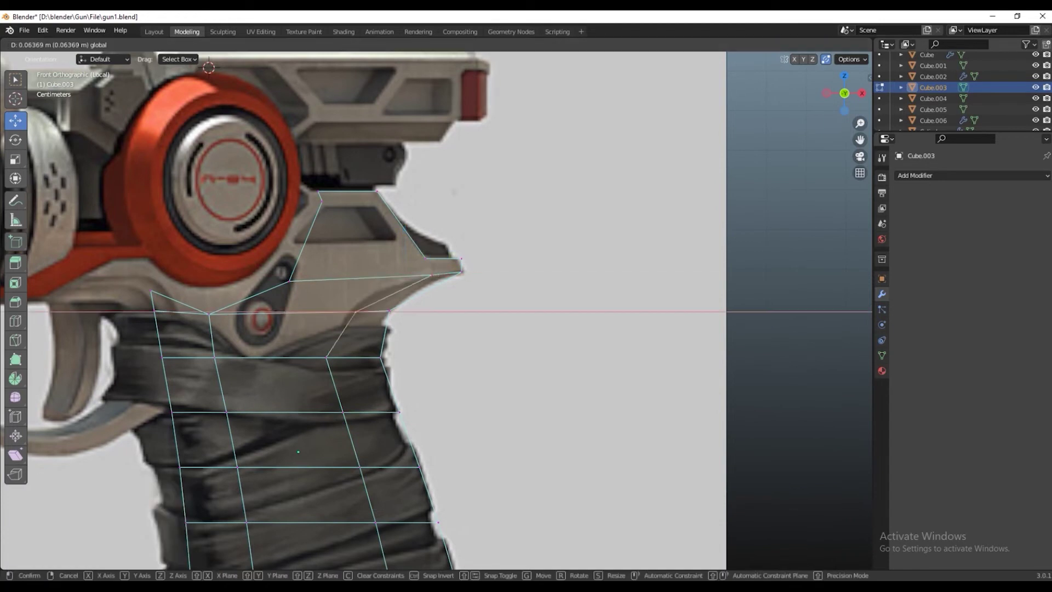
drag(349, 268, 348, 256)
mouse_move(392, 299)
mouse_down()
mouse_move(406, 299)
mouse_move(367, 271)
mouse_up()
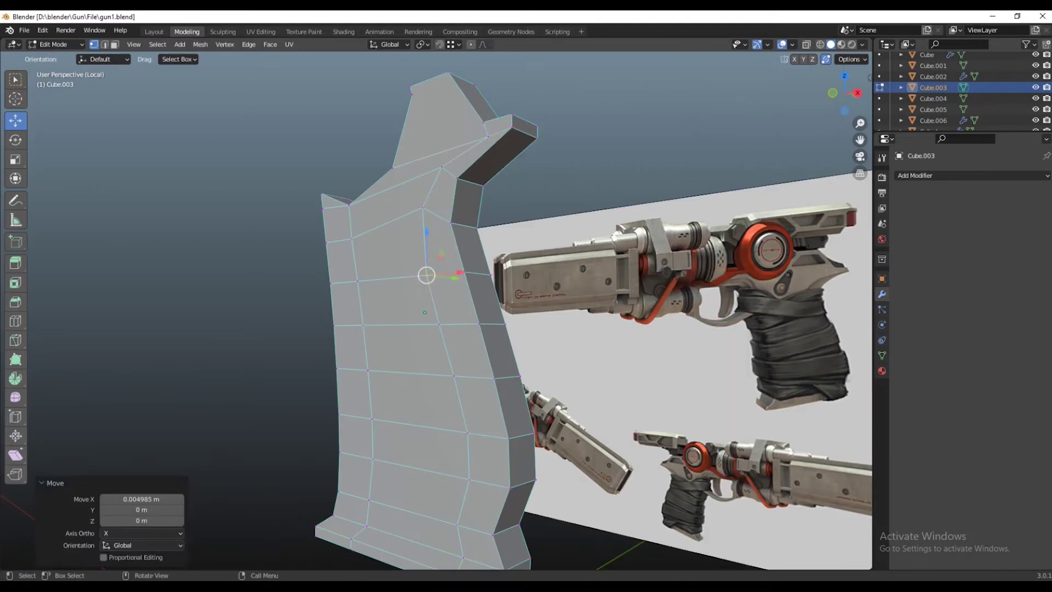
click(488, 135)
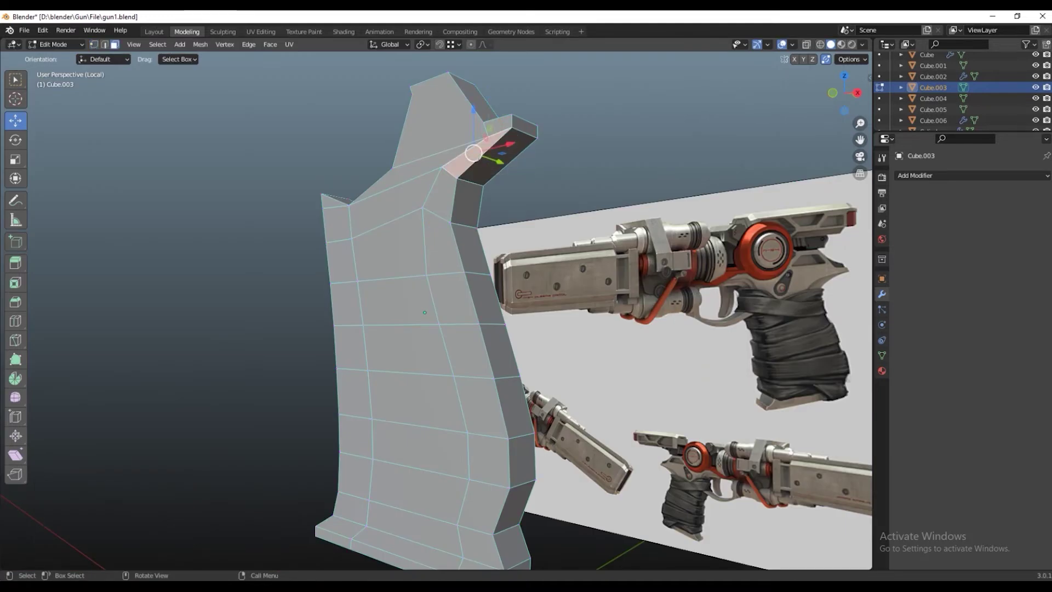
Delete the top notch face of the grip block
click(489, 151)
key(x)
click(493, 174)
middle_drag(425, 312, 450, 274)
Select the edge path running down the grip's side and move it inward along Y
key(2)
click(476, 204)
middle_drag(476, 203, 471, 33)
ctrl+click(478, 86)
middle_drag(478, 87, 485, 181)
mouse_move(480, 233)
middle_down()
mouse_move(416, 257)
mouse_move(307, 219)
mouse_move(293, 242)
mouse_move(340, 355)
mouse_move(334, 340)
middle_up()
key(g)
key(y)
key(Return)
Cut a centred edge loop down the grip and shift it along X
key(ctrl+r)
click(305, 216)
right_click(305, 216)
key(g)
click(329, 329)
key(g)
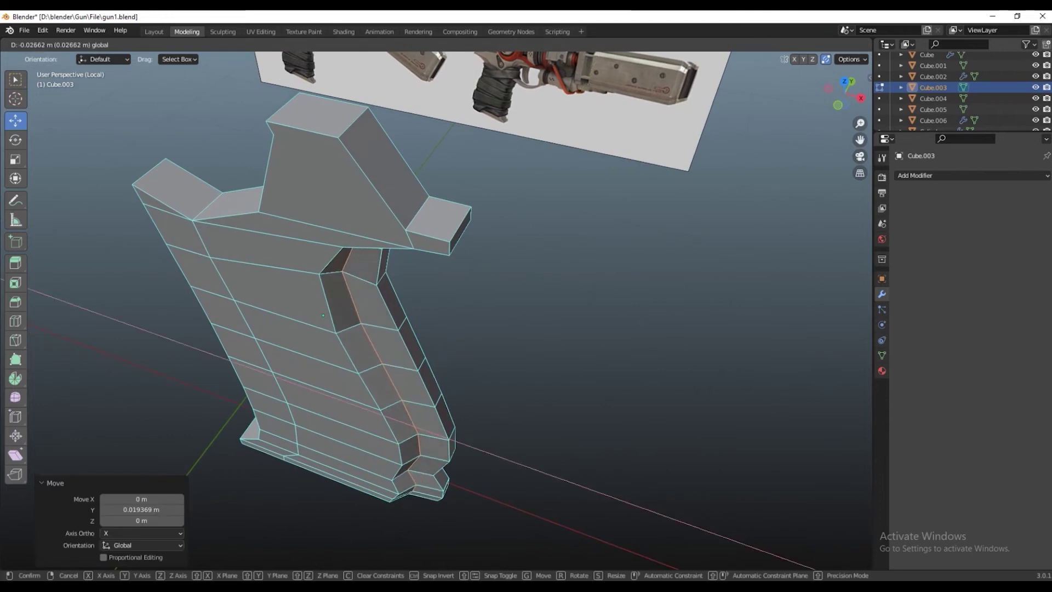
key(Return)
Nudge the new loop's vertices along Y and X to follow the reference outline
mouse_move(406, 329)
middle_down()
mouse_move(463, 329)
mouse_move(384, 307)
mouse_move(422, 310)
middle_up()
key(g)
key(Return)
scroll(417, 310, up, 5)
key(g)
key(x)
key(Return)
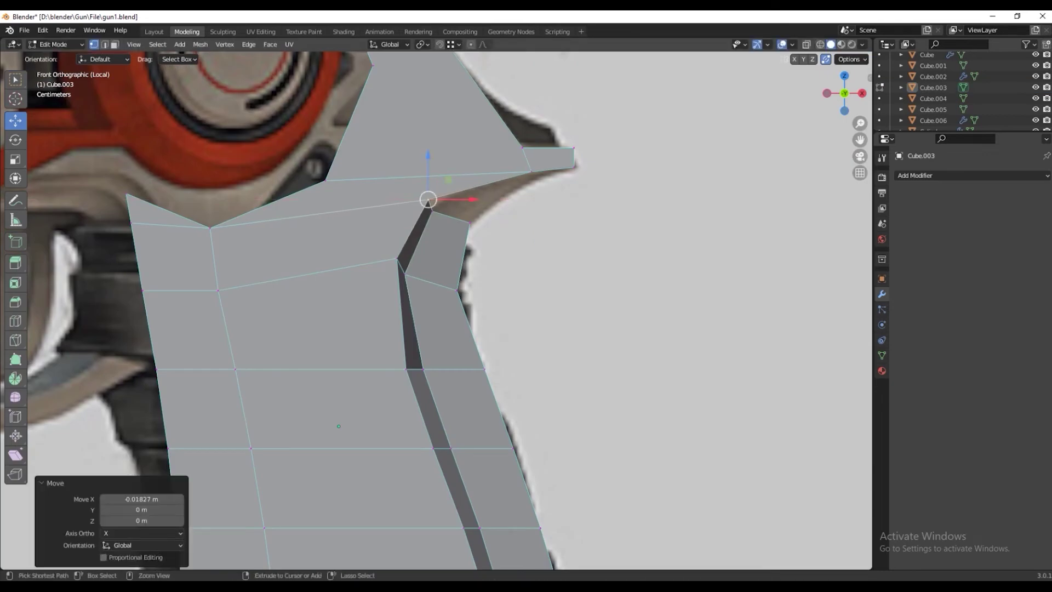
key(alt+z)
key(alt+z)
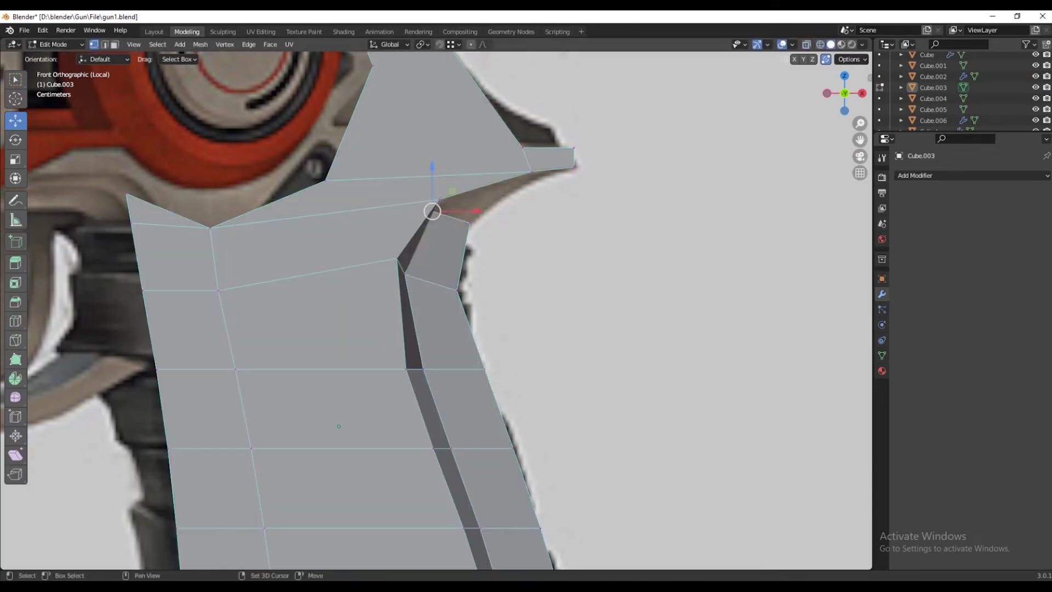
Nudge the selection along X, then vertex-slide three channel-top vertices along their edges
key(g)
key(x)
key(Return)
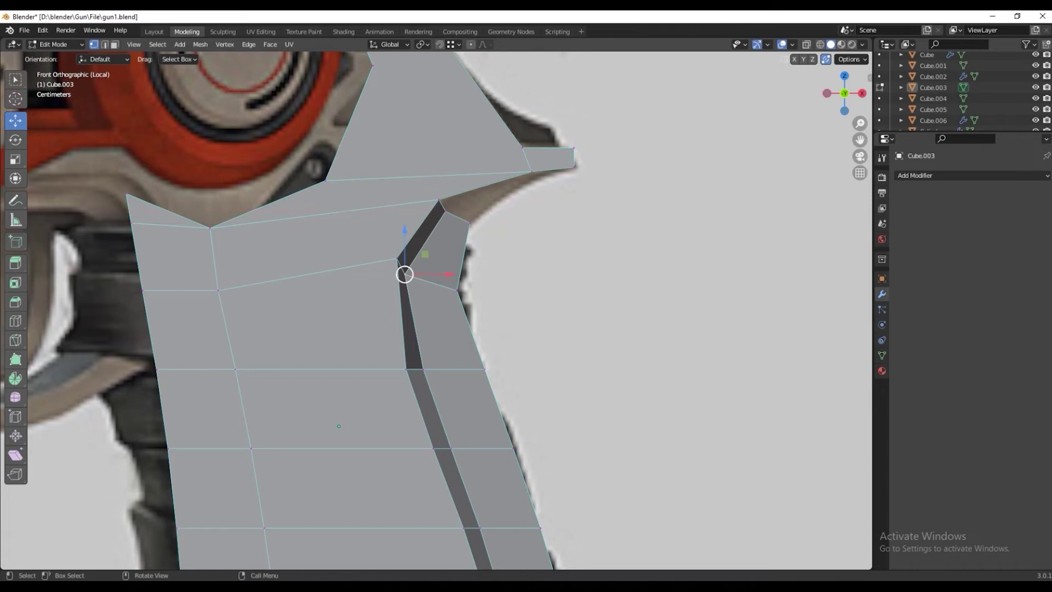
key(shift+v)
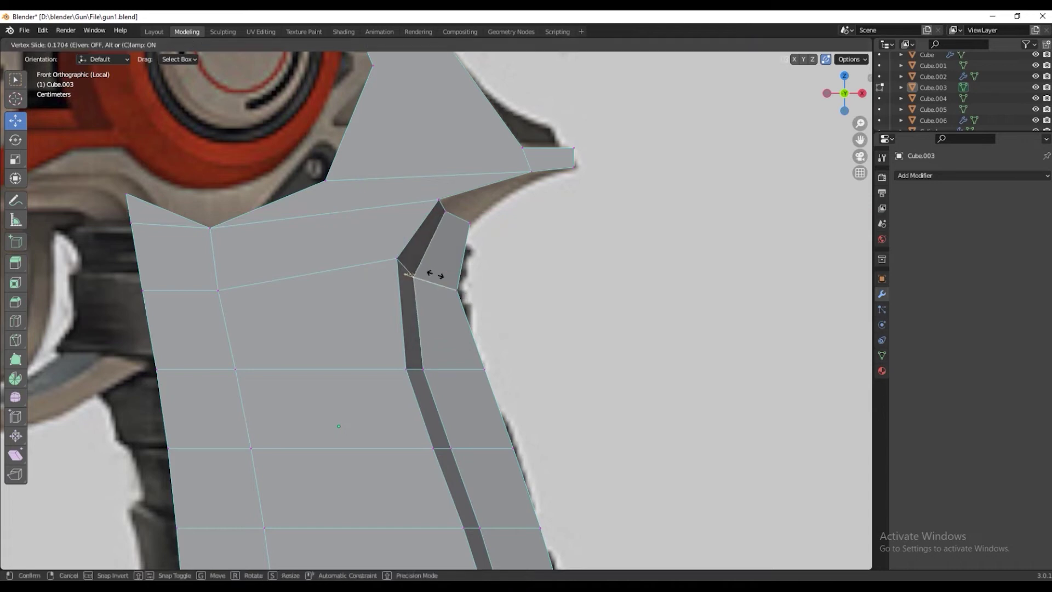
click(413, 278)
key(shift+v)
click(415, 269)
key(shift+v)
click(413, 244)
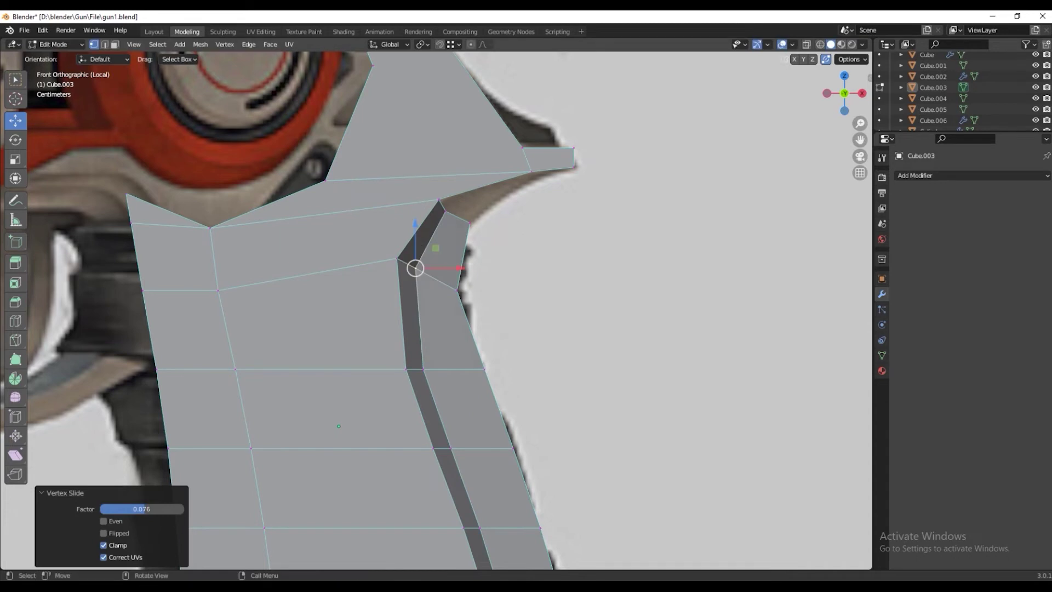
With X-ray on, move a right-edge grip vertex left along X onto the reference outline
scroll(436, 310, down, 1)
shift+middle_drag(436, 310, 446, 151)
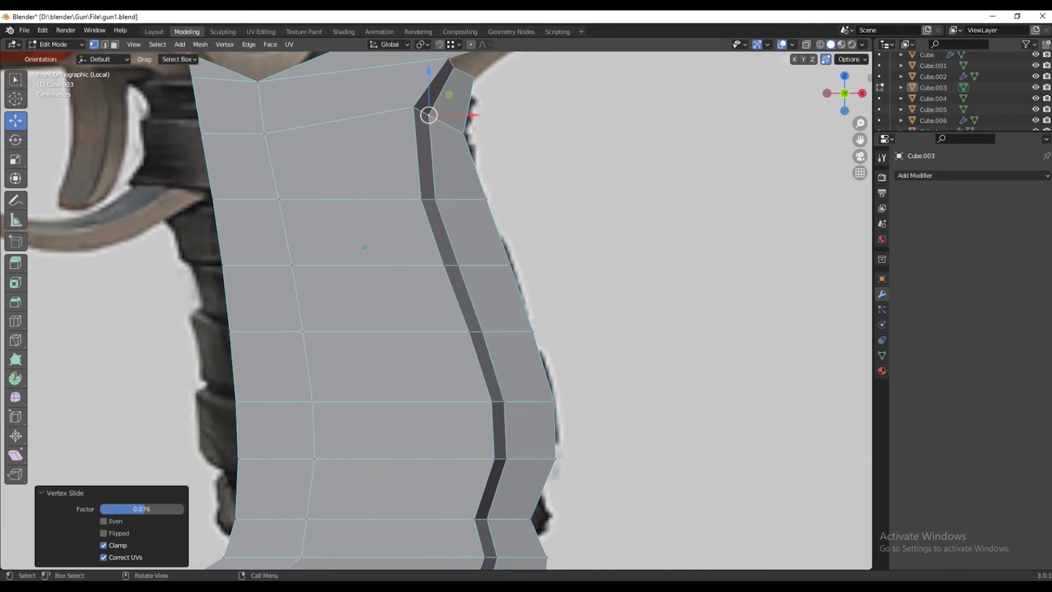
click(487, 199)
key(alt+z)
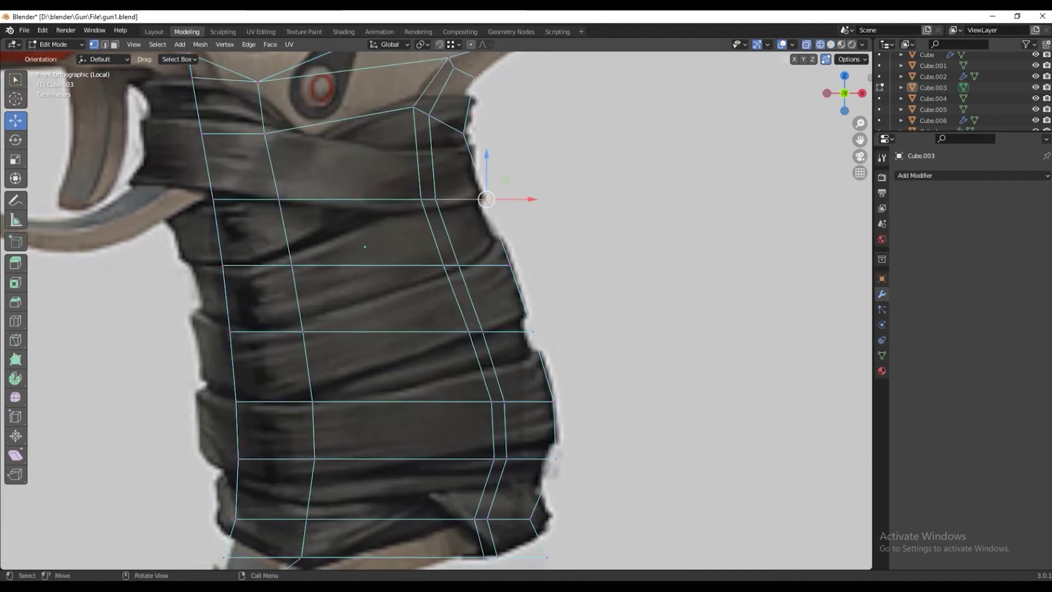
key(g)
key(x)
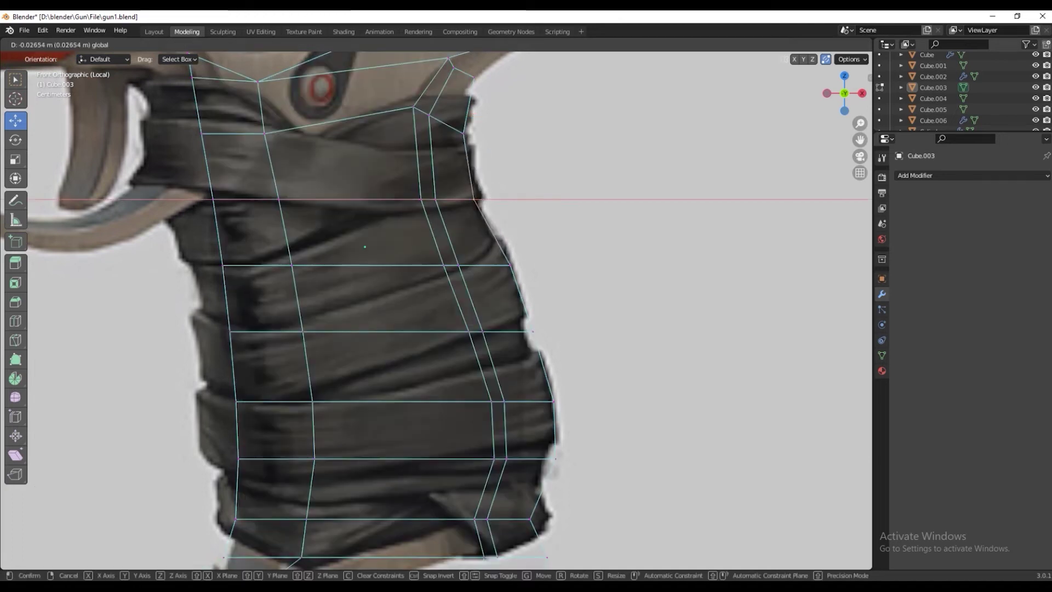
key(Return)
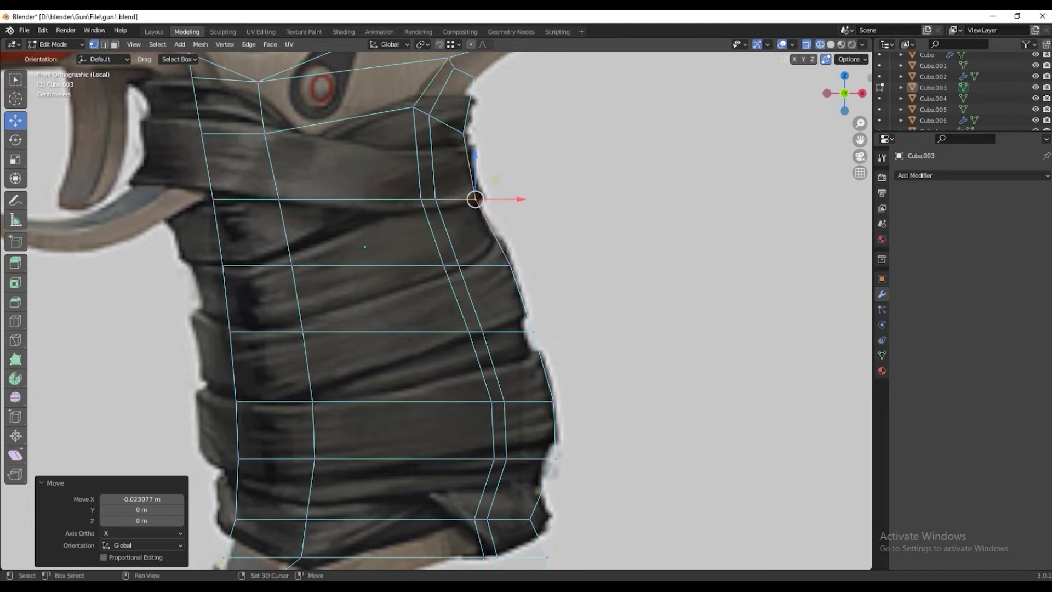
Push a lower right-edge vertex right along X twice, ending at 0.011539 m, then turn X-ray off
shift+middle_drag(438, 274, 423, 329)
click(495, 319)
key(g)
key(x)
key(Return)
shift+middle_drag(495, 320, 492, 276)
key(g)
key(x)
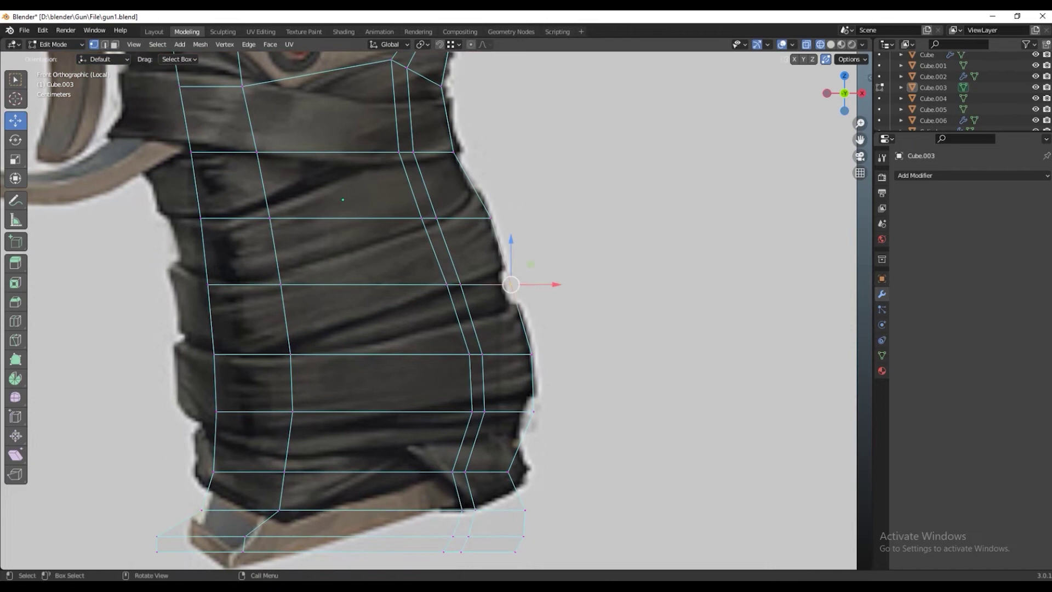
key(Return)
key(alt+z)
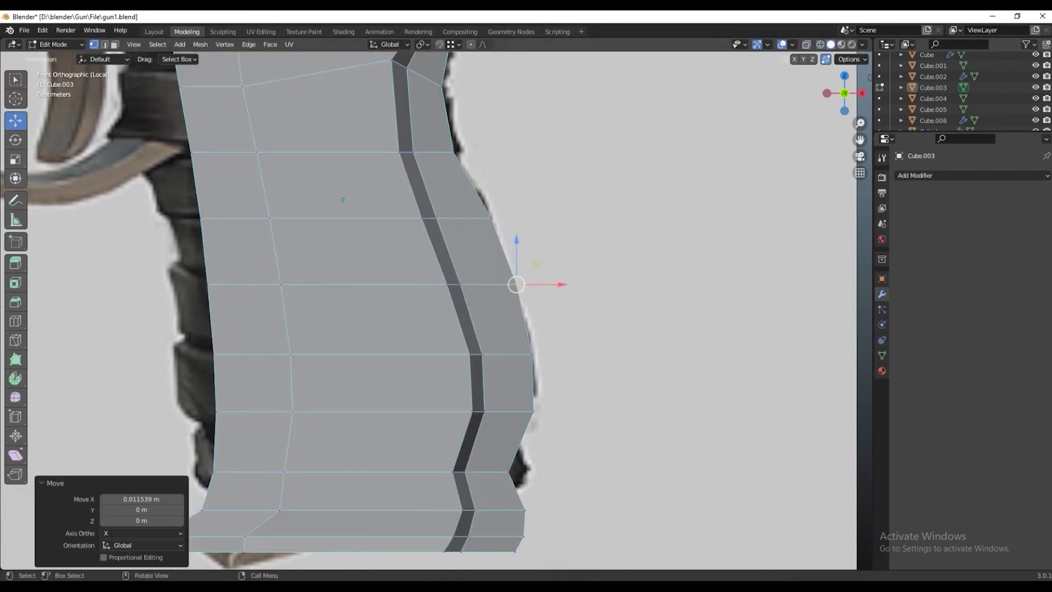
scroll(429, 310, down, 2)
scroll(427, 220, up, 2)
Slide the channel-top vertex along its edge, checking it against the reference in wireframe
shift+middle_drag(439, 82, 440, 225)
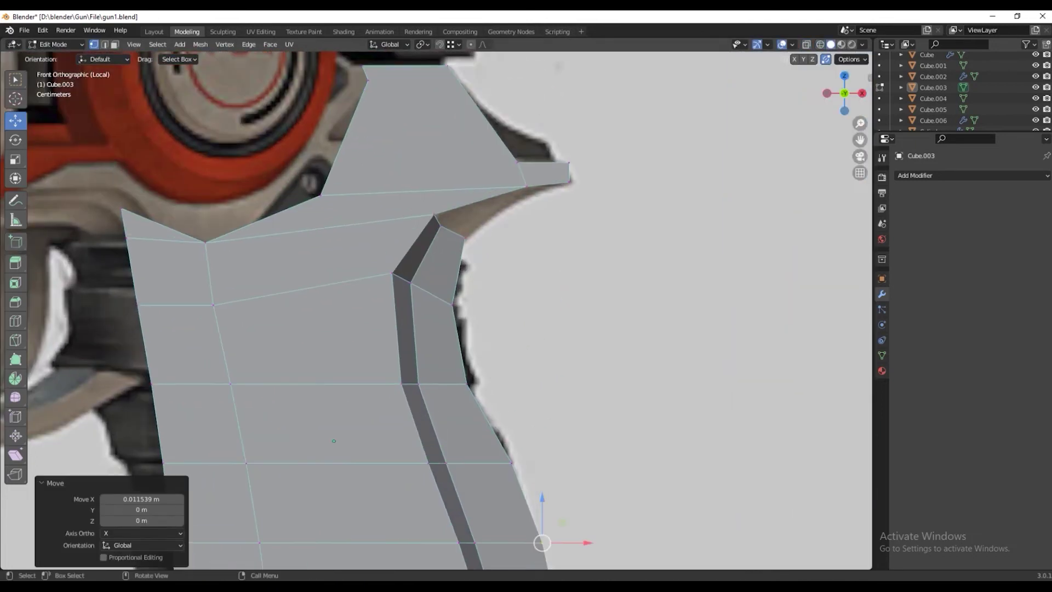
click(440, 225)
key(g)
key(g)
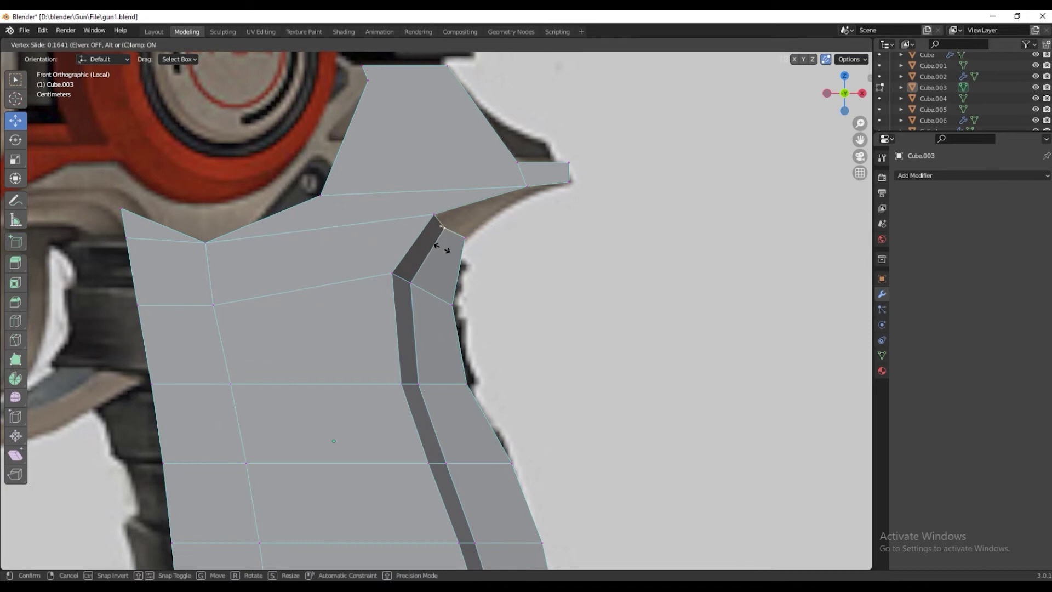
click(442, 247)
mouse_move(446, 226)
shift+middle_down()
mouse_move(435, 99)
mouse_move(436, 164)
shift+middle_up()
scroll(435, 165, down, 2)
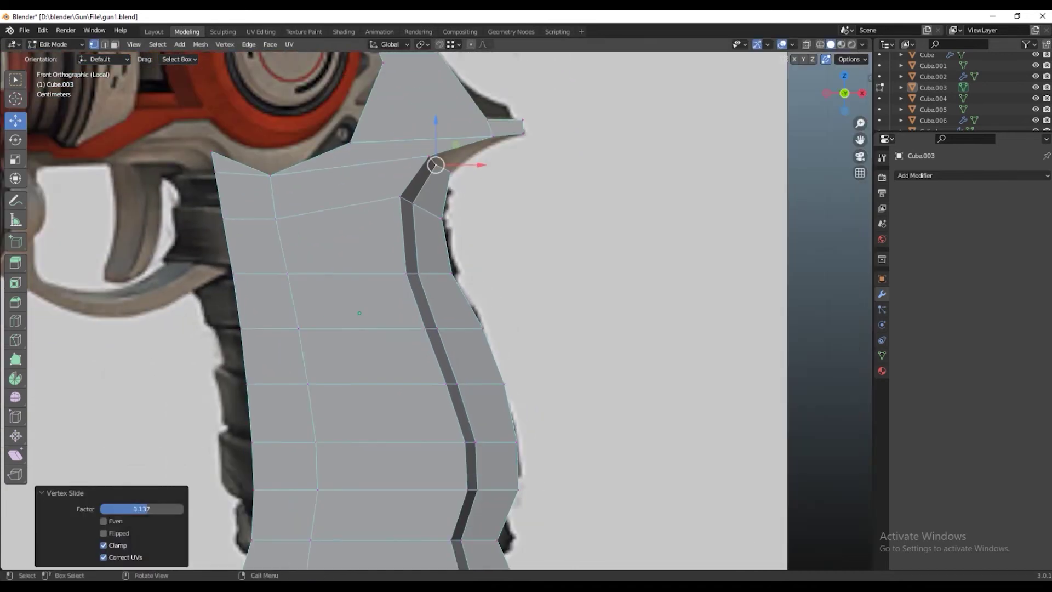
key(shift+z)
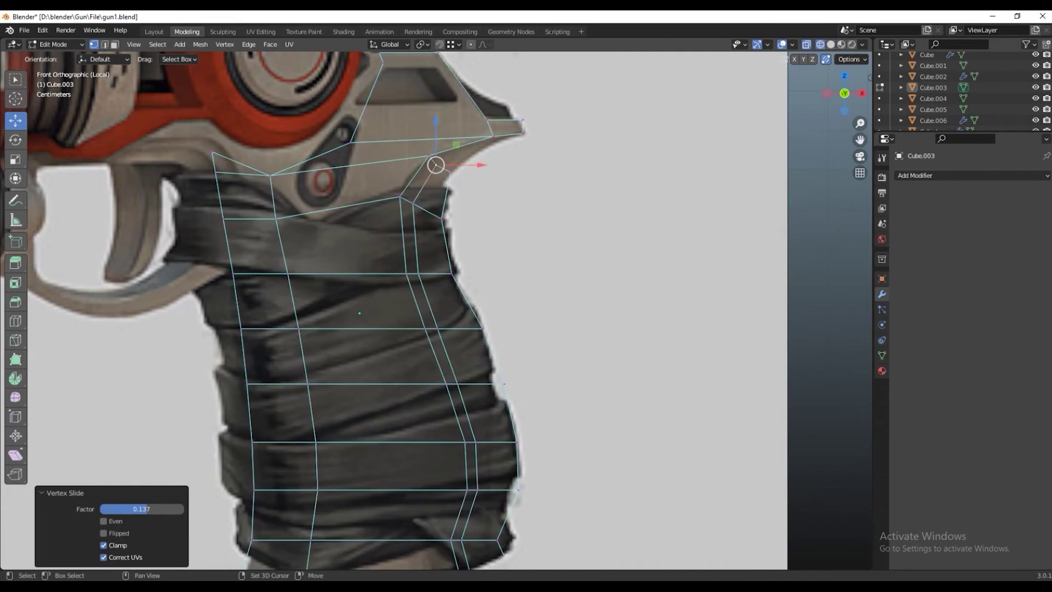
key(shift+z)
Add a horizontal edge loop across the grip and shift one of its vertices left
key(ctrl+r)
click(429, 237)
click(407, 237)
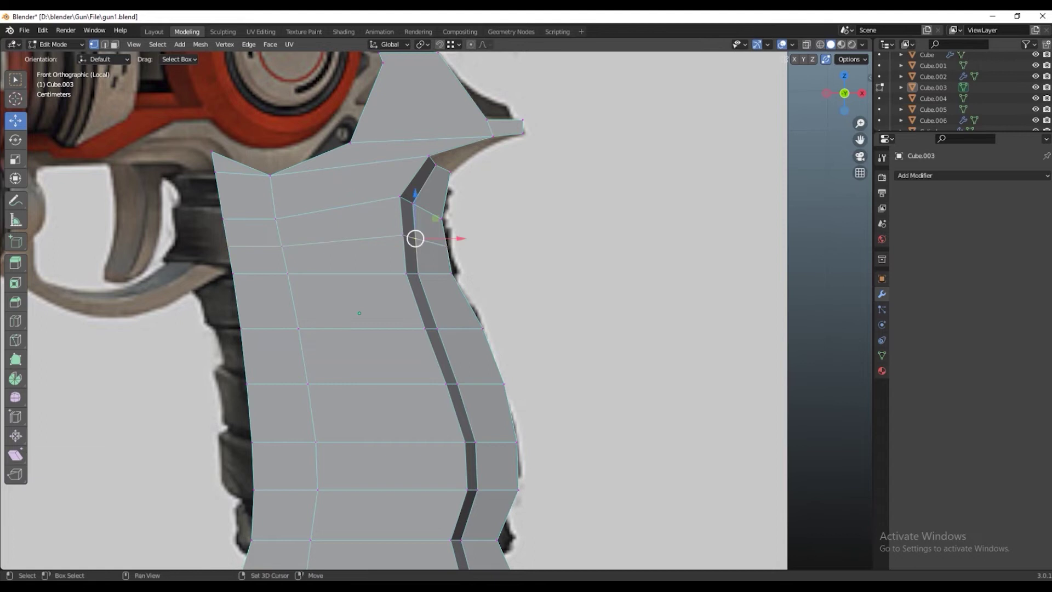
drag(447, 235, 436, 236)
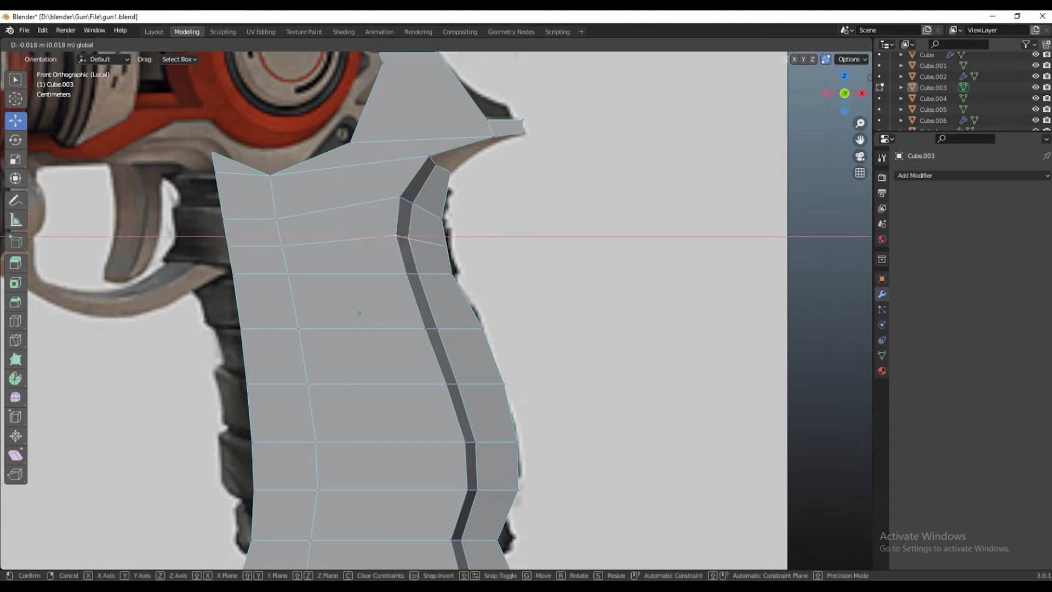
With X-ray on, vertex-slide two vertices near the channel top along their edges
click(442, 220)
key(alt+z)
key(shift+v)
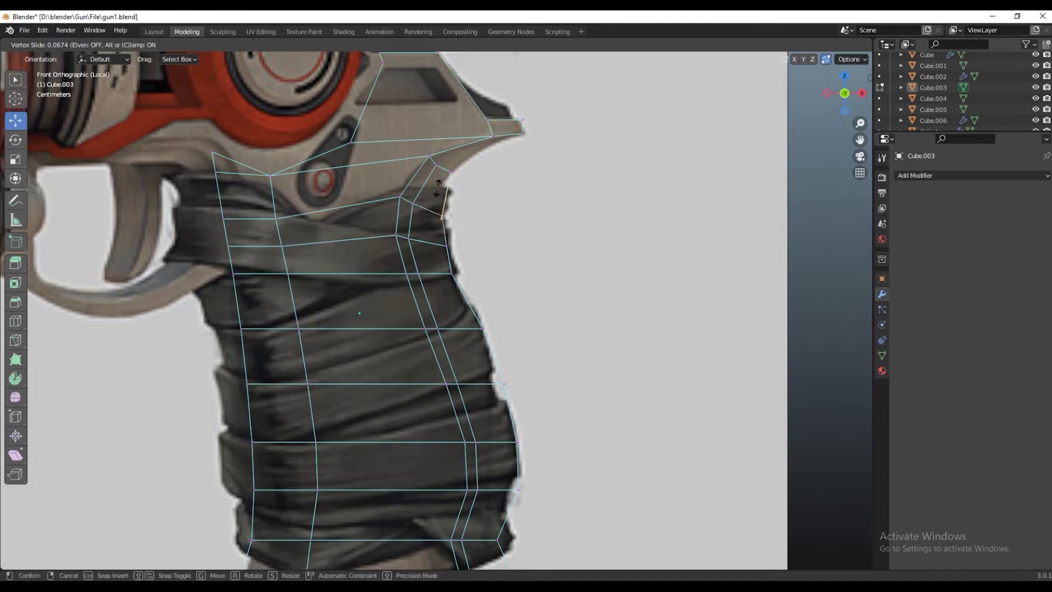
click(439, 184)
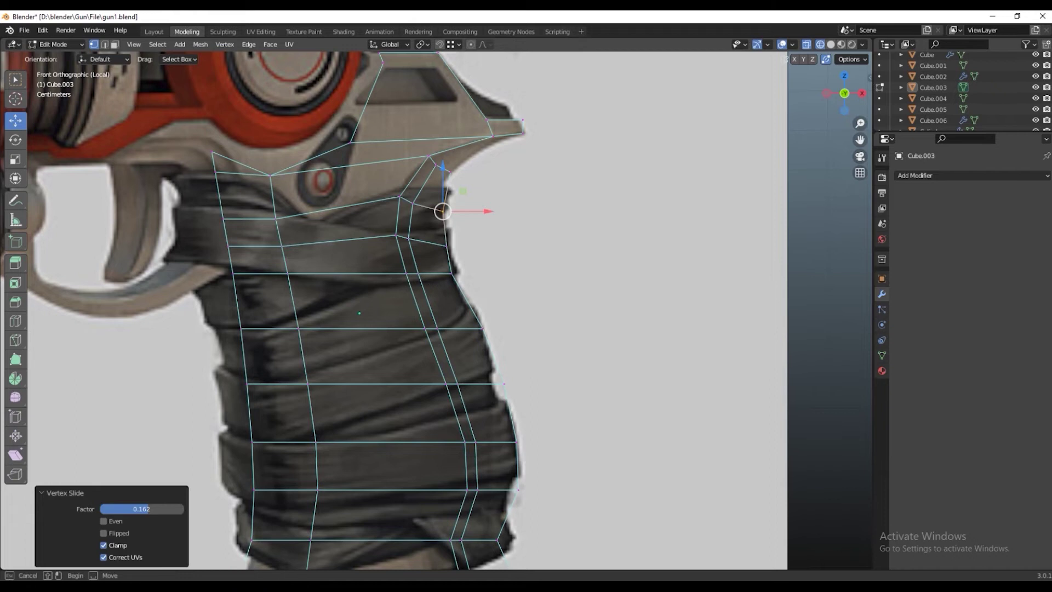
click(445, 241)
key(shift+v)
click(445, 241)
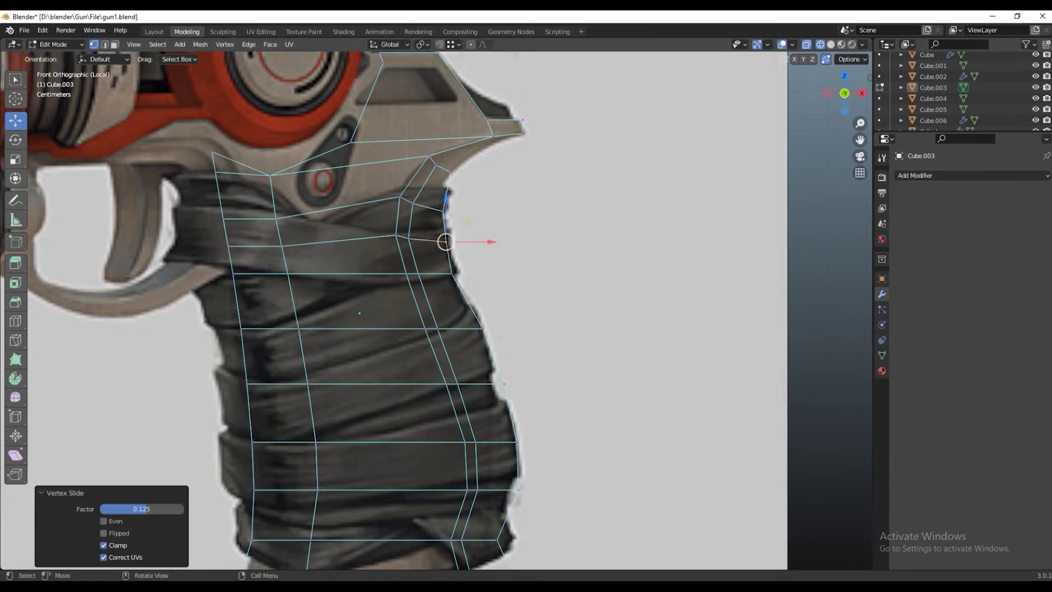
Vertex-slide two upper-left grip-edge vertices onto the reference, the last by factor 0.212
click(221, 207)
key(shift+v)
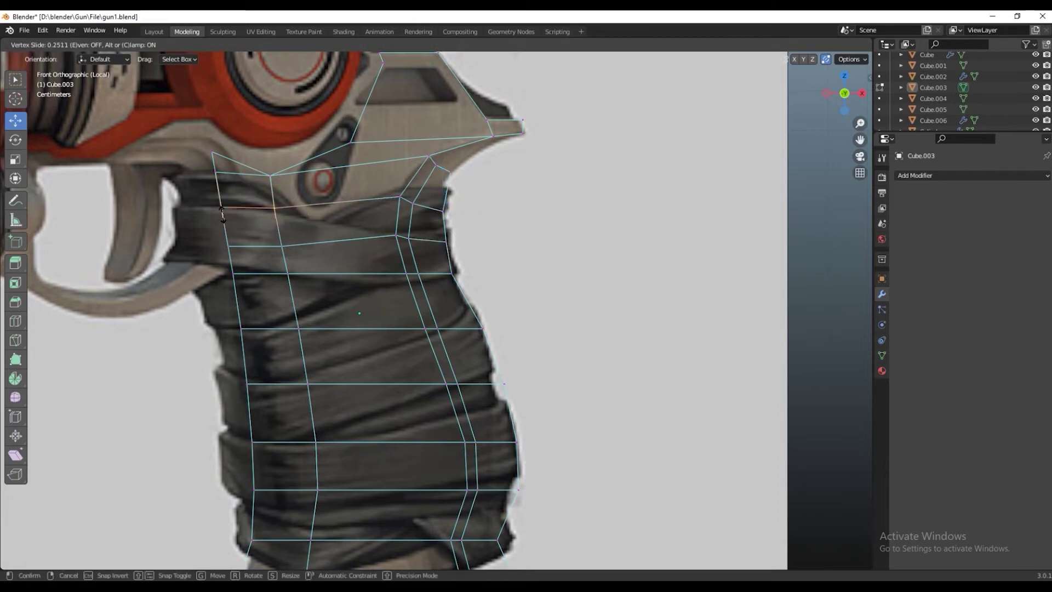
click(222, 214)
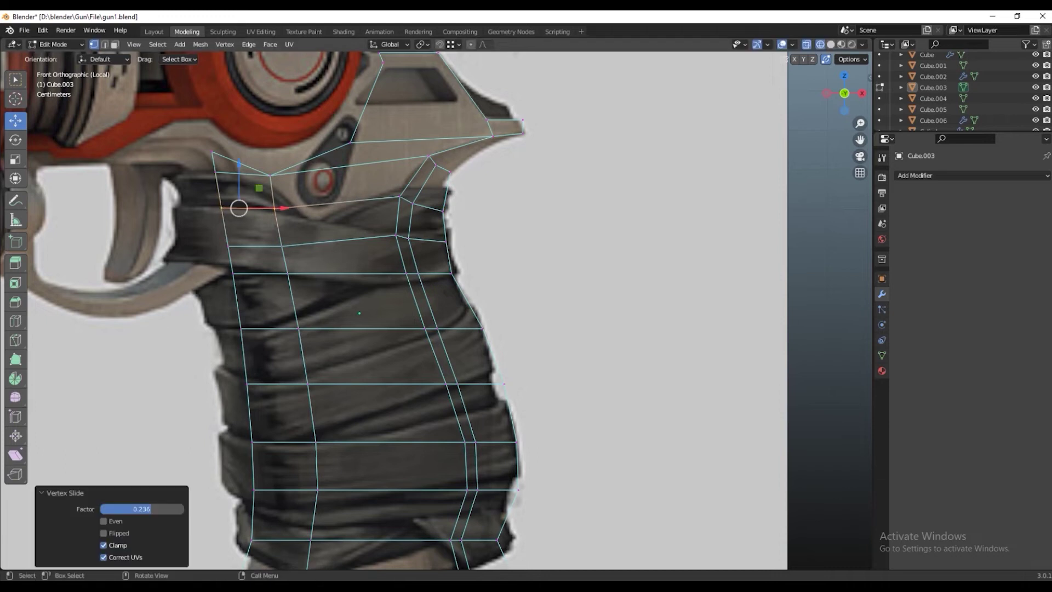
click(226, 238)
key(shift+v)
click(227, 239)
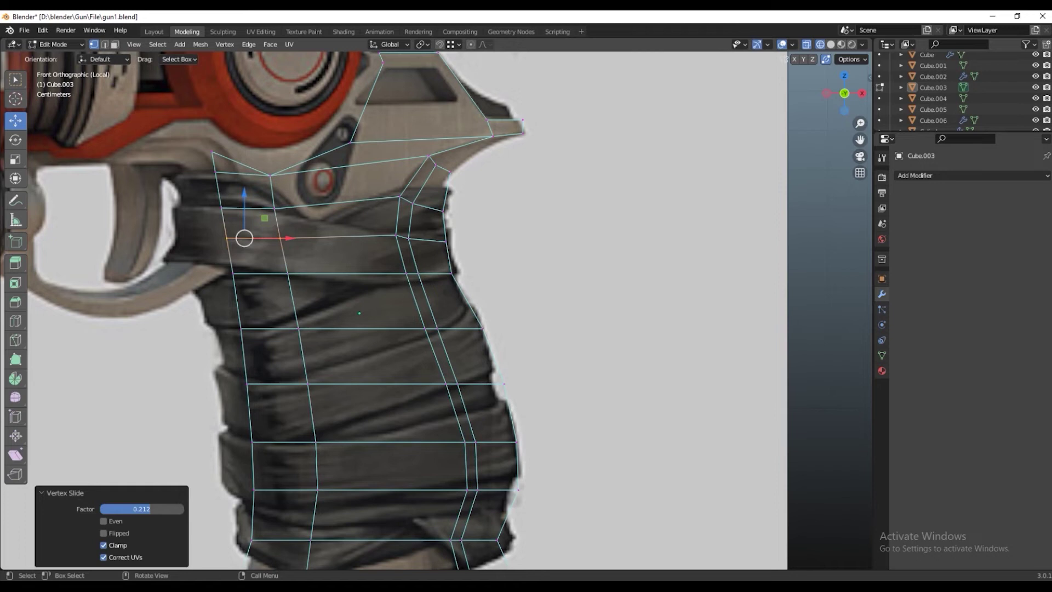
shift+middle_drag(384, 329, 384, 285)
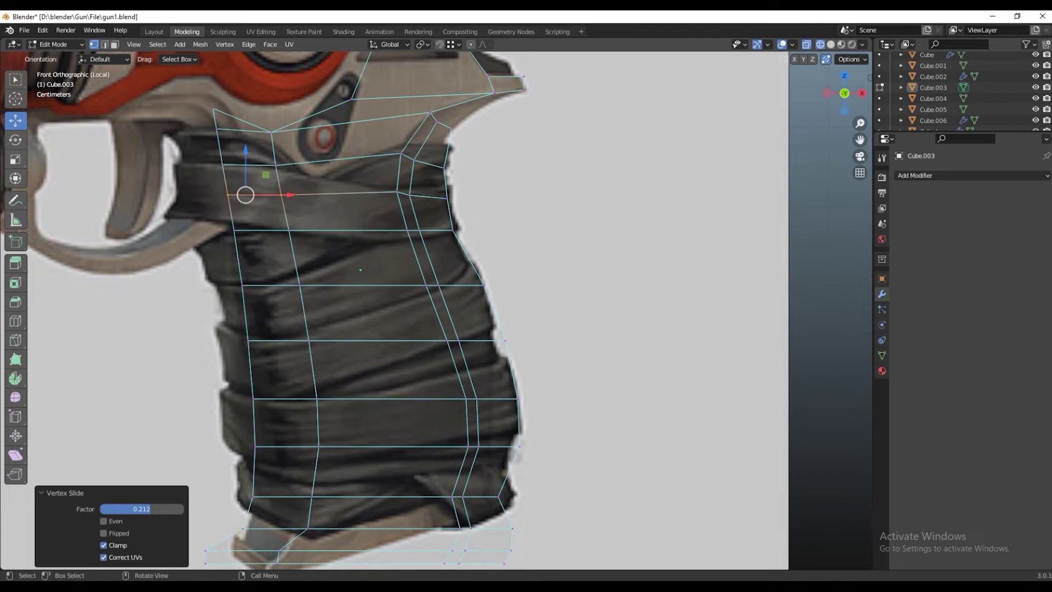
Add an edge loop across the grip and slide it and the next loop onto wrap bands
key(ctrl+r)
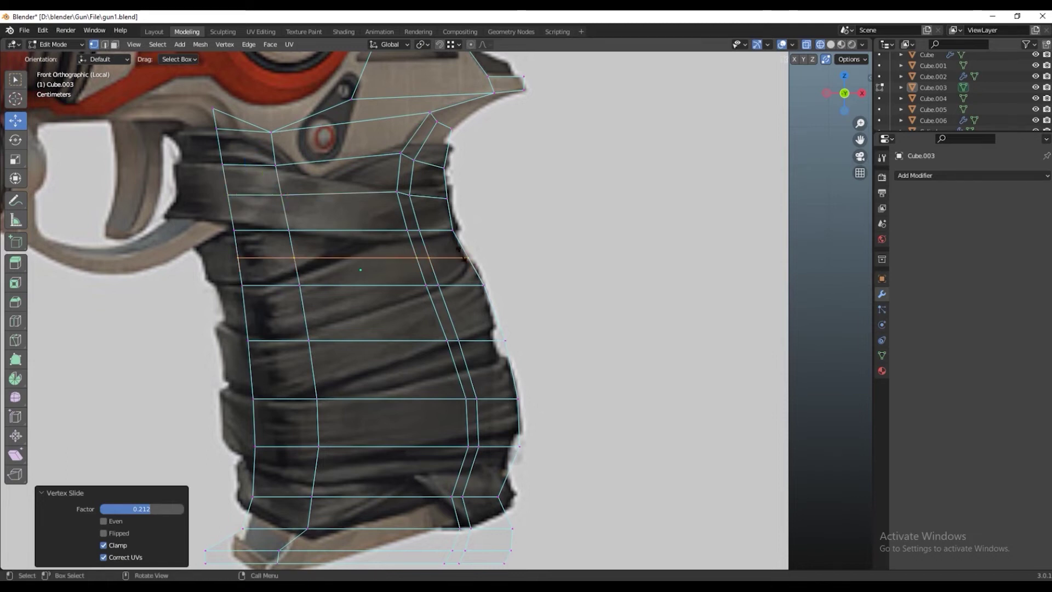
click(365, 258)
right_click(364, 258)
drag(207, 289, 493, 298)
key(shift+v)
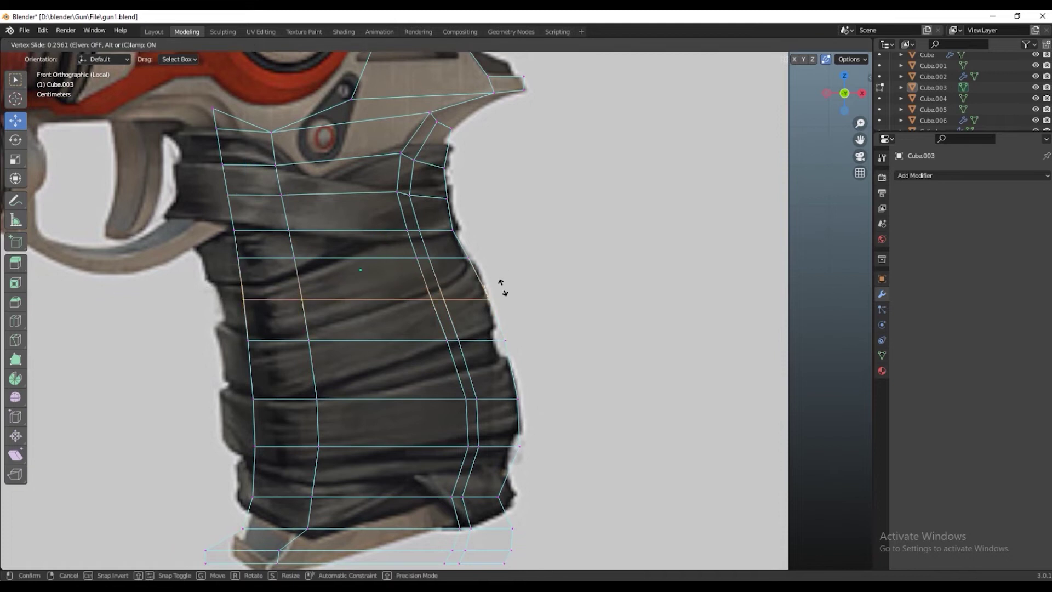
click(503, 296)
mouse_move(185, 250)
mouse_down()
mouse_move(471, 270)
mouse_move(481, 247)
mouse_up()
key(g)
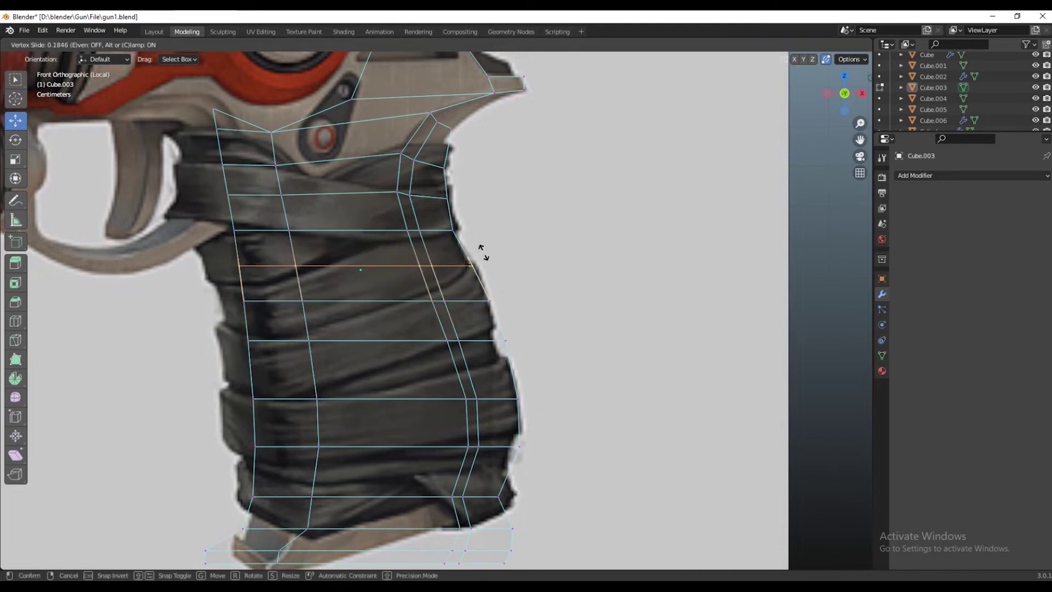
click(481, 249)
shift+scroll(481, 249, down, 1)
shift+scroll(362, 252, down, 4)
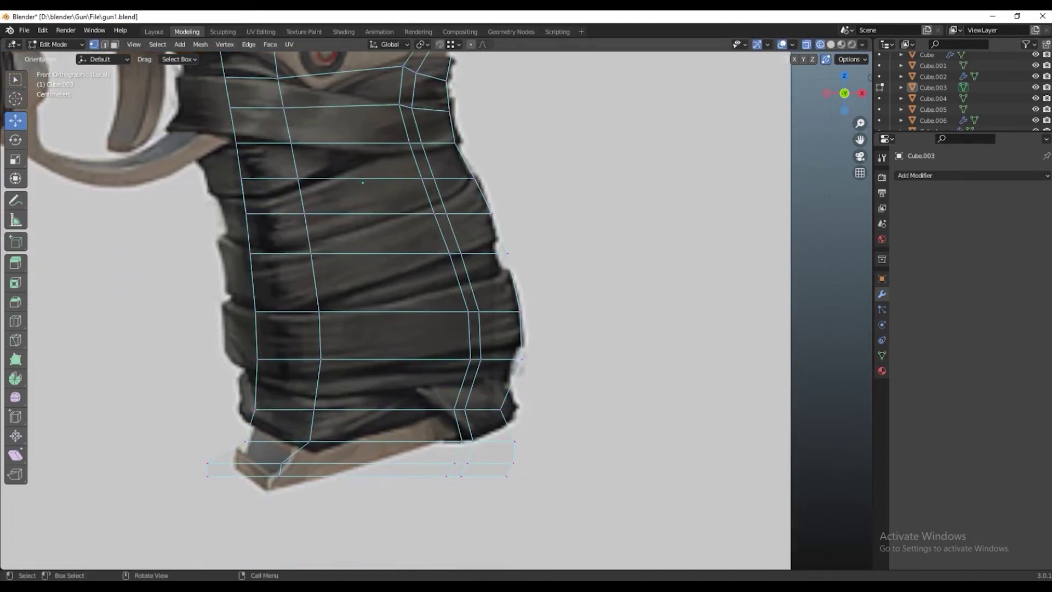
Add another loop across the lower grip and slide three loops into line with the wrap bands
key(ctrl+r)
click(466, 282)
right_click(466, 282)
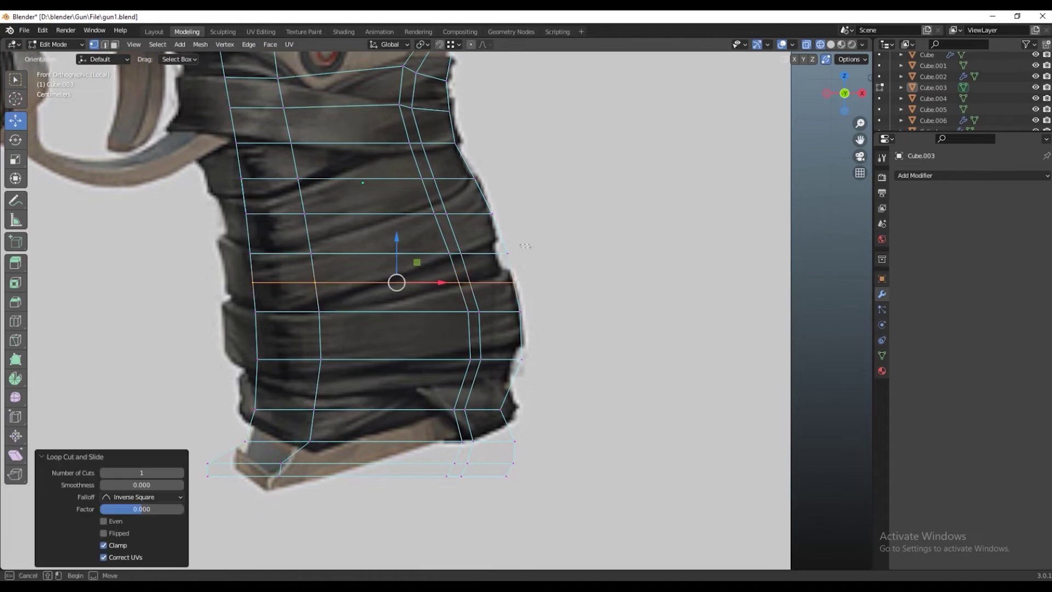
key(shift+v)
click(525, 246)
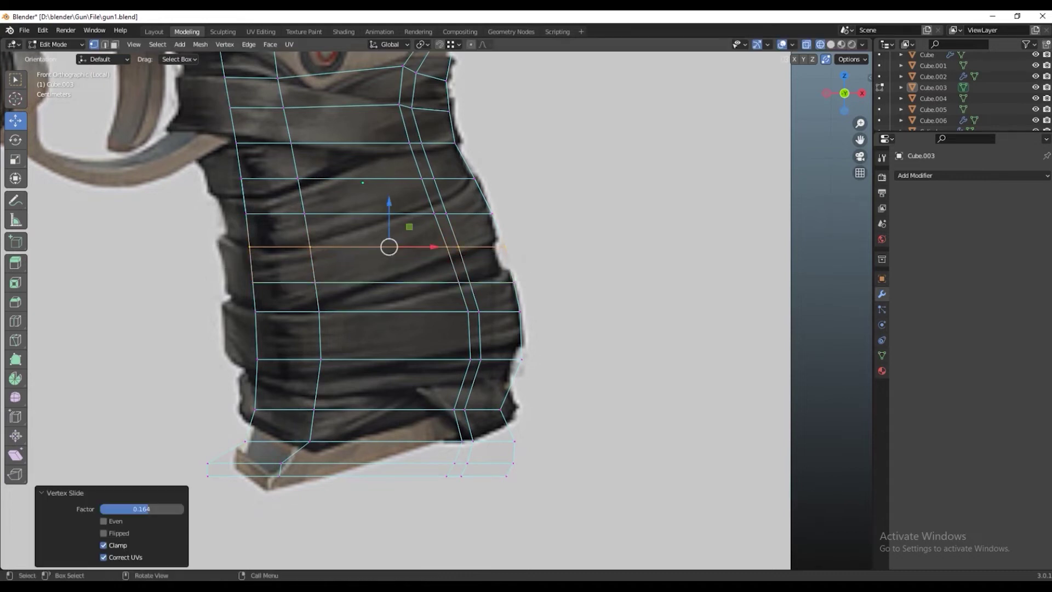
alt+click(318, 323)
key(shift+v)
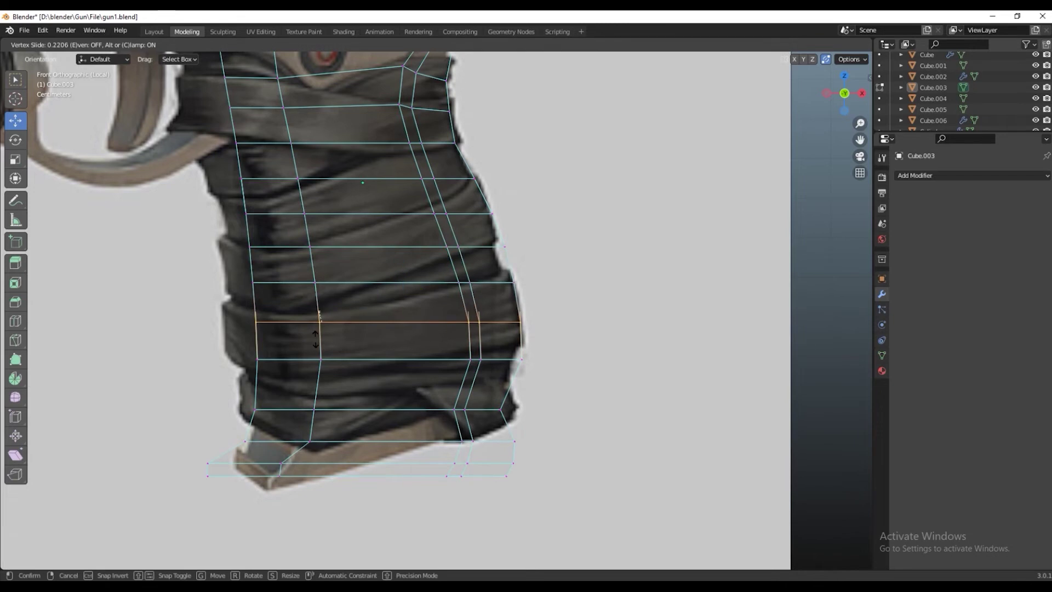
click(315, 339)
alt+click(397, 285)
key(shift+v)
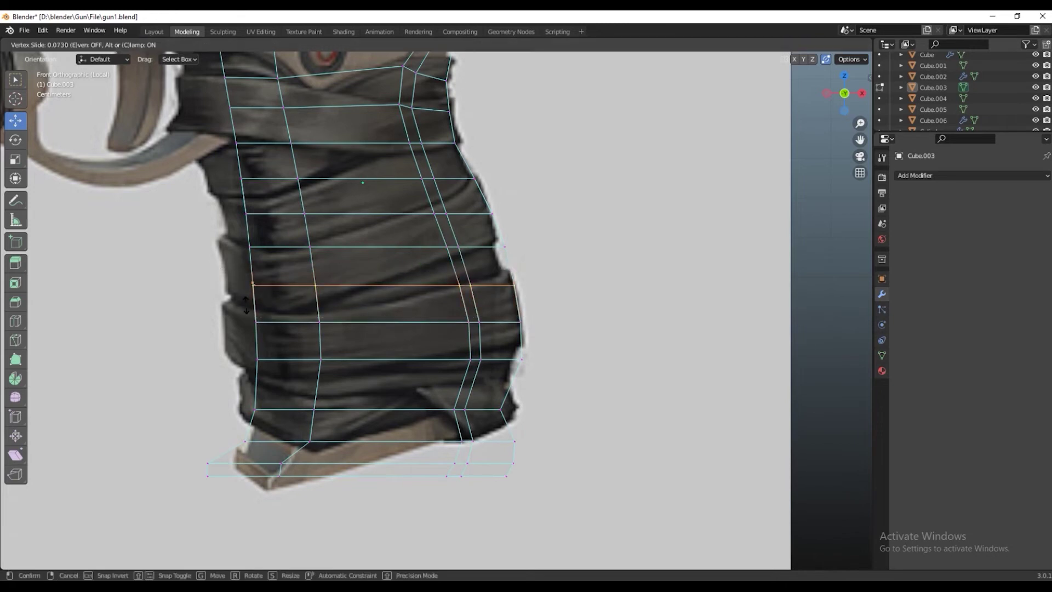
click(397, 285)
shift+scroll(519, 276, down, 3)
Slide two loops near the grip bottom down onto the wrap bands
alt+click(519, 277)
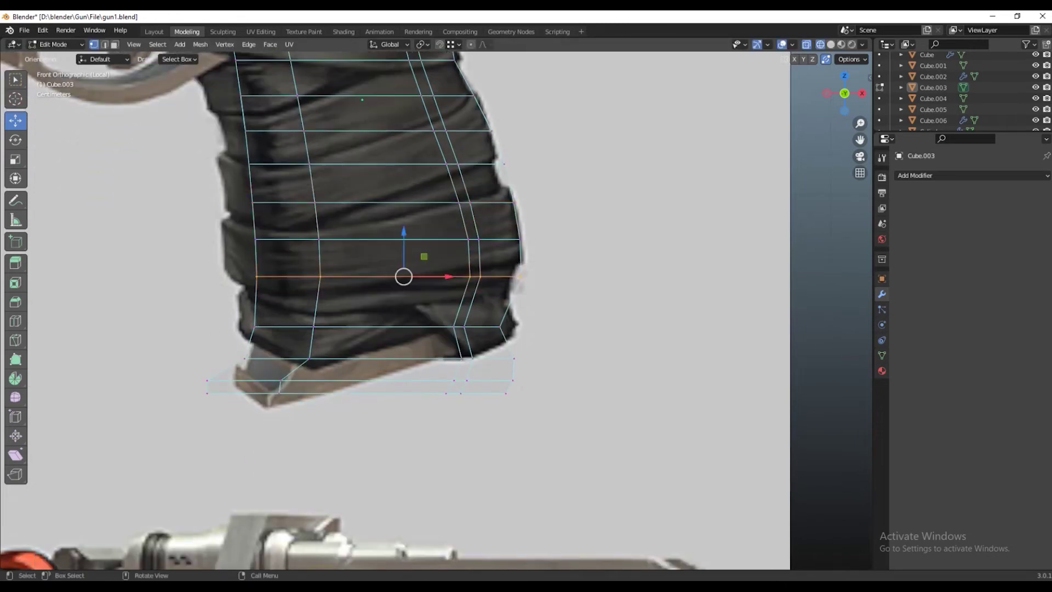
key(shift+v)
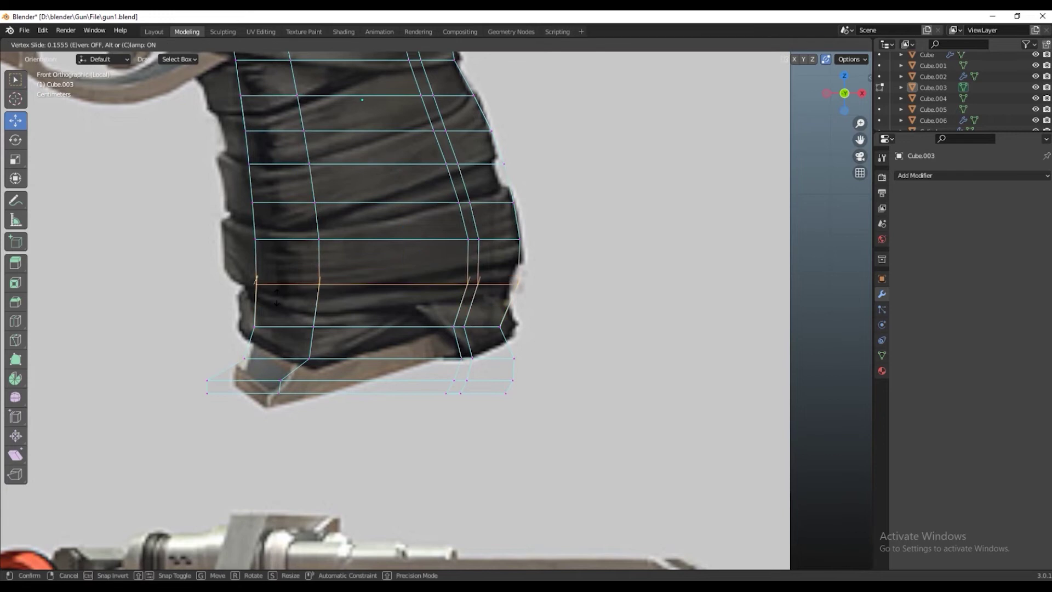
click(277, 296)
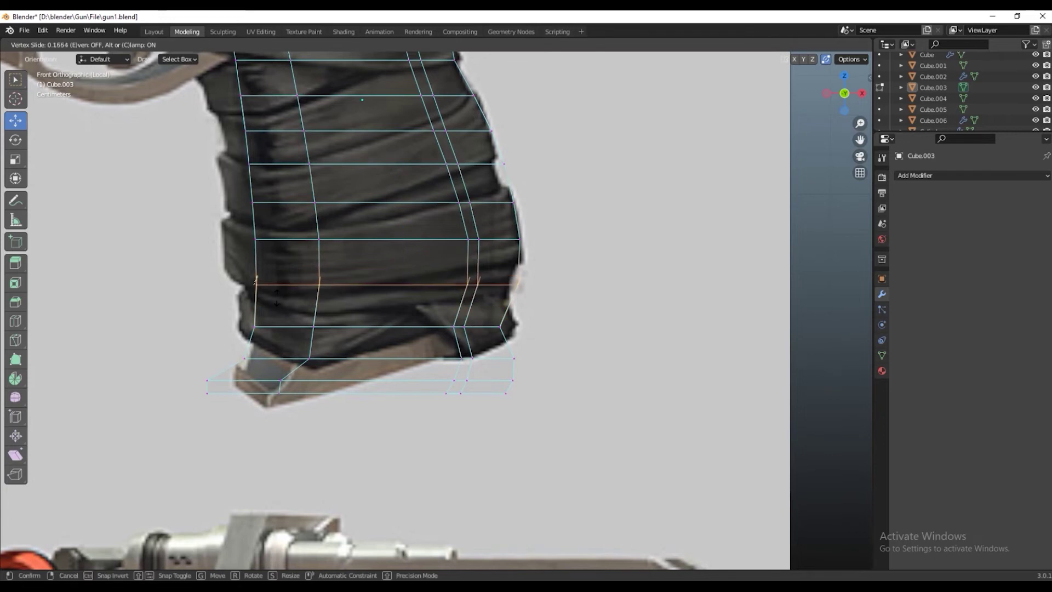
alt+click(208, 241)
key(shift+v)
click(208, 269)
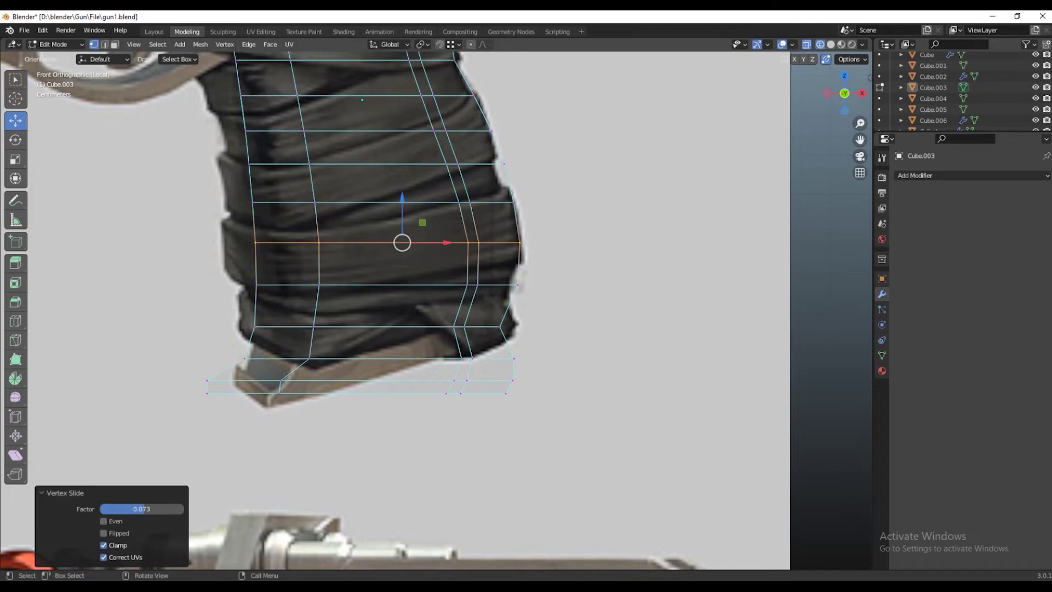
Push the loop's back-end vertex slightly outward along X and check in solid shading
click(520, 242)
key(g)
key(x)
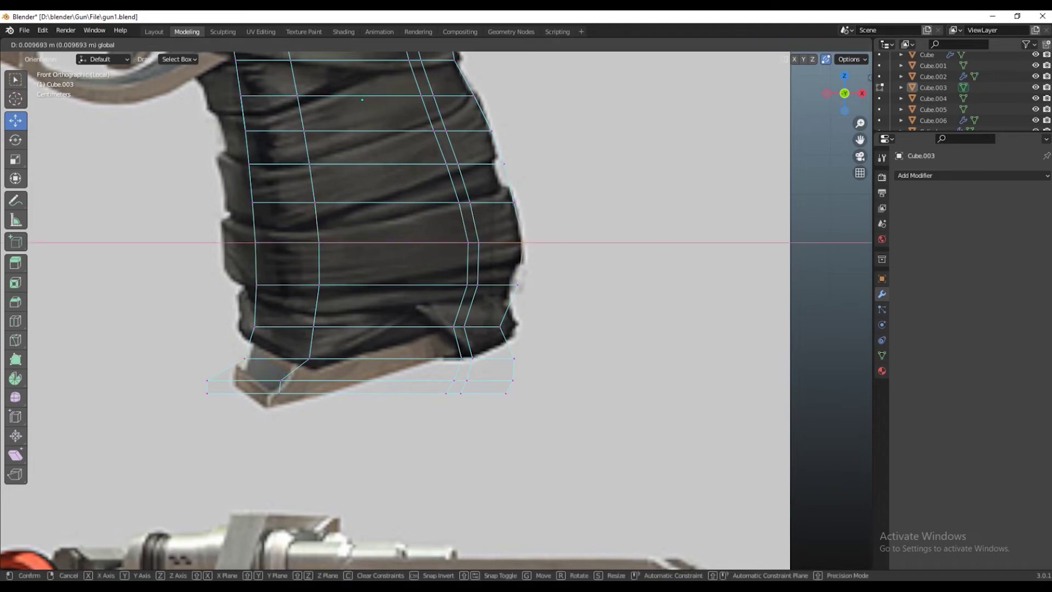
click(521, 242)
key(shift+z)
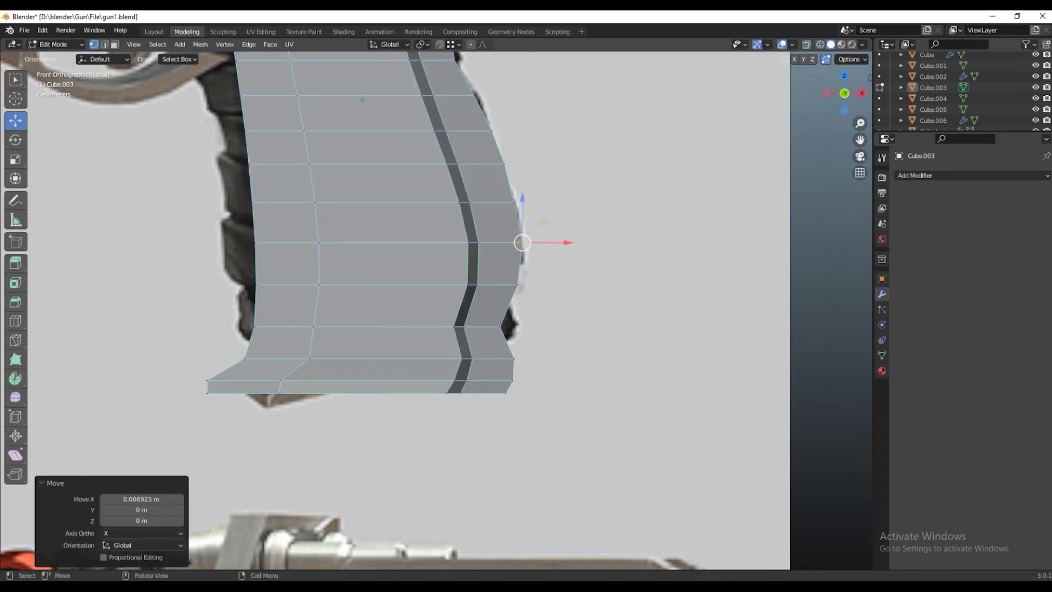
Push a higher back-edge vertex outward 0.004154 m along X to match the reference
click(517, 203)
key(alt+z)
key(alt+z)
key(g)
key(x)
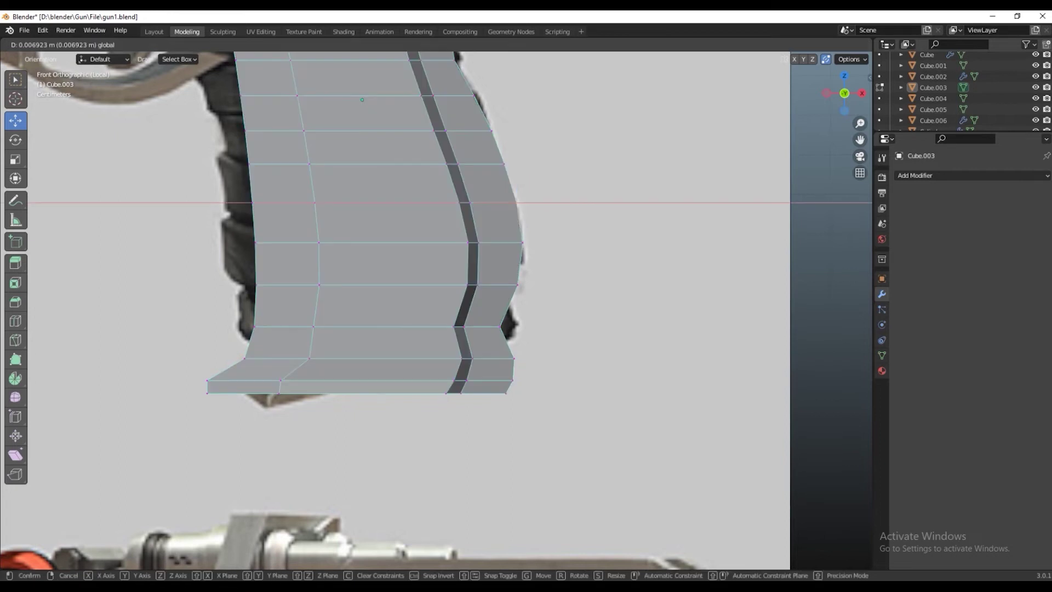
key(Return)
shift+middle_drag(383, 307, 383, 203)
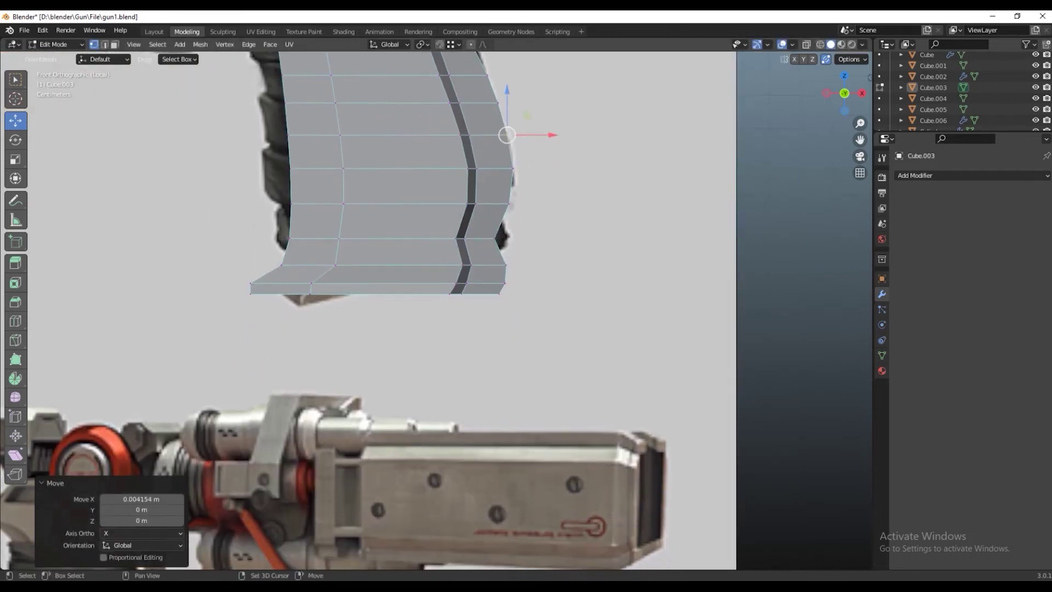
key(alt+z)
scroll(437, 306, down, 1)
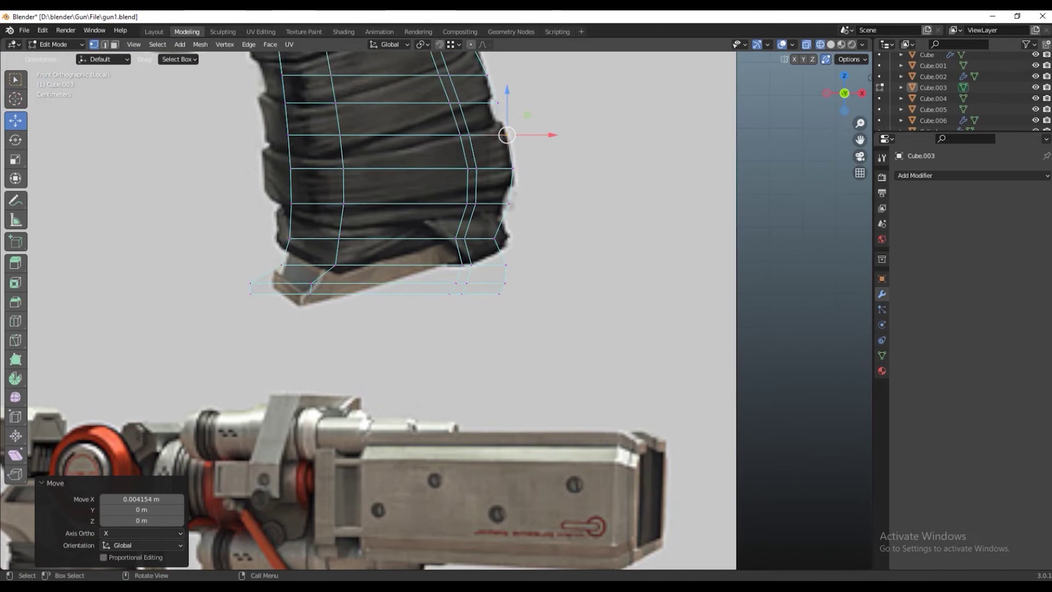
key(alt+z)
Save the file as gun1.blend
middle_drag(507, 135, 400, 320)
key(ctrl+s)
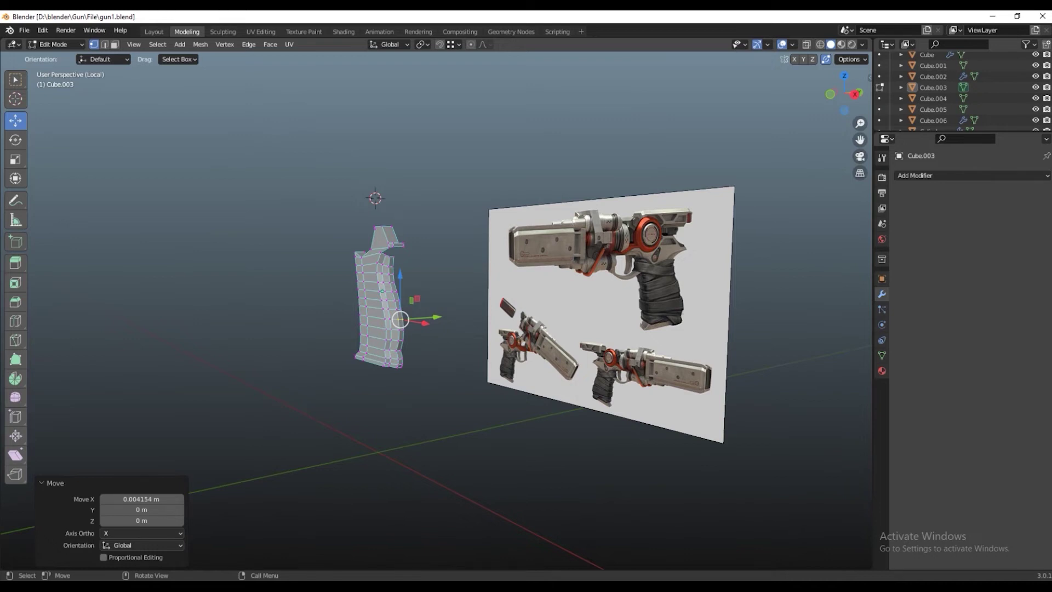
mouse_move(439, 274)
middle_down()
mouse_move(482, 274)
mouse_move(350, 275)
middle_up()
key(ctrl+s)
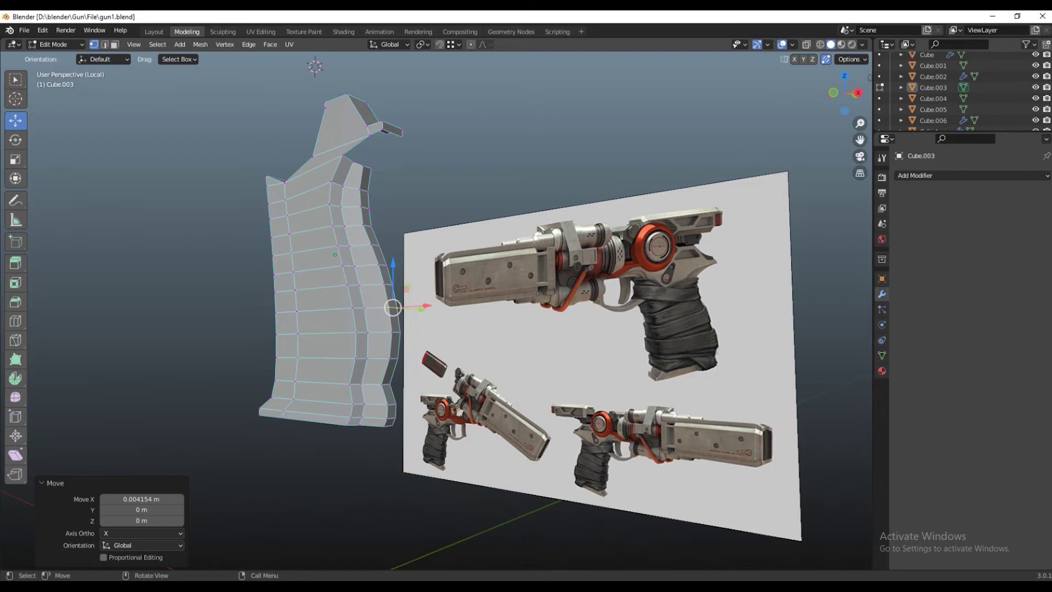
Loop-cut the grip top and bridge two edges with a LoopTools face closing the notch
mouse_move(392, 307)
middle_down()
mouse_move(329, 231)
mouse_move(318, 329)
middle_up()
key(2)
key(ctrl+r)
click(284, 451)
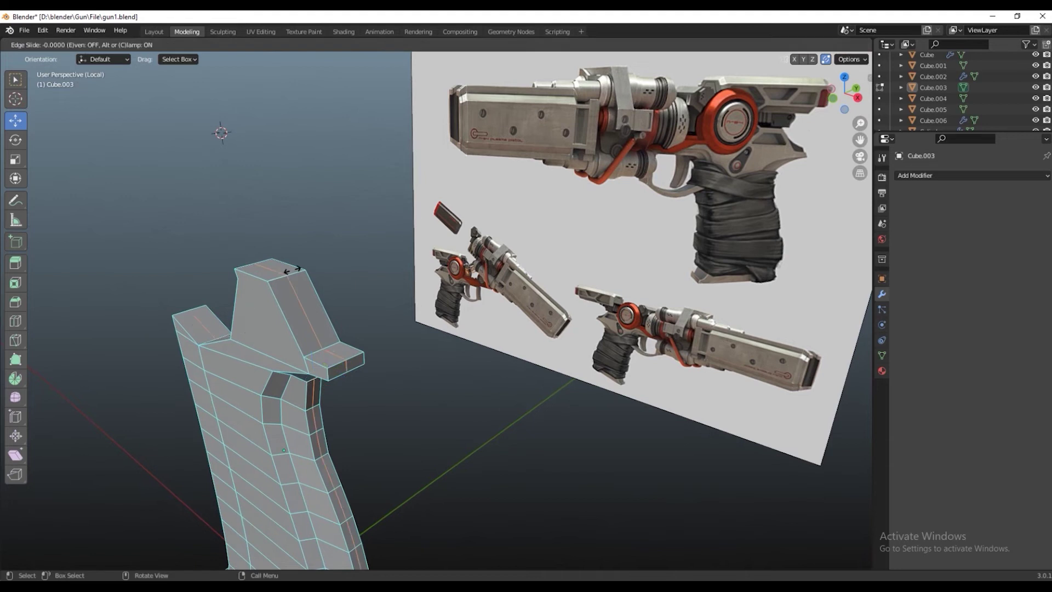
mouse_move(284, 451)
middle_down()
mouse_move(287, 361)
mouse_move(373, 334)
middle_up()
shift+click(323, 249)
right_click(329, 188)
click(416, 188)
Inspect the bridged grip, then exit local view to show the whole gun
scroll(373, 334, up, 4)
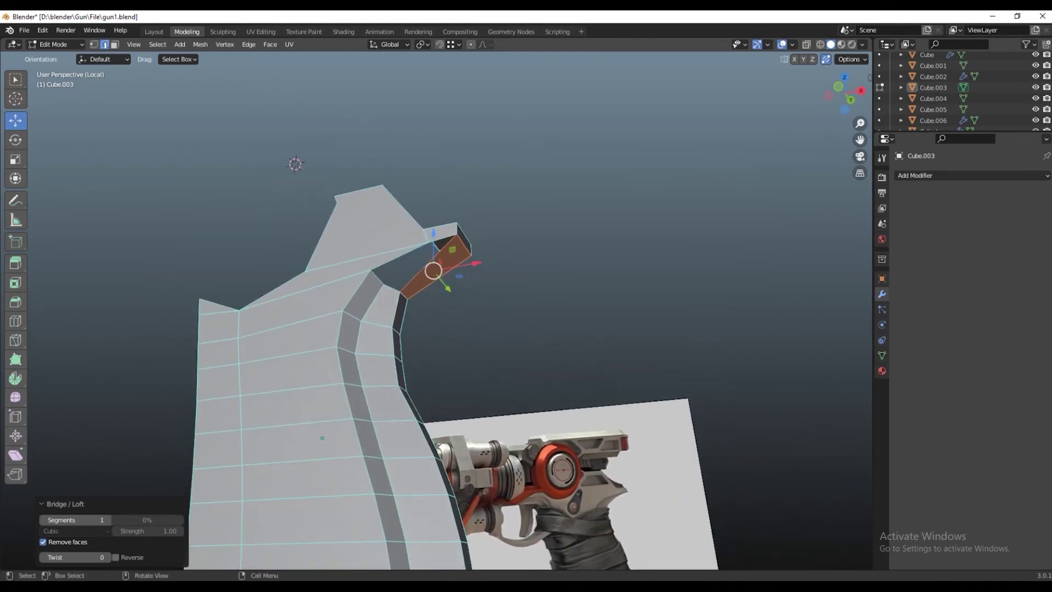
mouse_move(323, 438)
middle_down()
mouse_move(380, 375)
mouse_move(395, 411)
mouse_move(382, 401)
middle_up()
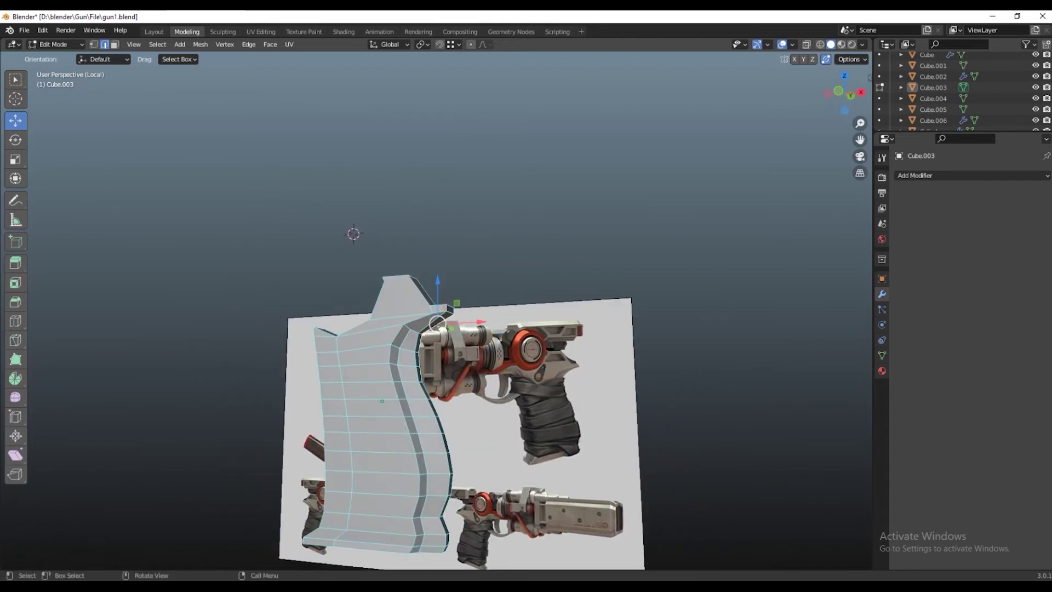
scroll(439, 307, up, 1)
scroll(438, 307, up, 1)
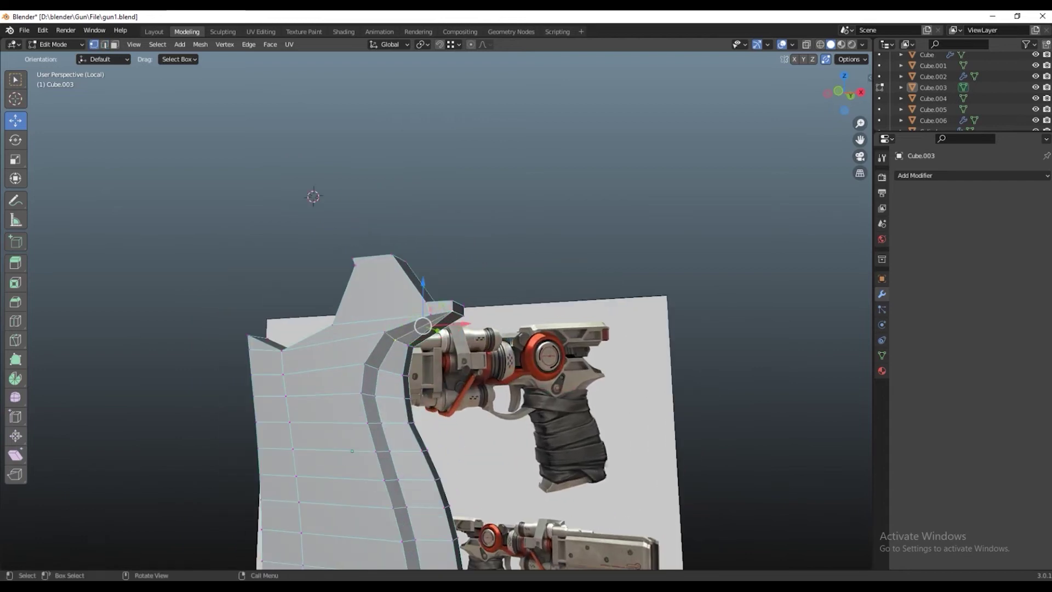
key(KP_Divide)
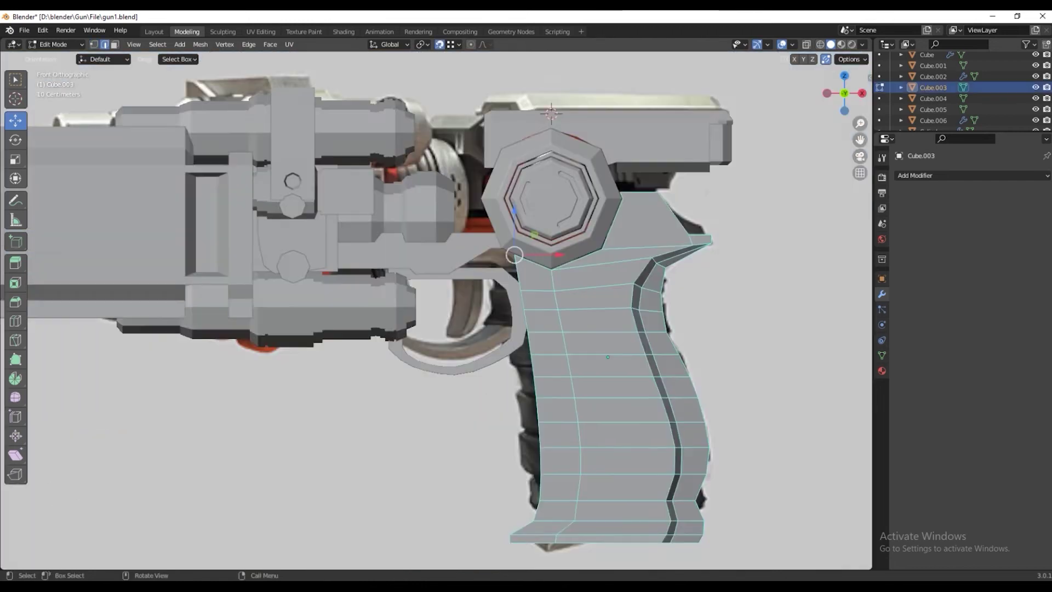
Move the trigger-area vertex up and to the left
scroll(427, 313, up, 2)
scroll(428, 312, up, 2)
drag(598, 198, 569, 186)
scroll(570, 187, up, 2)
scroll(553, 190, up, 1)
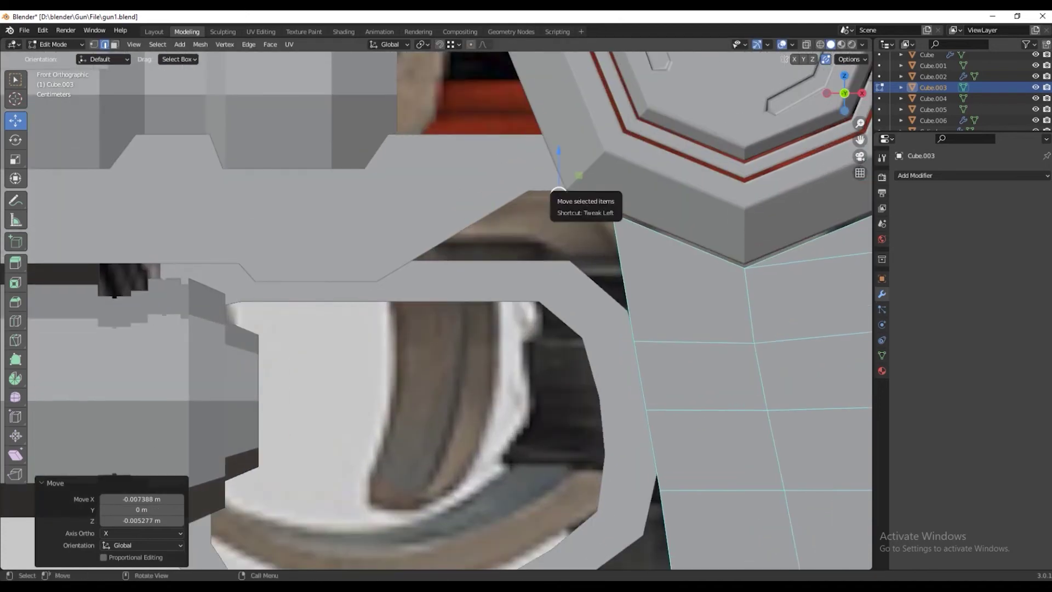
drag(565, 193, 565, 198)
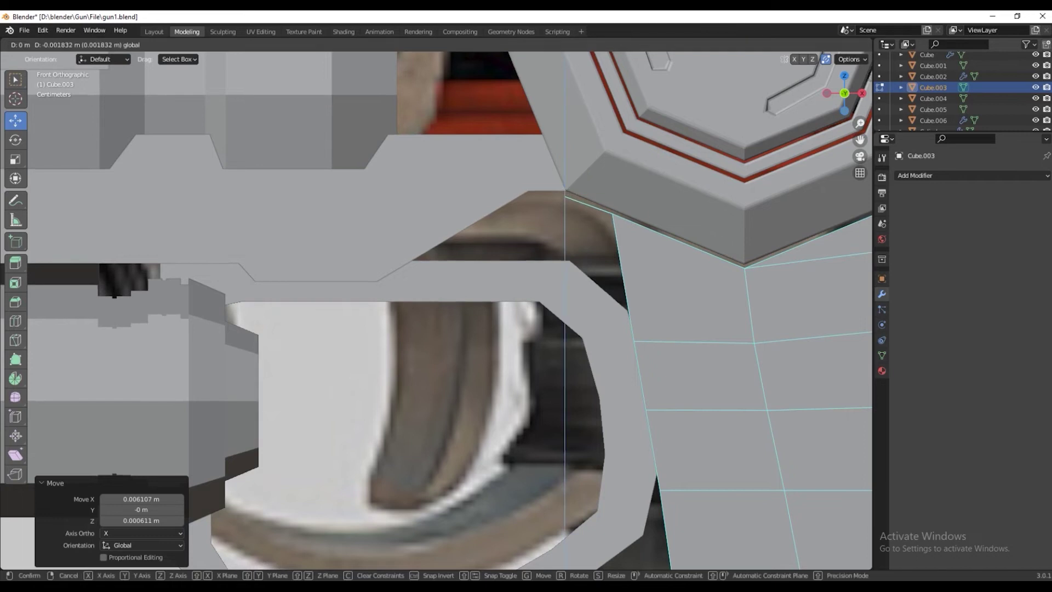
Reposition the grip's top vertex and extrude it forward along X
scroll(564, 198, up, 2)
scroll(548, 181, up, 1)
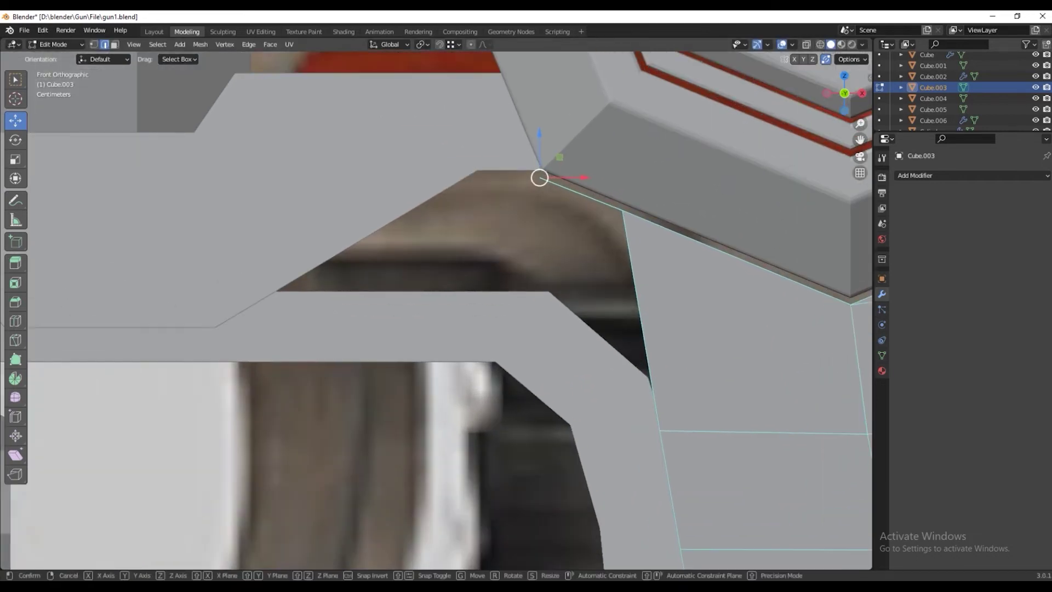
key(g)
click(541, 174)
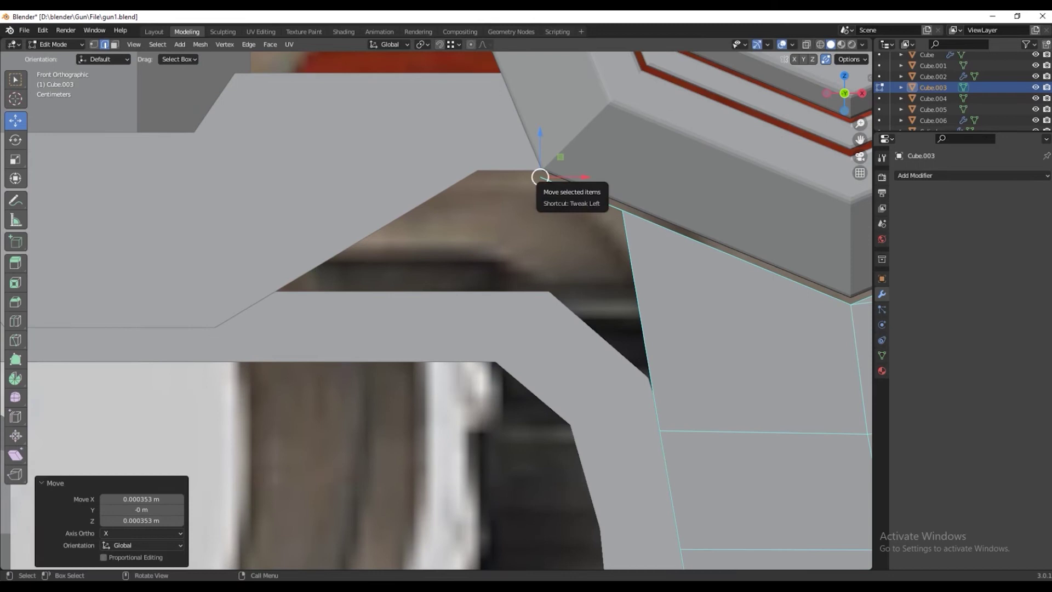
key(e)
key(x)
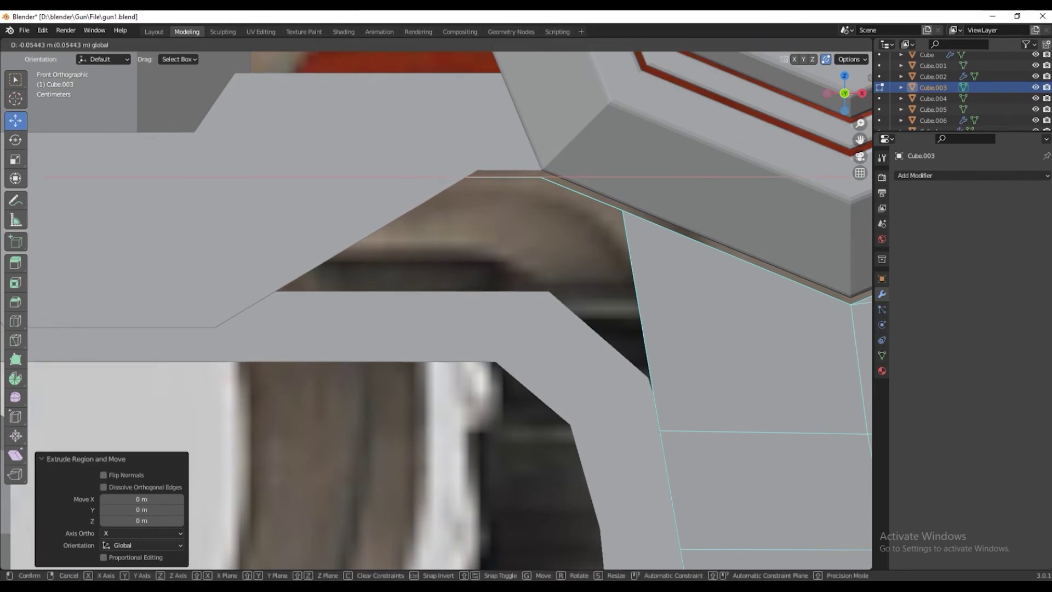
click(543, 176)
Extrude the end vertex a second time so the grip top meets the octagonal block
scroll(543, 177, down, 4)
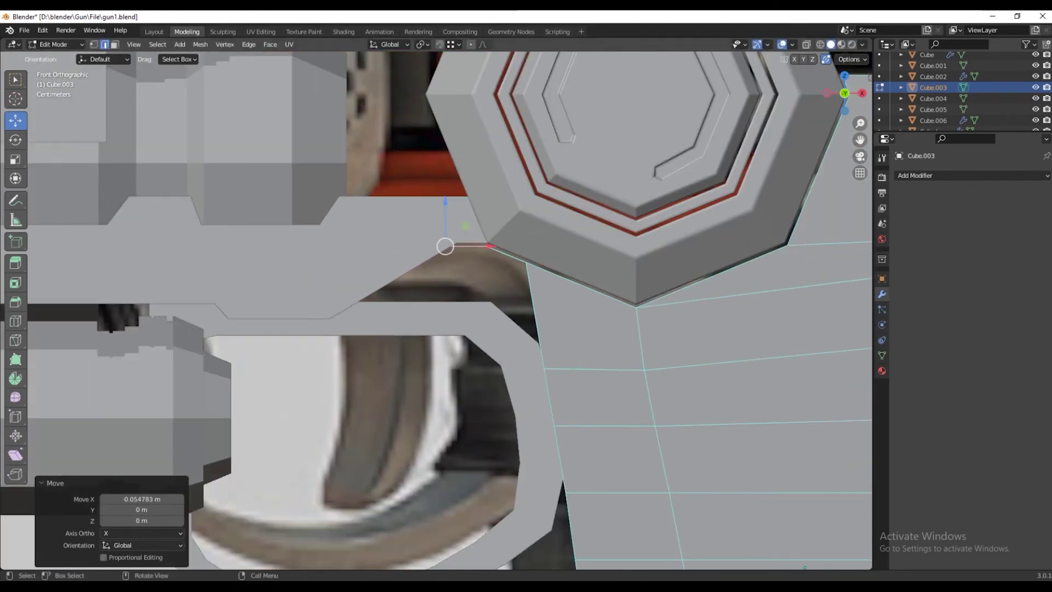
key(shift+z)
middle_drag(543, 176, 576, 198)
key(e)
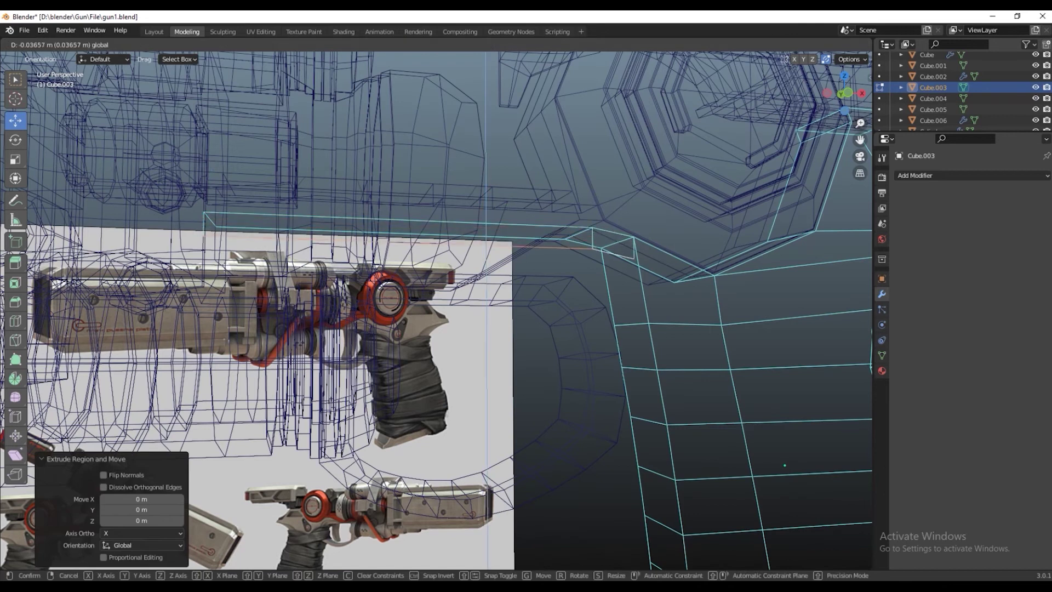
click(785, 465)
key(shift+z)
middle_drag(785, 466, 574, 455)
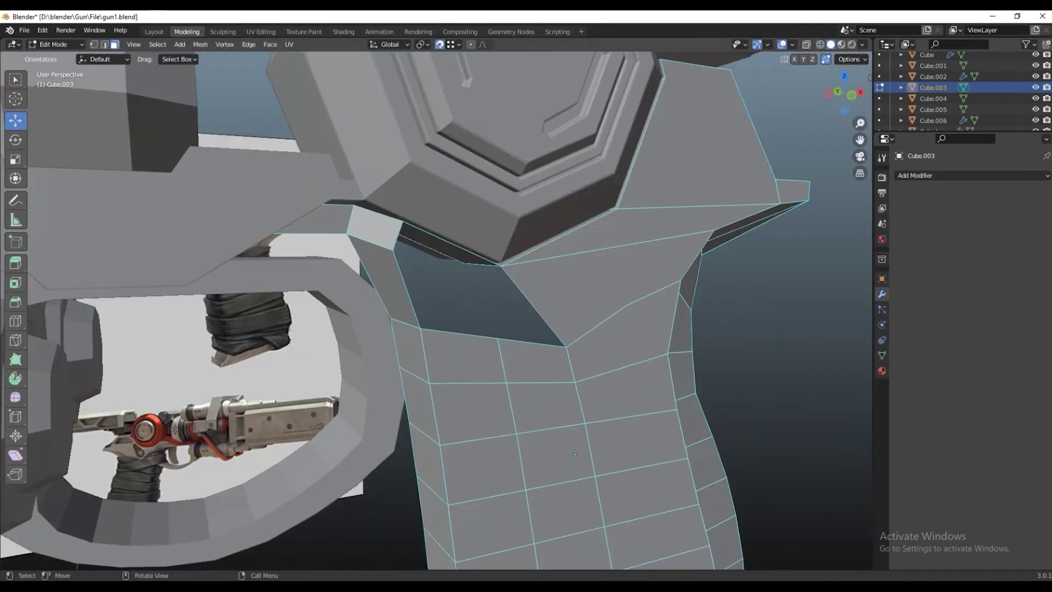
Select the face at the grip's front shoulder and delete it
click(461, 337)
shift+click(451, 247)
shift+click(532, 308)
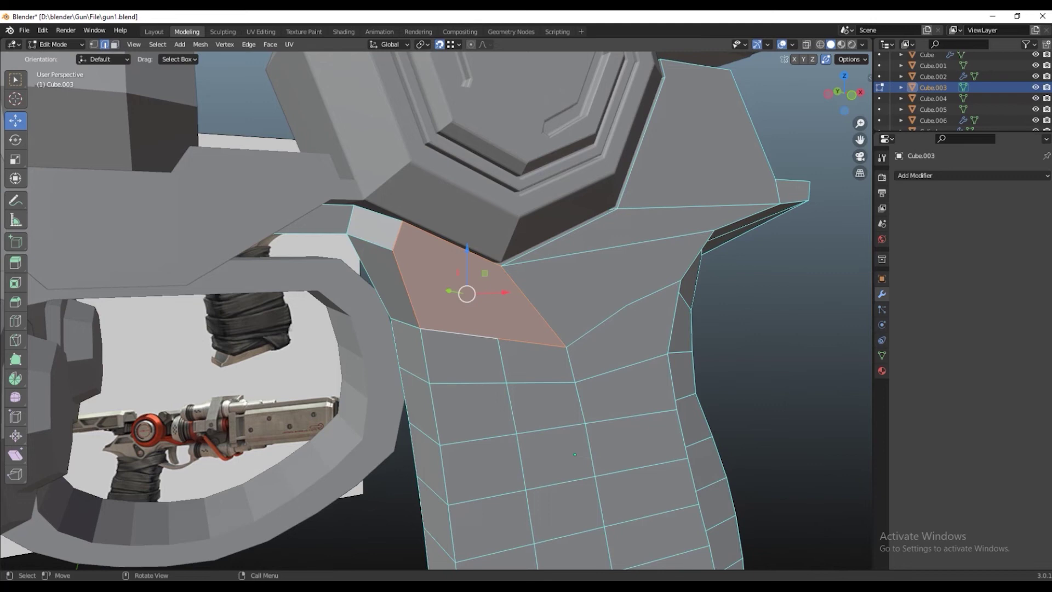
middle_drag(467, 298, 630, 502)
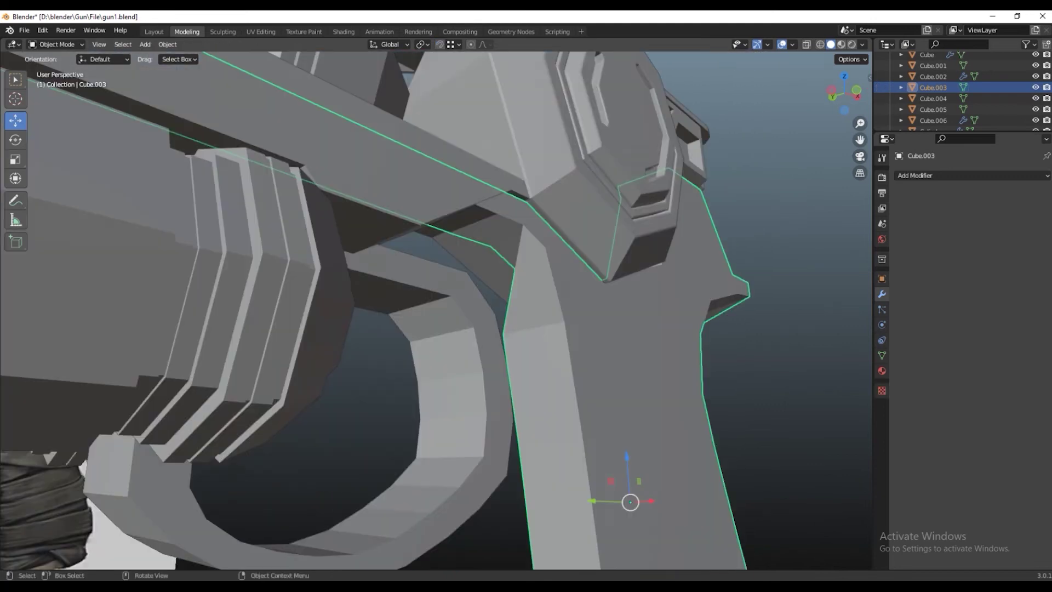
click(533, 282)
key(x)
click(496, 296)
middle_drag(496, 296, 634, 501)
Switch to editing the trigger guard Plane.001 and select one of its faces
key(alt+q)
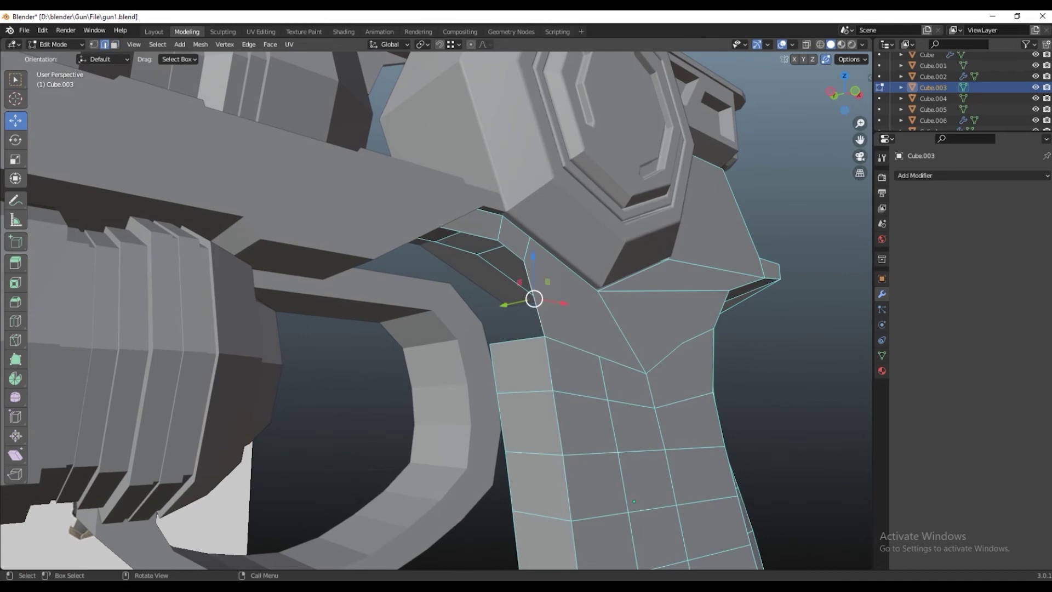
middle_drag(529, 299, 346, 403)
click(458, 357)
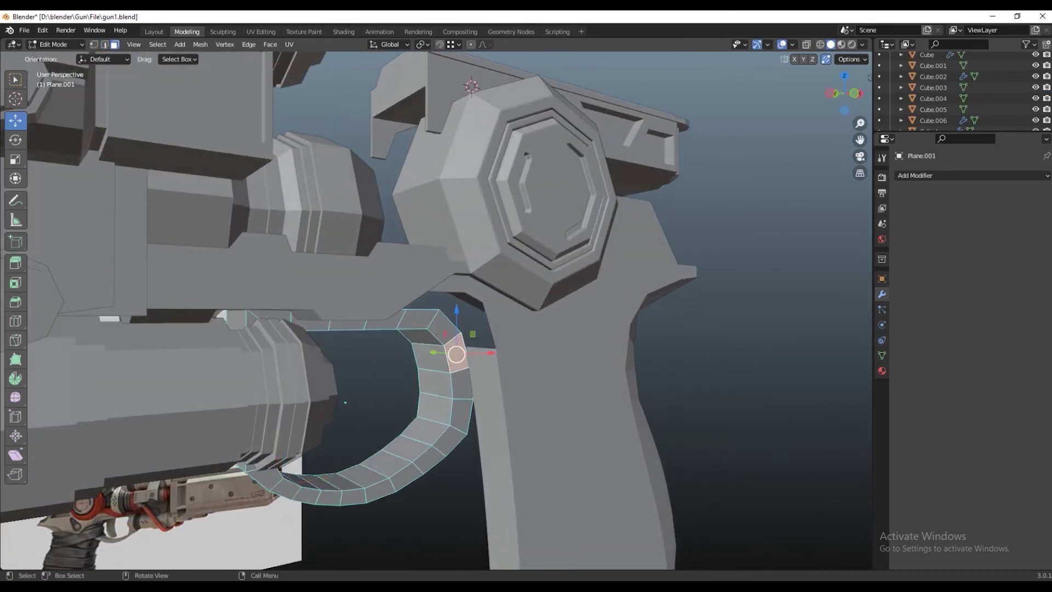
Select a run of faces along the trigger guard and delete them
ctrl+click(419, 328)
mouse_move(417, 384)
middle_down()
mouse_move(340, 373)
mouse_move(351, 378)
middle_up()
ctrl+click(299, 302)
ctrl+click(258, 452)
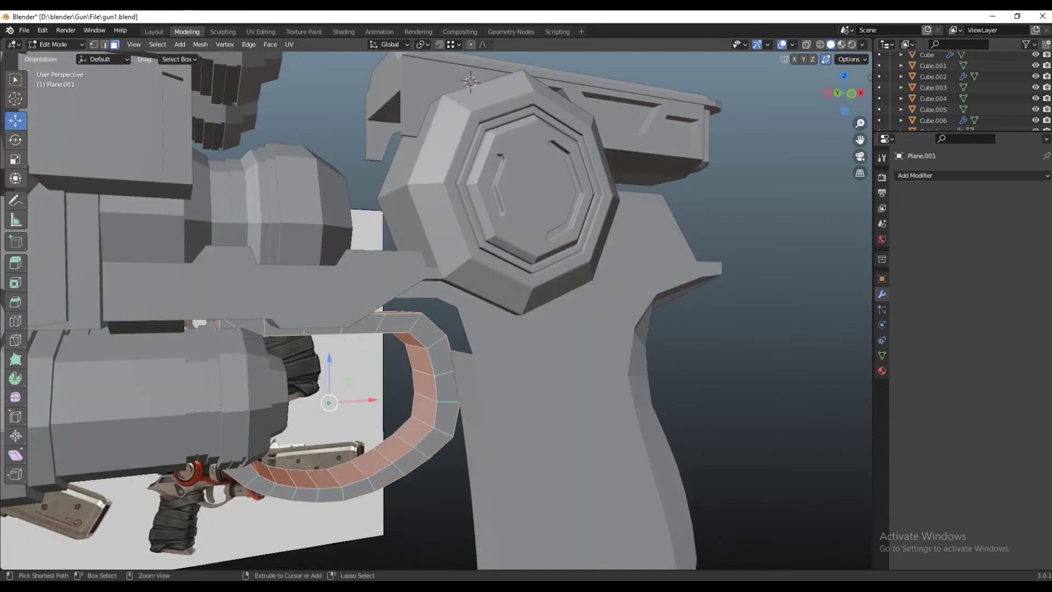
key(x)
click(422, 419)
Return to Object Mode and move the trigger guard along Y
middle_drag(422, 419, 383, 395)
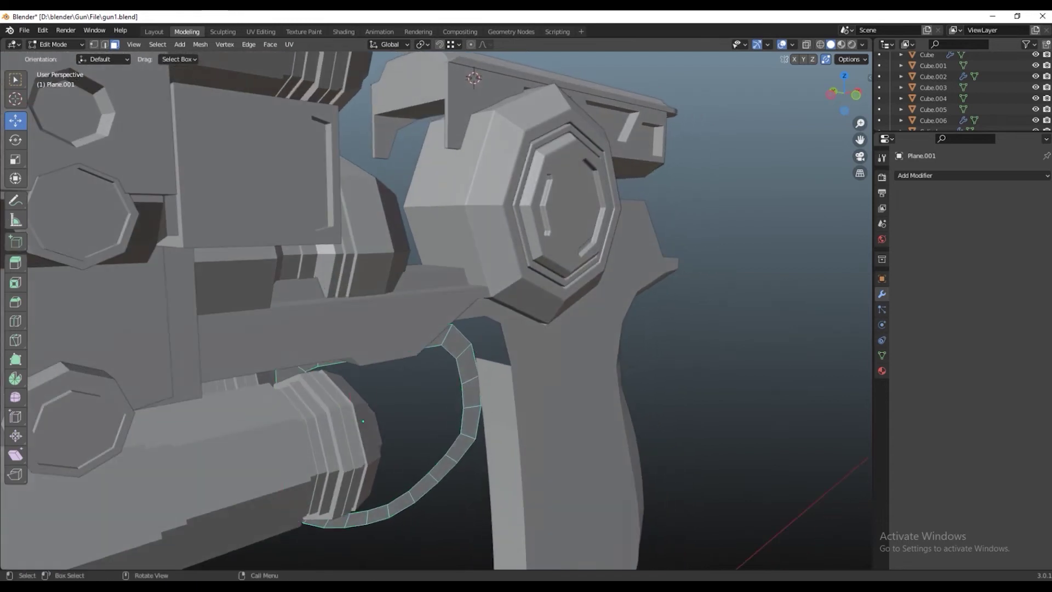
key(Tab)
key(g)
key(y)
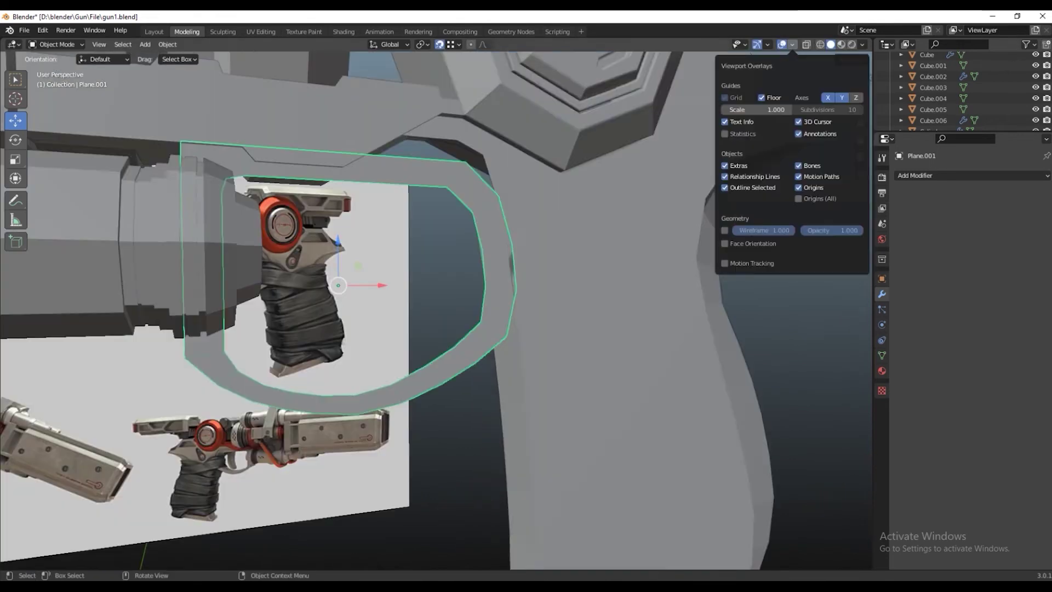
Delete a strip of grip faces, then box-select and delete the guard's top arc
click(725, 230)
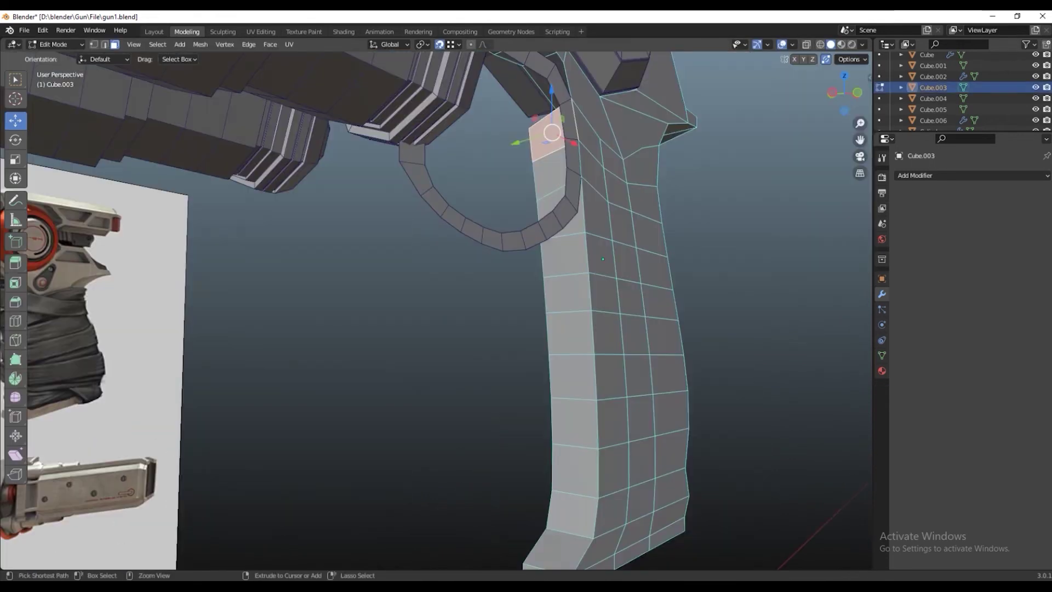
ctrl+click(592, 252)
key(x)
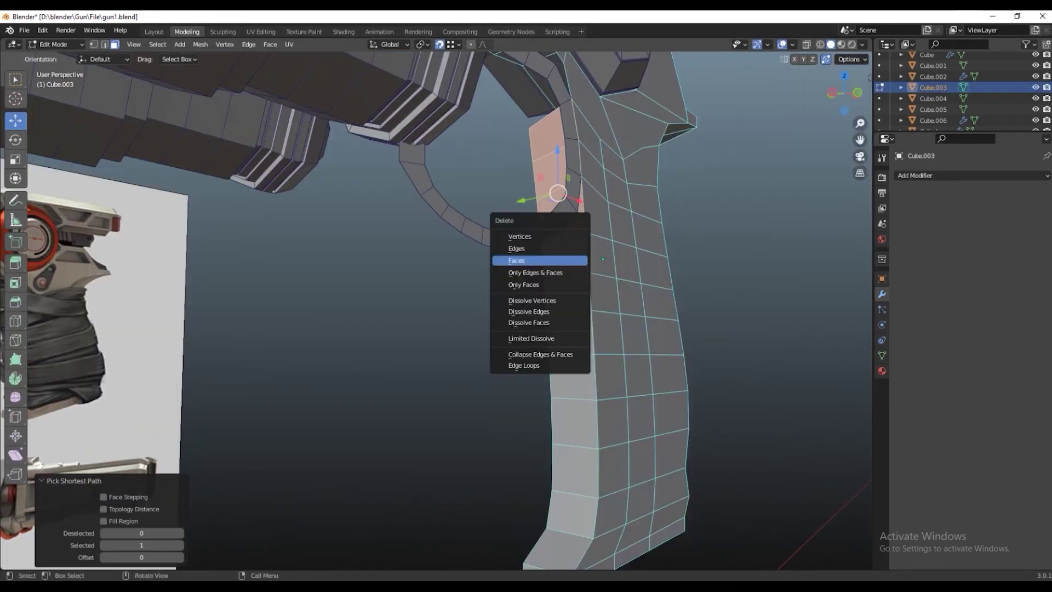
click(603, 259)
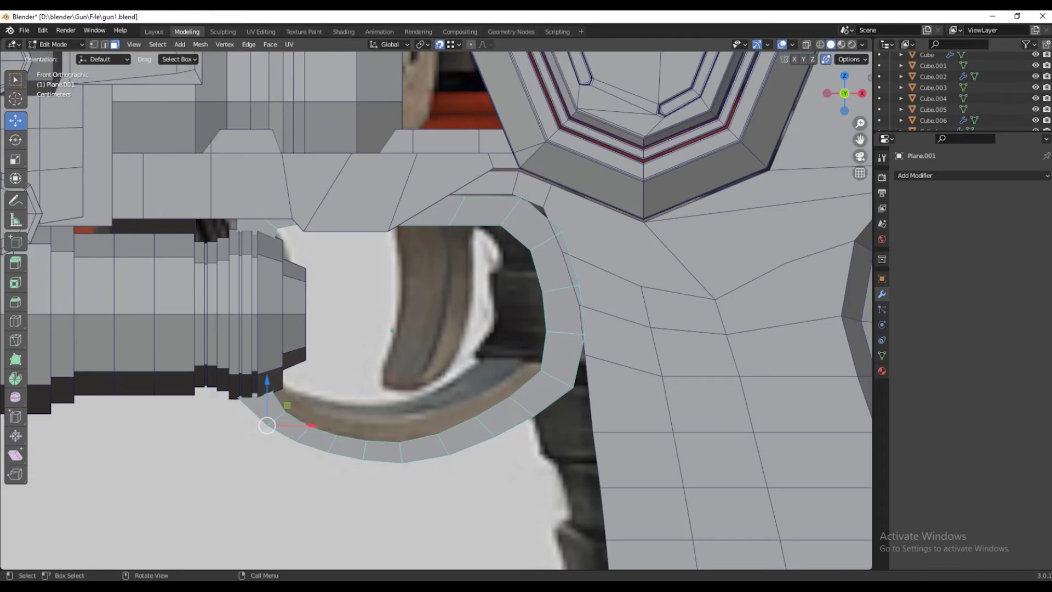
key(b)
drag(183, 161, 588, 269)
key(x)
click(550, 261)
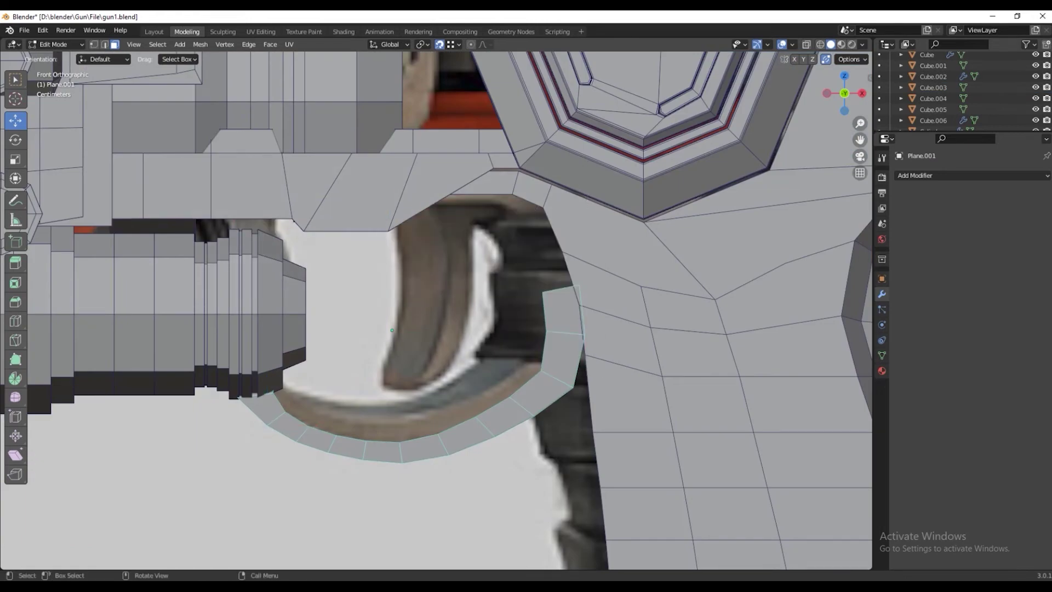
Raise the trigger guard slightly and join it with the grip into one mesh
key(Tab)
drag(392, 298, 401, 247)
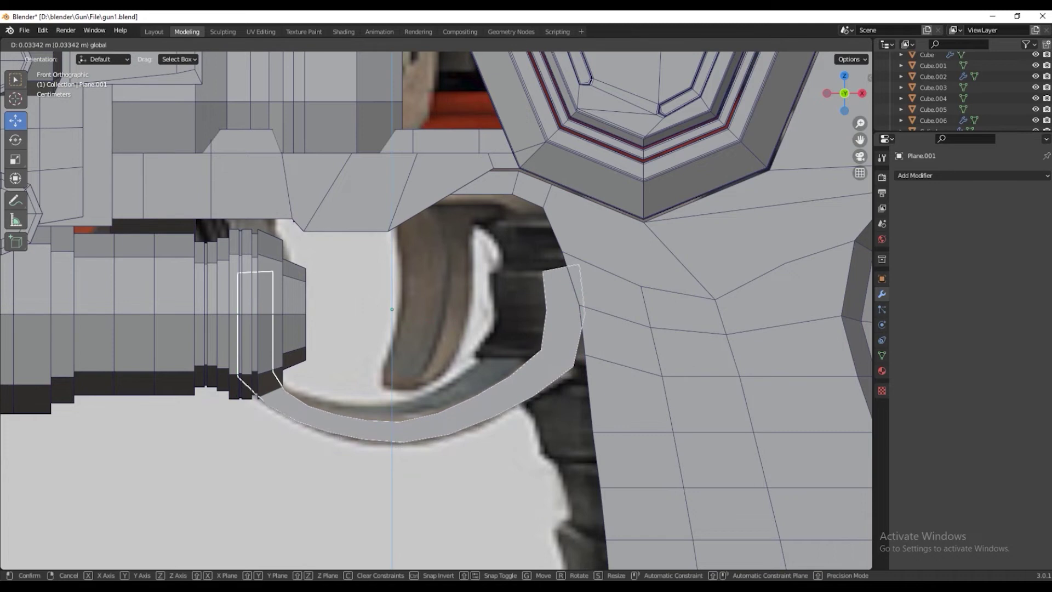
scroll(439, 307, down, 1)
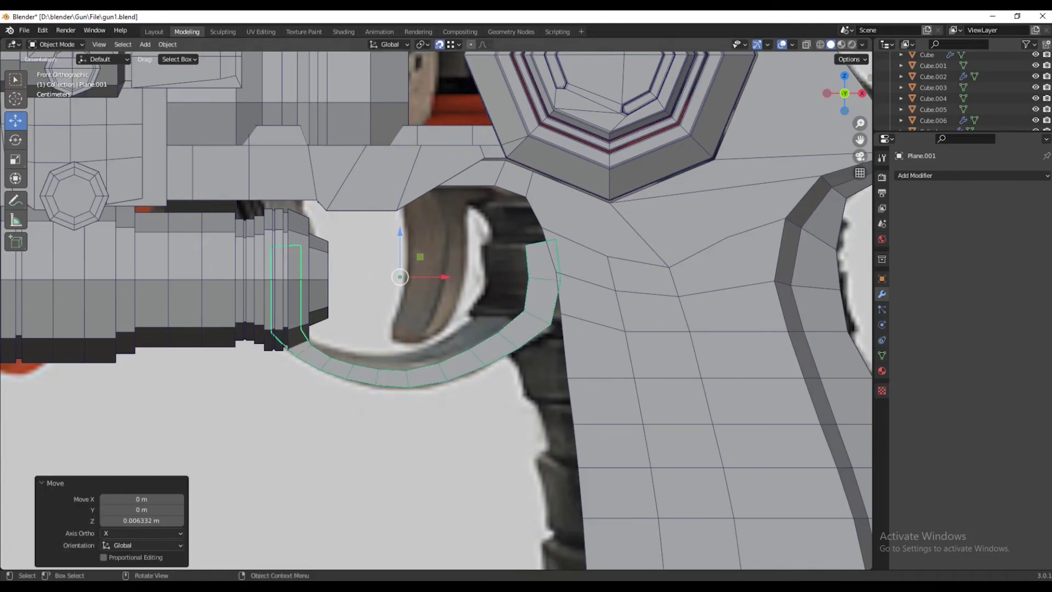
click(685, 383)
key(ctrl+z)
key(Tab)
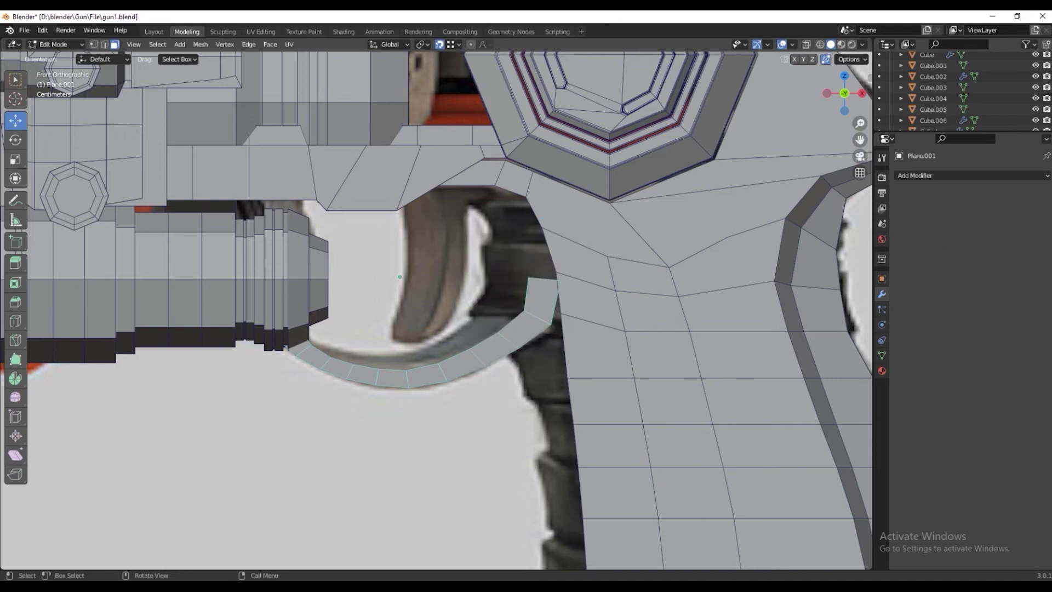
Bridge the guard's end edge loop to the grip with Bridge Edge Loops
right_click(584, 299)
click(518, 293)
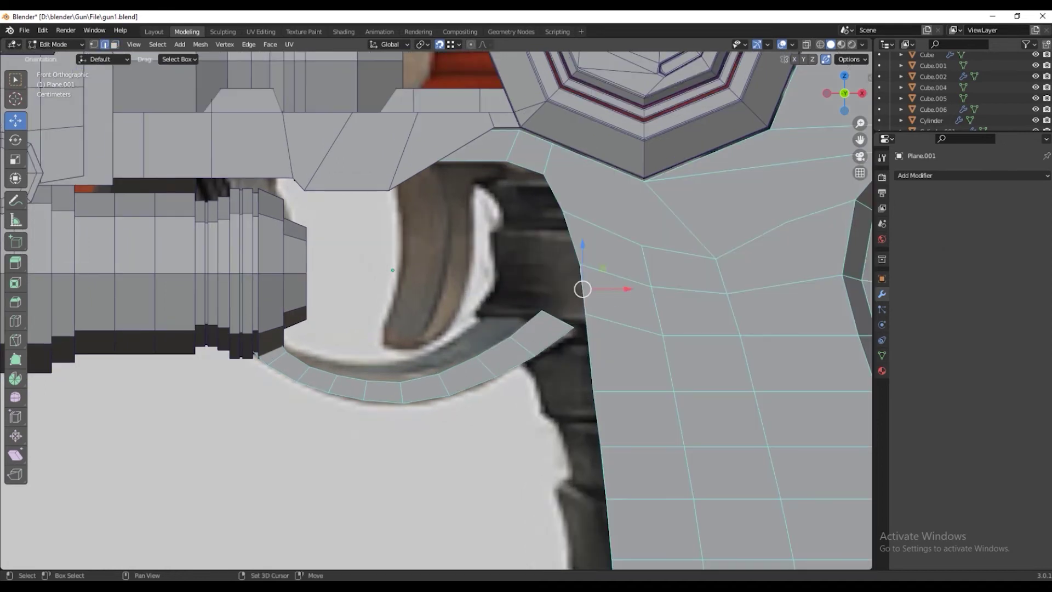
right_click(582, 288)
click(515, 254)
middle_drag(392, 269, 418, 291)
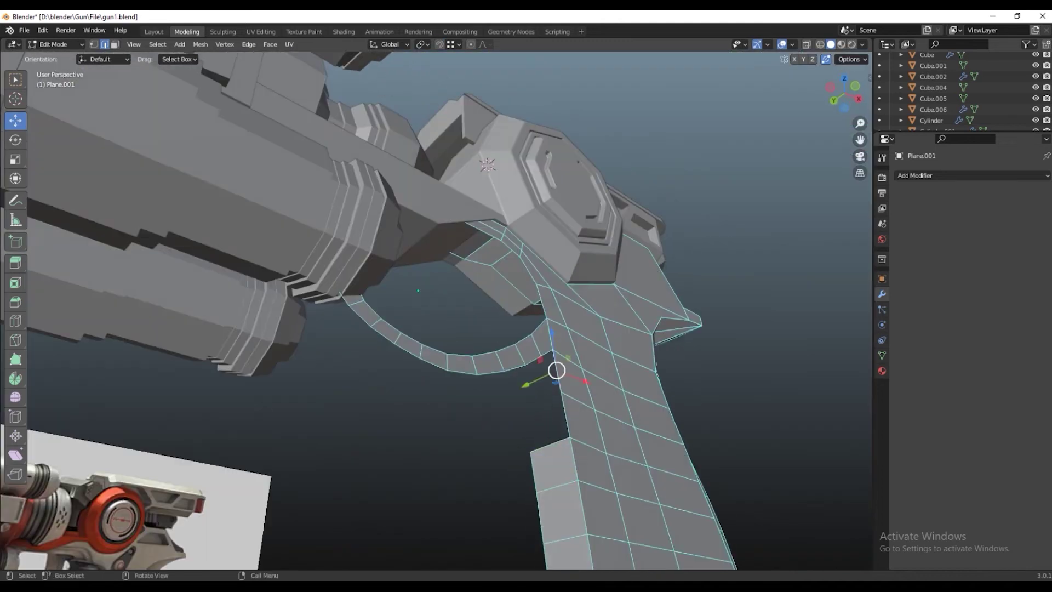
Extrude the guard's end along Y, then isolate grip and guard in local view
key(e)
key(y)
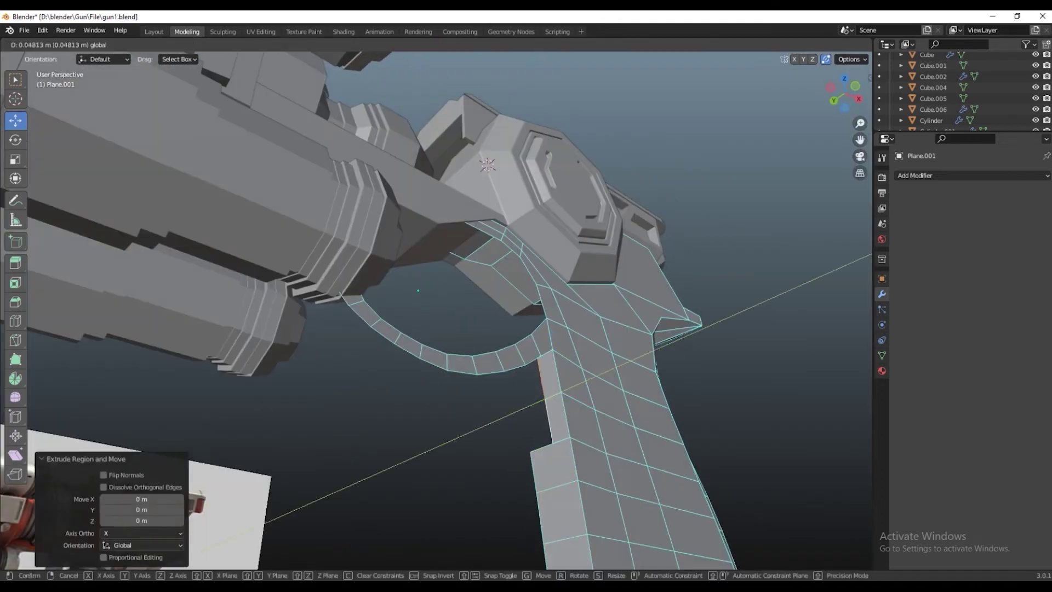
key(Return)
key(Tab)
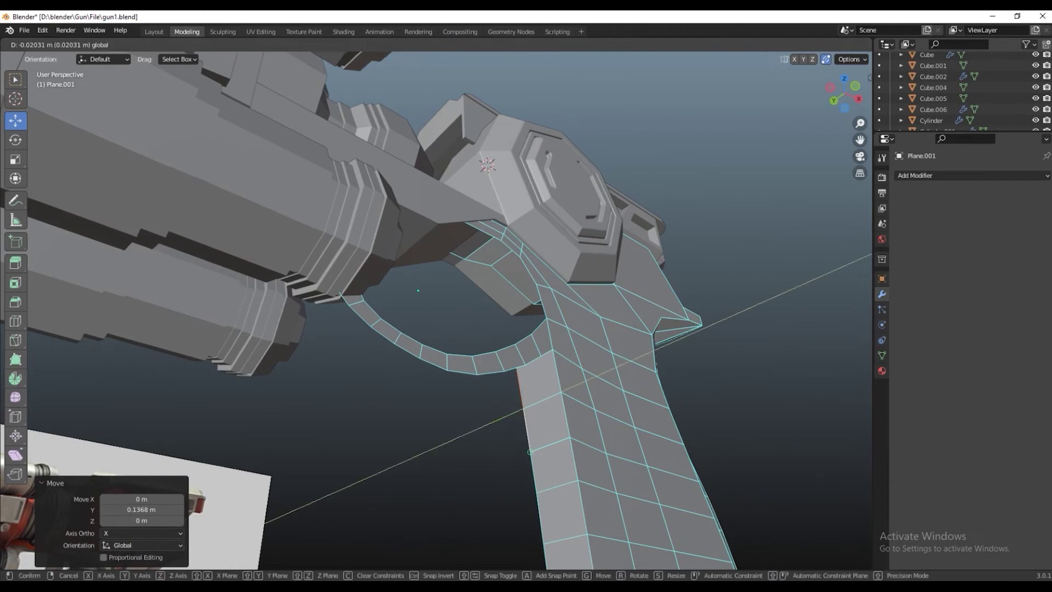
key(KP_Divide)
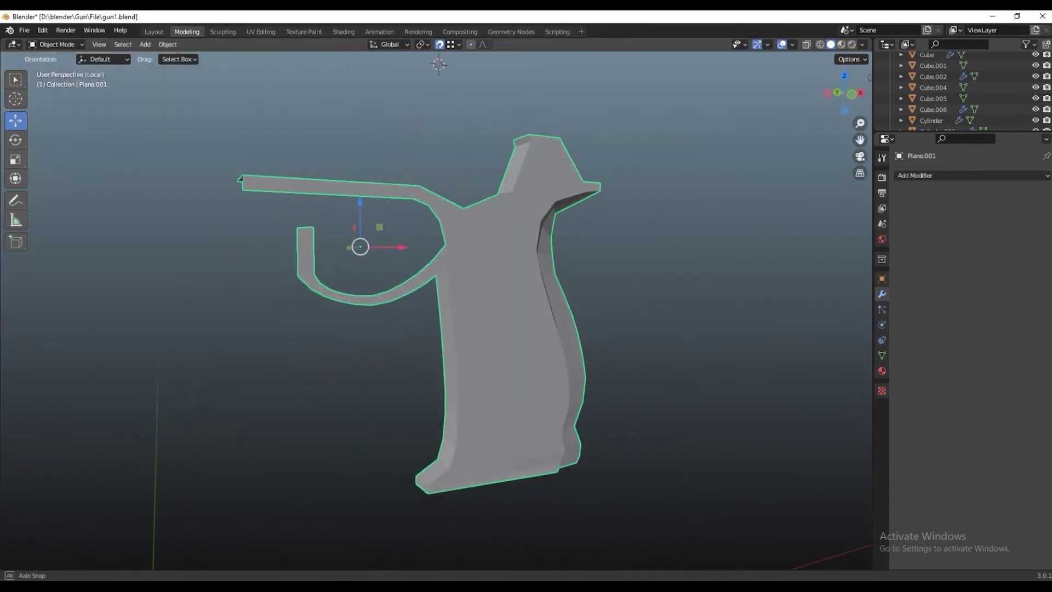
Stretch the top bar's end forward along X and add an edge loop across the bar
key(Tab)
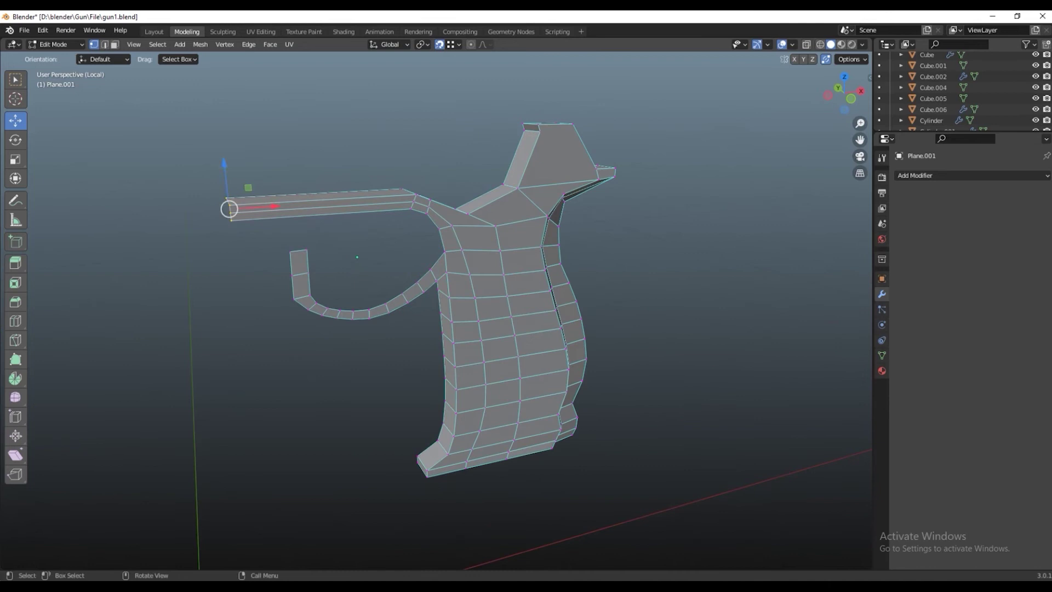
drag(229, 209, 286, 207)
scroll(347, 199, up, 3)
key(g)
key(g)
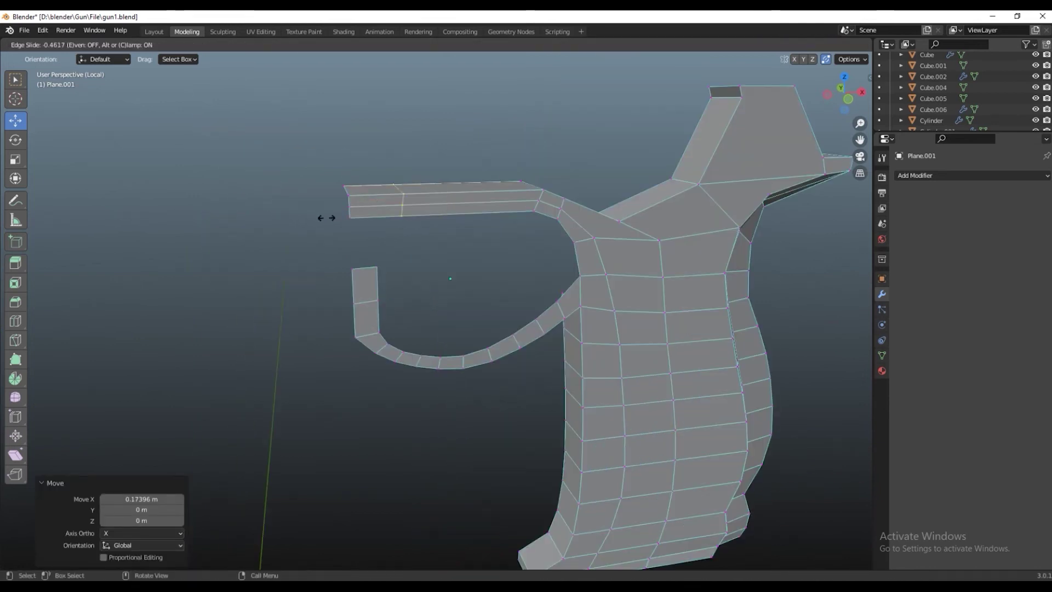
right_click(349, 204)
drag(486, 197, 433, 197)
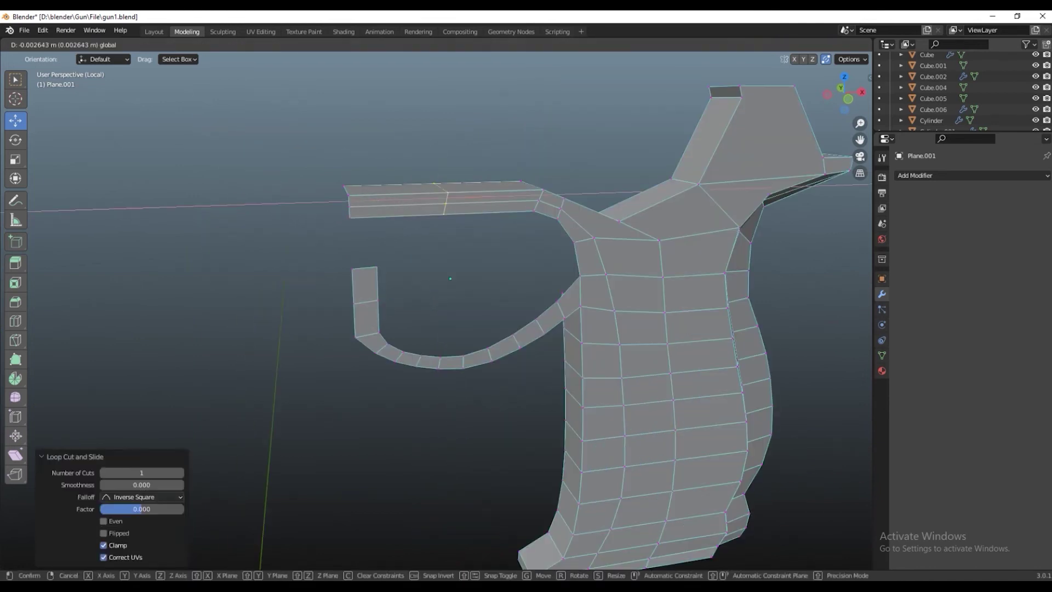
middle_drag(451, 279, 439, 285)
Flatten the new loop along X and reposition it along the bar
key(s)
key(x)
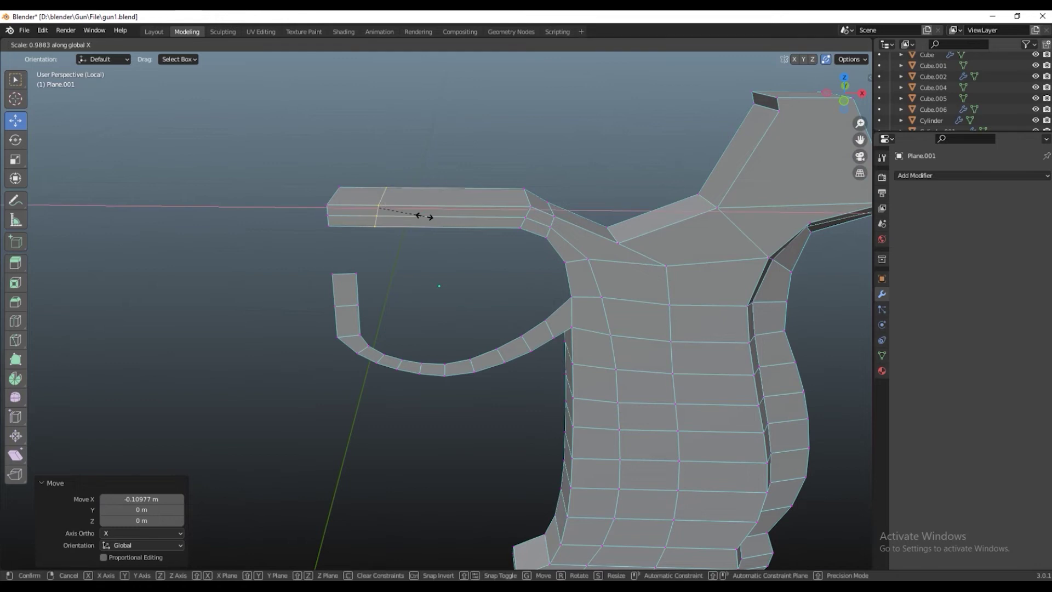
key(Return)
key(g)
key(x)
click(364, 206)
key(g)
key(Escape)
middle_drag(439, 285, 458, 269)
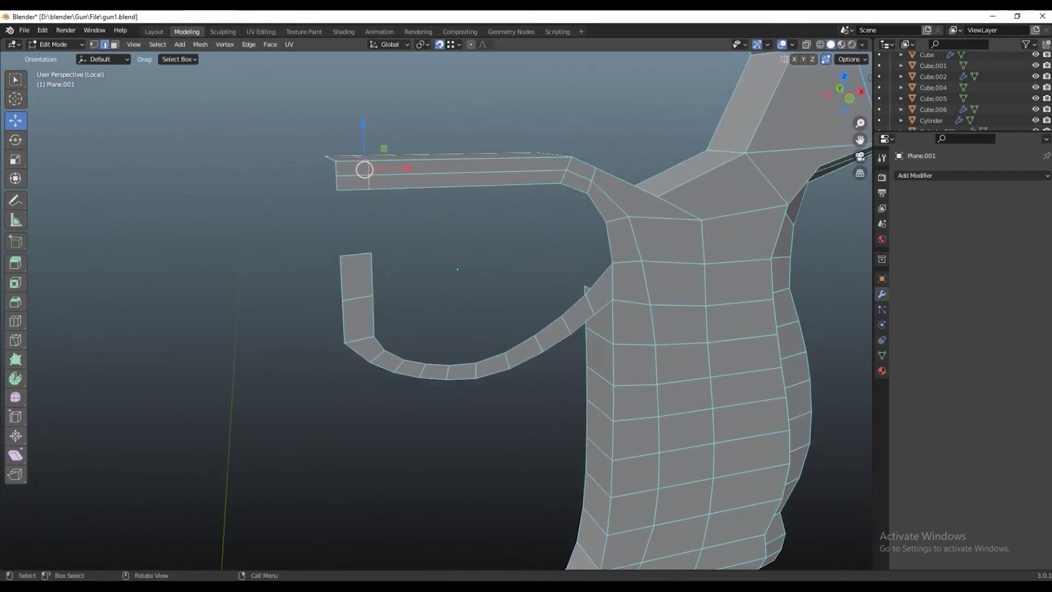
Move the selected guard edge vertically with two G Z moves
right_click(351, 190)
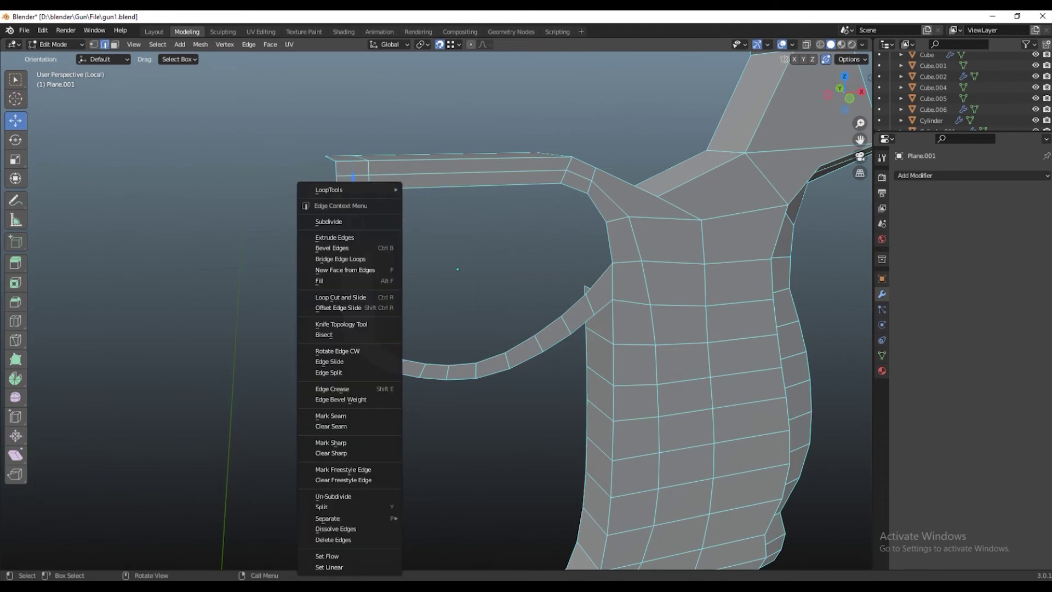
key(Escape)
middle_drag(383, 230, 442, 267)
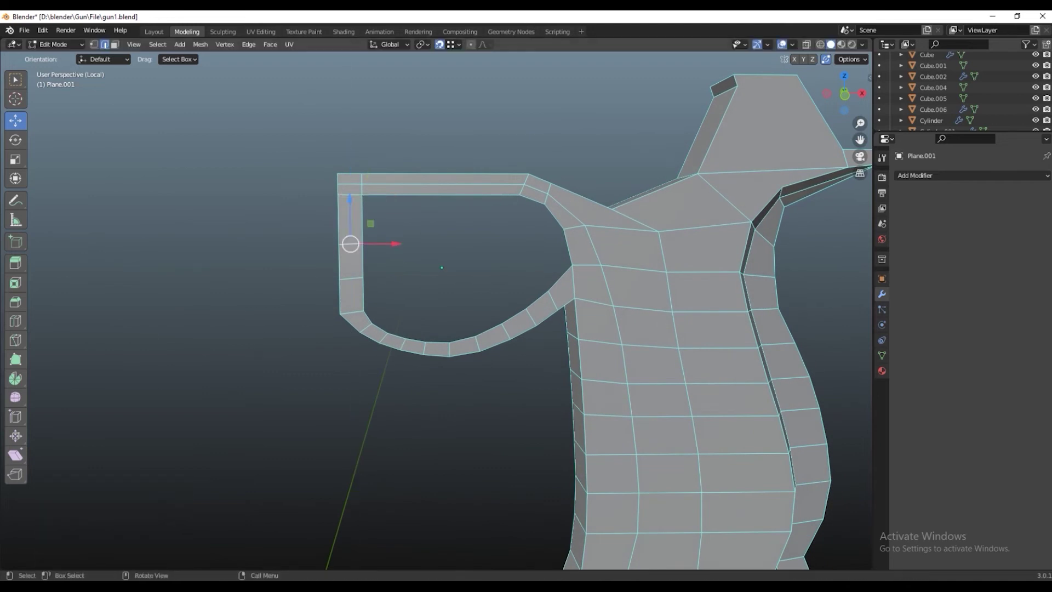
key(g)
key(z)
key(Return)
key(g)
key(z)
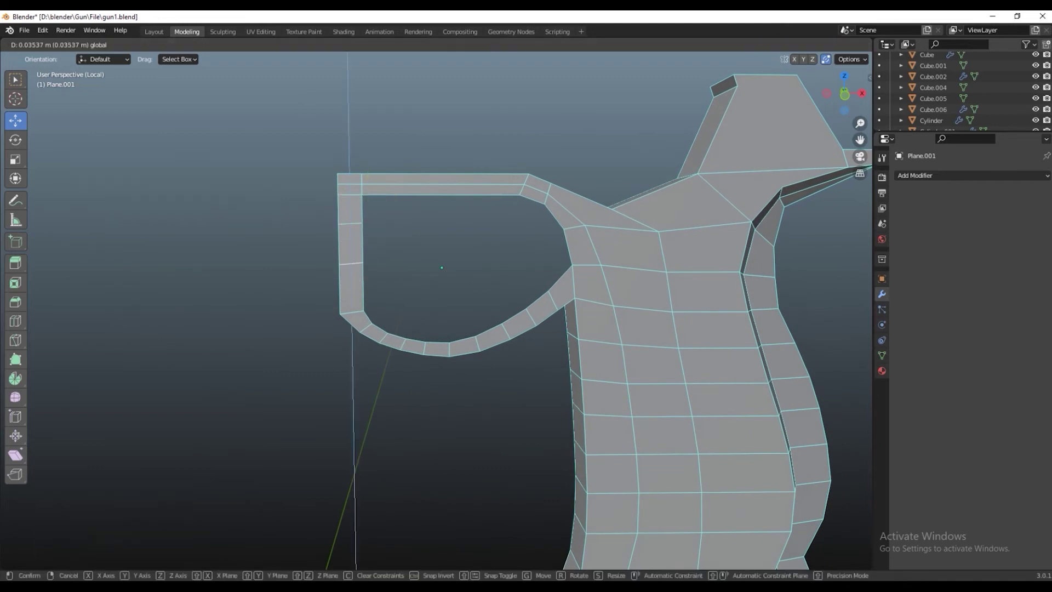
key(Return)
Dissolve the guard's front edges and extrude the guard edges to give it thickness
shift+click(351, 224)
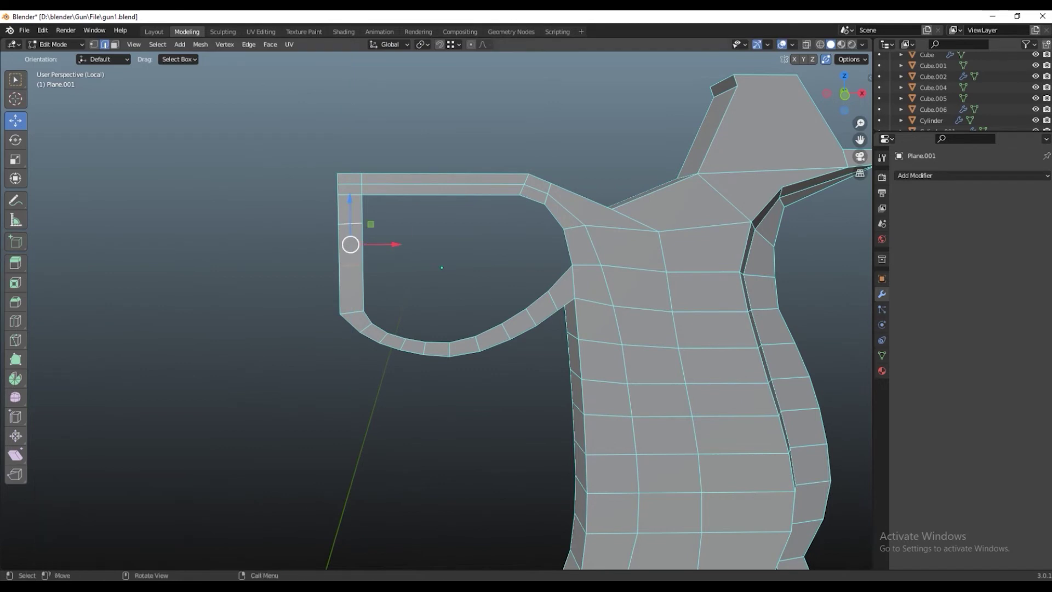
key(x)
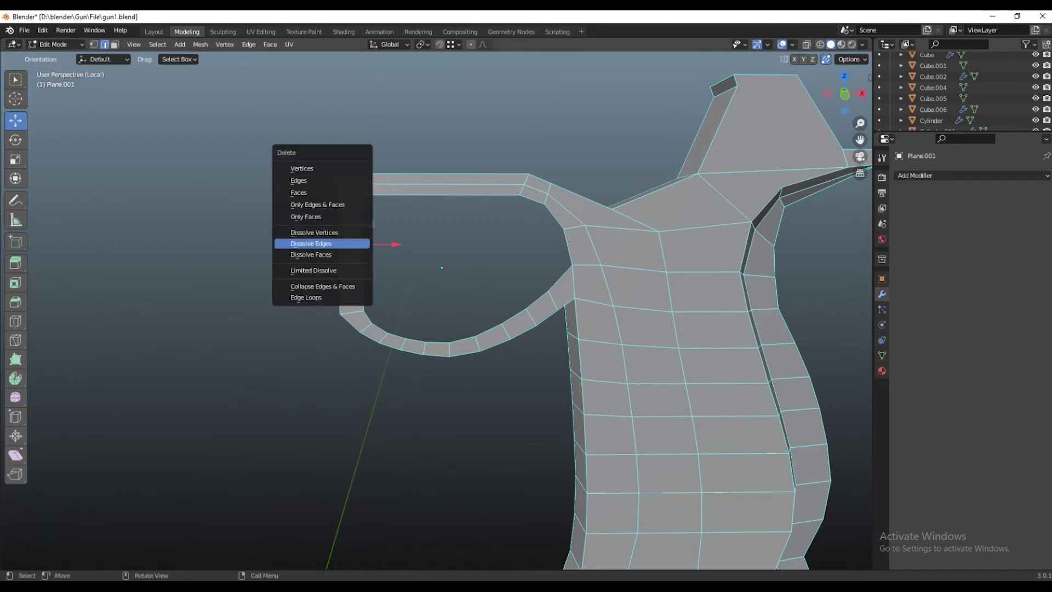
key(Return)
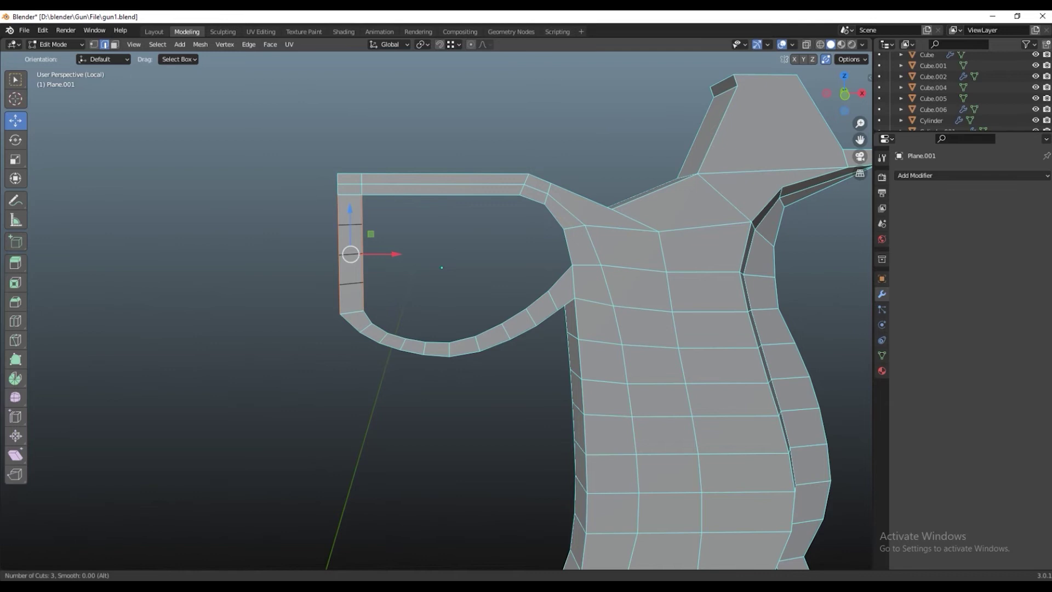
middle_drag(526, 296, 494, 263)
key(e)
key(e)
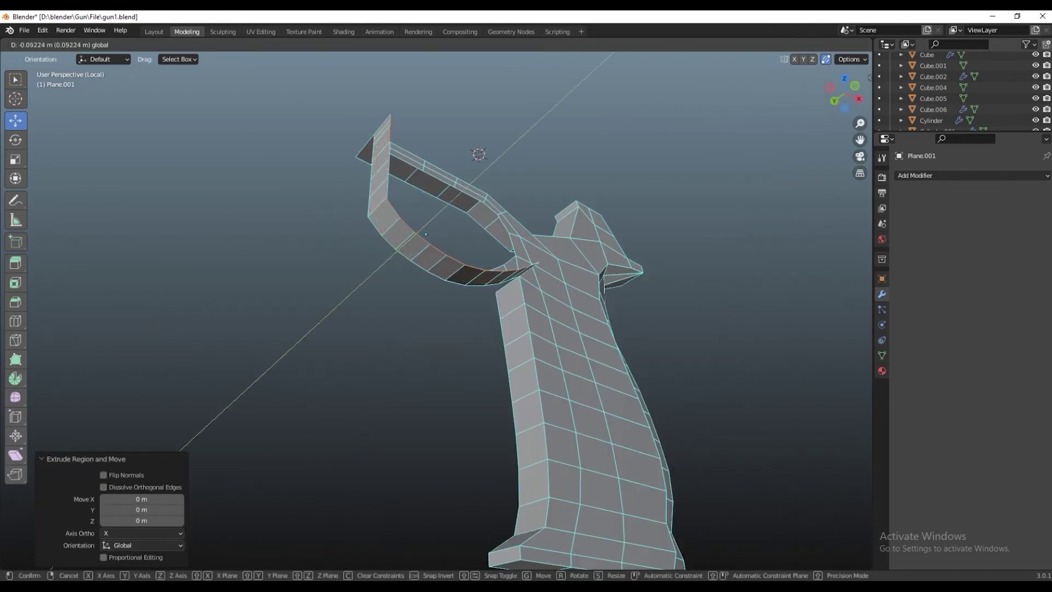
key(Return)
middle_drag(439, 329, 417, 307)
drag(387, 239, 390, 235)
Merge the guard's corner vertices At Center
middle_drag(526, 329, 493, 274)
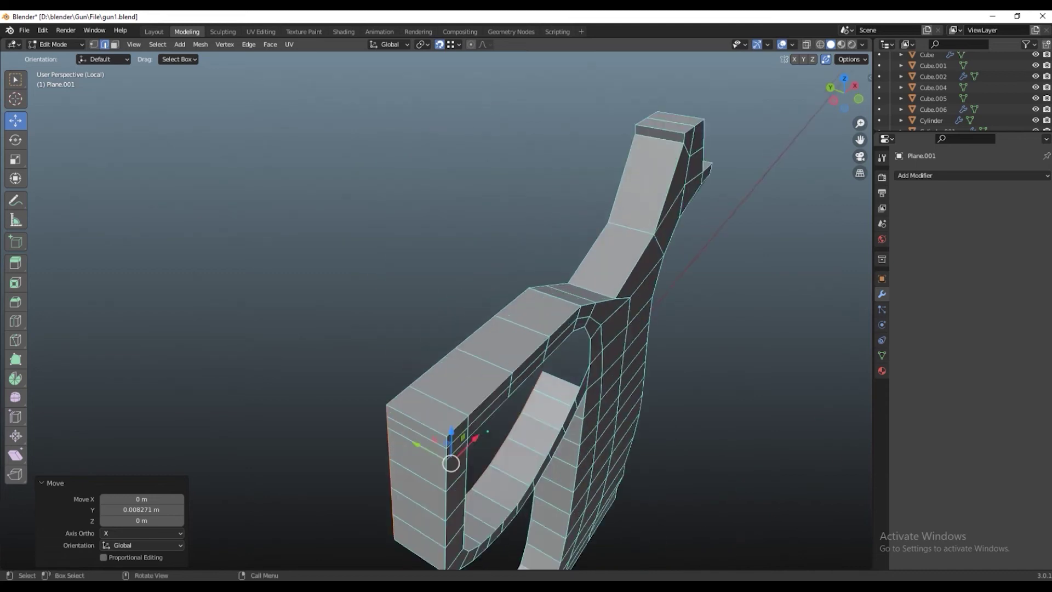
middle_drag(527, 328, 505, 312)
key(m)
click(328, 326)
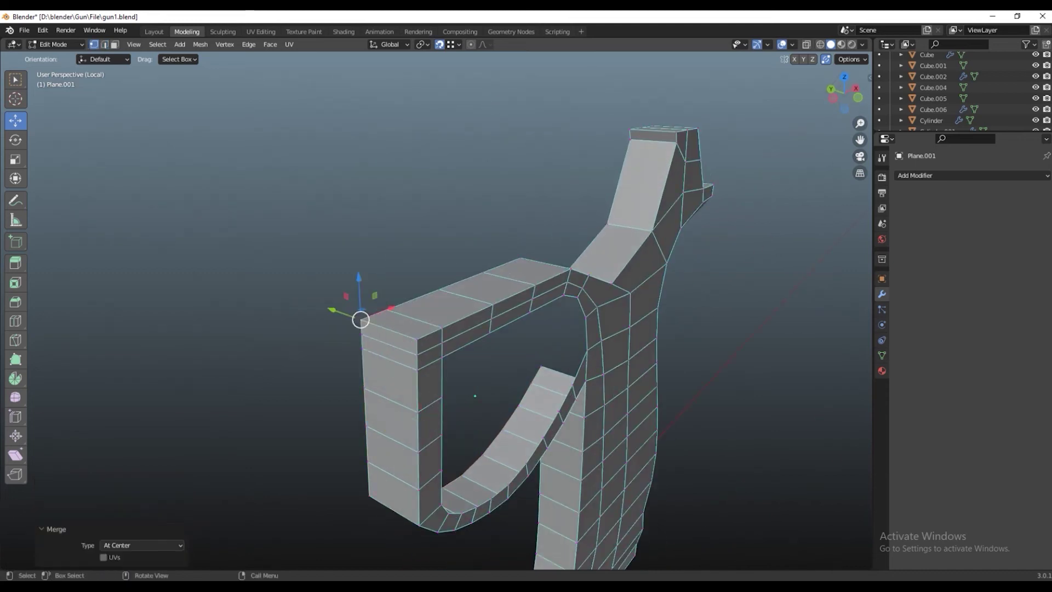
middle_drag(329, 326, 513, 265)
Extrude the guard's inner edge loop into an inset rim
alt+click(488, 134)
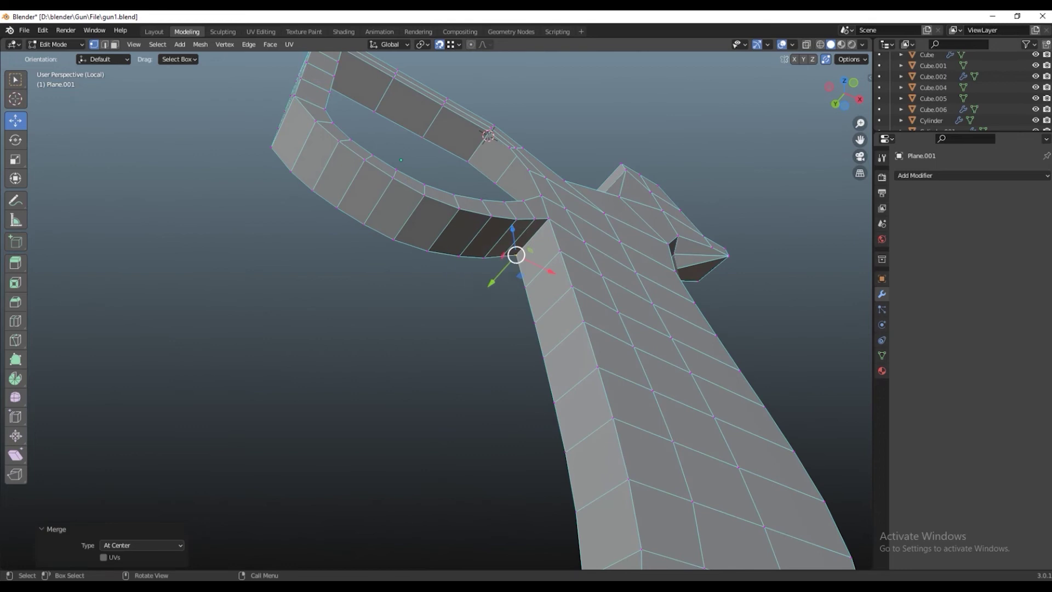
middle_drag(488, 135, 504, 55)
key(e)
key(Escape)
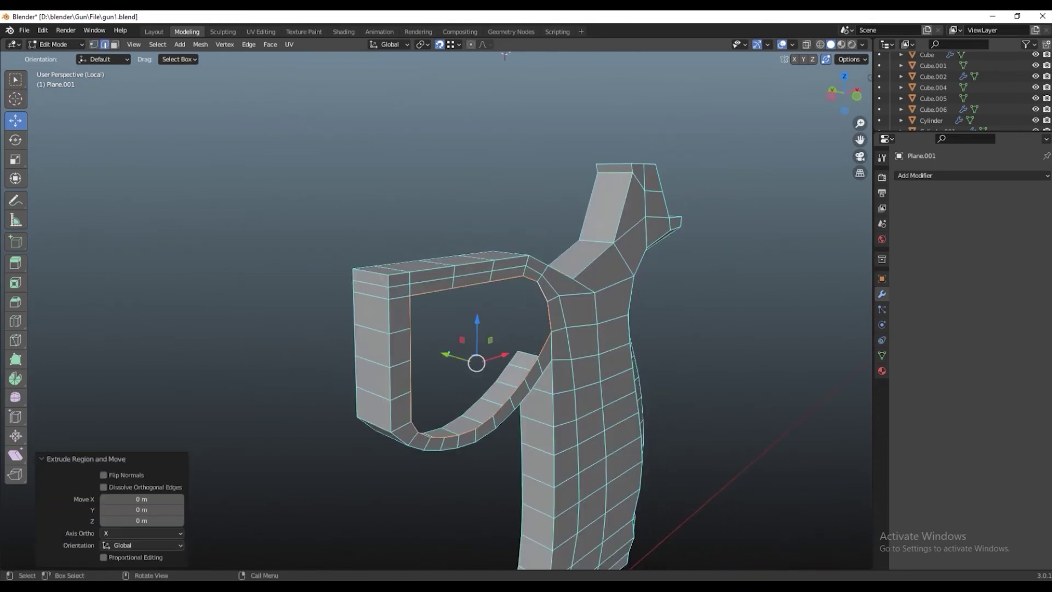
key(g)
click(505, 54)
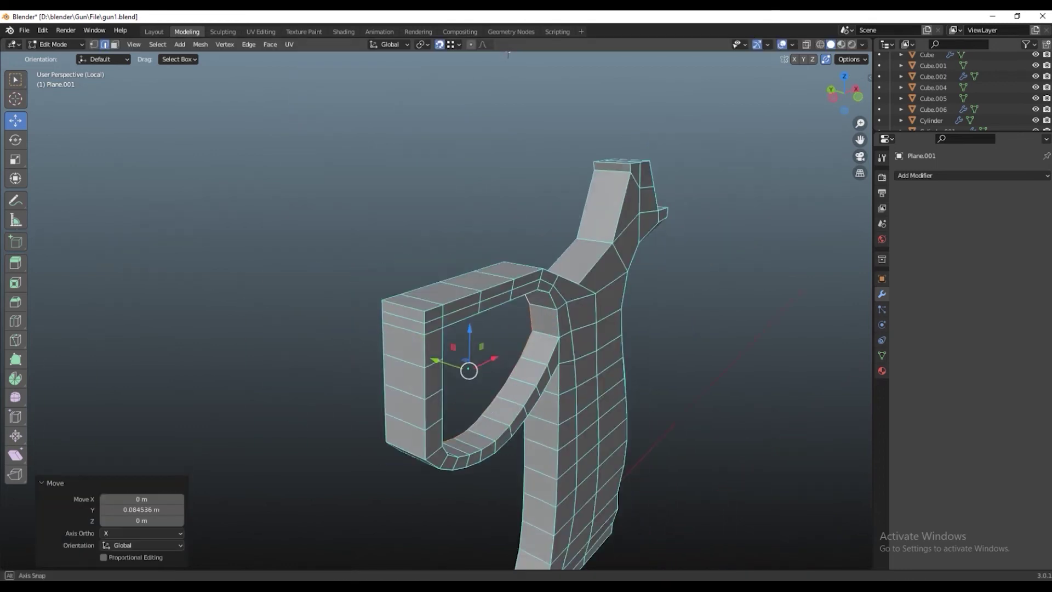
middle_drag(505, 55, 495, 97)
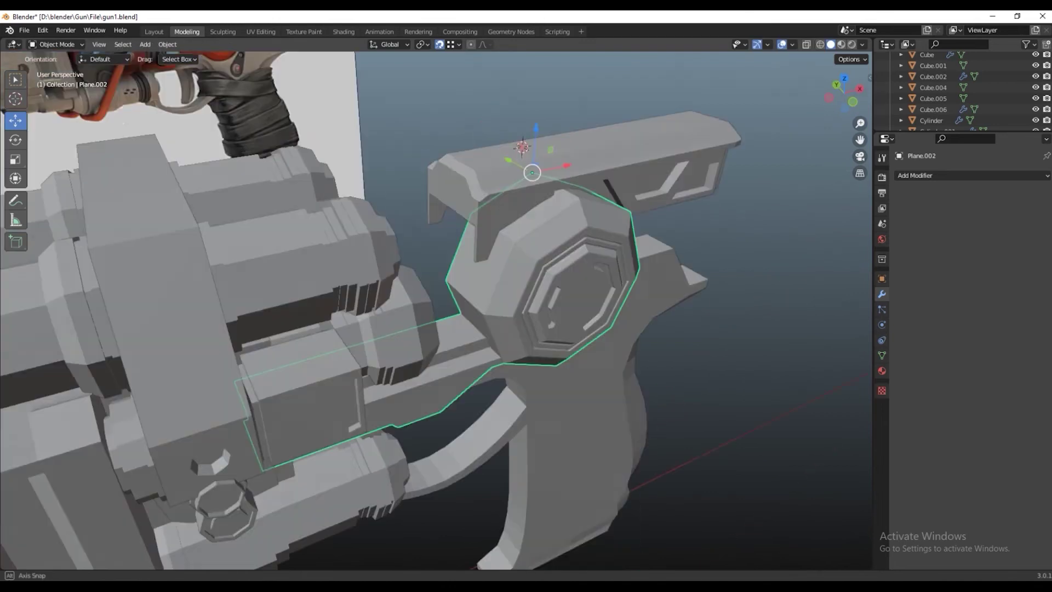
Add a new cube and scale it down to a small block
middle_drag(438, 296, 438, 306)
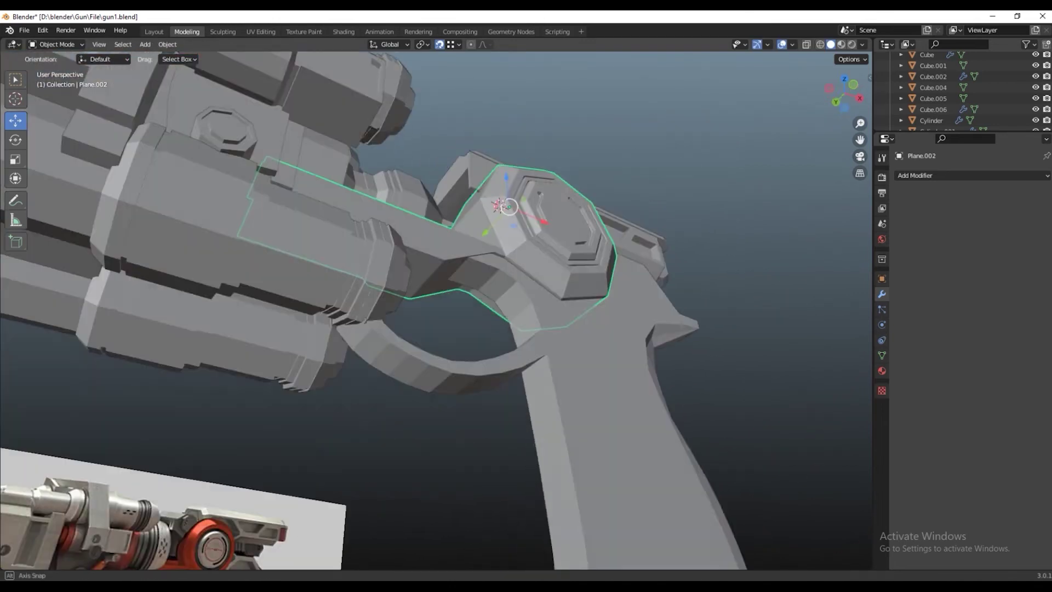
key(shift+a)
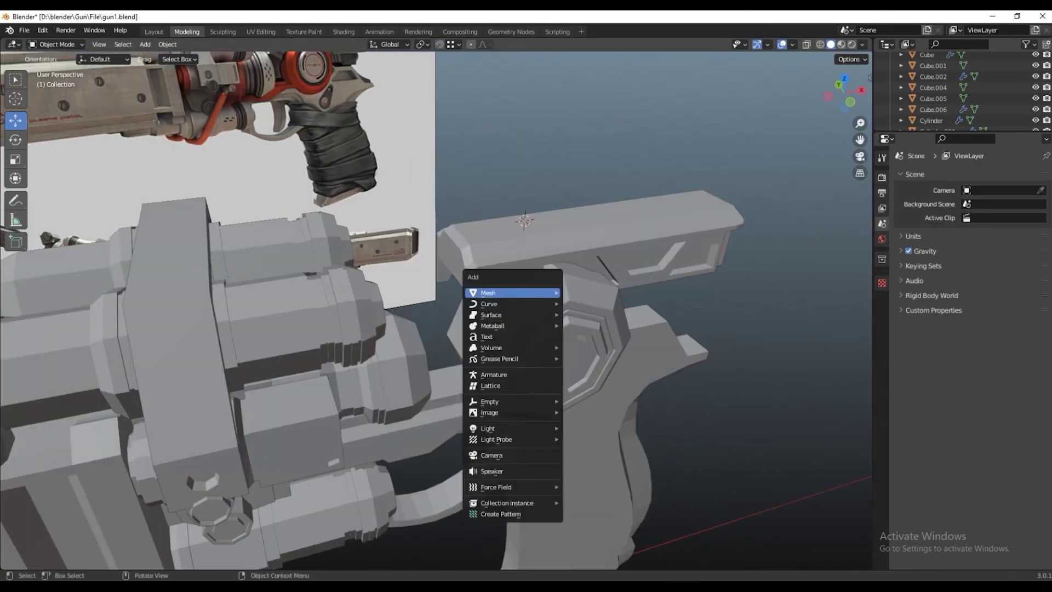
click(597, 313)
key(s)
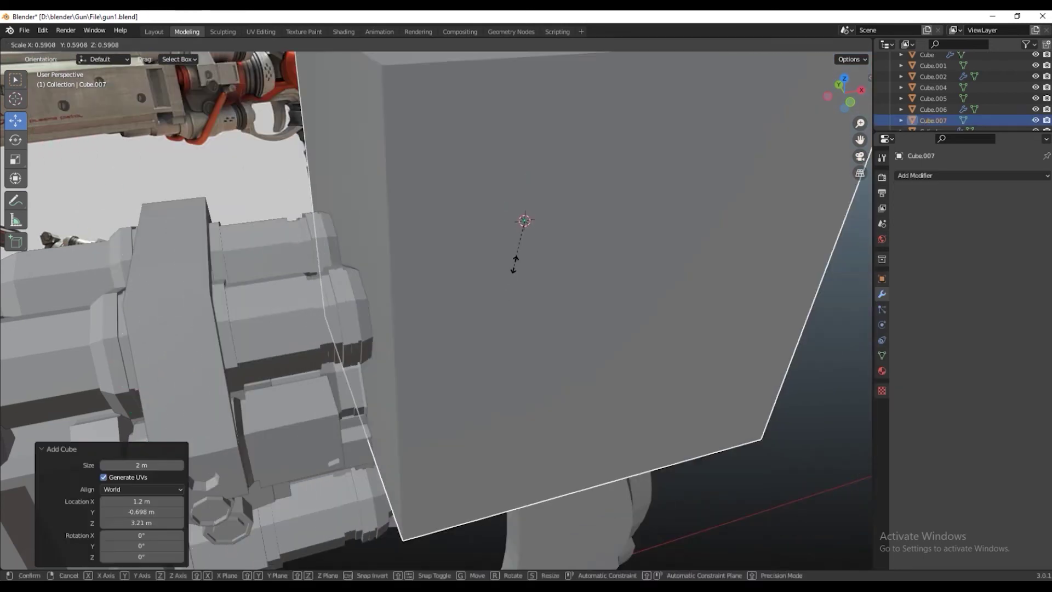
click(524, 231)
Move the cube along X and lower it 0.32129 m in Z under the drum housing
key(g)
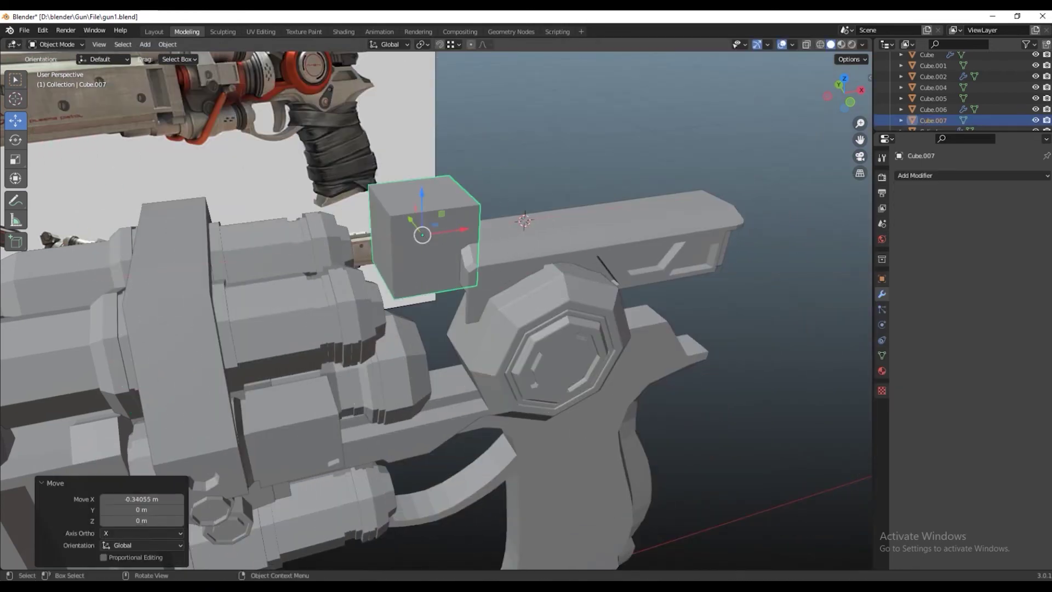
key(Return)
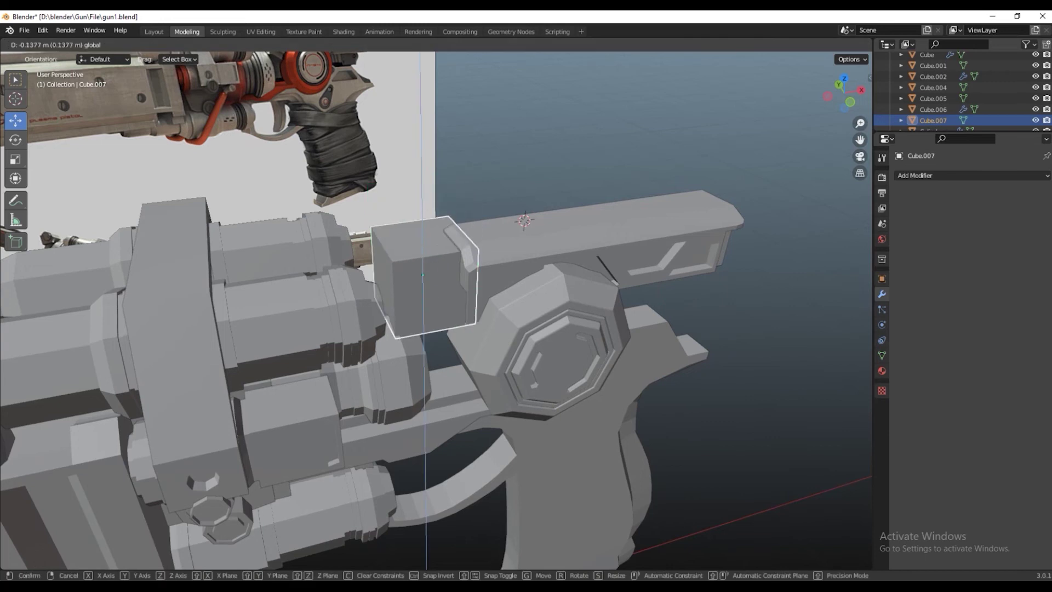
drag(422, 195, 422, 257)
middle_drag(423, 257, 466, 208)
middle_drag(431, 327, 438, 291)
scroll(437, 317, up, 5)
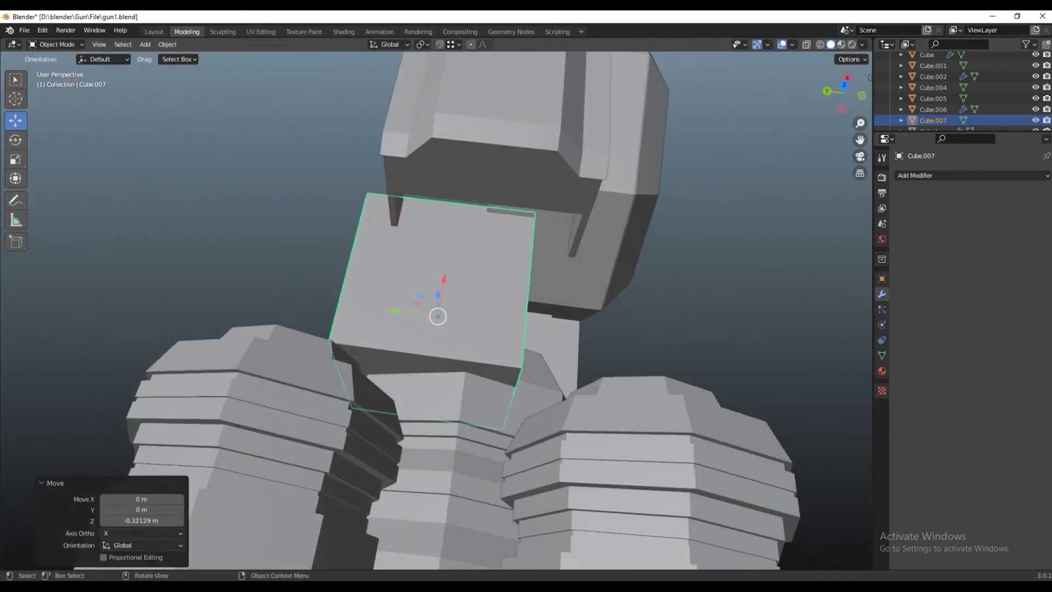
Split Cube.007 in half with a centred vertical loop cut
key(Tab)
click(436, 351)
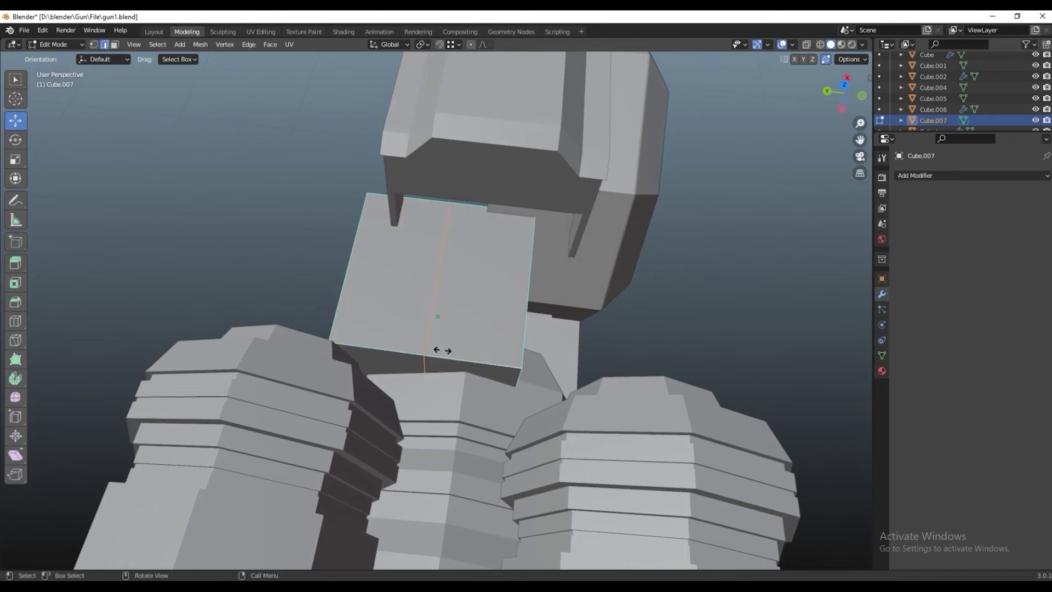
right_click(436, 351)
key(shift+z)
key(Tab)
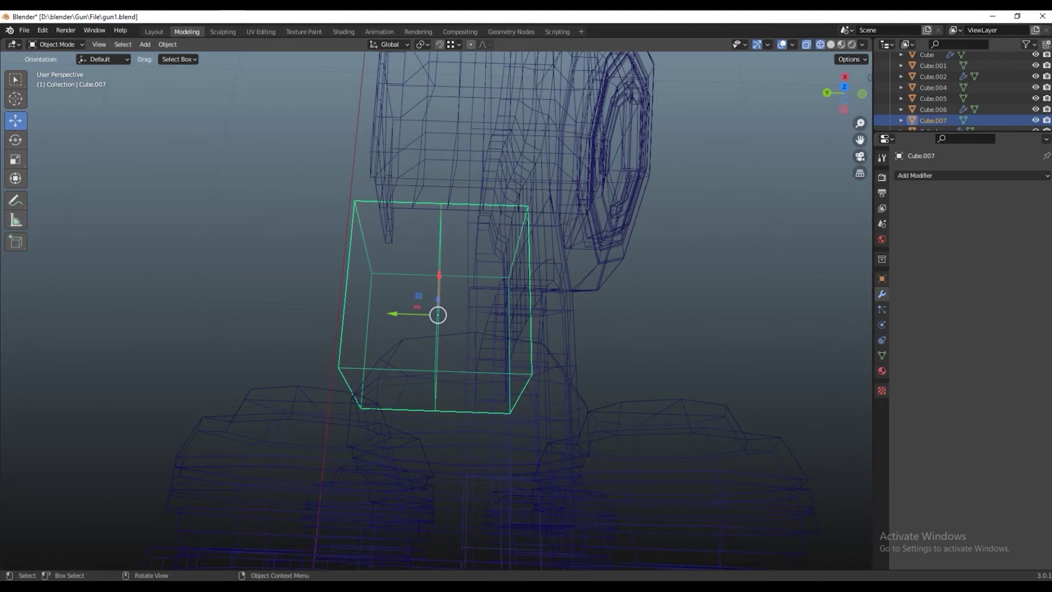
Delete the faces on the left half of the new block
key(Tab)
key(3)
drag(303, 187, 398, 313)
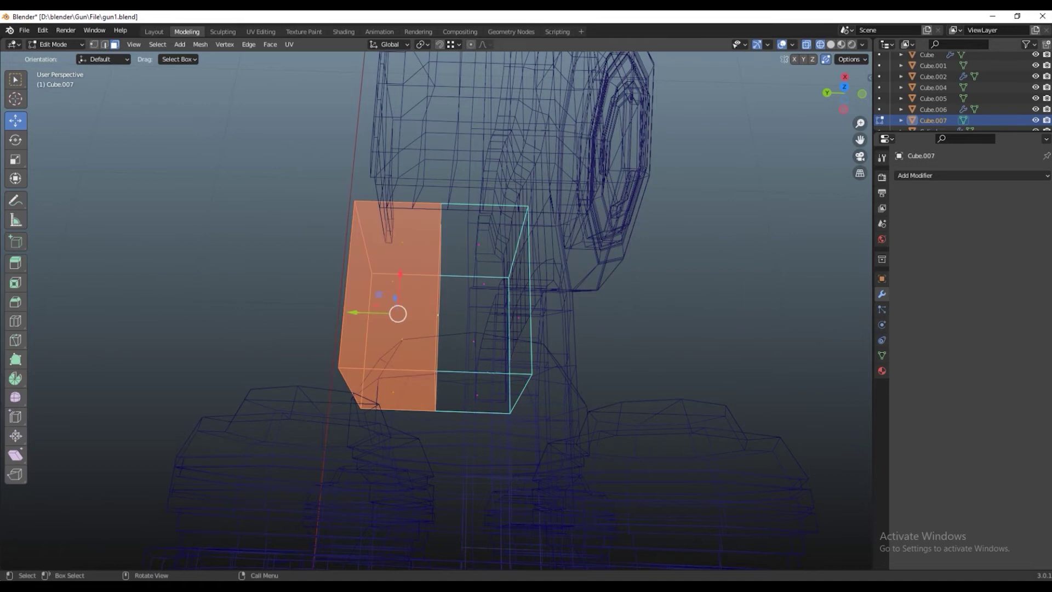
key(x)
key(Return)
Add a centred horizontal edge loop across the block and lower it slightly
mouse_move(493, 307)
middle_down()
mouse_move(526, 296)
mouse_move(548, 318)
middle_up()
key(shift+z)
click(502, 330)
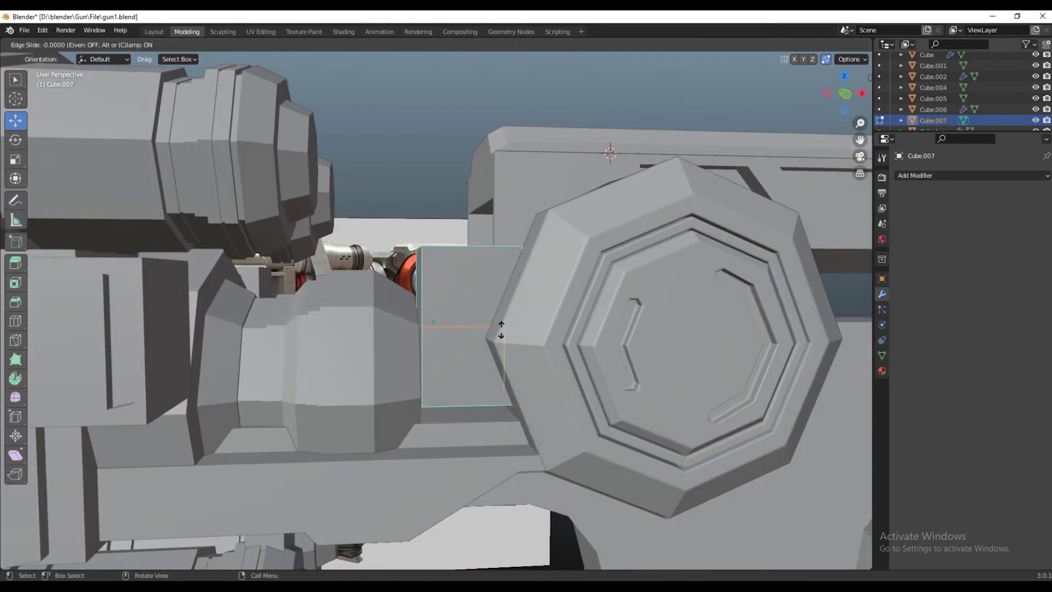
right_click(501, 330)
key(KP_1)
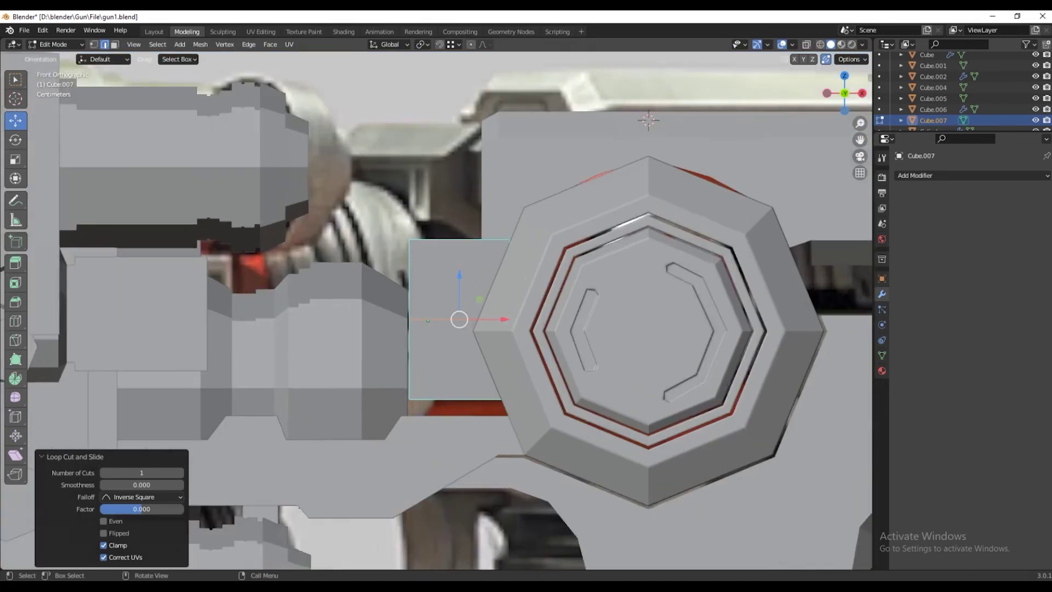
scroll(470, 324, up, 3)
drag(469, 282, 469, 365)
key(ctrl+z)
drag(470, 285, 470, 302)
key(alt+z)
Slide the block's right-side vertices along X to match the reference
key(1)
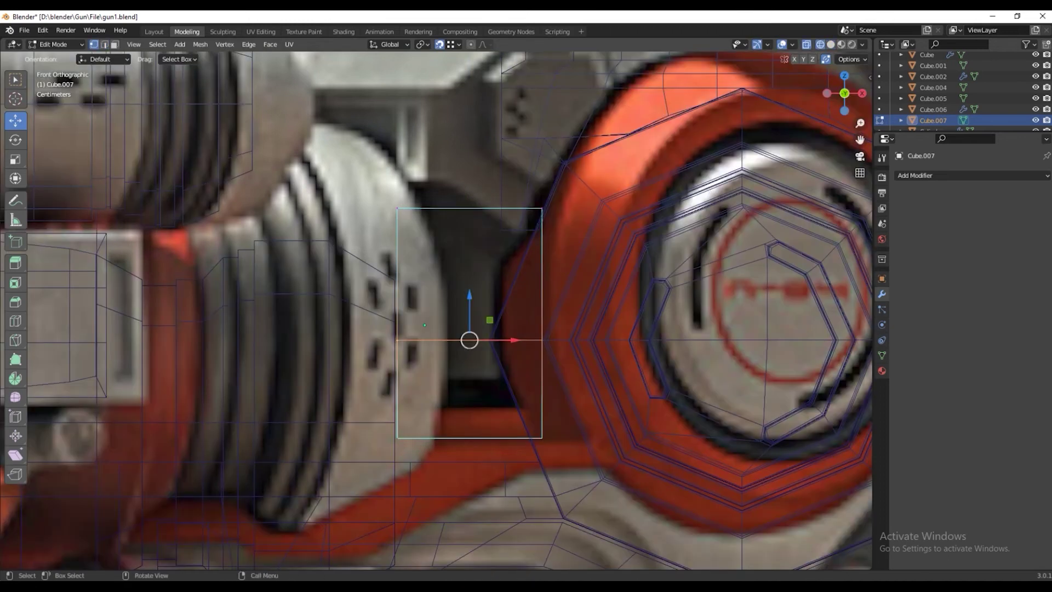
mouse_move(587, 340)
mouse_down()
mouse_move(493, 340)
mouse_move(530, 340)
mouse_up()
scroll(437, 311, up, 1)
click(560, 188)
drag(584, 188, 581, 188)
click(495, 346)
drag(526, 346, 515, 325)
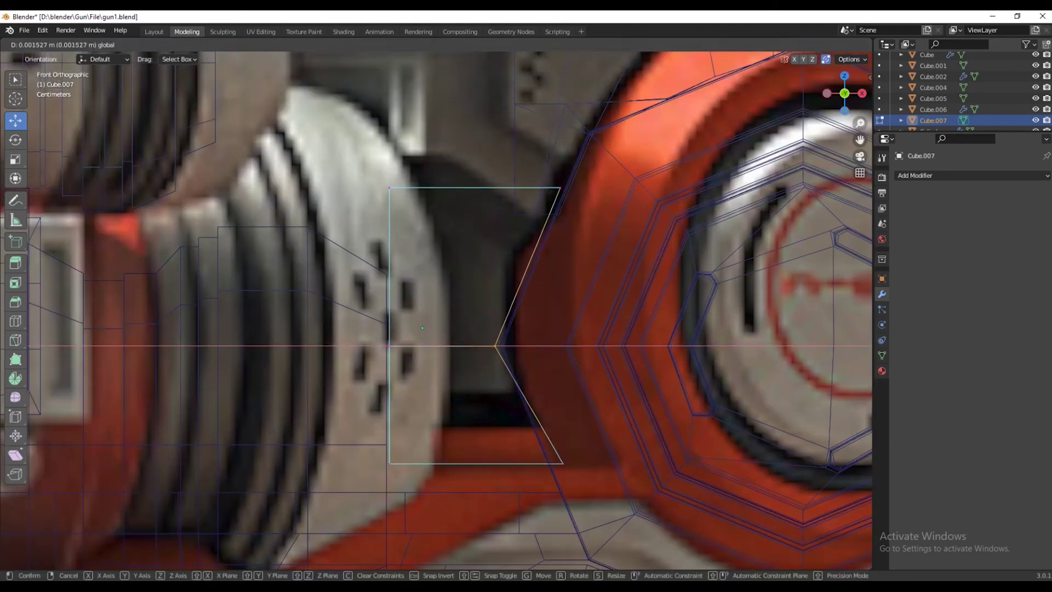
click(563, 463)
drag(609, 463, 593, 464)
Reposition the block's top-right vertex and another edge vertex to follow the reference
shift+middle_drag(593, 464, 575, 565)
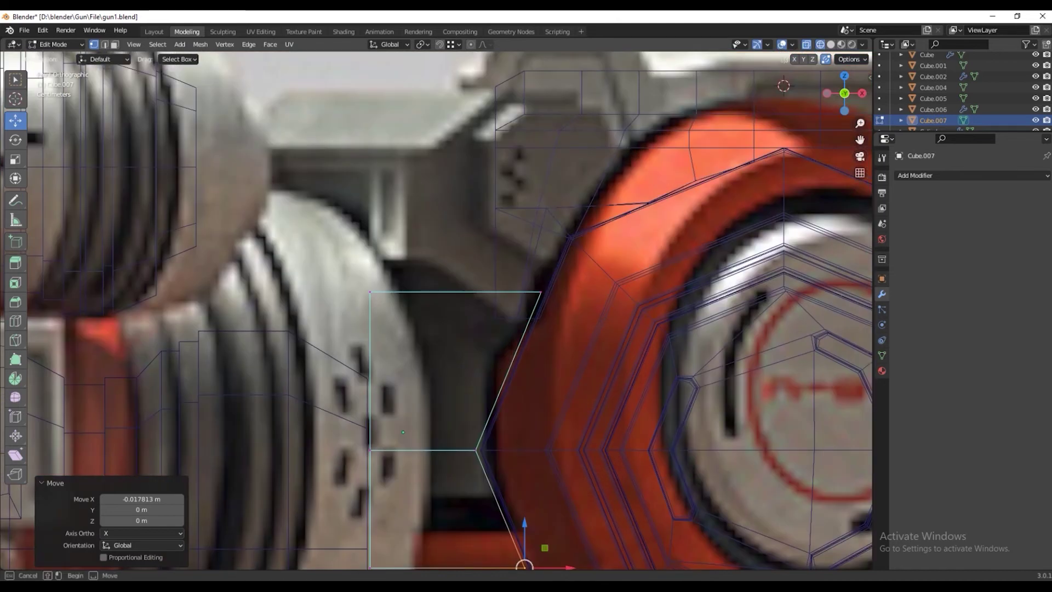
click(541, 292)
drag(586, 292, 585, 293)
scroll(540, 292, down, 5)
shift+middle_drag(475, 351, 482, 320)
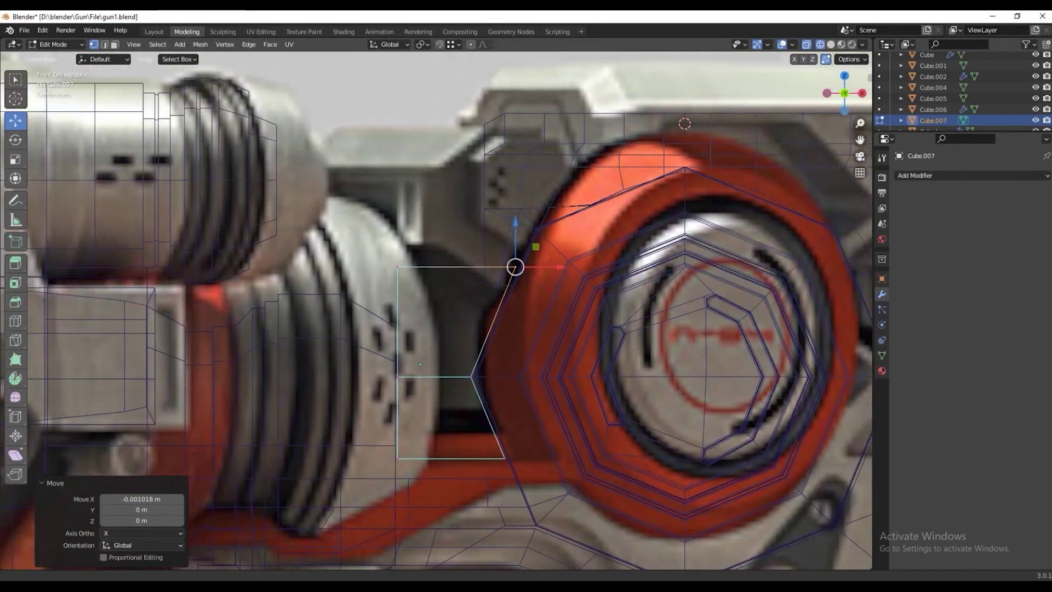
scroll(475, 319, up, 5)
click(503, 378)
key(g)
key(Return)
Lower the block's top edge loop vertically
key(alt+z)
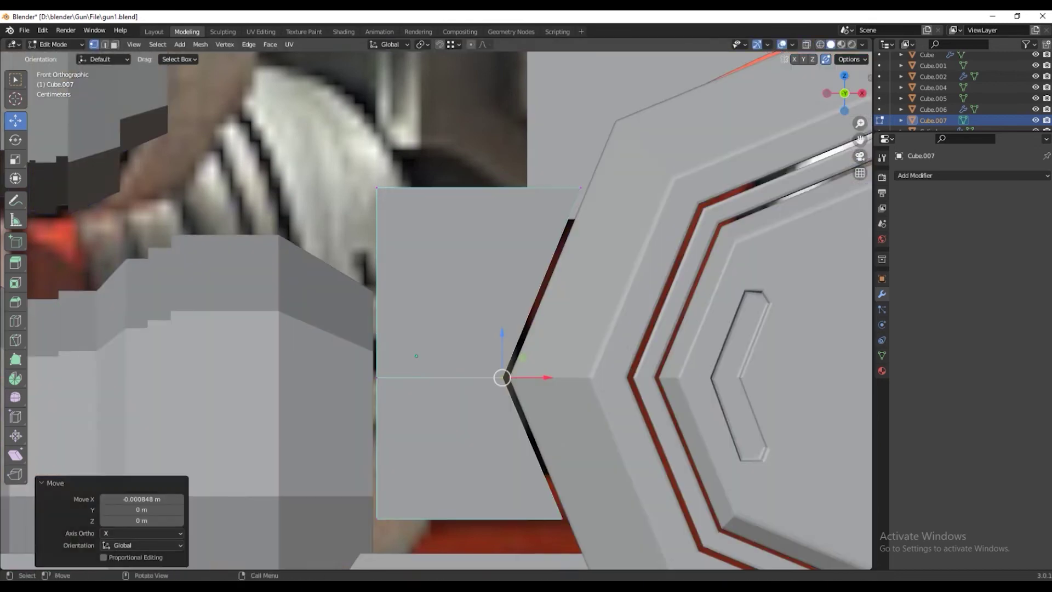
scroll(438, 307, down, 3)
middle_drag(438, 307, 483, 257)
alt+click(493, 245)
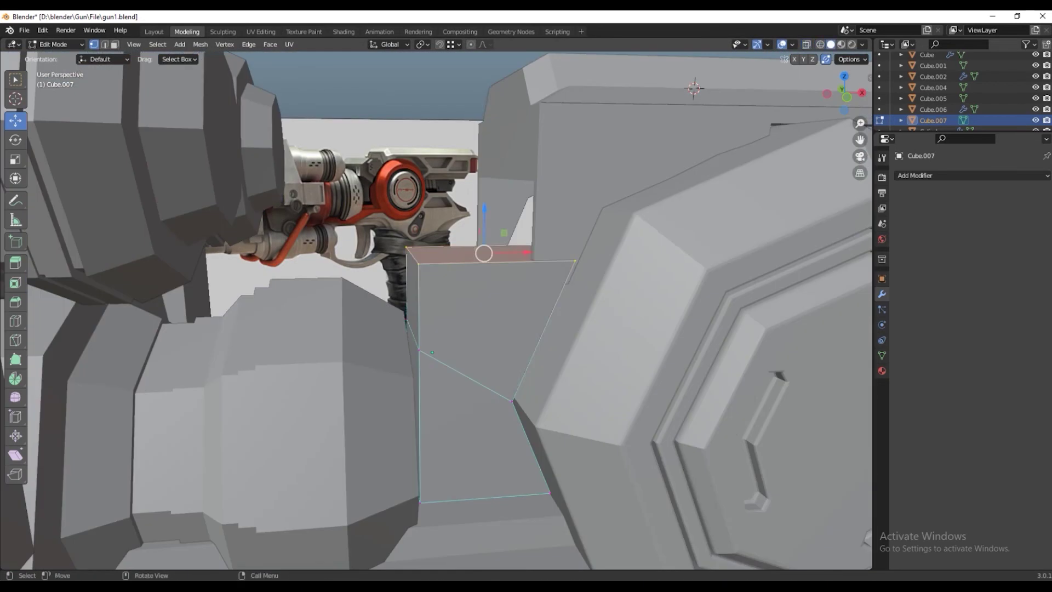
key(g)
key(z)
key(Return)
Shift the selected face along X to line up with the reference
key(KP_1)
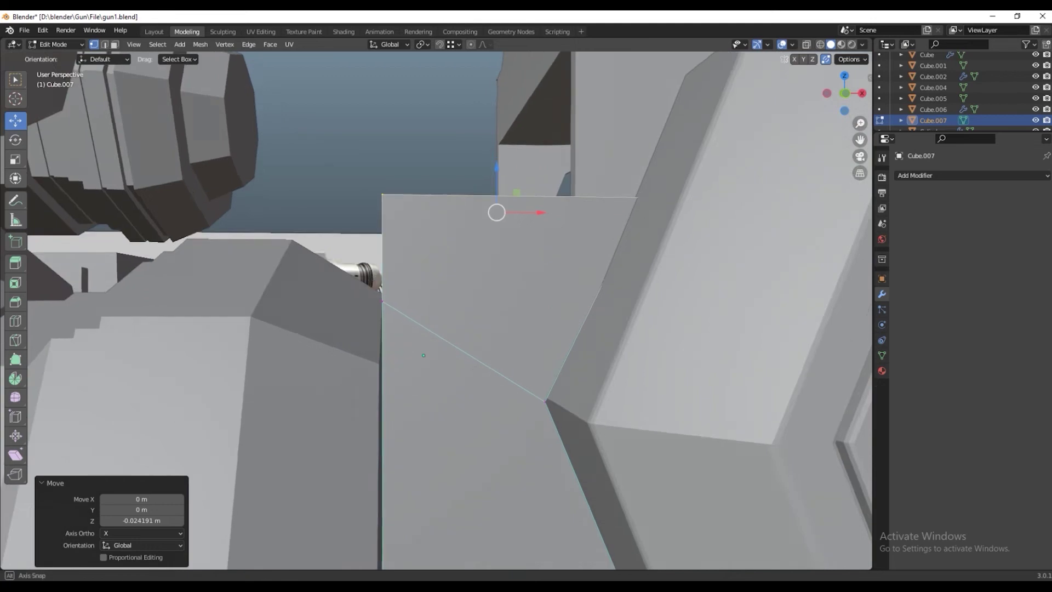
scroll(471, 307, up, 2)
scroll(437, 310, up, 2)
key(g)
key(z)
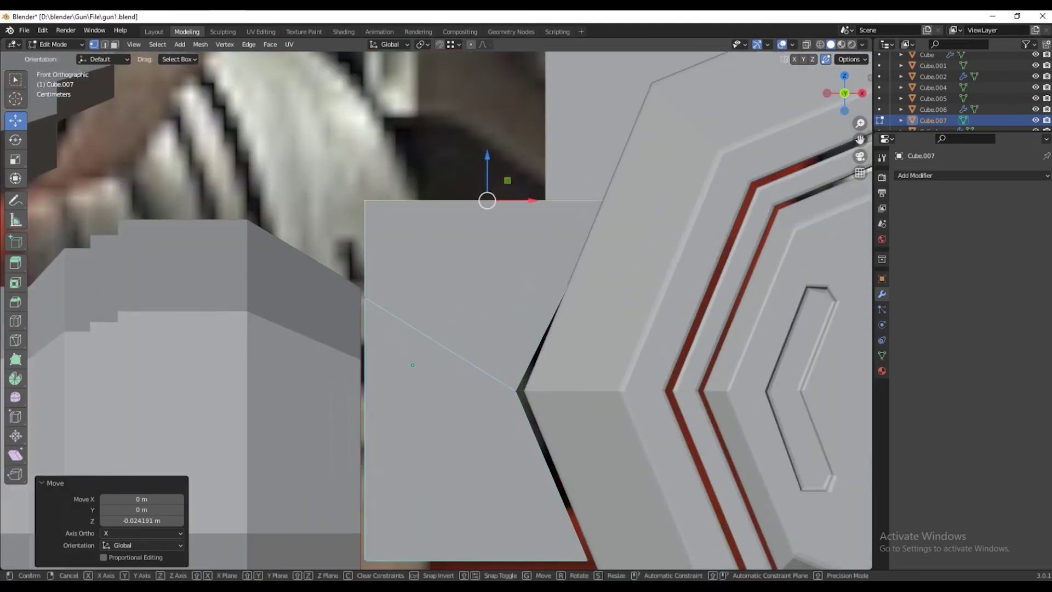
key(alt+z)
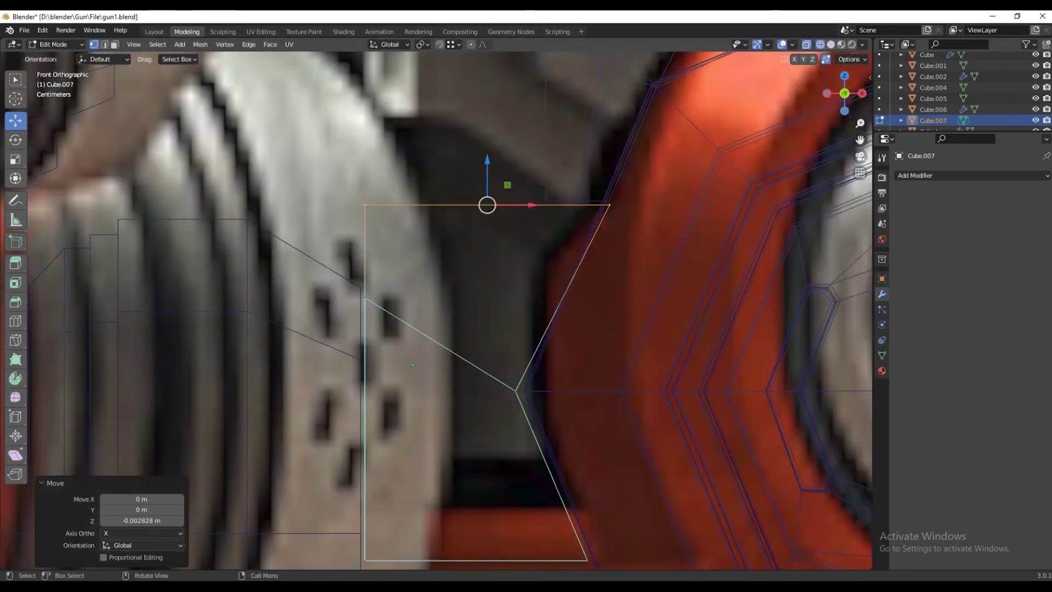
key(alt+z)
key(x)
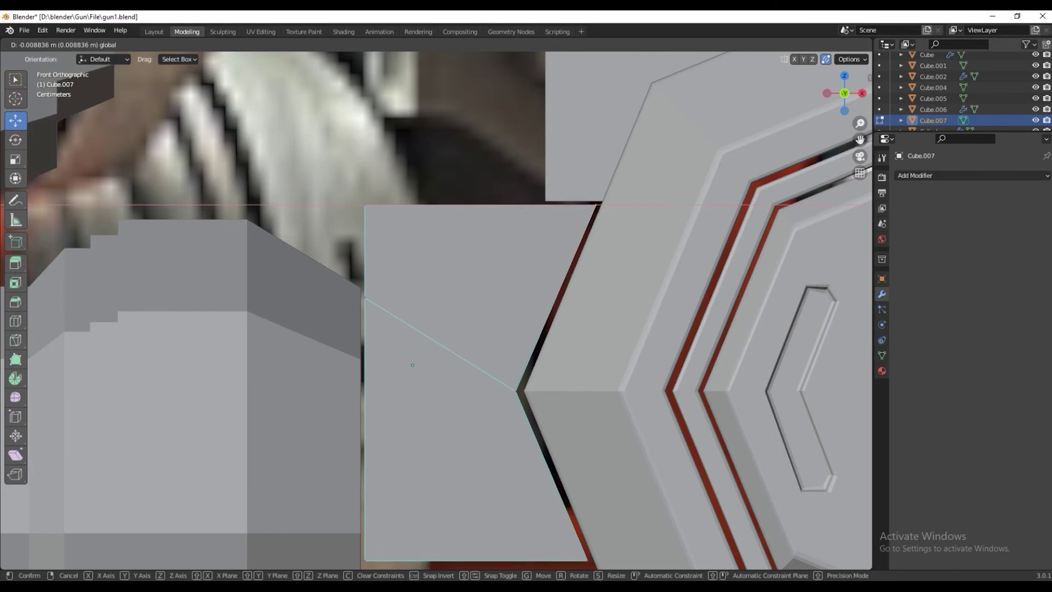
key(Return)
Move the lower and bottom-right corner vertices along X onto the hub's corner
click(519, 391)
drag(564, 390, 564, 391)
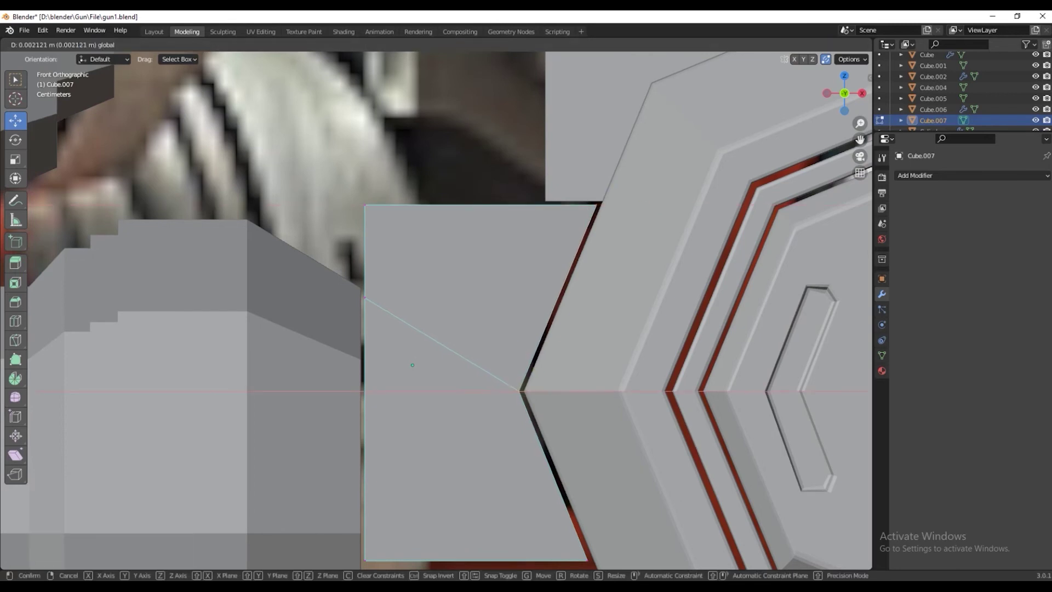
shift+middle_drag(565, 391, 544, 228)
click(565, 400)
key(g)
key(x)
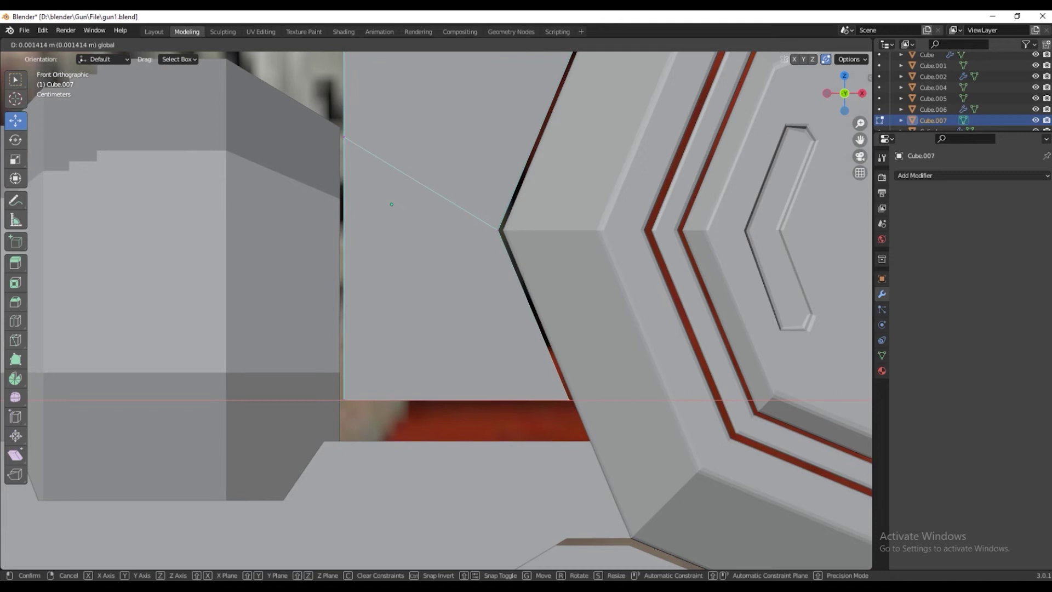
key(Return)
scroll(439, 307, down, 1)
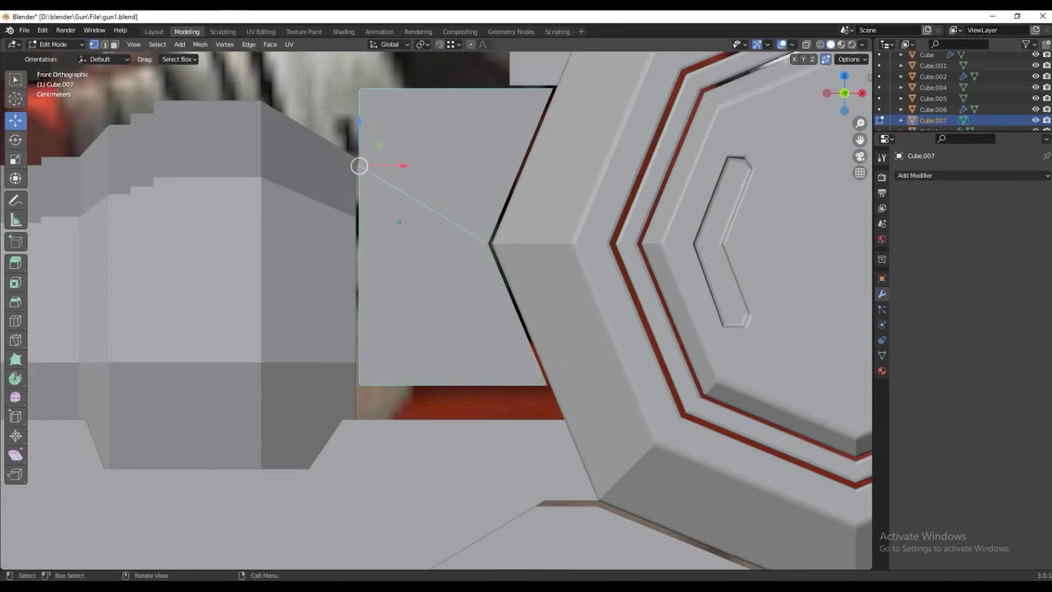
middle_drag(359, 164, 429, 267)
Extrude the side face in place and move it along X
key(e)
key(Escape)
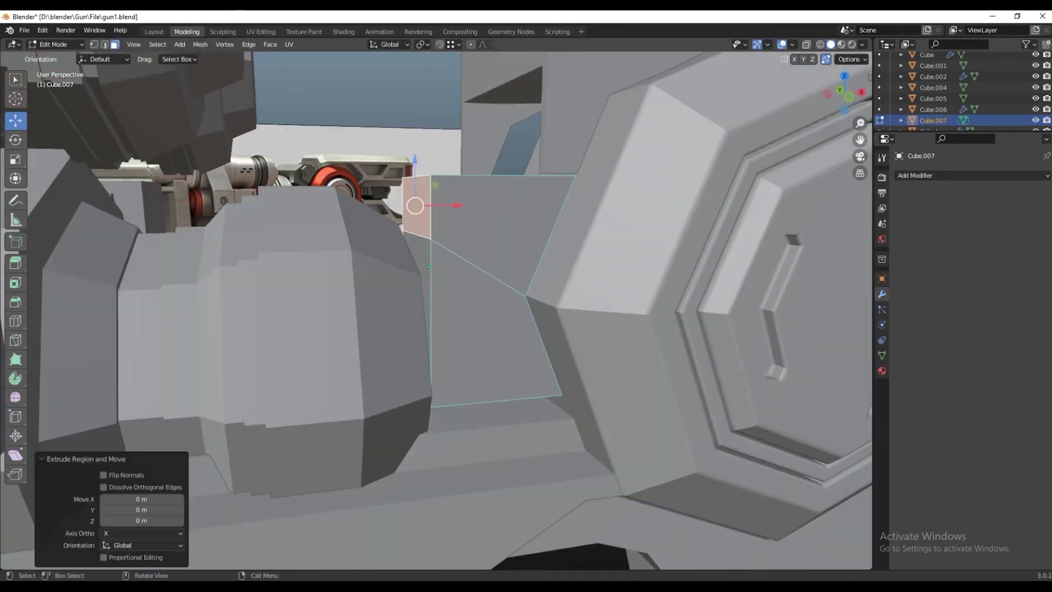
key(g)
key(x)
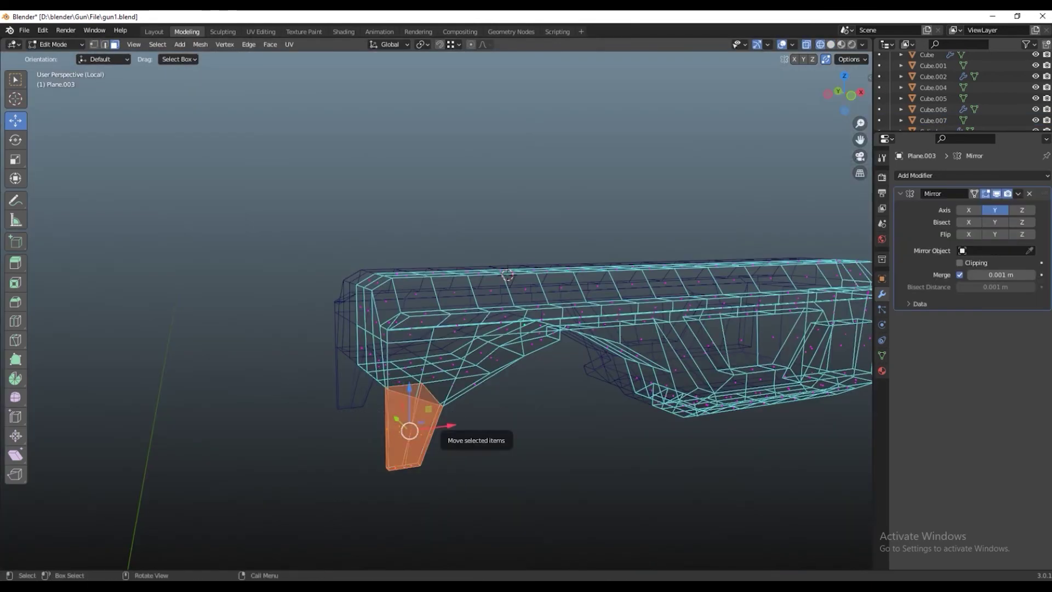
Delete the unwanted faces at the lower front of Plane.003's grip shell
middle_drag(441, 433, 494, 428)
key(shift+z)
scroll(439, 356, up, 3)
mouse_move(493, 384)
middle_down()
mouse_move(520, 351)
mouse_move(494, 329)
mouse_move(494, 307)
mouse_move(521, 274)
mouse_move(493, 318)
mouse_move(483, 307)
middle_up()
click(416, 232)
middle_drag(416, 232, 493, 274)
click(584, 283)
middle_drag(583, 282, 622, 312)
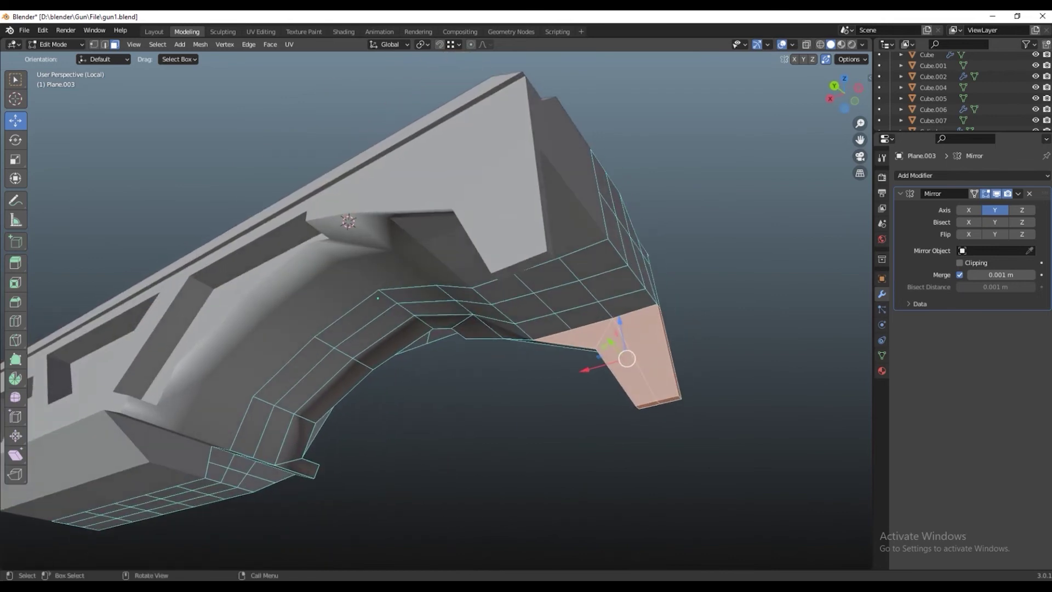
key(x)
click(619, 285)
mouse_move(619, 284)
middle_down()
mouse_move(548, 329)
mouse_move(526, 296)
mouse_move(548, 324)
mouse_move(538, 312)
mouse_move(581, 307)
mouse_move(543, 318)
mouse_move(553, 313)
middle_up()
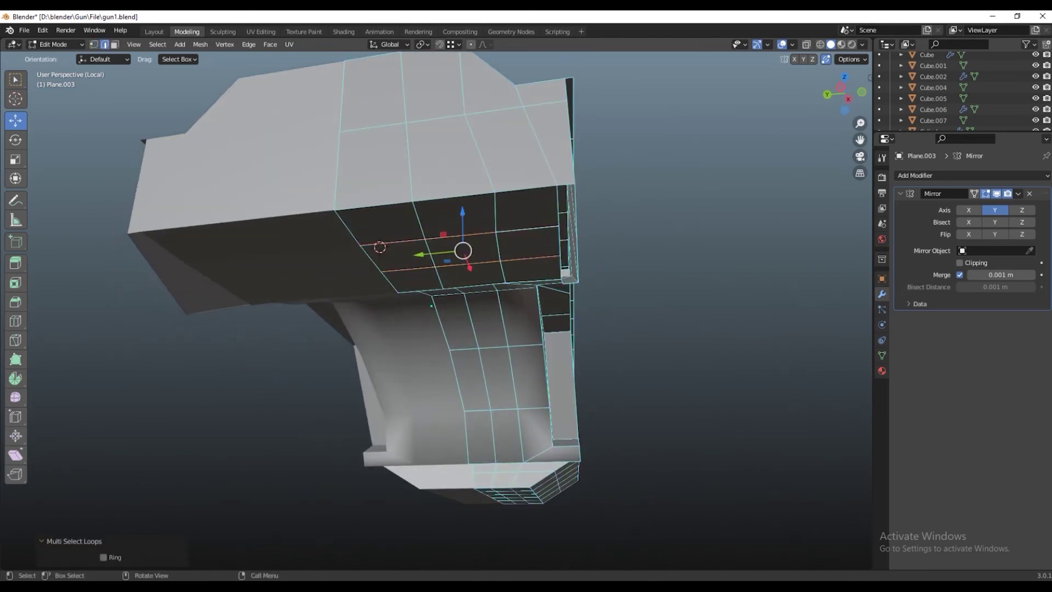
Dissolve the extra edges on the grip block
key(x)
click(482, 280)
mouse_move(483, 281)
middle_down()
mouse_move(450, 246)
mouse_move(405, 290)
mouse_move(362, 230)
middle_up()
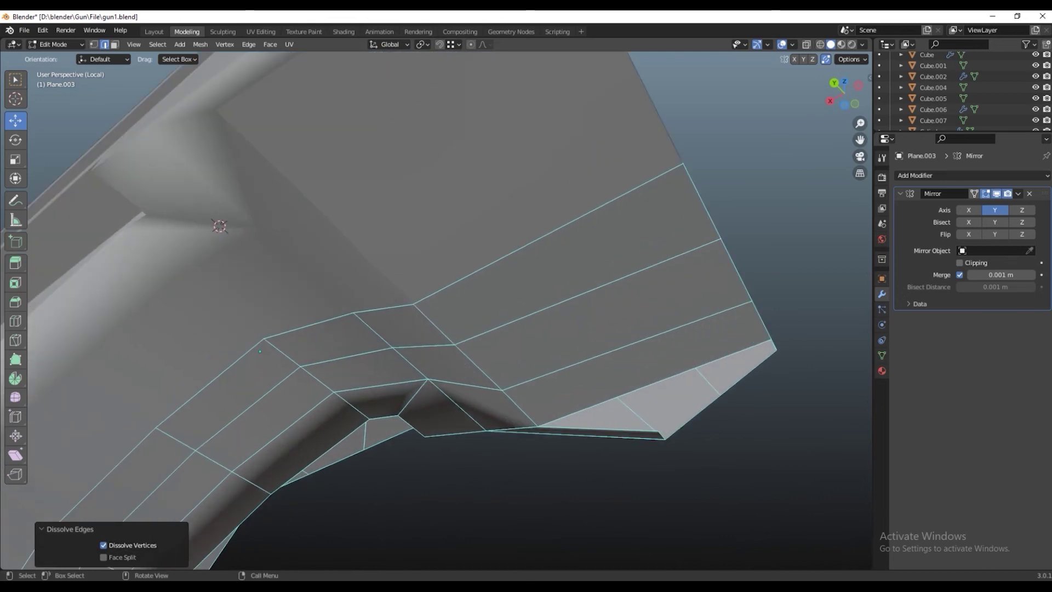
middle_drag(362, 231, 400, 192)
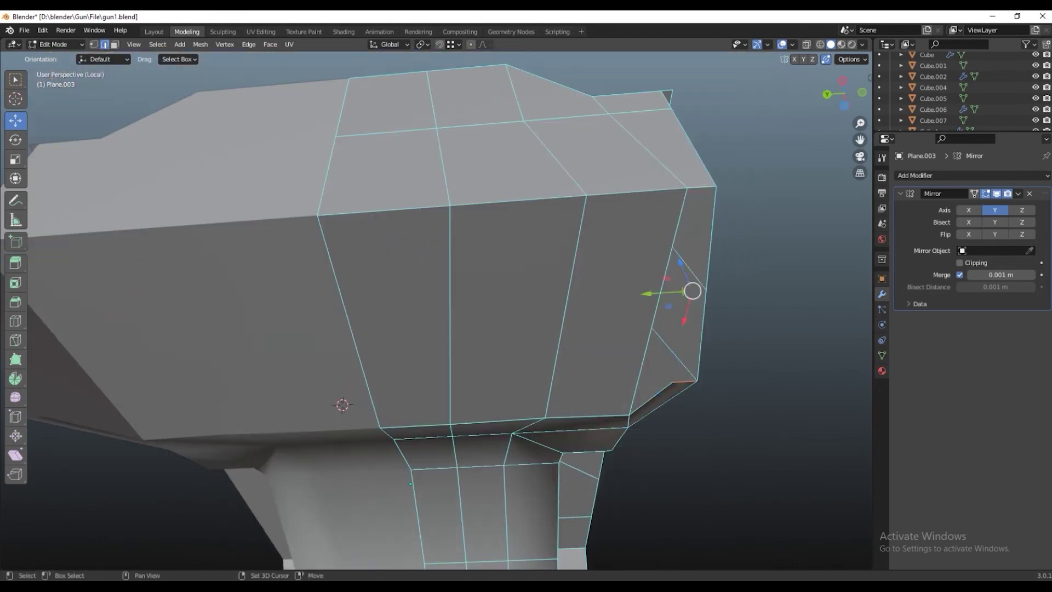
Try bridging the edge loops, then undo the bridged faces
key(x)
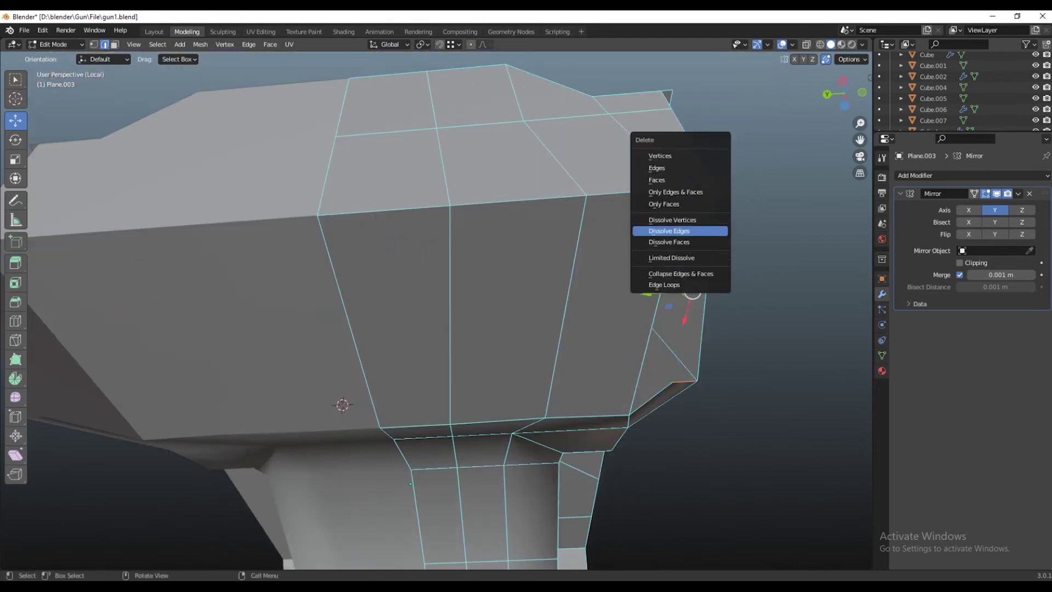
key(Escape)
key(ctrl+e)
click(712, 192)
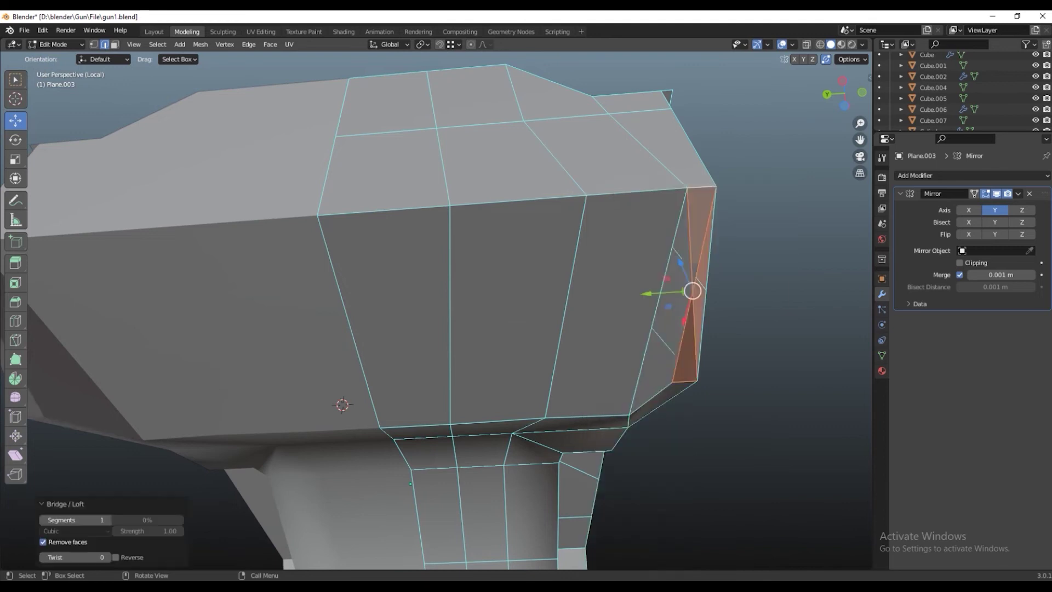
middle_drag(439, 274, 417, 263)
key(ctrl+z)
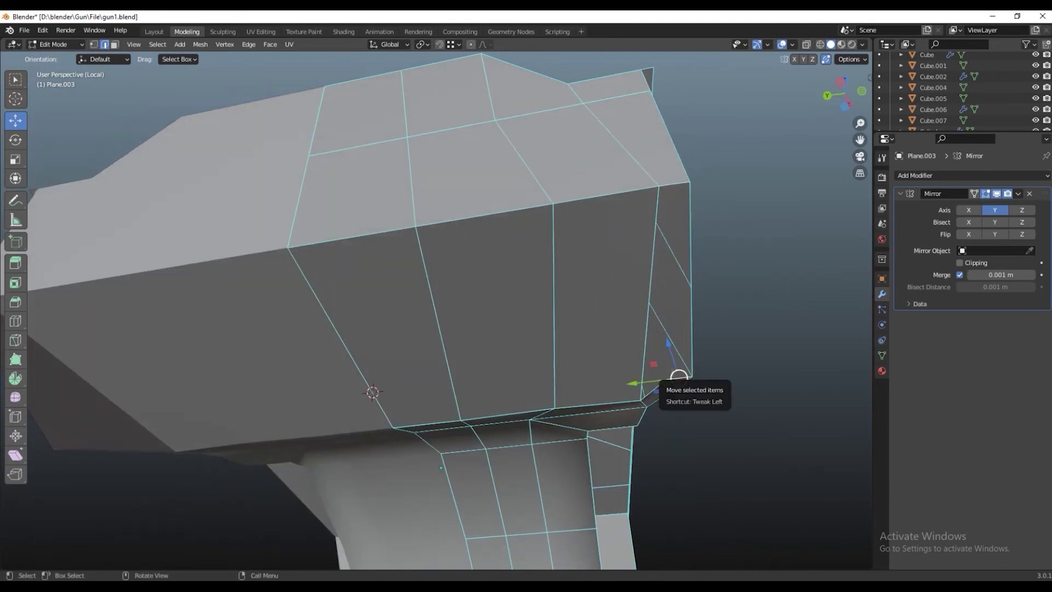
middle_drag(679, 377, 592, 328)
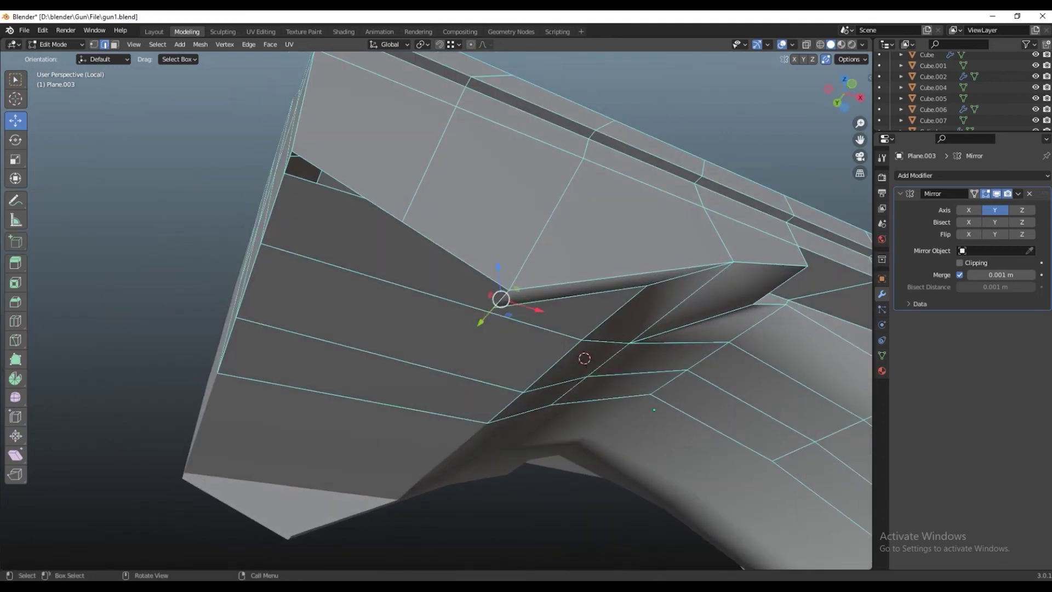
Extrude the edge strip and reposition the new vertices
key(1)
key(e)
key(Return)
middle_drag(494, 329, 439, 274)
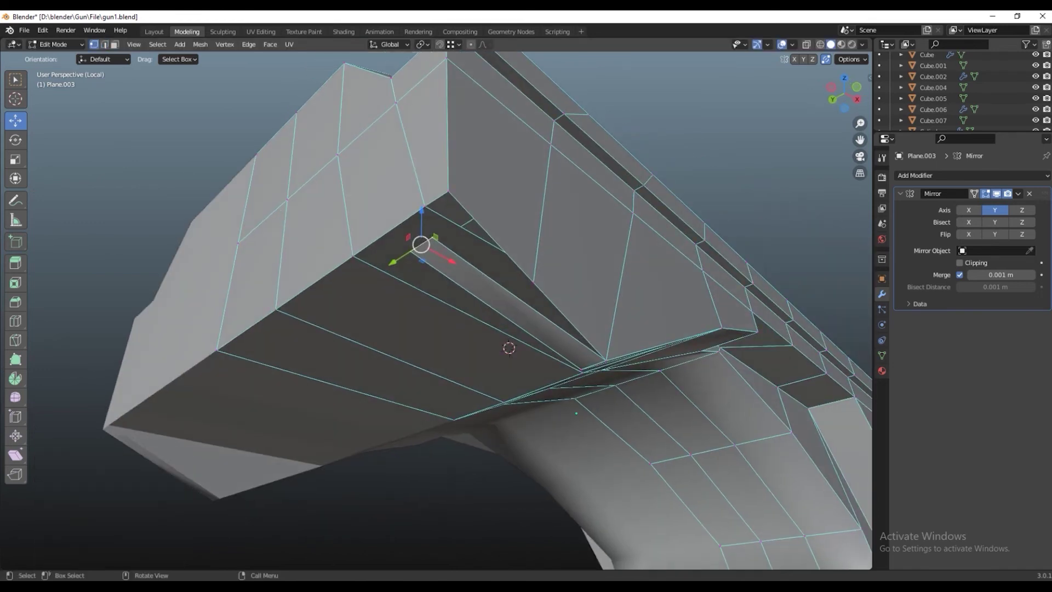
key(g)
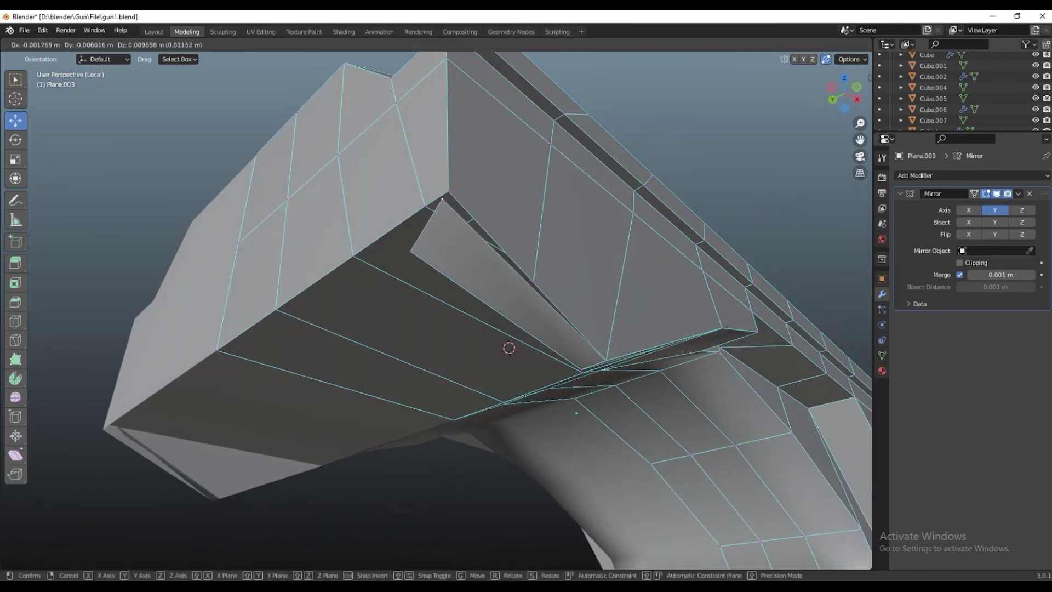
key(Return)
key(g)
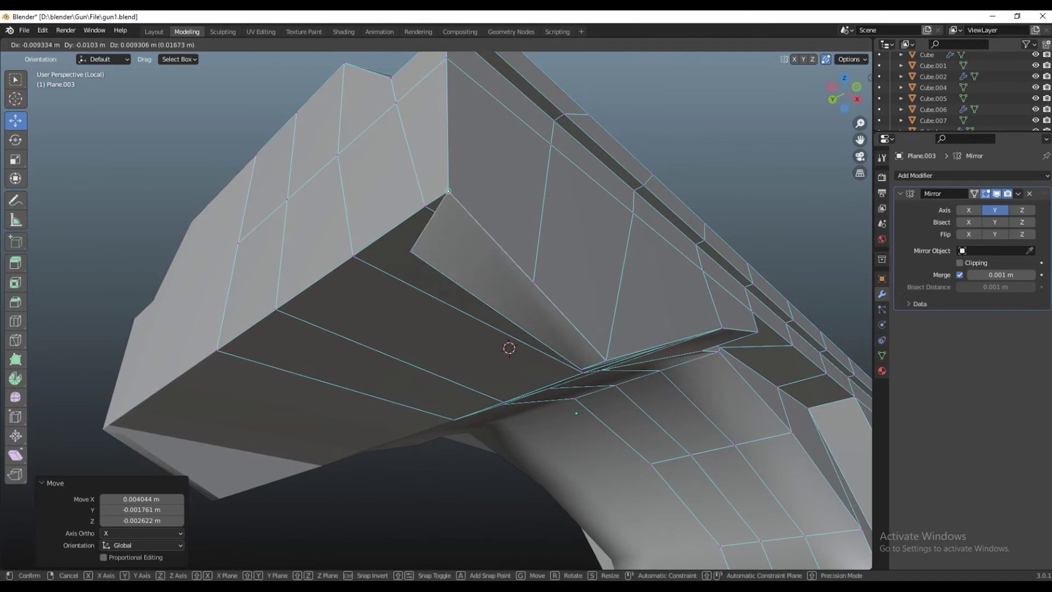
key(Return)
Slide the vertex path along the vertical edge left along X
mouse_move(439, 274)
middle_down()
mouse_move(493, 247)
mouse_move(471, 258)
middle_up()
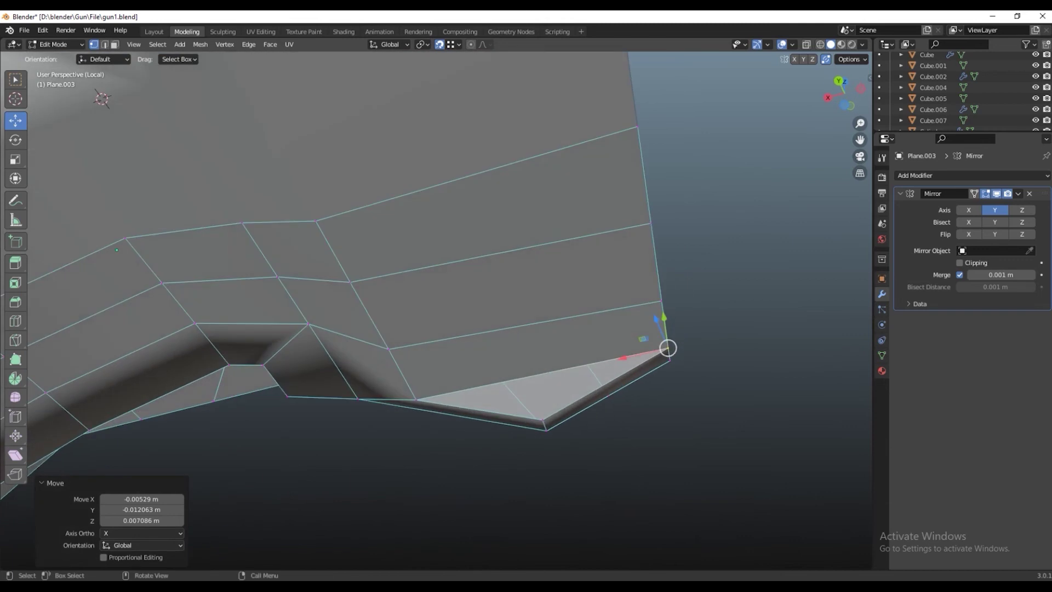
middle_drag(438, 274, 516, 236)
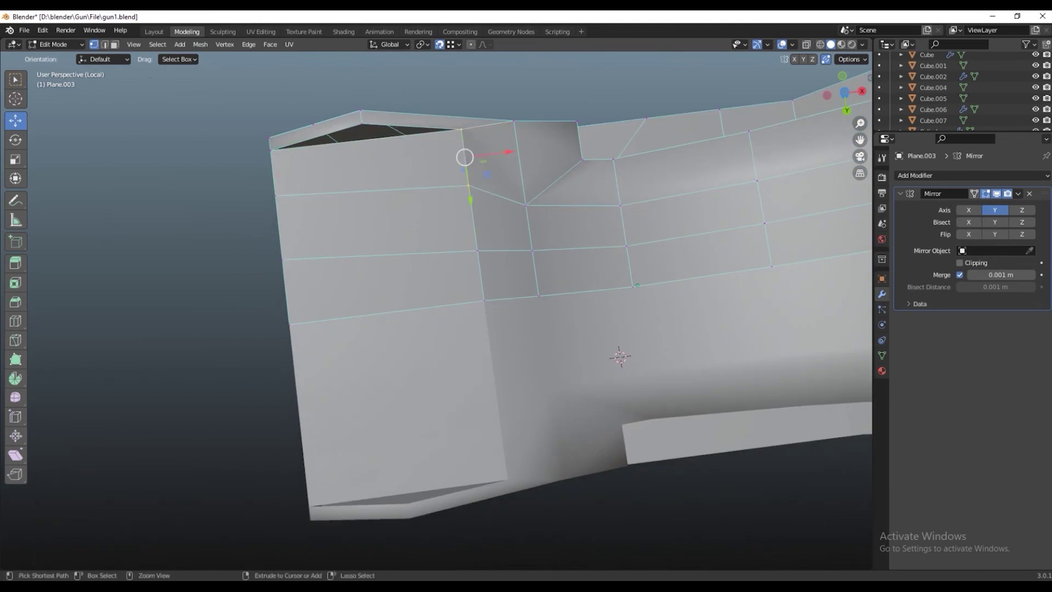
ctrl+click(484, 301)
drag(507, 207, 414, 218)
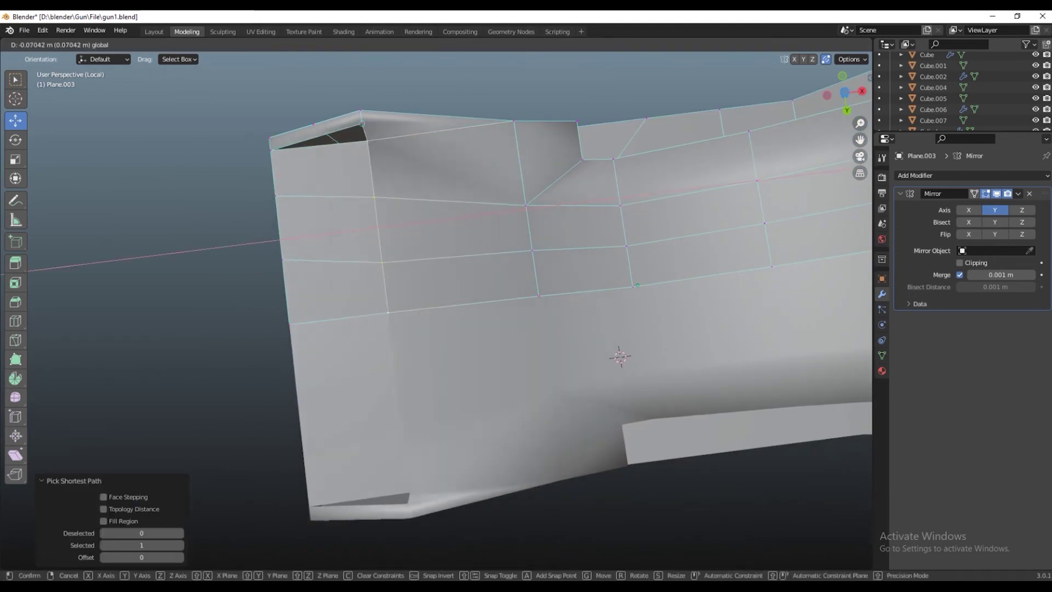
middle_drag(494, 274, 520, 258)
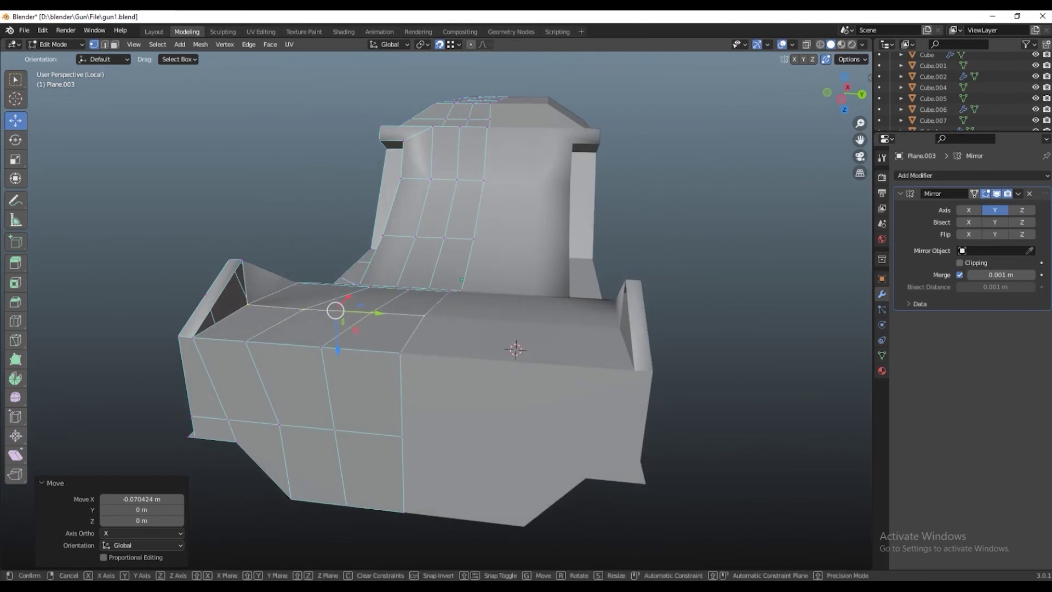
Lower the selected vertices 0.033537 m along Z and adjust them
key(g)
key(z)
mouse_move(438, 301)
middle_down()
mouse_move(384, 247)
mouse_move(494, 247)
mouse_move(427, 351)
mouse_move(493, 247)
middle_up()
mouse_move(486, 79)
middle_down()
mouse_move(660, 242)
mouse_move(648, 348)
mouse_move(601, 336)
middle_up()
key(g)
click(554, 263)
mouse_move(554, 262)
middle_down()
mouse_move(500, 282)
mouse_move(491, 252)
mouse_move(547, 252)
mouse_move(526, 211)
mouse_move(538, 226)
mouse_move(308, 273)
mouse_move(417, 257)
mouse_move(523, 323)
middle_up()
Dissolve more edges near the grip top and shift a vertex along Y
key(x)
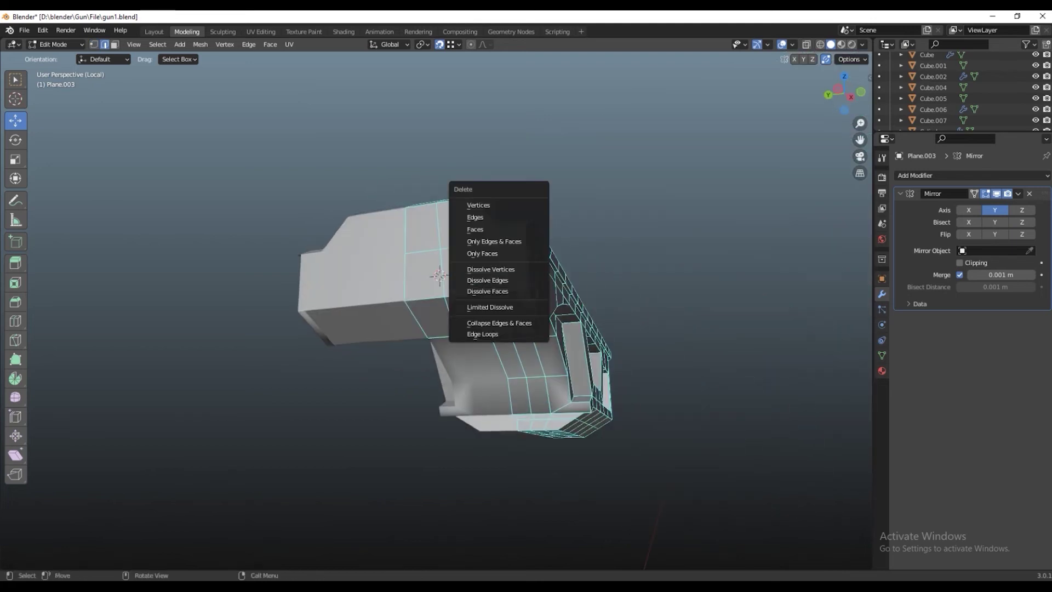
click(487, 280)
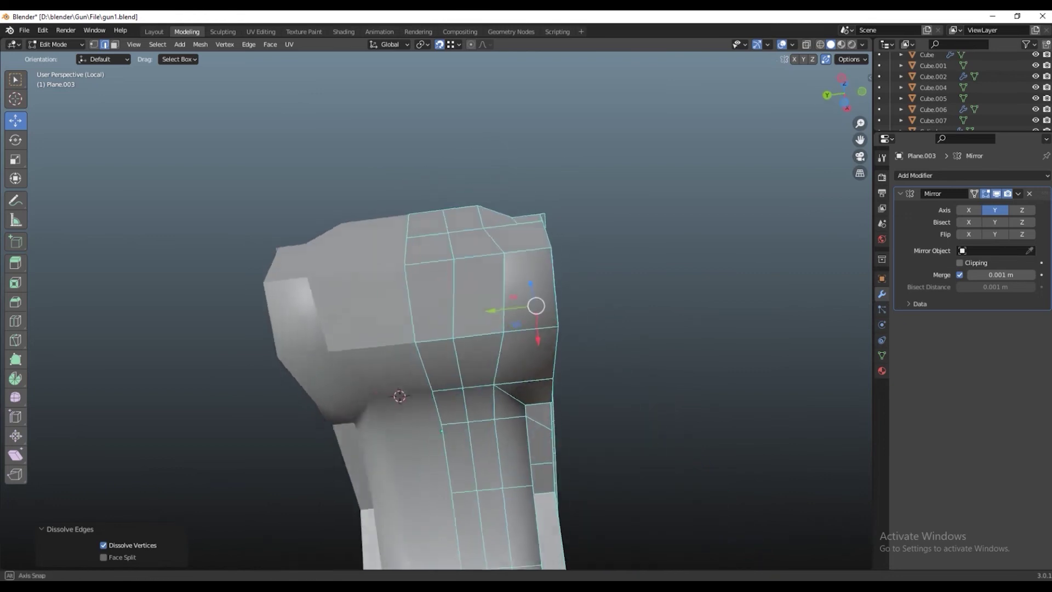
key(1)
click(461, 331)
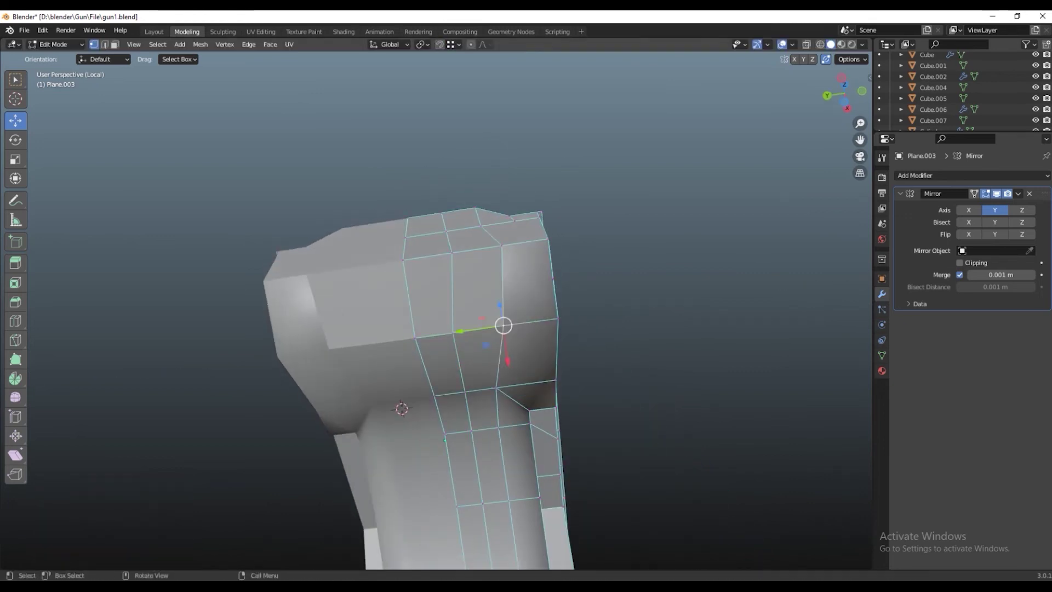
drag(460, 331, 449, 339)
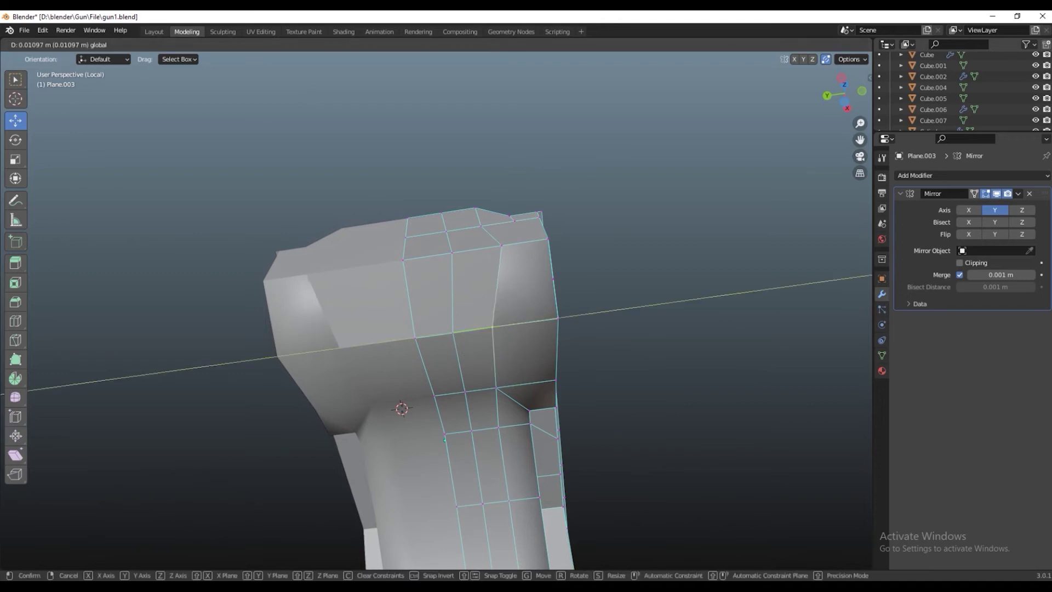
shift+middle_drag(450, 339, 450, 343)
Slide the upper corner vertex along Y
click(496, 393)
click(452, 399)
click(452, 259)
mouse_move(452, 259)
mouse_down()
mouse_move(445, 237)
mouse_move(446, 258)
mouse_up()
drag(512, 228, 515, 227)
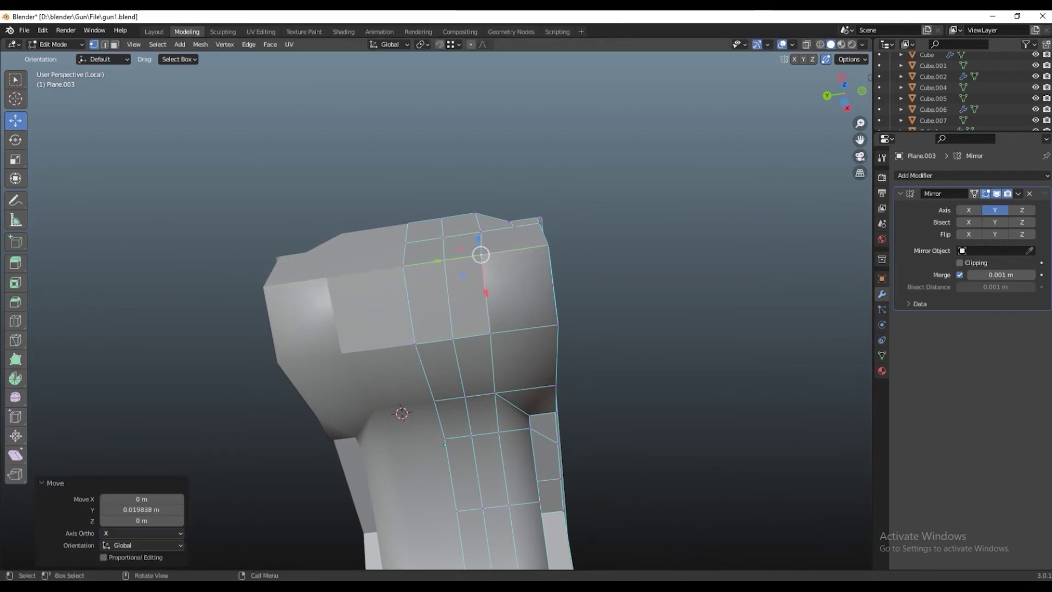
key(g)
key(y)
Move the next corner vertex 0.005324 m along Y
click(515, 226)
mouse_move(515, 226)
middle_down()
mouse_move(527, 251)
mouse_move(495, 218)
mouse_move(368, 218)
mouse_move(530, 284)
mouse_move(497, 355)
mouse_move(535, 380)
mouse_move(529, 313)
mouse_move(496, 351)
mouse_move(472, 306)
mouse_move(493, 274)
mouse_move(510, 307)
middle_up()
key(g)
key(y)
click(527, 252)
Dissolve the selected edges and add a centred edge loop across the upper faces
key(2)
key(x)
click(608, 309)
middle_drag(608, 307, 609, 290)
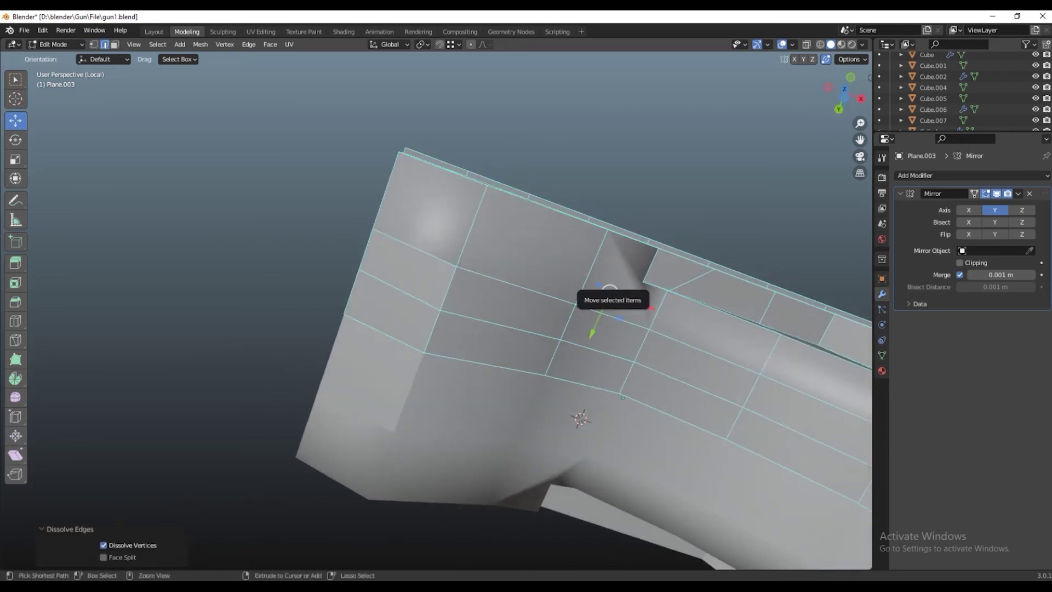
key(ctrl+r)
click(486, 230)
right_click(486, 229)
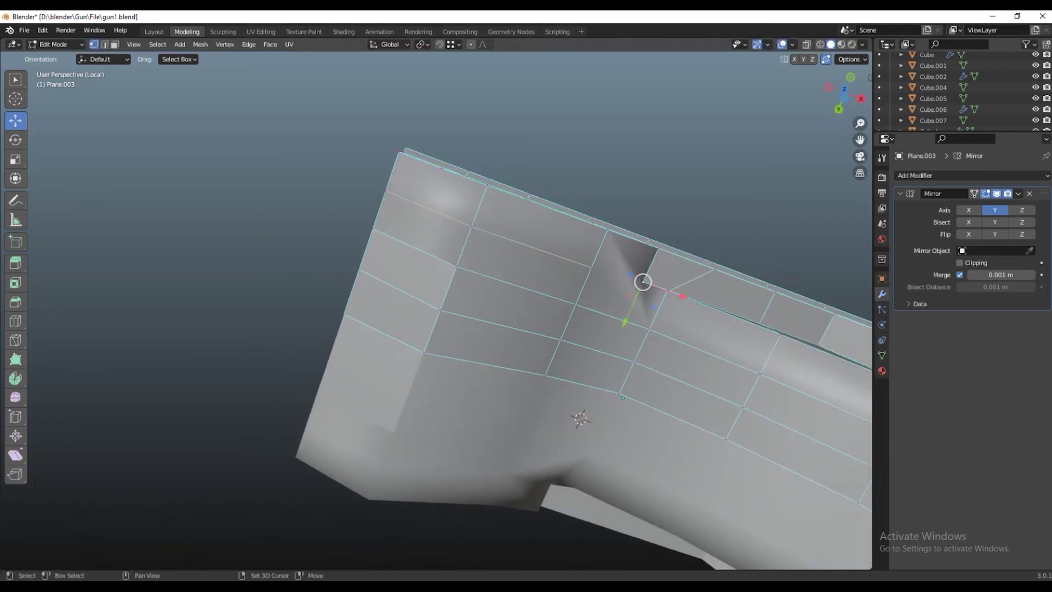
Nudge a vertex on the grip's underside into place
mouse_move(610, 291)
middle_down()
mouse_move(493, 279)
mouse_move(526, 235)
middle_up()
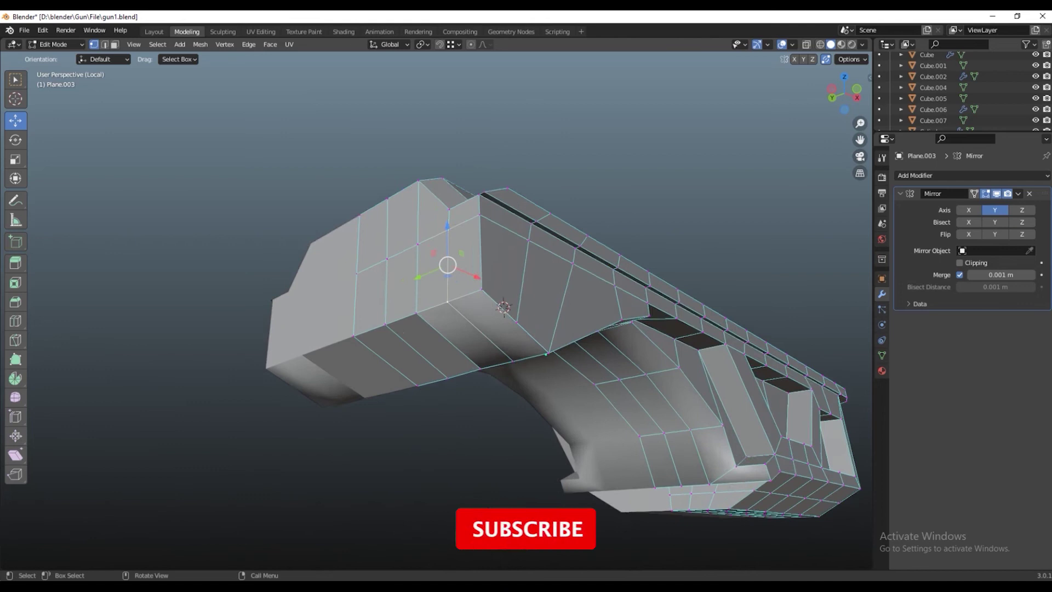
scroll(526, 296, up, 4)
mouse_move(526, 295)
middle_down()
mouse_move(548, 285)
mouse_move(549, 247)
middle_up()
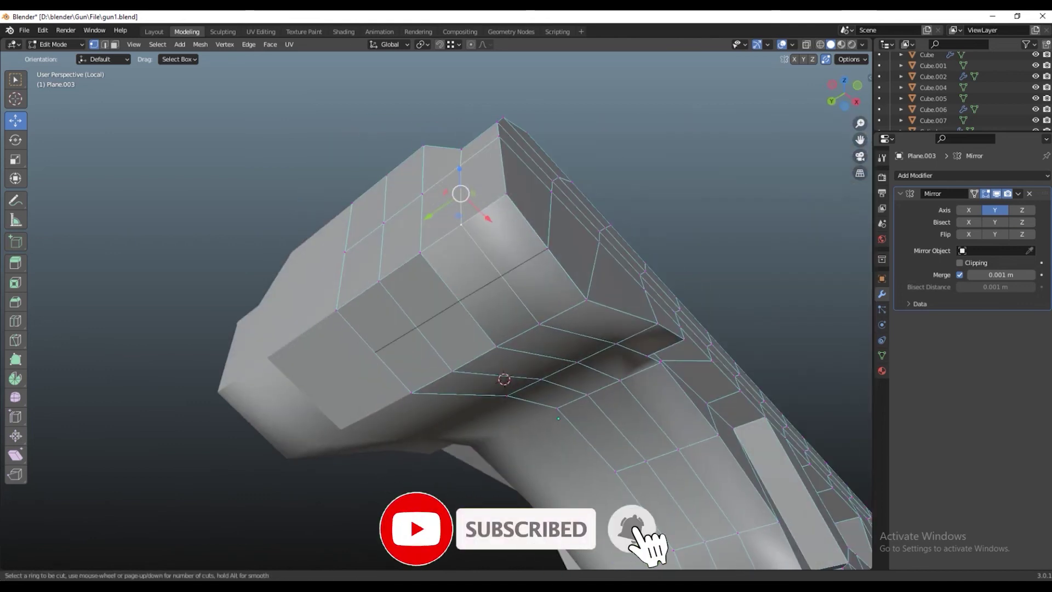
drag(548, 249, 543, 246)
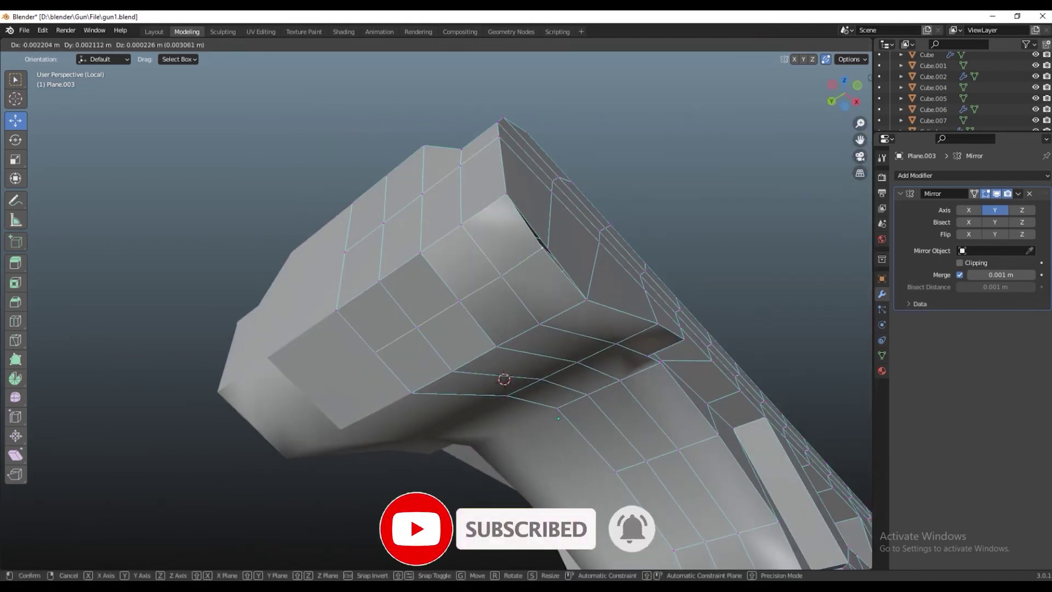
mouse_move(526, 296)
middle_down()
mouse_move(565, 258)
mouse_move(515, 285)
mouse_move(483, 274)
mouse_move(526, 318)
middle_up()
mouse_move(439, 296)
middle_down()
mouse_move(460, 280)
mouse_move(444, 296)
mouse_move(466, 290)
middle_up()
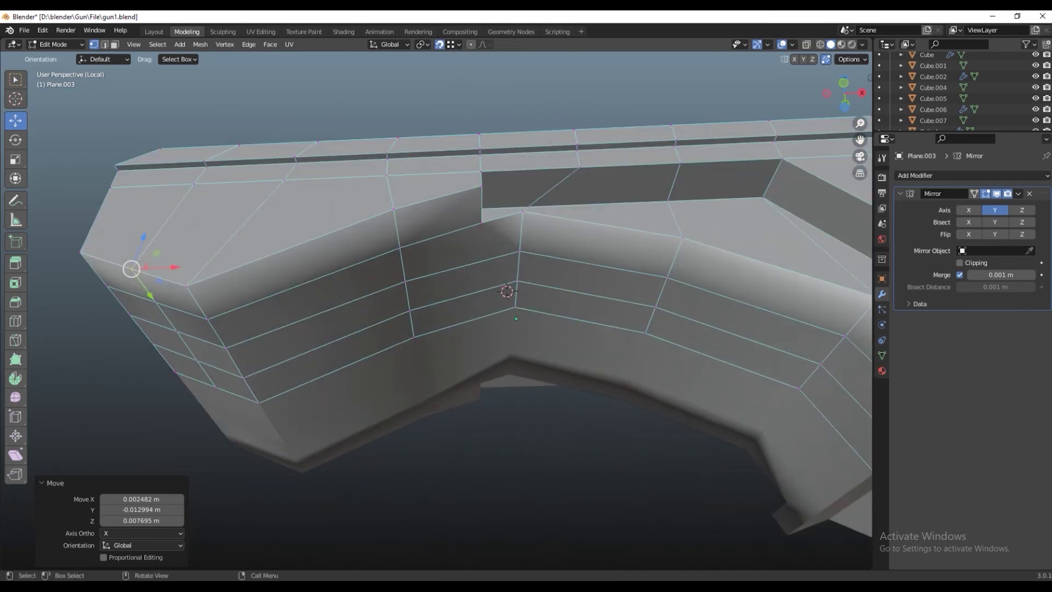
Vertex-slide a vertical edge path on the body's side by a factor of 0.112
click(393, 208)
ctrl+click(410, 308)
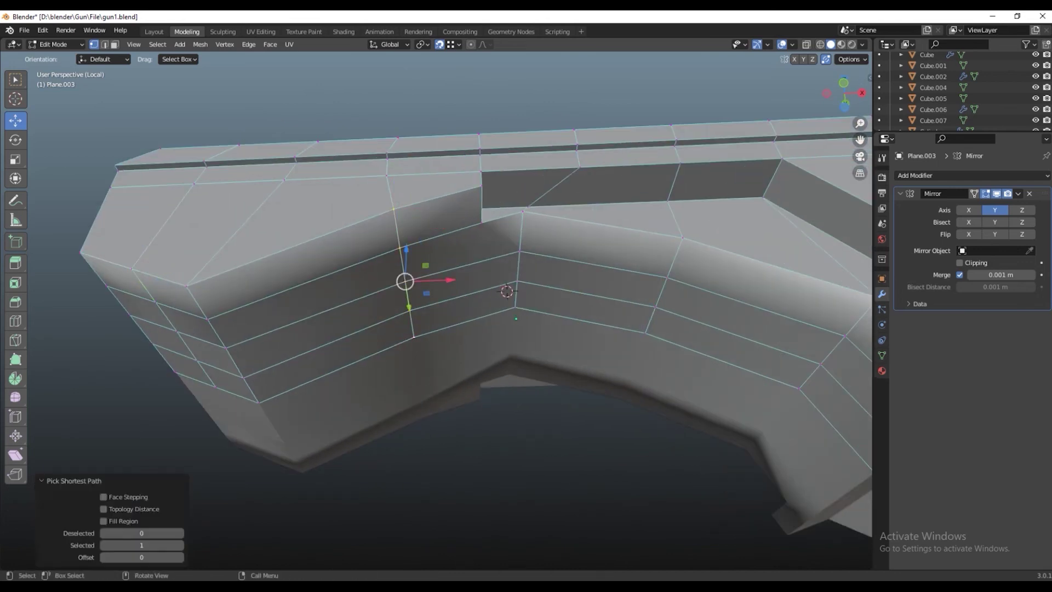
key(shift+v)
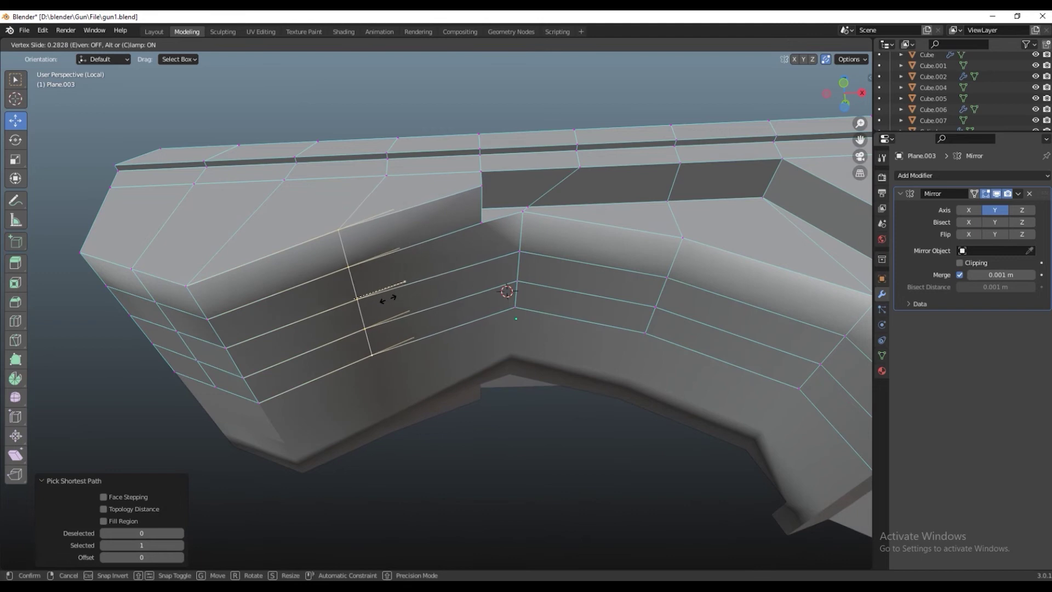
right_click(386, 172)
key(shift+v)
click(376, 172)
mouse_move(376, 172)
middle_down()
mouse_move(416, 181)
mouse_move(390, 184)
middle_up()
Add another vertical edge loop across the side and return to Object Mode
key(ctrl+r)
click(445, 274)
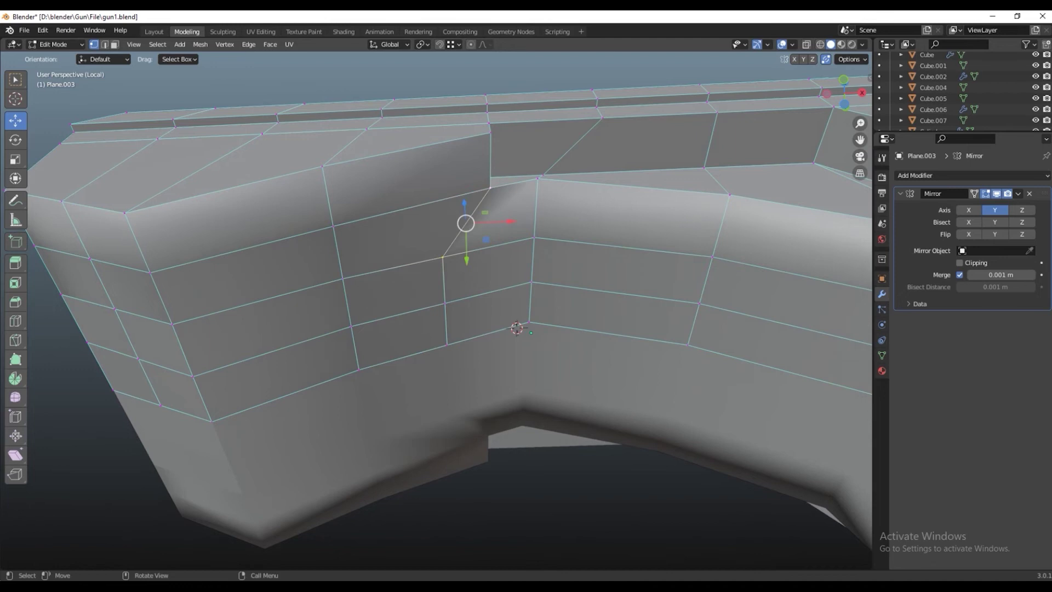
middle_drag(439, 329, 417, 274)
mouse_move(439, 329)
middle_down()
mouse_move(422, 296)
mouse_move(455, 329)
mouse_move(395, 285)
mouse_move(405, 296)
middle_up()
key(Tab)
mouse_move(438, 329)
middle_down()
mouse_move(417, 307)
mouse_move(428, 318)
mouse_move(461, 306)
mouse_move(444, 313)
mouse_move(450, 285)
mouse_move(466, 296)
middle_up()
key(Tab)
key(Tab)
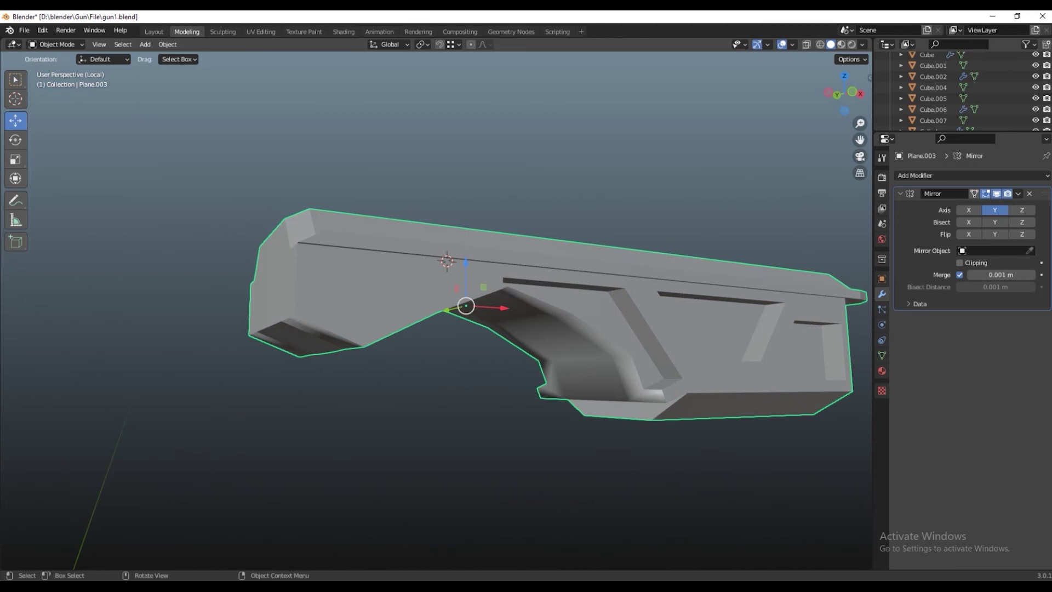
click(167, 45)
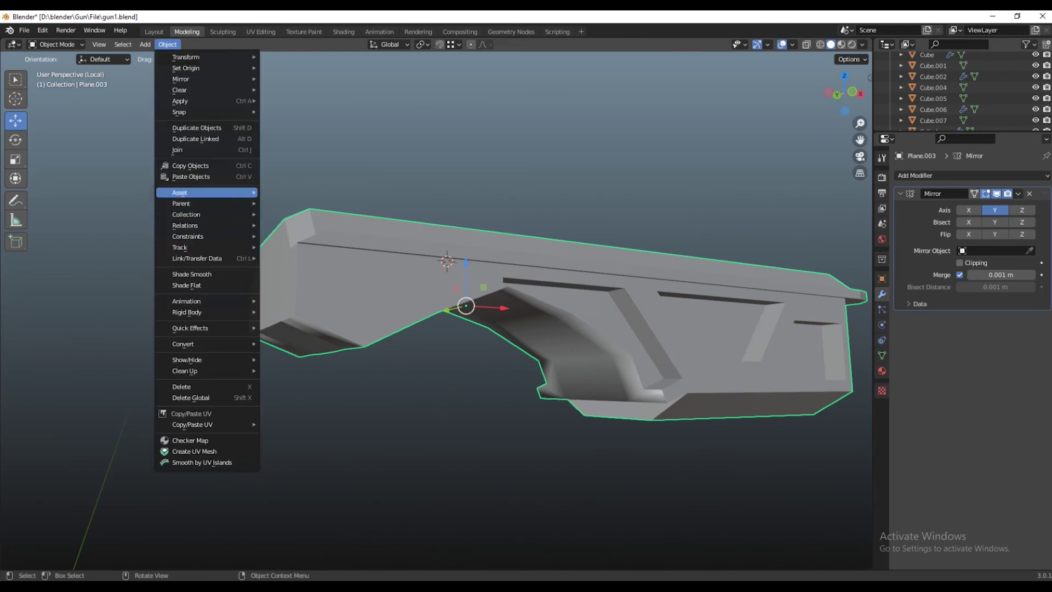
Show the sidebar's JMesh Booleans and Primitives tools and check the gun from the front view
key(n)
click(865, 173)
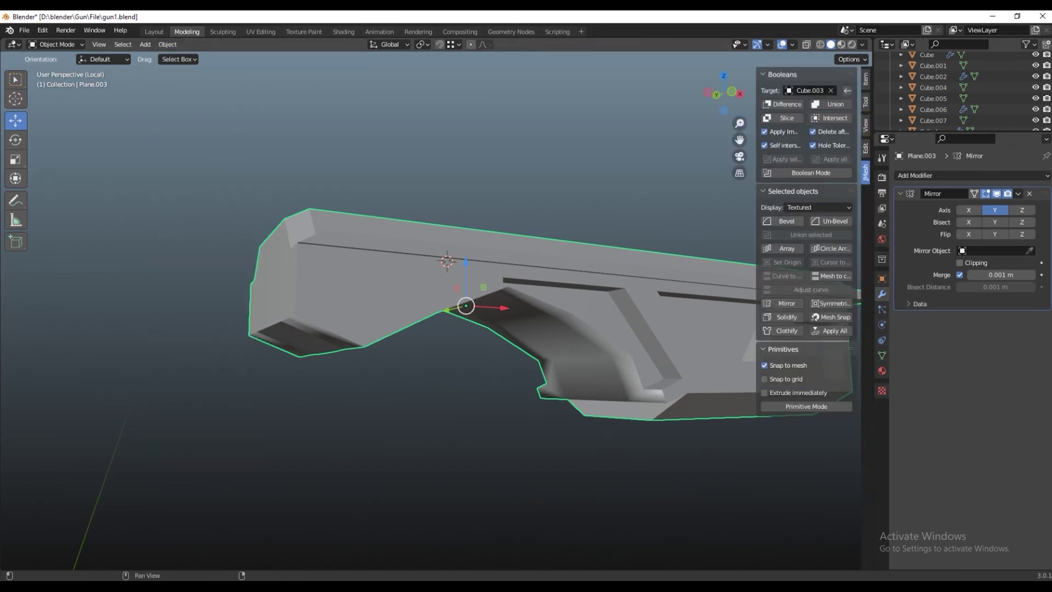
middle_drag(466, 305, 416, 247)
key(alt+a)
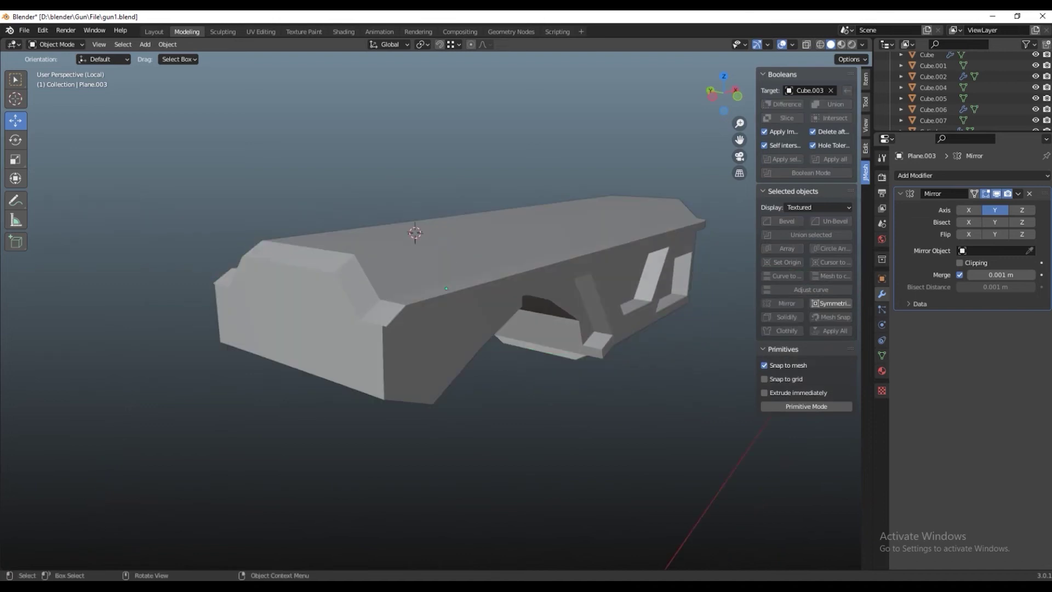
key(KP_1)
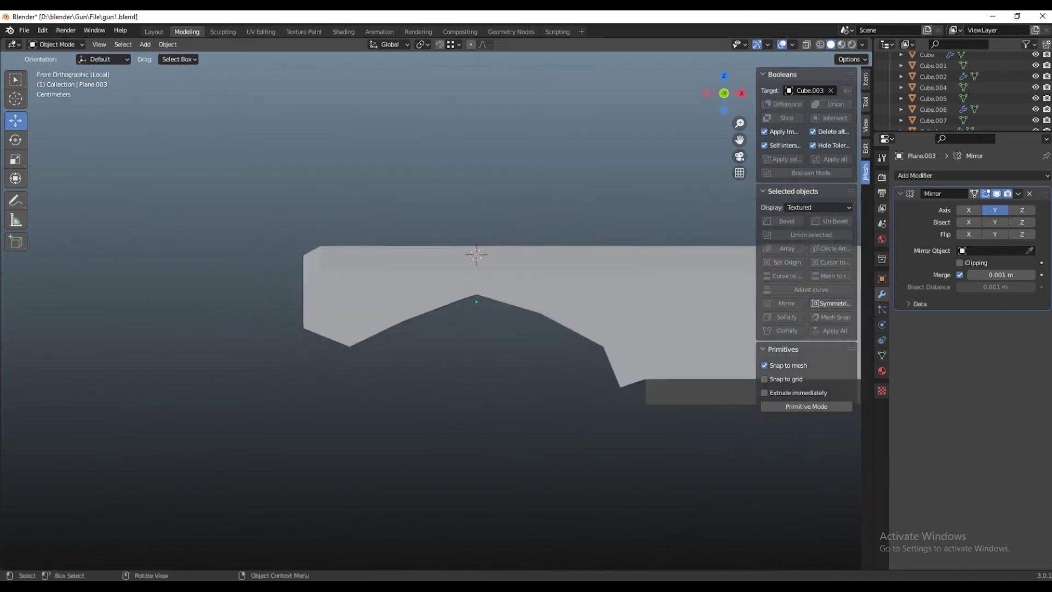
mouse_move(477, 302)
middle_down()
mouse_move(446, 301)
mouse_move(485, 196)
middle_up()
key(KP_Divide)
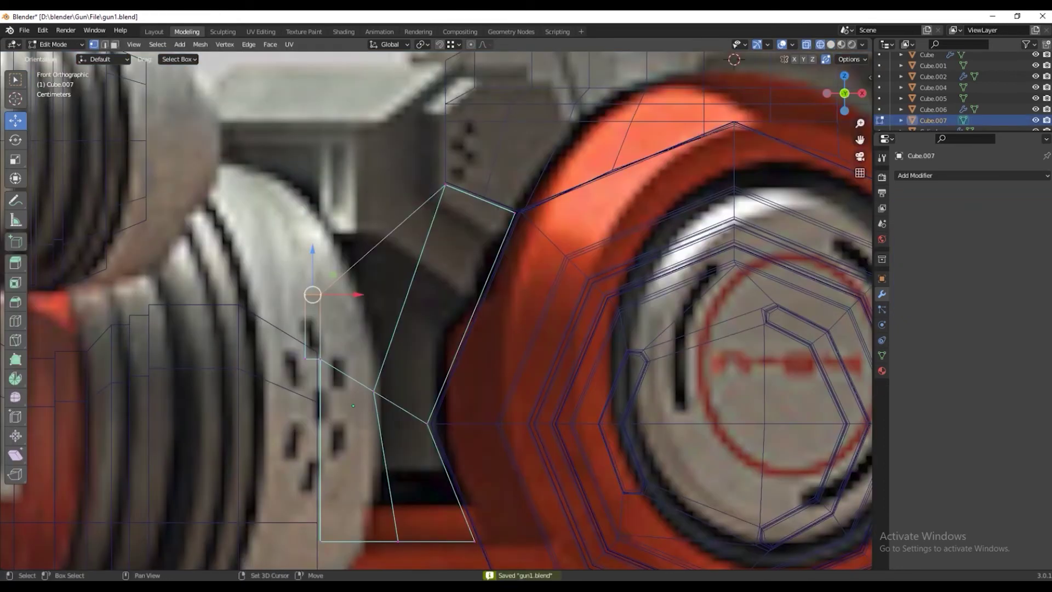
Raise Cube.007's selected vertices 0.0799 m along Z in Solid shading and compare against the reference
drag(313, 253, 312, 164)
scroll(312, 164, down, 3)
key(shift+z)
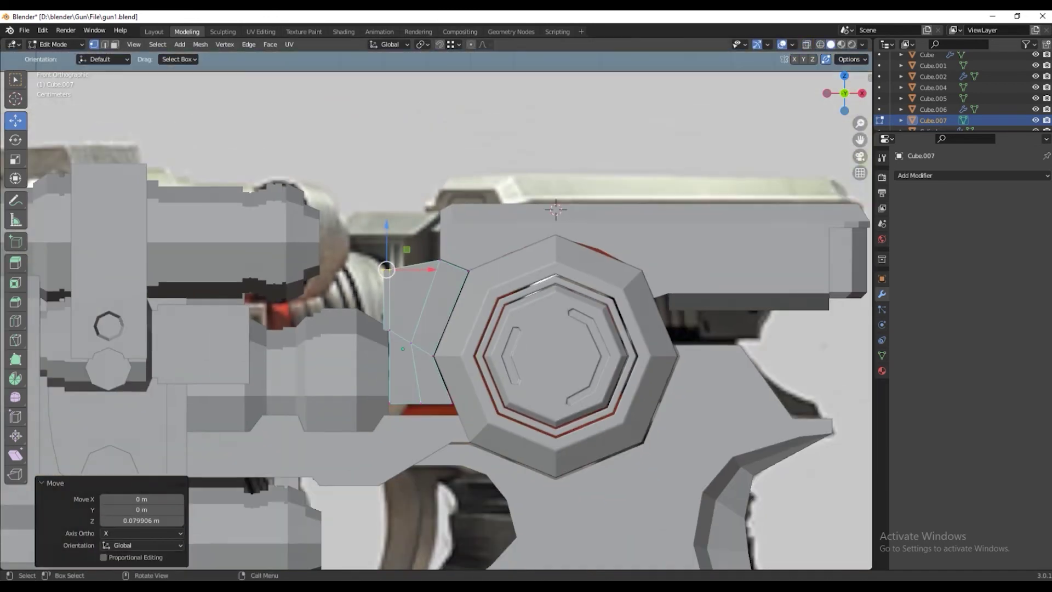
middle_drag(609, 165, 590, 167)
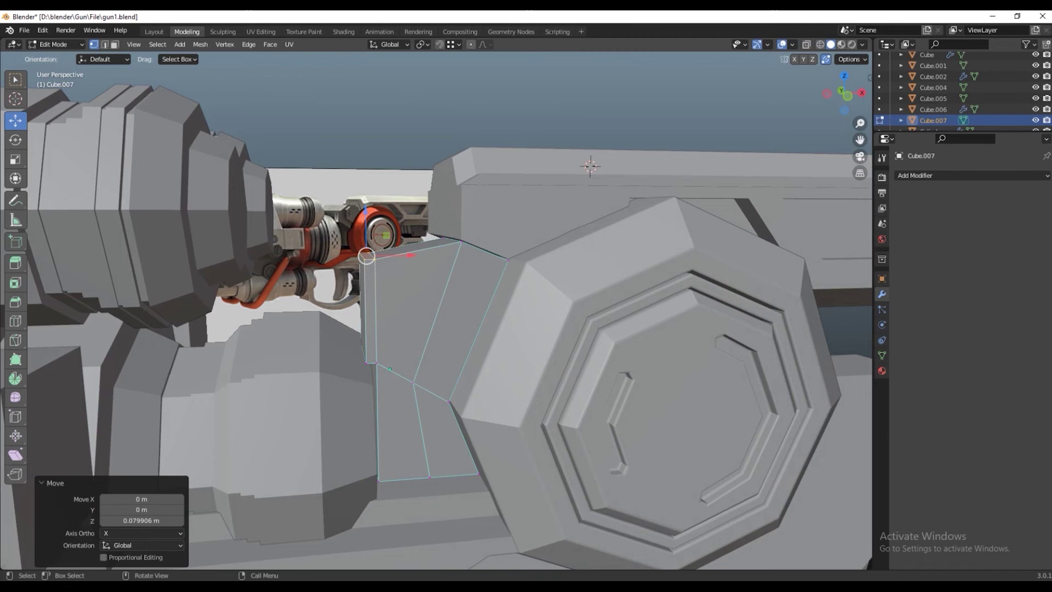
key(alt+Tab)
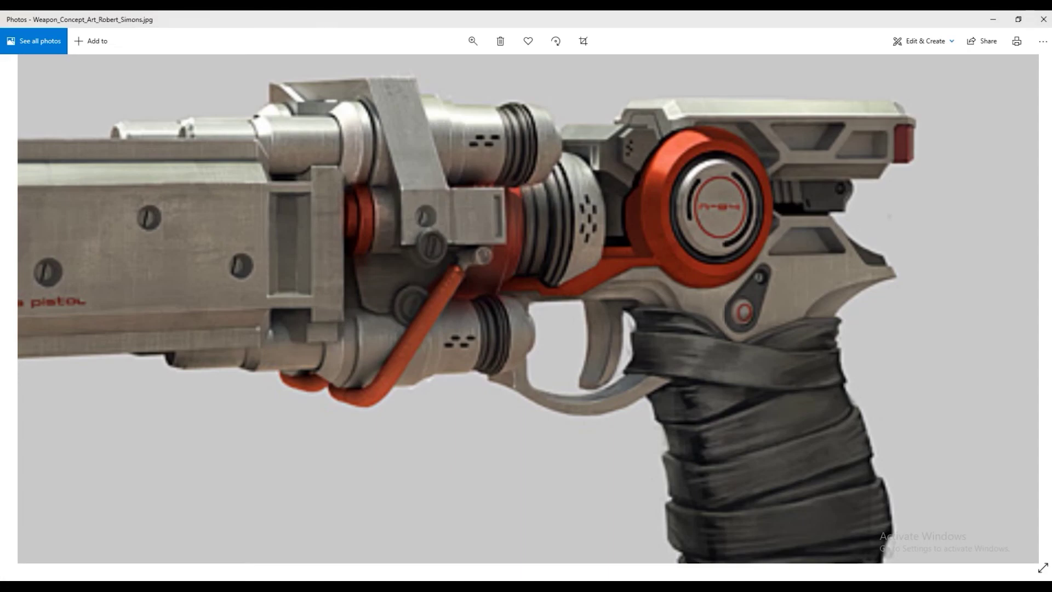
key(alt+Tab)
middle_drag(439, 328, 439, 247)
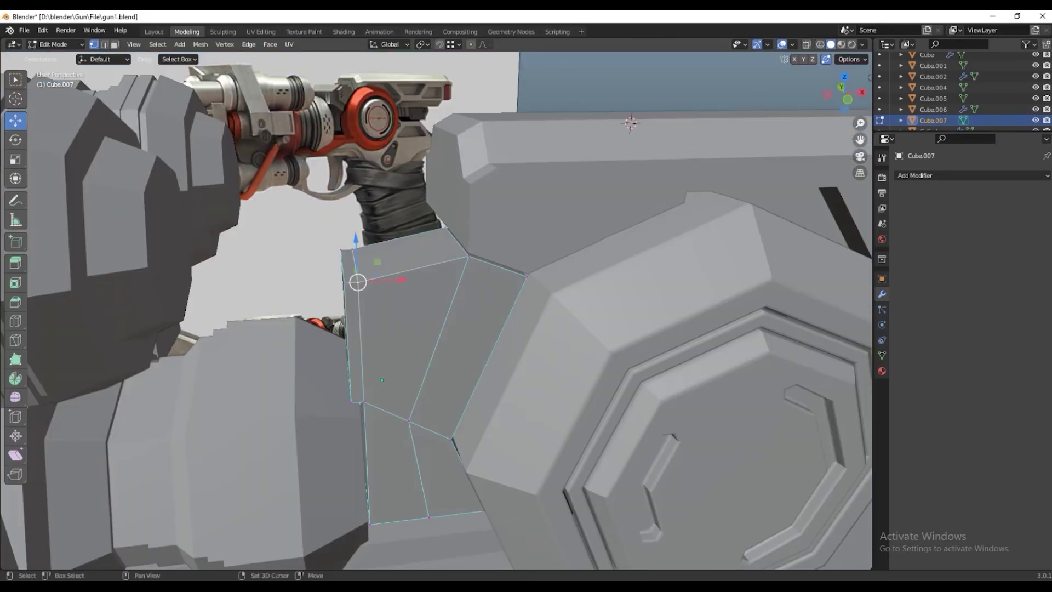
Shift Cube.007's left-edge vertices along X and extrude two faces outward
drag(402, 279, 409, 279)
middle_drag(416, 285, 383, 318)
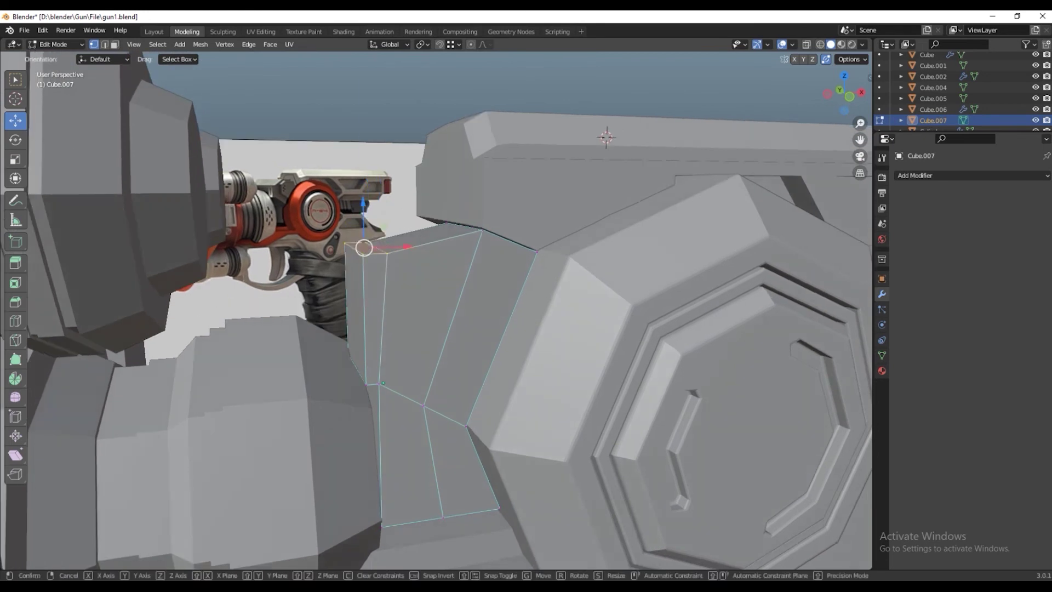
key(3)
middle_drag(438, 329, 494, 274)
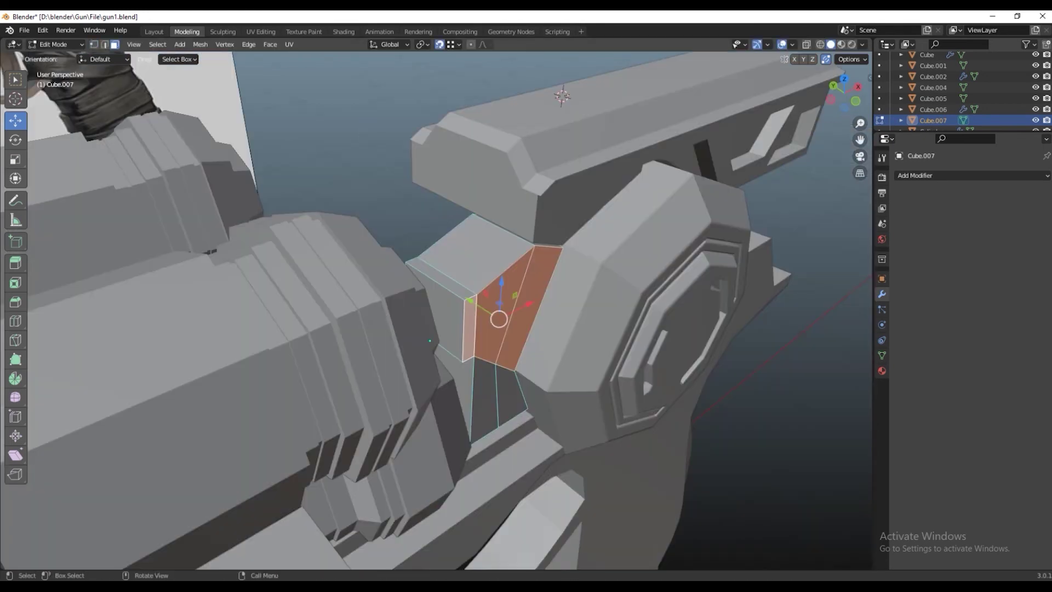
key(e)
key(g)
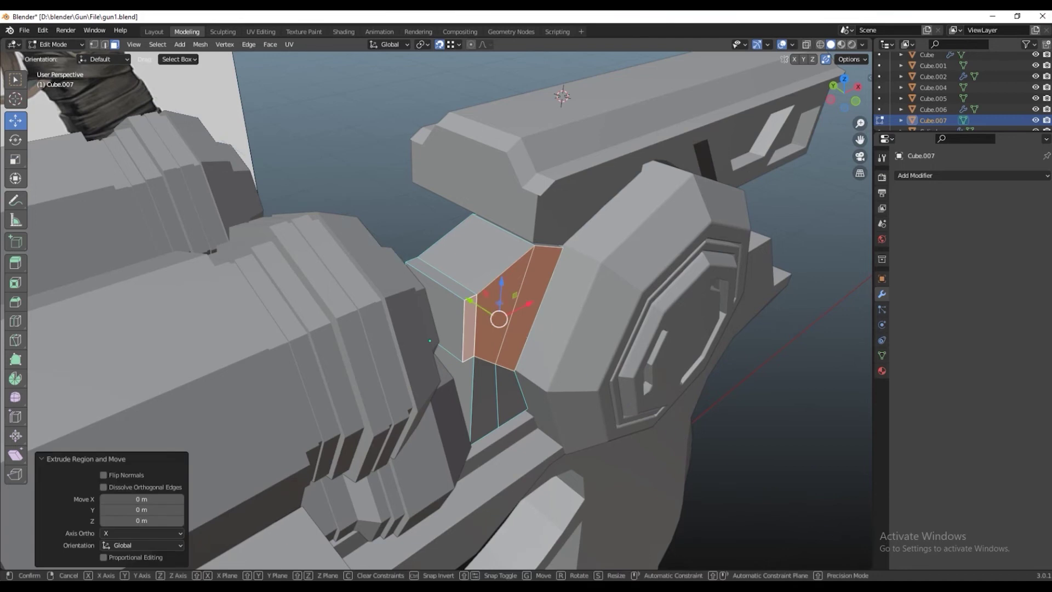
key(Return)
mouse_move(494, 274)
middle_down()
mouse_move(527, 307)
mouse_move(526, 274)
middle_up()
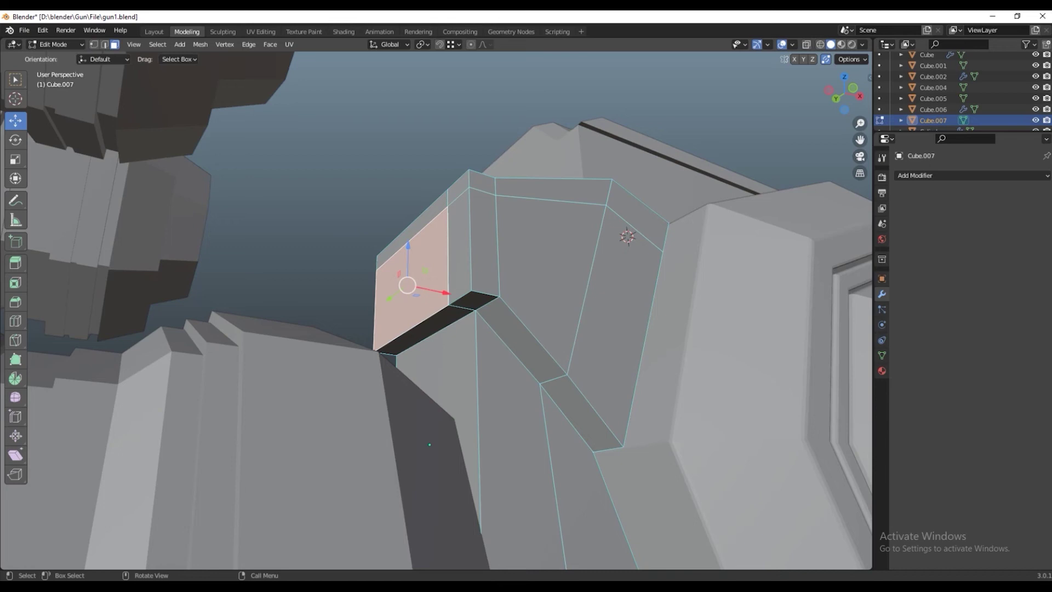
scroll(430, 444, up, 5)
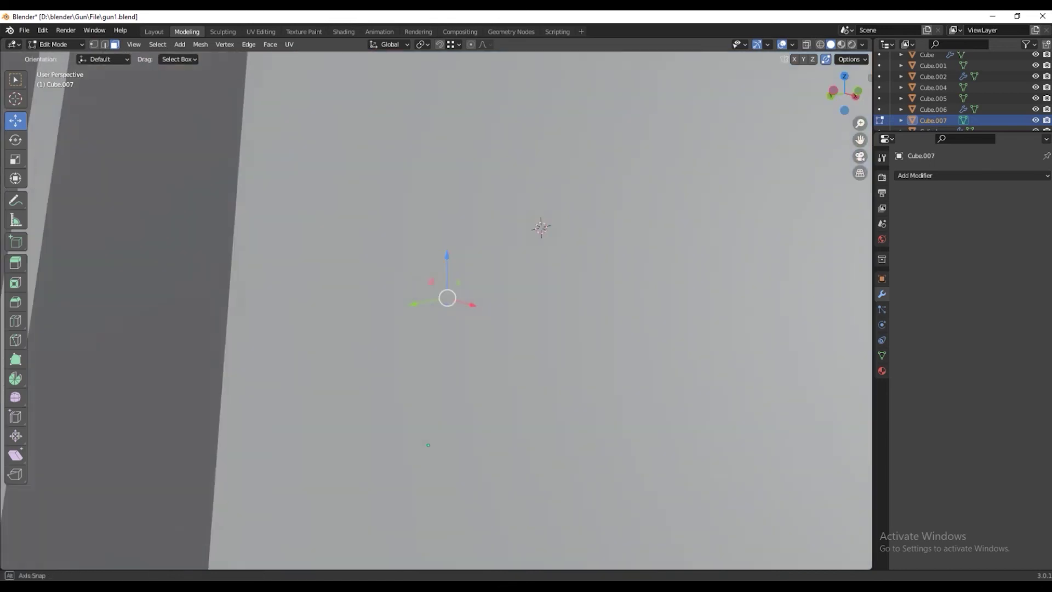
scroll(429, 445, down, 5)
key(alt+Tab)
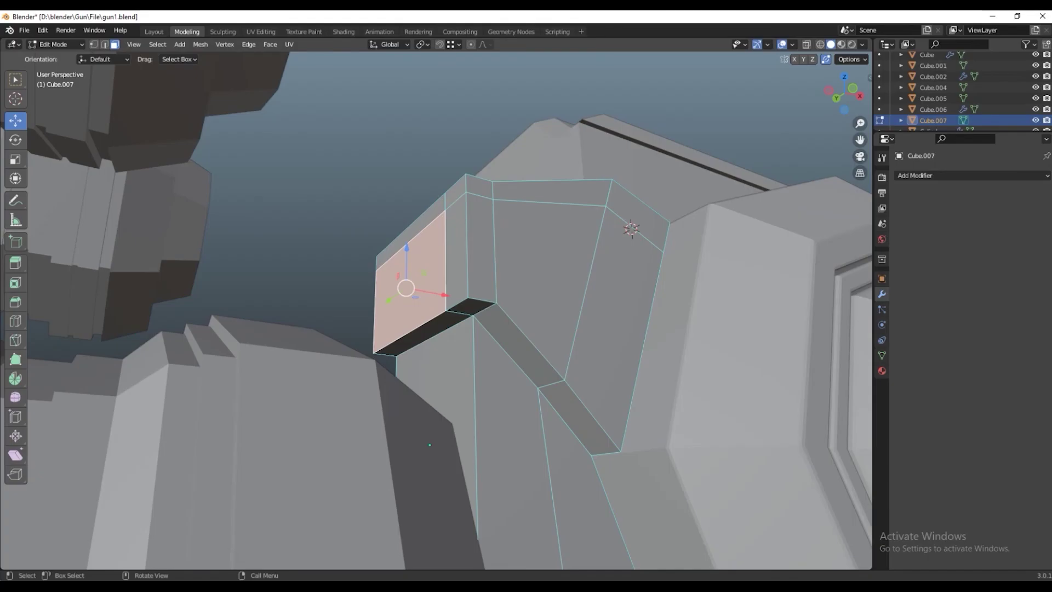
Delete the unwanted faces, leaving the connector open at its outer side
key(x)
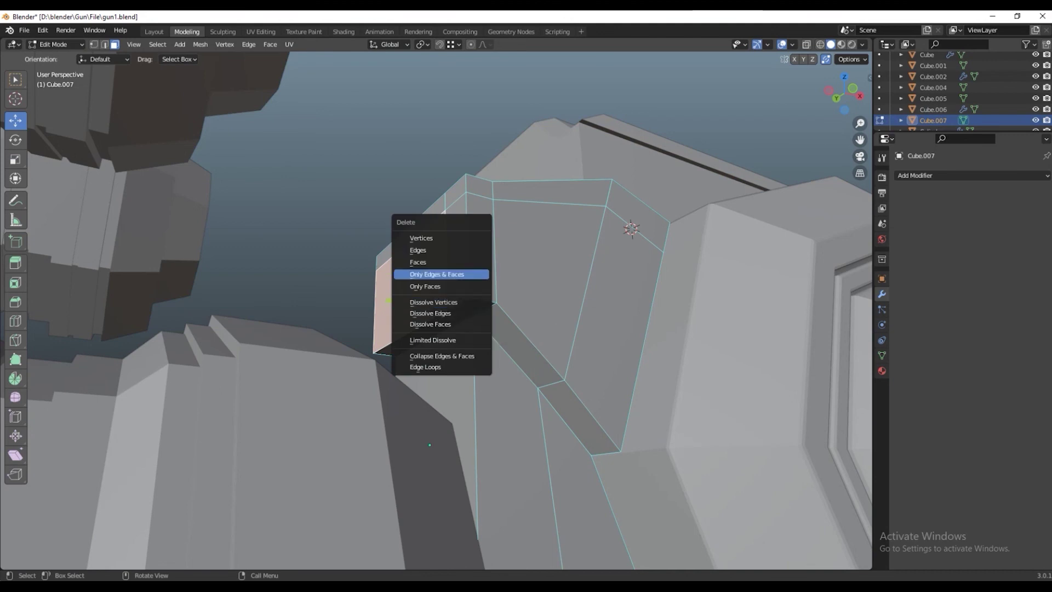
click(416, 274)
key(x)
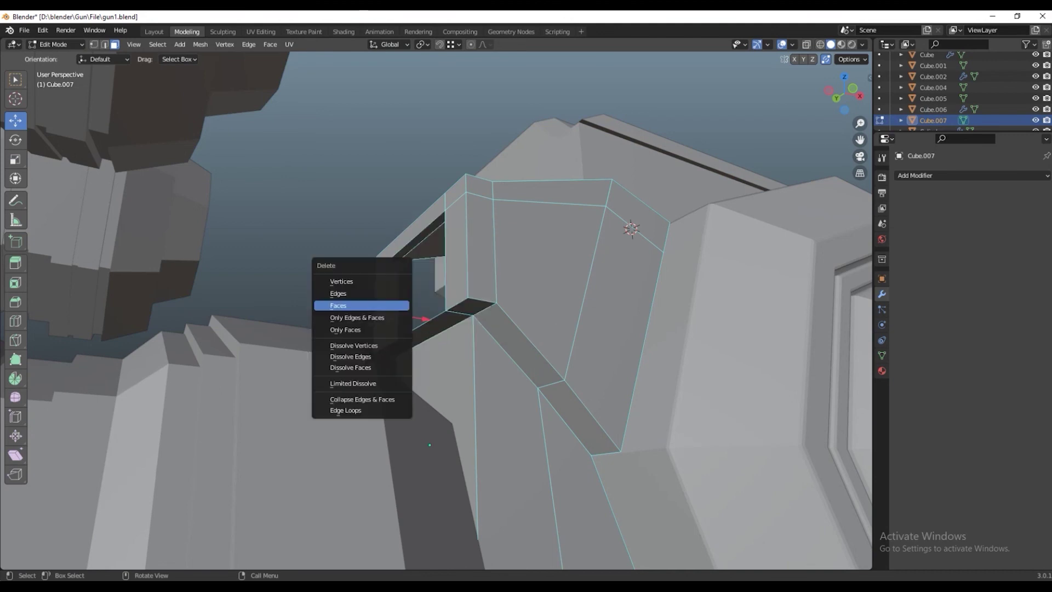
click(387, 308)
mouse_move(386, 308)
middle_down()
mouse_move(496, 296)
mouse_move(482, 287)
mouse_move(438, 329)
middle_up()
key(x)
click(483, 284)
middle_drag(429, 411, 429, 443)
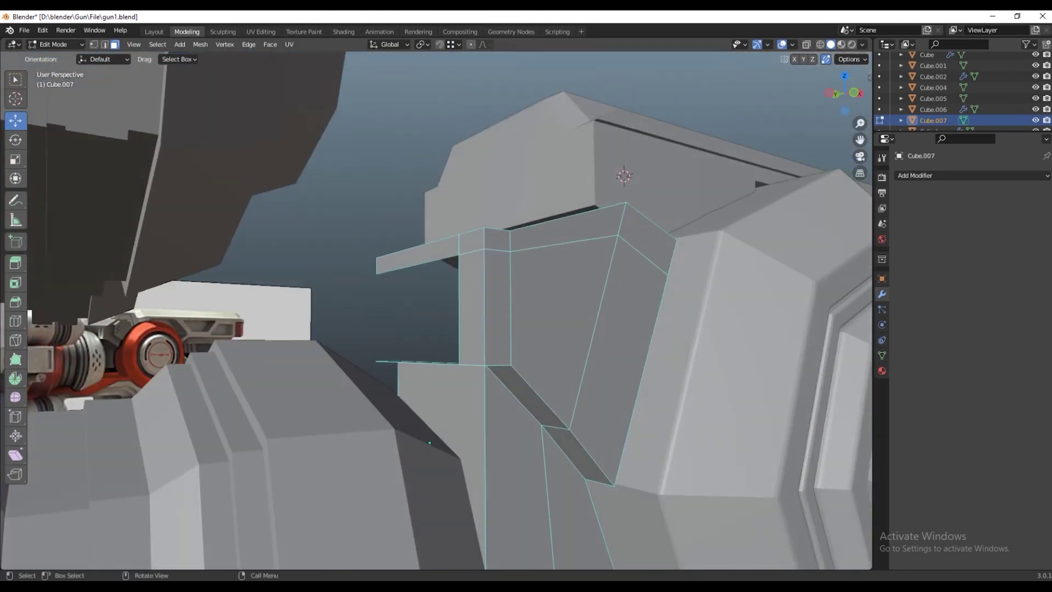
Isolate Cube.007 and extrude a selected edge along X into a new strip
key(Tab)
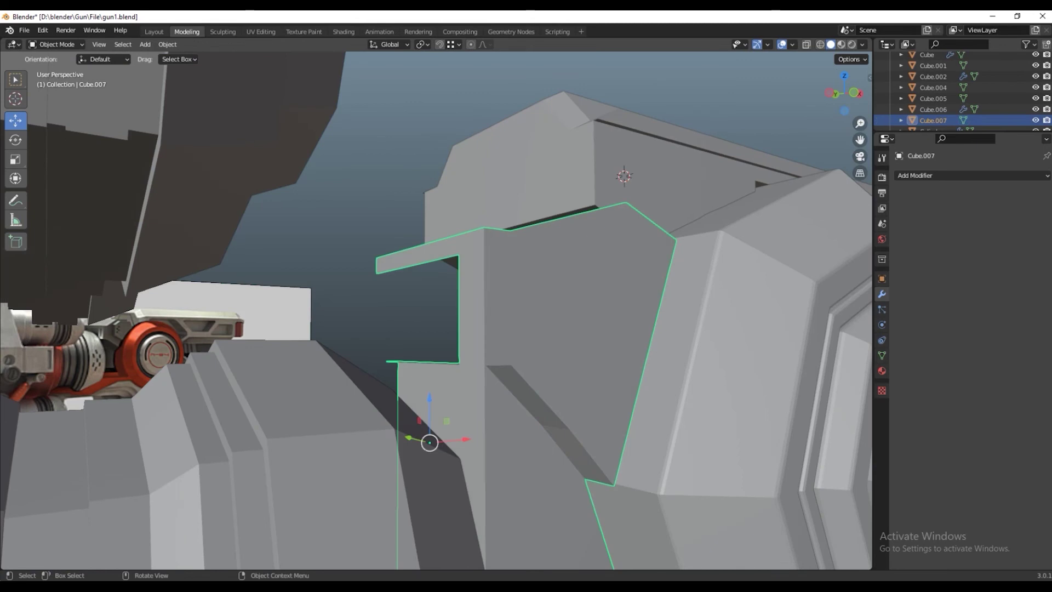
key(KP_Divide)
key(Tab)
mouse_move(340, 352)
middle_down()
mouse_move(343, 363)
mouse_move(436, 382)
middle_up()
ctrl+click(343, 363)
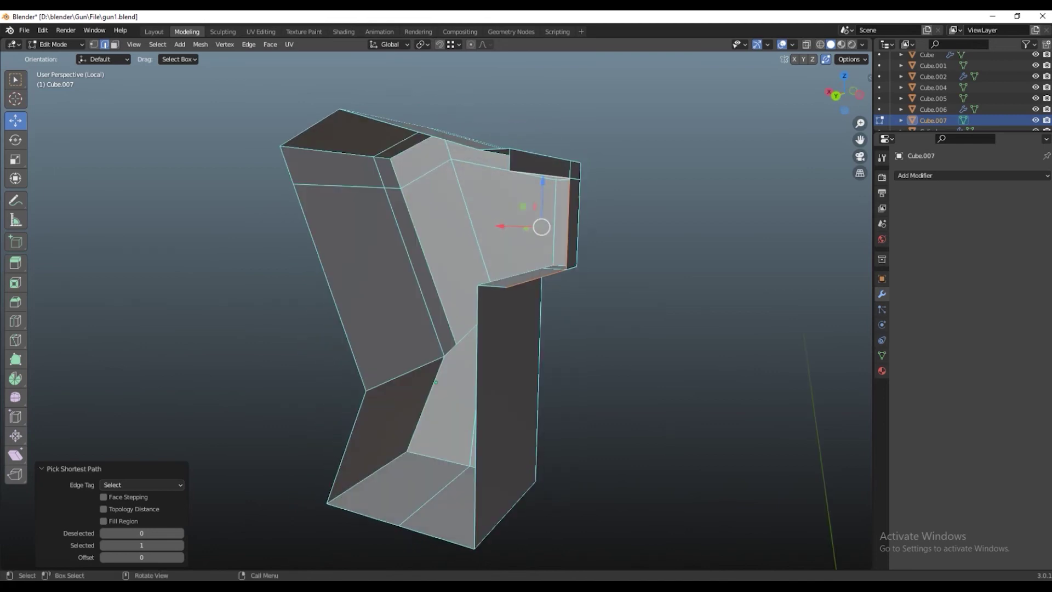
key(e)
key(x)
click(435, 382)
mouse_move(436, 382)
middle_down()
mouse_move(413, 393)
mouse_move(330, 341)
middle_up()
Raise the selection 0.007358 m along Z and add a new edge loop across the piece
key(g)
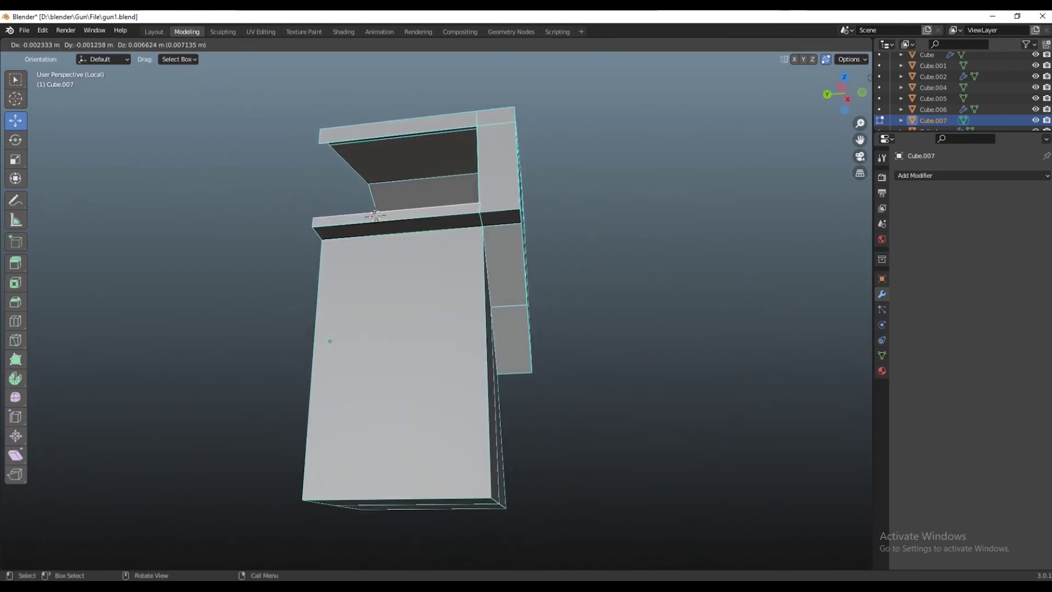
key(Escape)
key(g)
key(z)
click(330, 341)
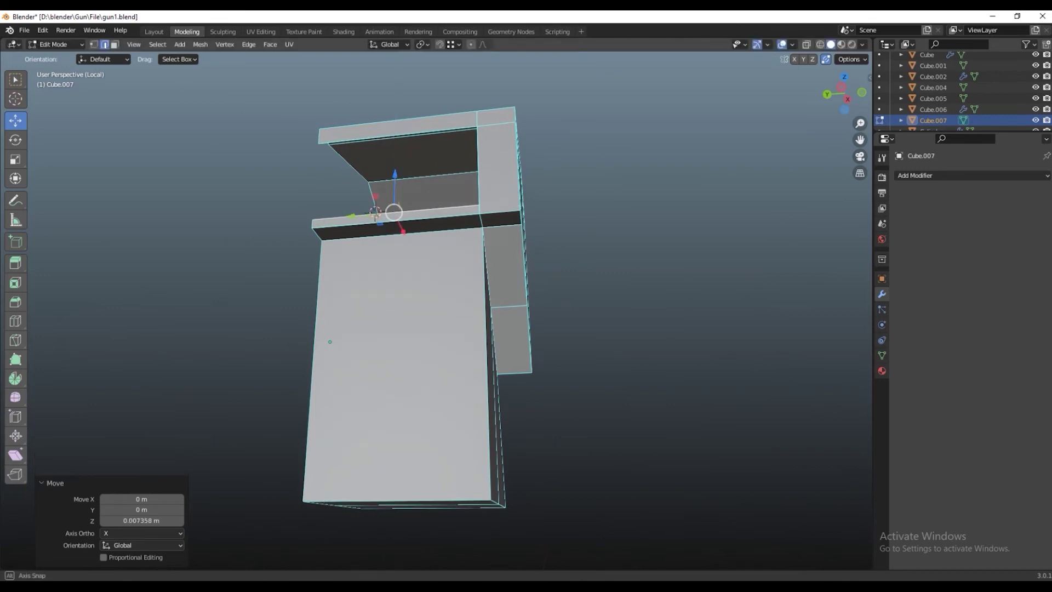
middle_drag(330, 341, 303, 358)
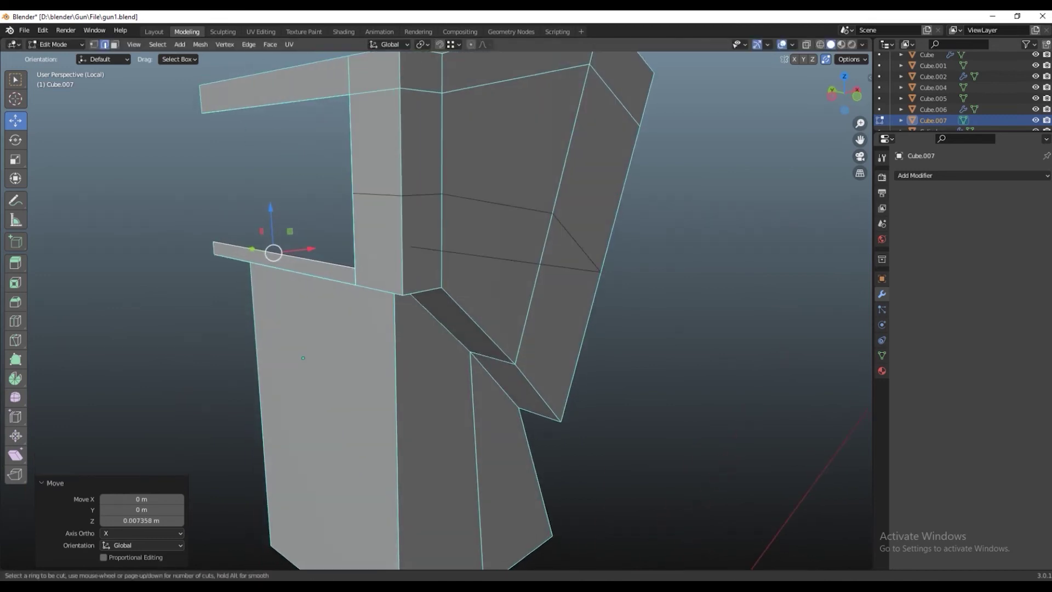
click(449, 262)
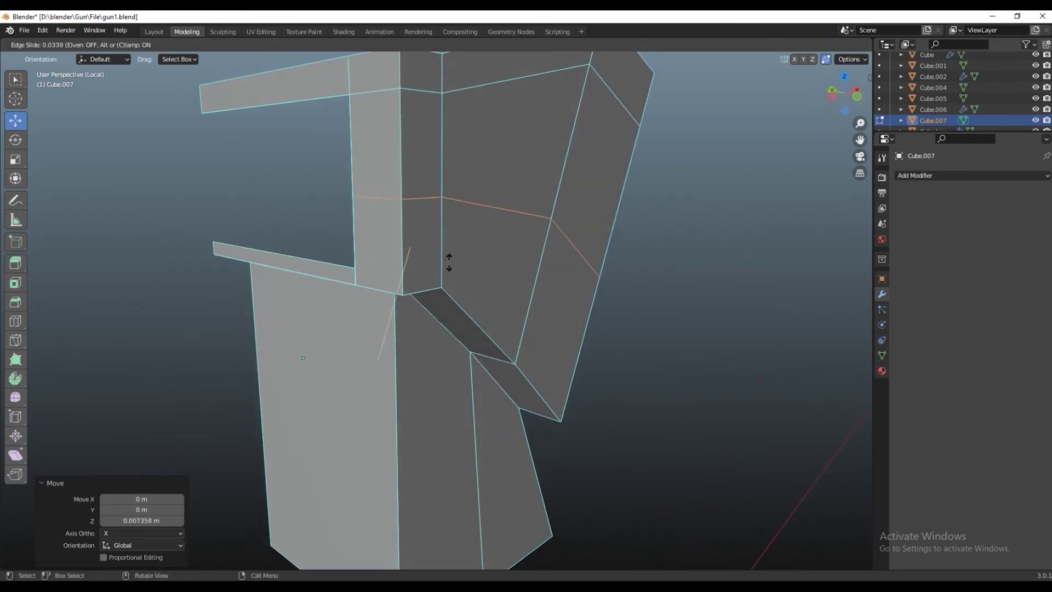
click(462, 332)
middle_drag(462, 331, 384, 334)
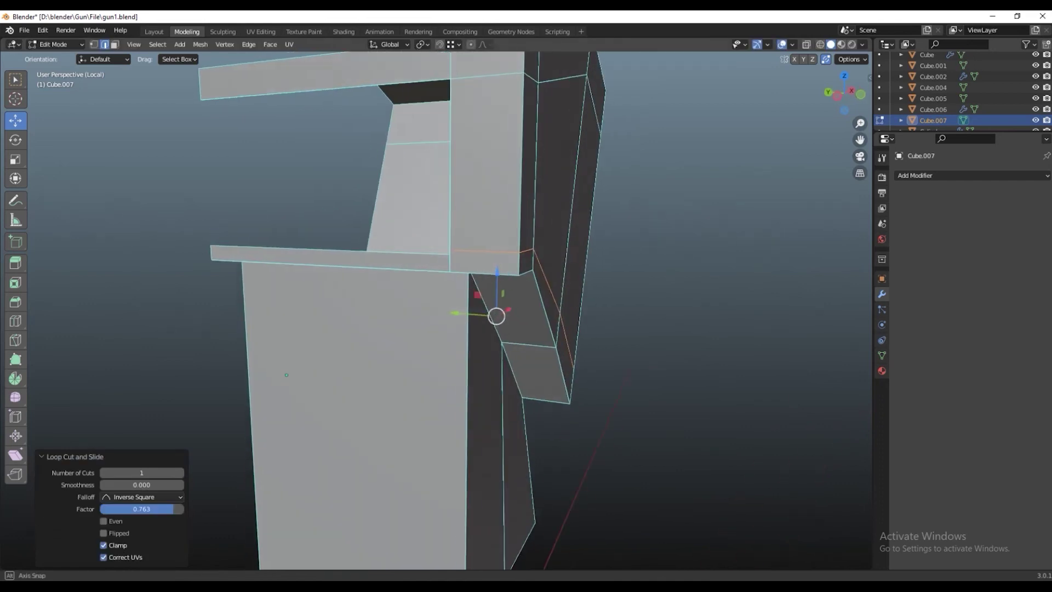
mouse_move(287, 374)
middle_down()
mouse_move(304, 365)
mouse_move(411, 405)
mouse_move(424, 390)
mouse_move(412, 421)
middle_up()
Vertex-slide two corners of the slanted block, the second to factor 0.215
key(1)
key(g)
right_click(304, 365)
key(shift+v)
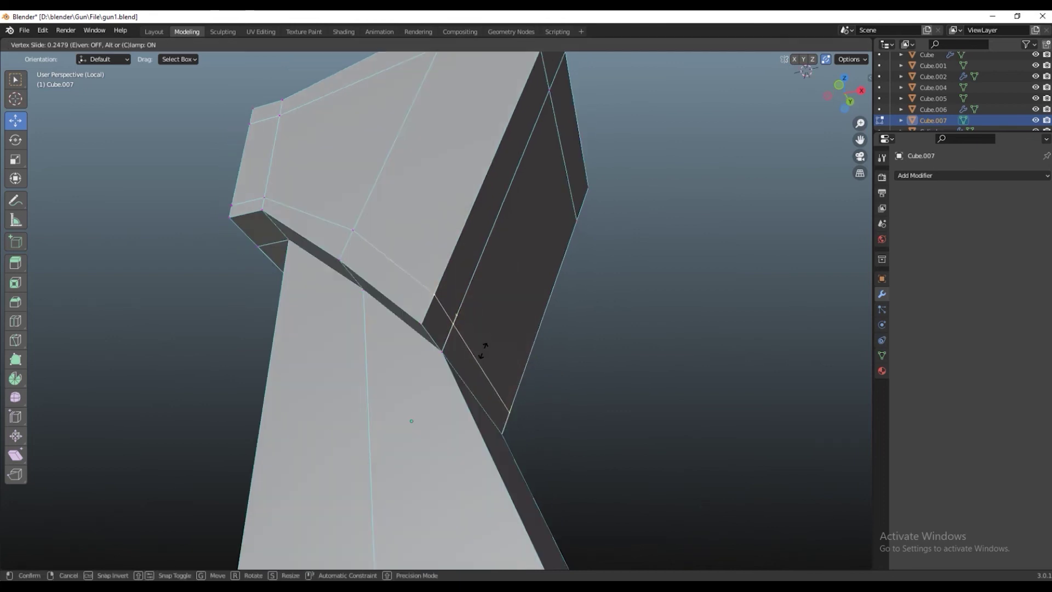
click(483, 357)
middle_drag(483, 358, 475, 362)
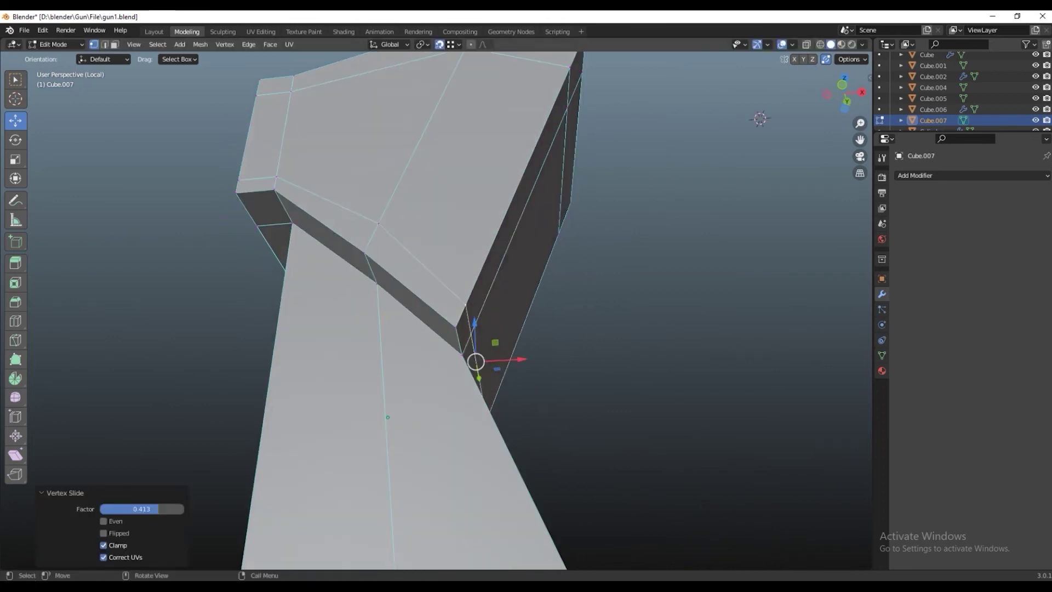
key(shift+v)
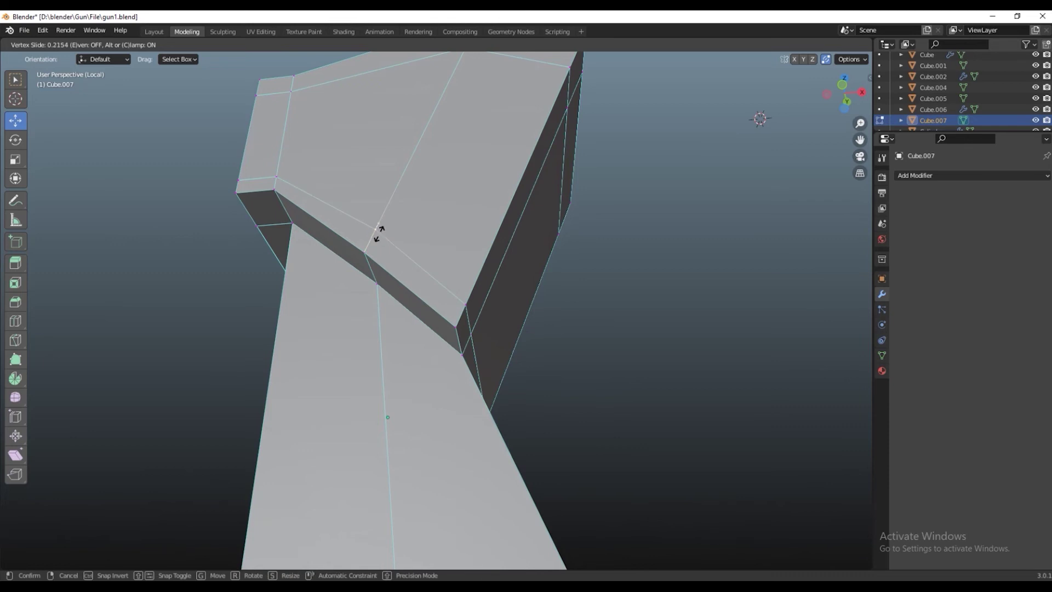
click(378, 233)
mouse_move(375, 229)
middle_down()
mouse_move(477, 303)
mouse_move(384, 241)
mouse_move(327, 243)
middle_up()
Slide two more corner vertices (0.326 and 0.134) and save gun1.blend
key(shift+v)
click(455, 300)
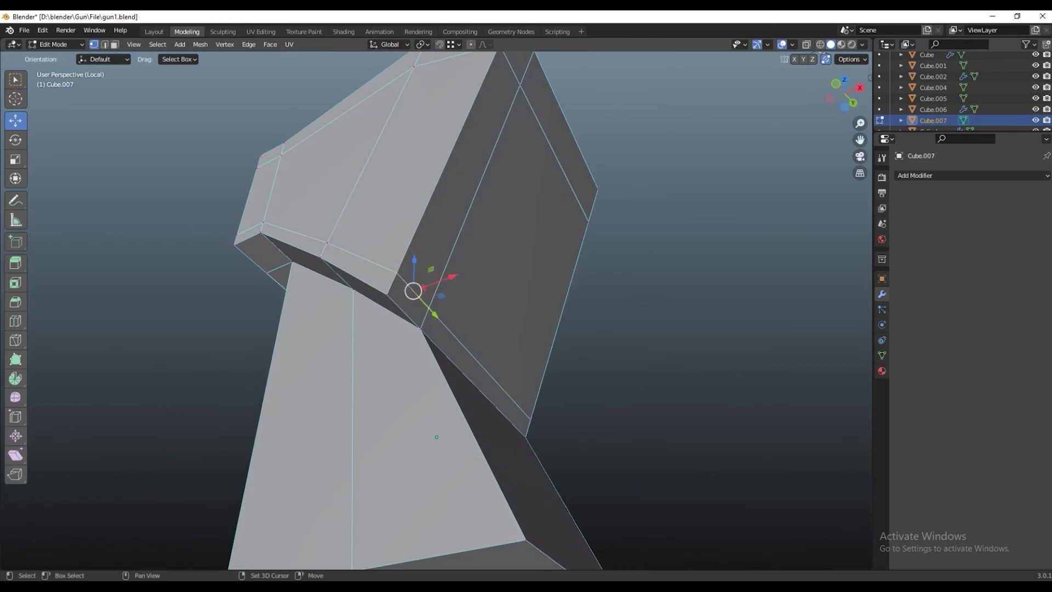
middle_drag(450, 362, 464, 357)
key(g)
key(g)
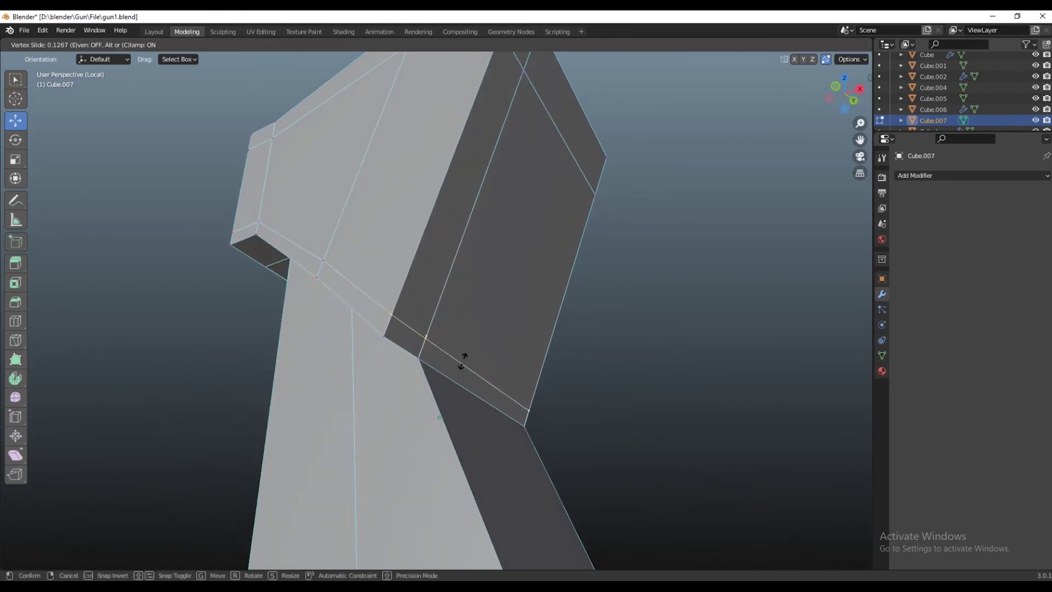
click(463, 362)
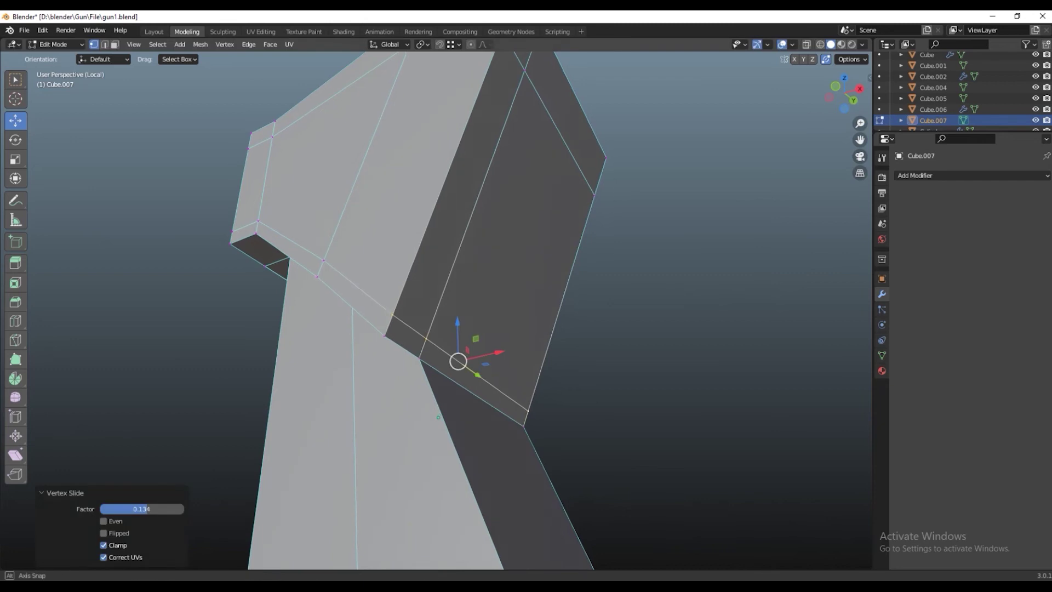
mouse_move(463, 362)
middle_down()
mouse_move(481, 54)
mouse_move(494, 137)
mouse_move(515, 82)
middle_up()
key(ctrl+s)
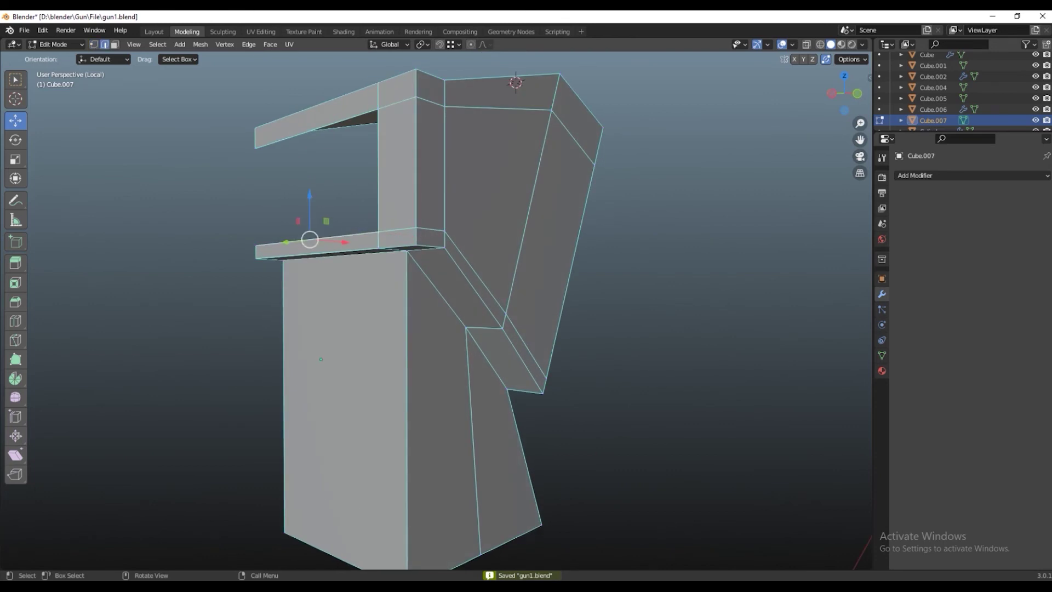
Vertex-slide three more corners of Cube.007, including the top corner
scroll(490, 279, up, 2)
middle_drag(490, 278, 460, 276)
key(g)
key(g)
click(377, 243)
key(g)
key(g)
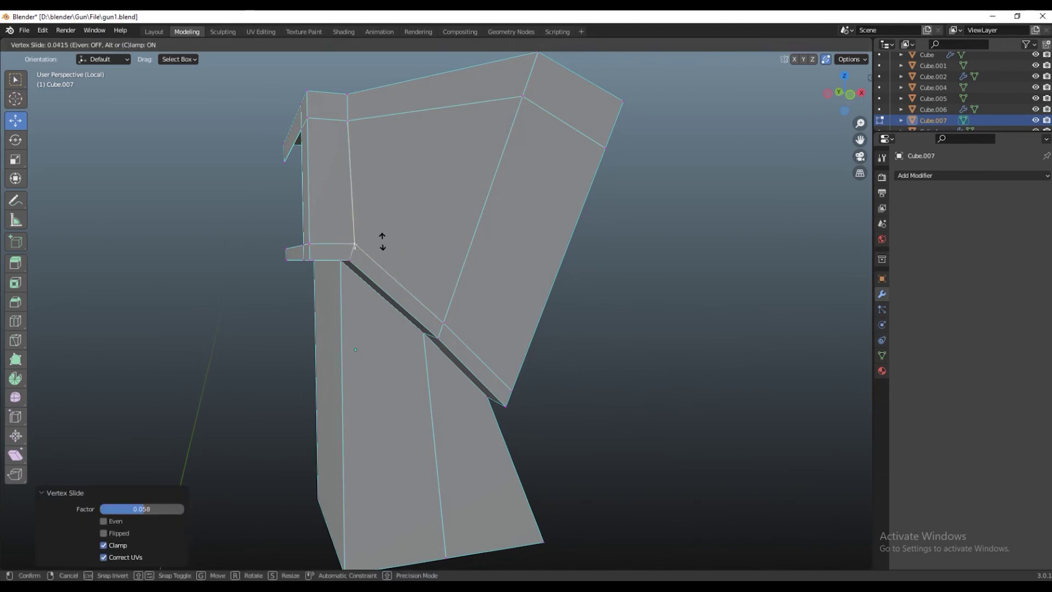
click(381, 241)
mouse_move(381, 242)
middle_down()
mouse_move(307, 249)
mouse_move(395, 249)
mouse_move(291, 247)
middle_up()
shift+middle_drag(601, 101, 580, 182)
key(g)
key(g)
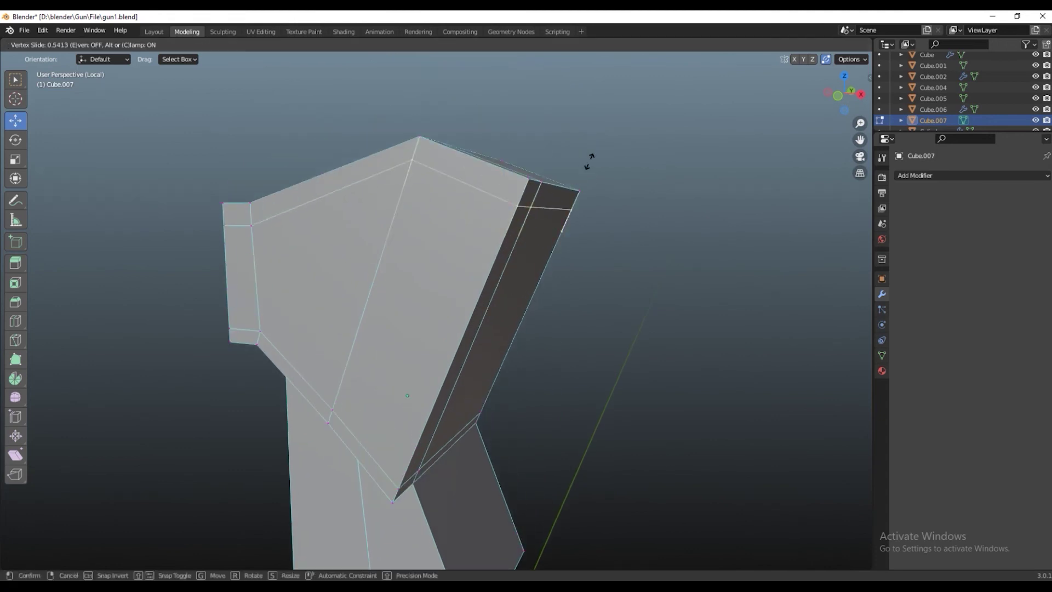
click(592, 163)
Save gun1.blend and nudge an inner corner vertex up 0.002164 m along Z
mouse_move(592, 163)
middle_down()
mouse_move(599, 131)
mouse_move(575, 135)
mouse_move(728, 99)
mouse_move(587, 139)
mouse_move(655, 66)
middle_up()
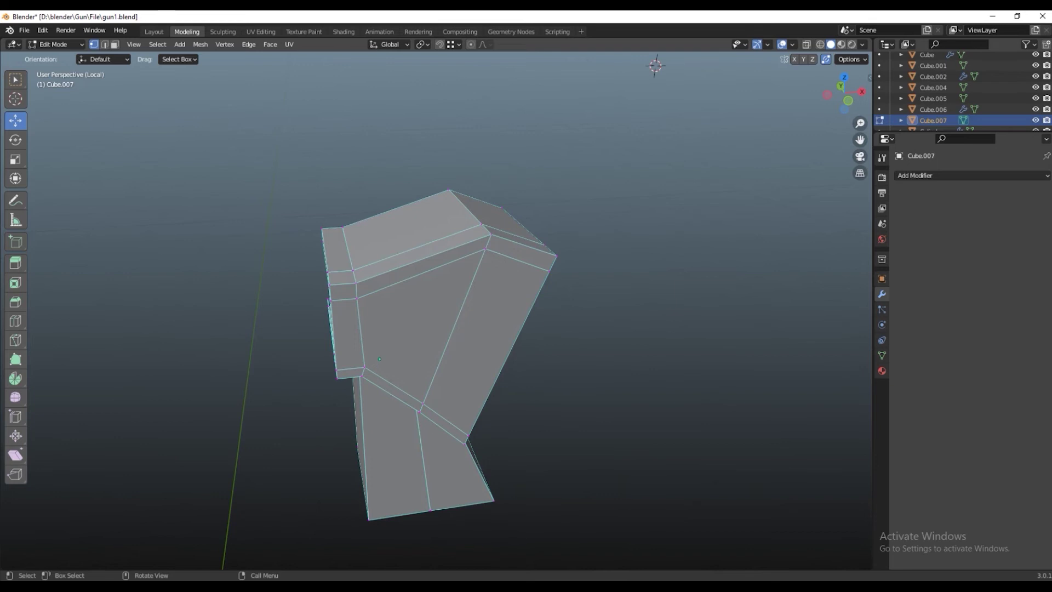
mouse_move(655, 65)
middle_down()
mouse_move(459, 111)
mouse_move(445, 156)
mouse_move(375, 167)
mouse_move(423, 123)
mouse_move(437, 85)
mouse_move(500, 56)
mouse_move(424, 90)
mouse_move(224, 57)
mouse_move(263, 82)
middle_up()
scroll(434, 334, up, 2)
click(434, 334)
key(ctrl+s)
key(g)
key(z)
click(500, 56)
Extrude the opening's edge path along X into a lip and bridge the two edge loops
ctrl+click(631, 216)
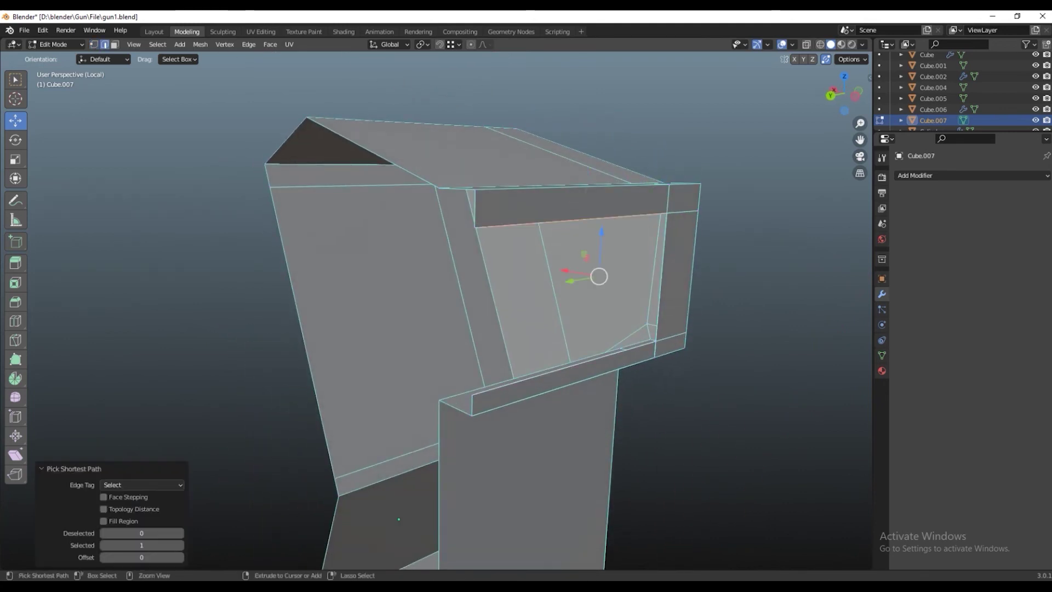
middle_drag(631, 215, 597, 236)
key(e)
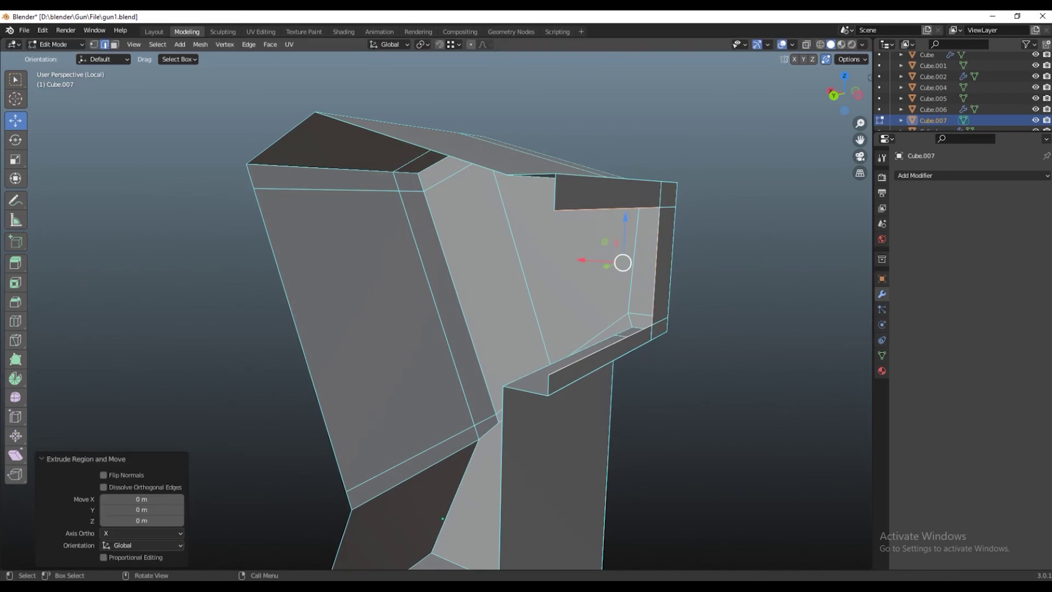
key(Return)
middle_drag(548, 274, 537, 328)
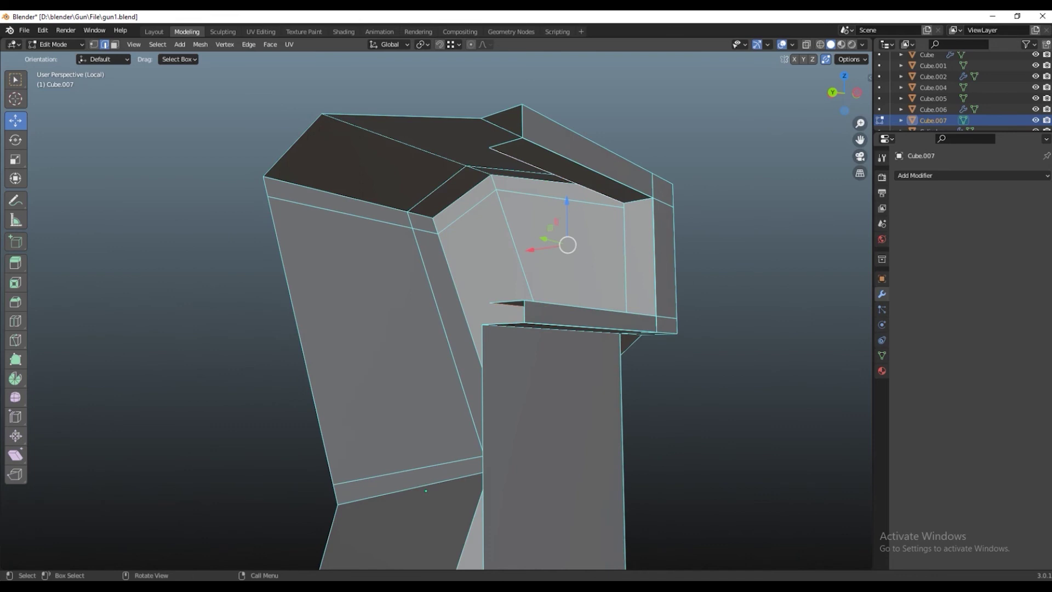
mouse_move(538, 329)
middle_down()
mouse_move(515, 351)
mouse_move(531, 327)
middle_up()
middle_drag(548, 230, 565, 205)
right_click(564, 206)
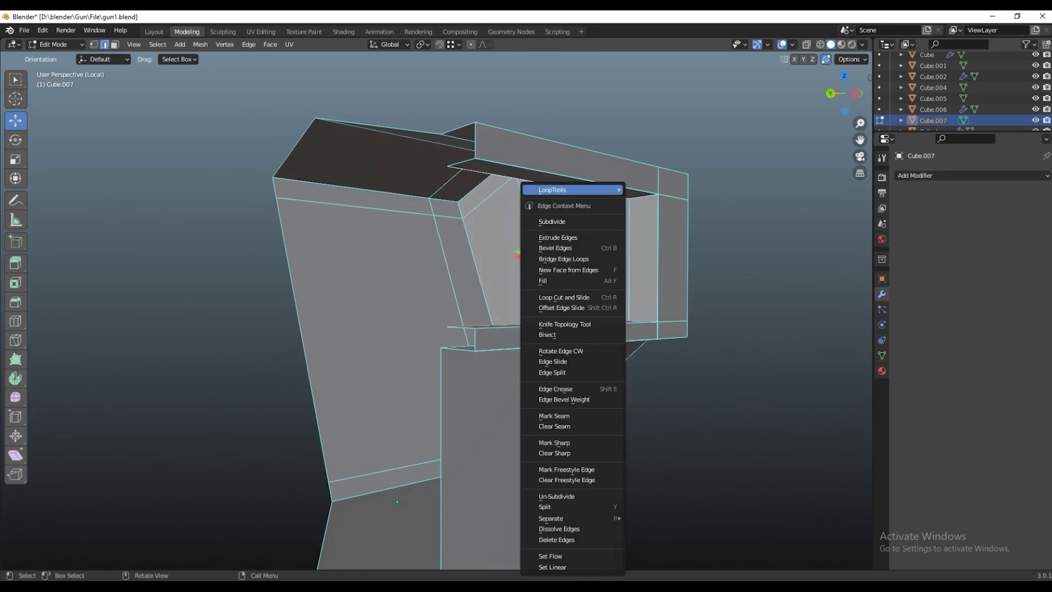
mouse_move(572, 189)
click(647, 189)
key(alt+a)
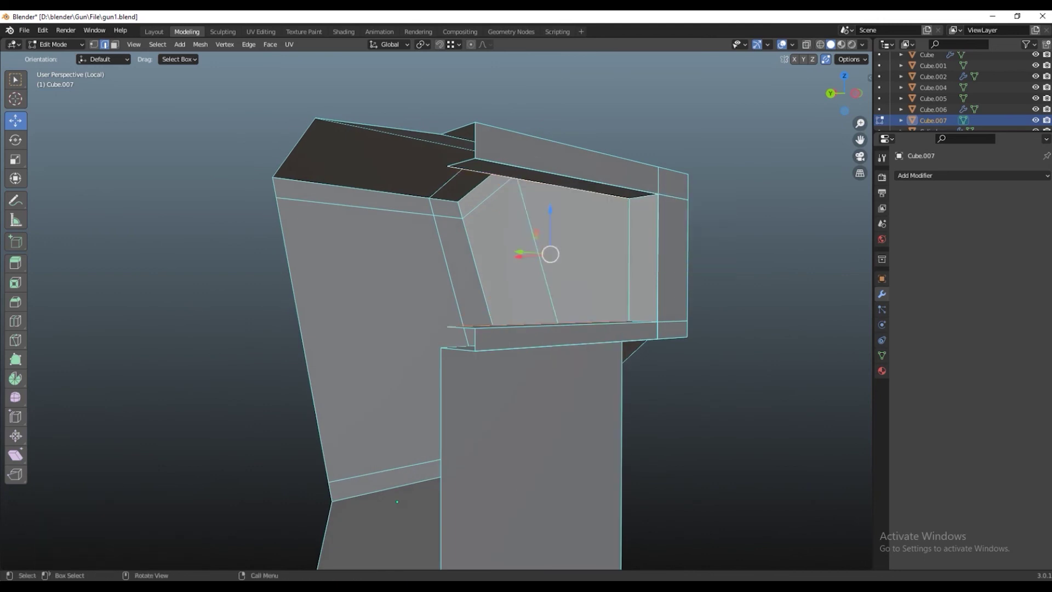
middle_drag(551, 185, 550, 181)
Extrude the thin top face down, move a vertex into the corner, and return to Object Mode
click(537, 177)
key(e)
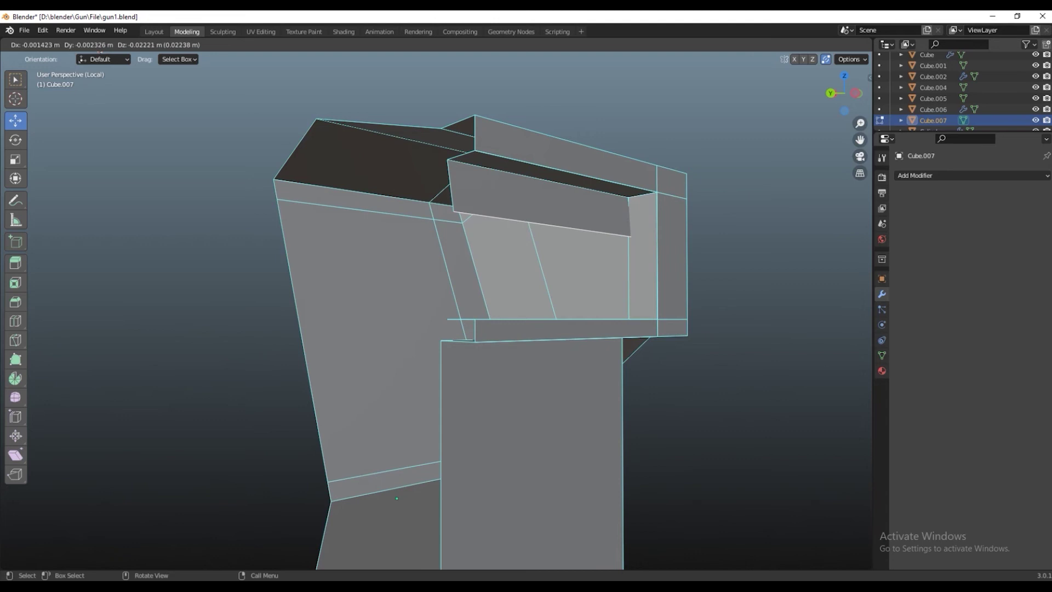
click(537, 230)
middle_drag(537, 230, 483, 304)
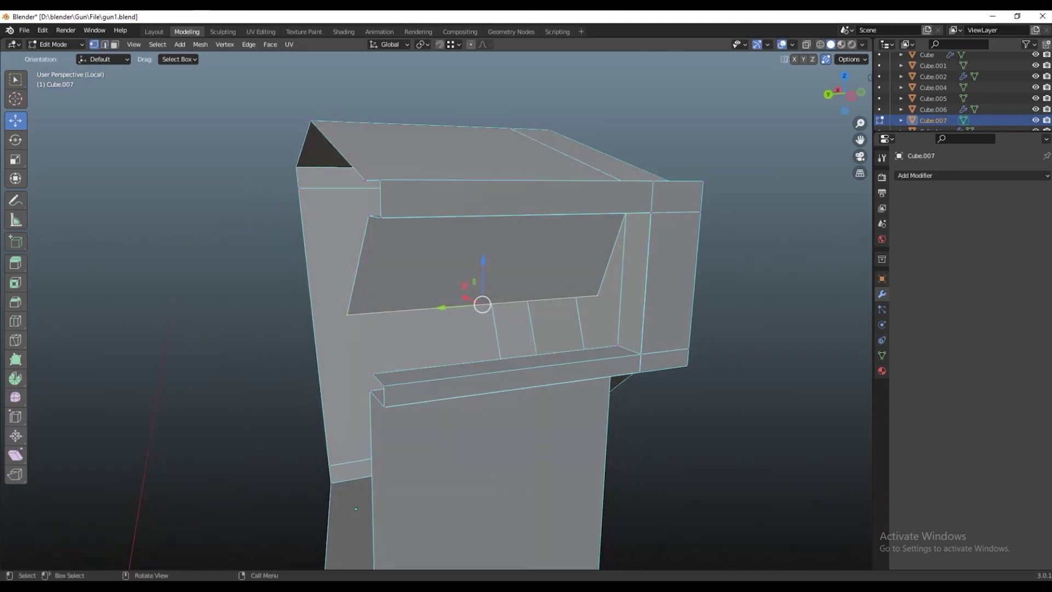
drag(597, 296, 618, 346)
click(347, 314)
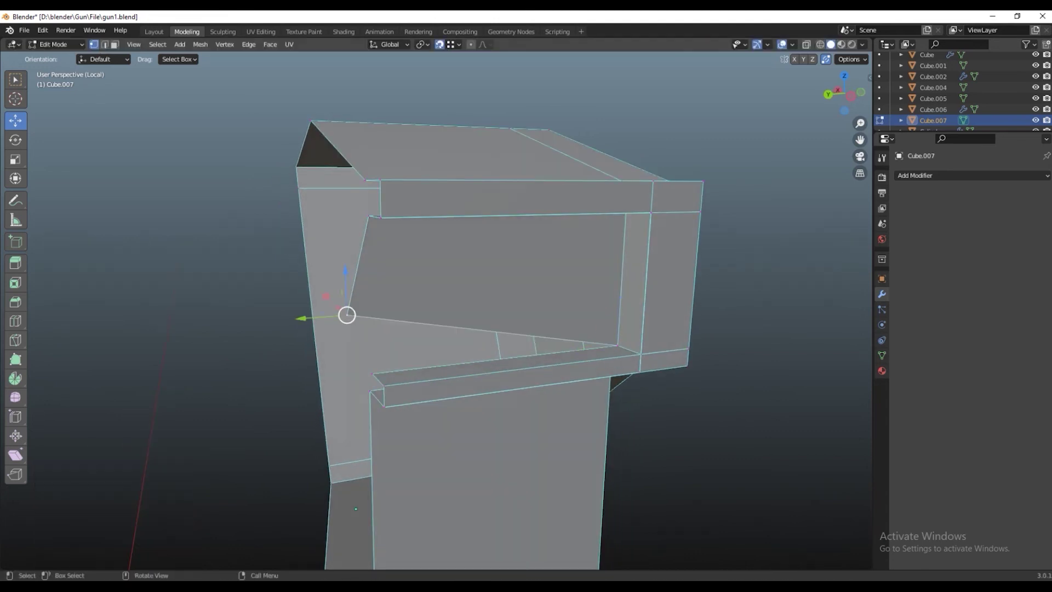
key(Tab)
Set Cube.007's origin to the 3D cursor and add a Mirror modifier on the Y axis only
key(KP_Divide)
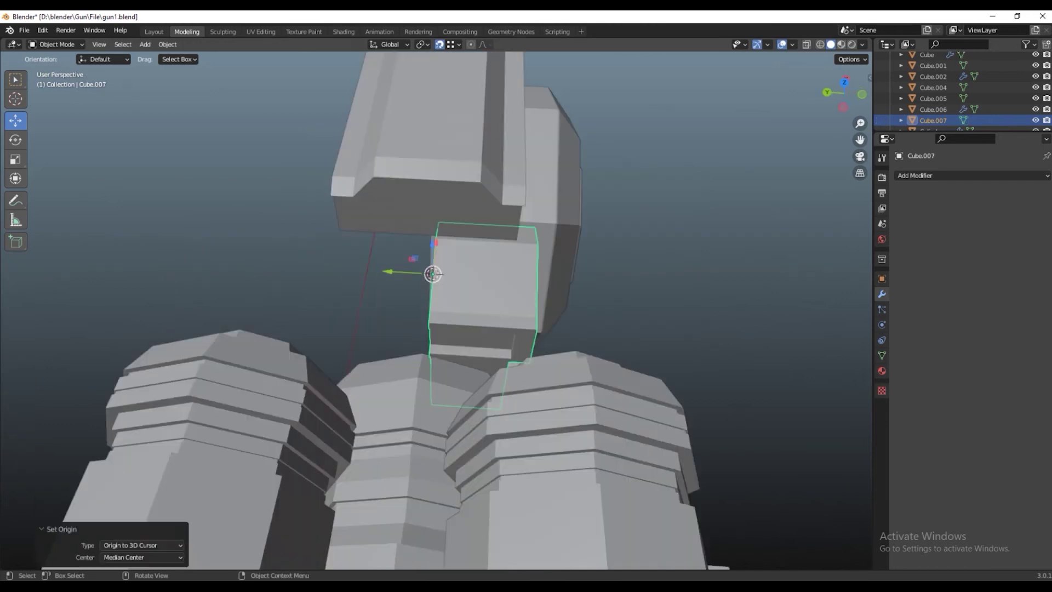
mouse_move(433, 307)
middle_down()
mouse_move(417, 296)
mouse_move(422, 274)
mouse_move(427, 282)
middle_up()
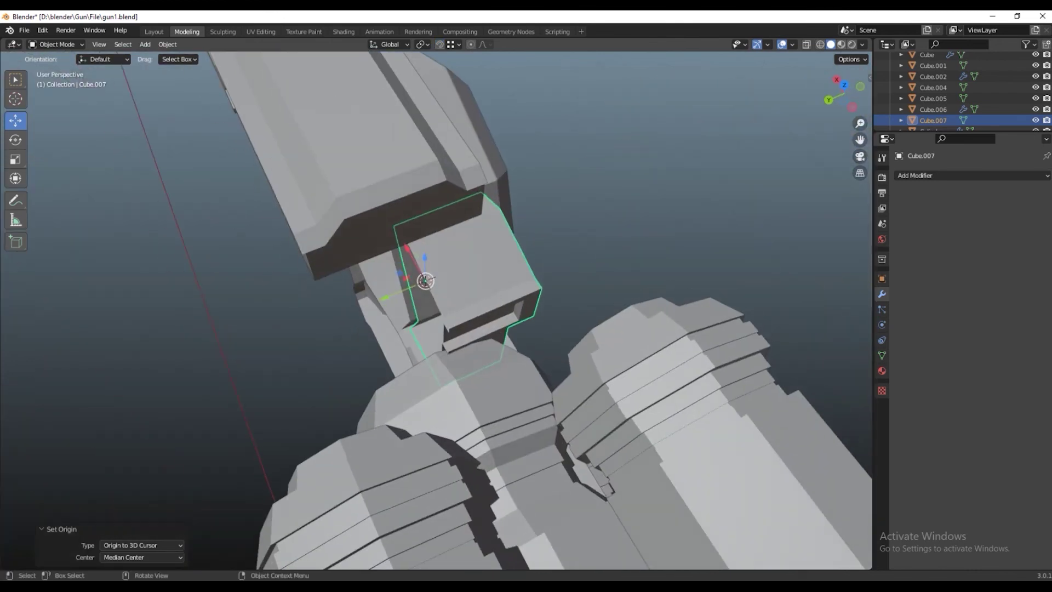
click(921, 175)
click(828, 302)
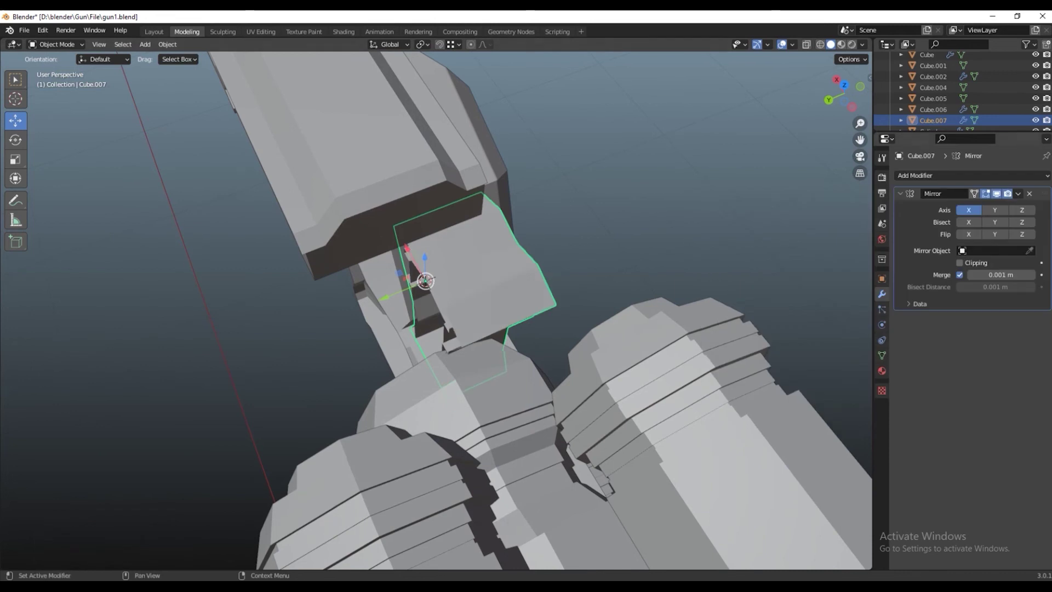
click(995, 210)
click(969, 210)
Apply the Y-axis Mirror modifier to Cube.007's mesh
mouse_move(428, 283)
middle_down()
mouse_move(445, 283)
mouse_move(440, 295)
middle_up()
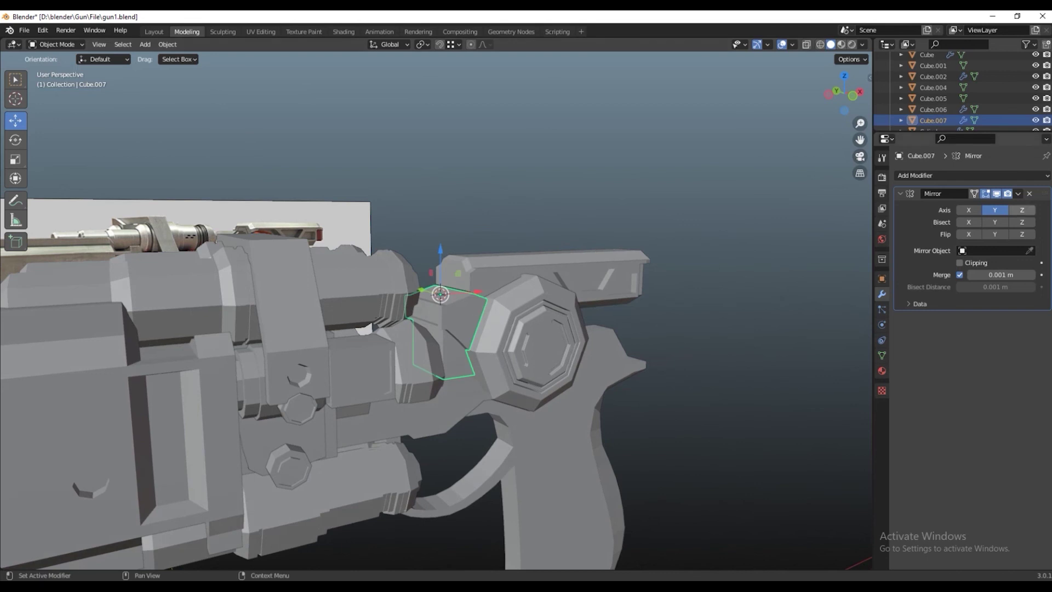
click(1019, 193)
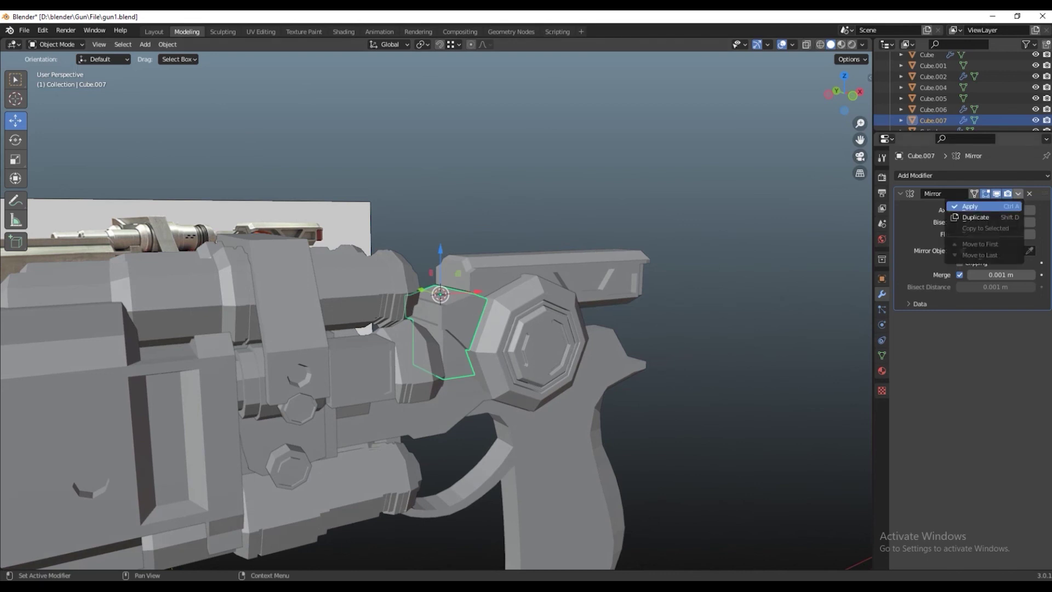
click(981, 206)
middle_drag(427, 296, 440, 298)
scroll(440, 299, up, 2)
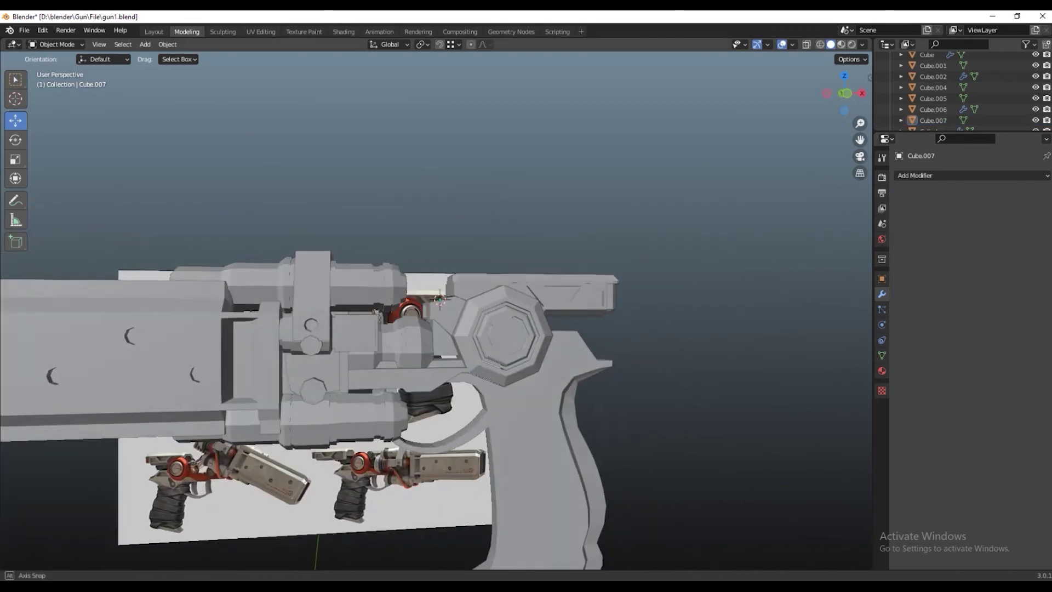
scroll(440, 299, up, 2)
scroll(440, 299, up, 3)
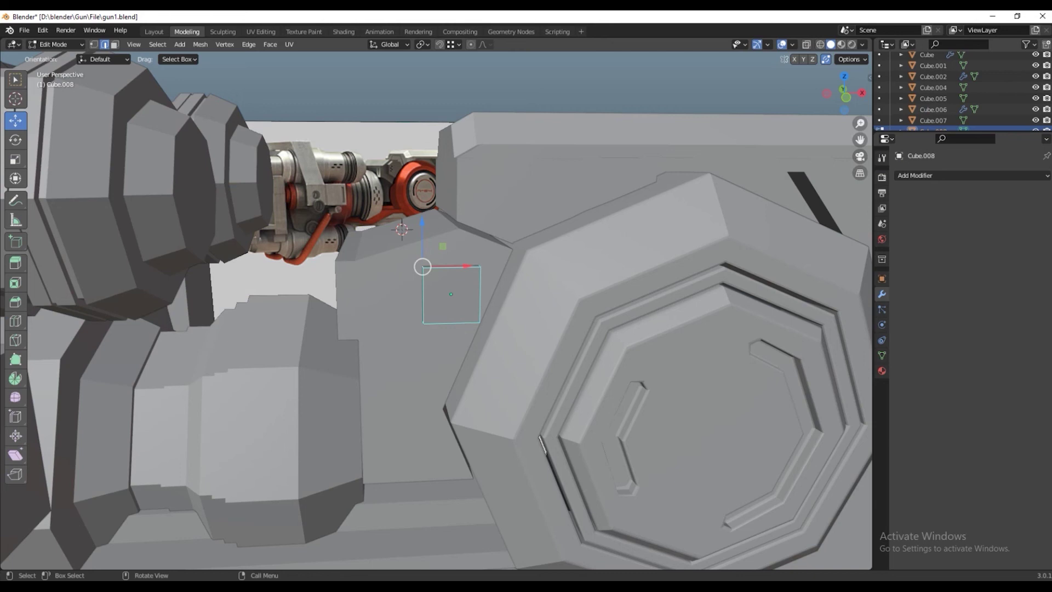
Raise Cube.008's selected face slightly along Z and shift its vertices along X
middle_drag(441, 299, 422, 296)
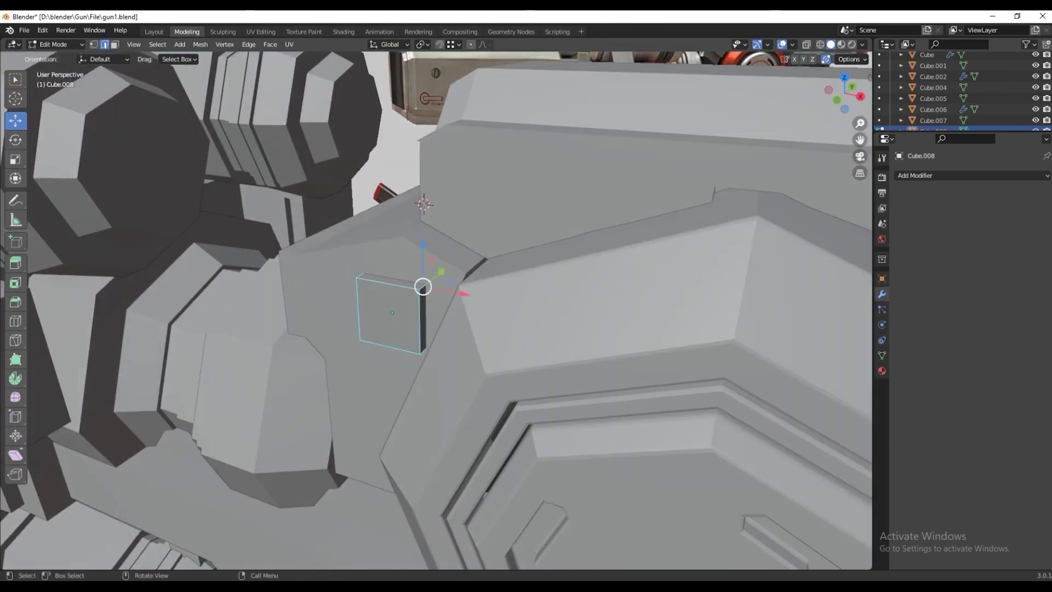
drag(422, 258, 423, 247)
middle_drag(423, 247, 405, 236)
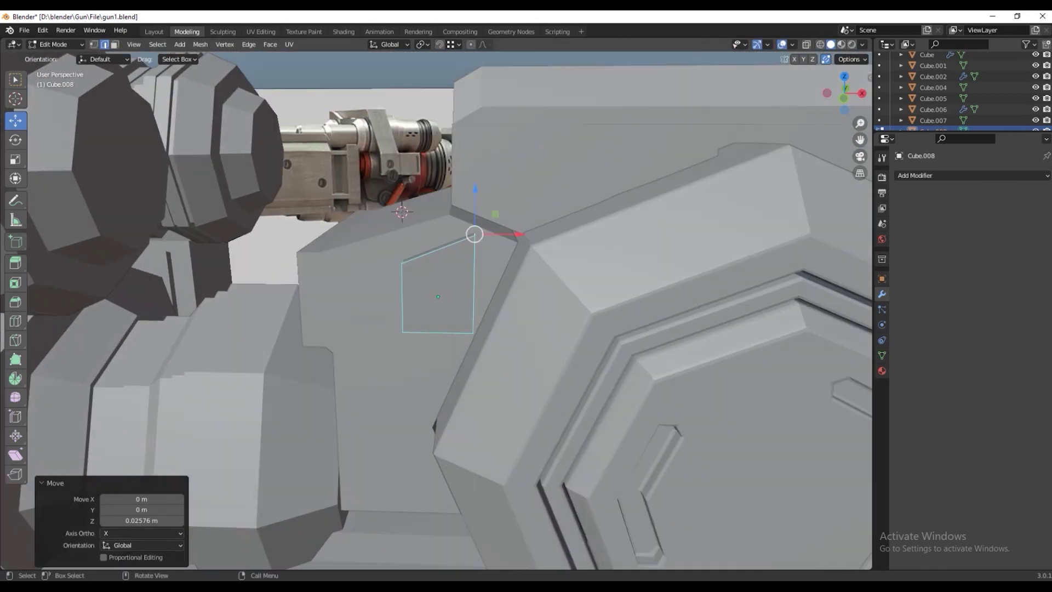
drag(516, 235, 457, 234)
middle_drag(456, 234, 438, 208)
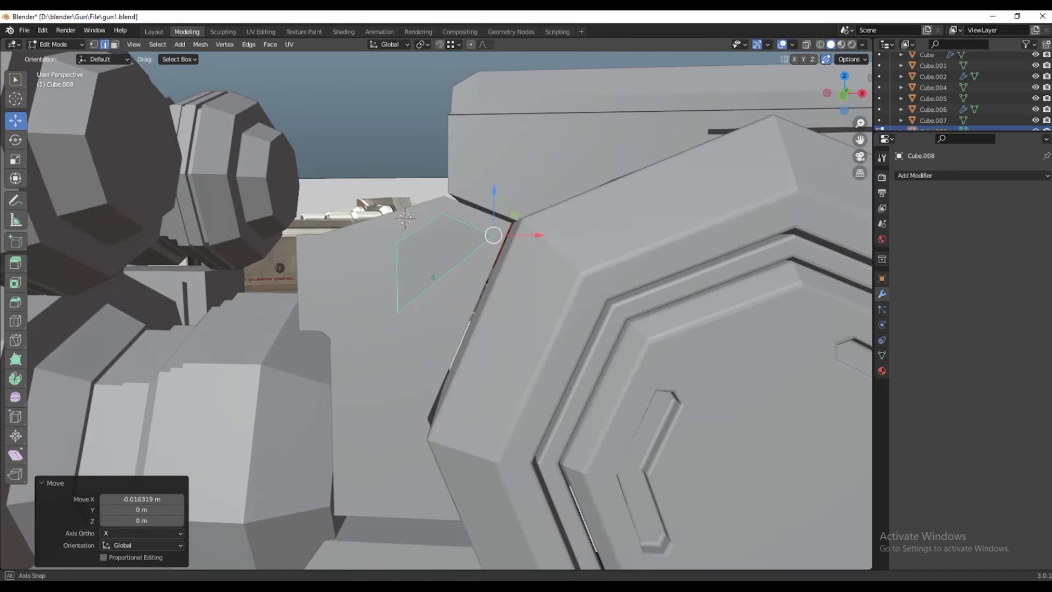
click(475, 270)
drag(507, 278, 505, 277)
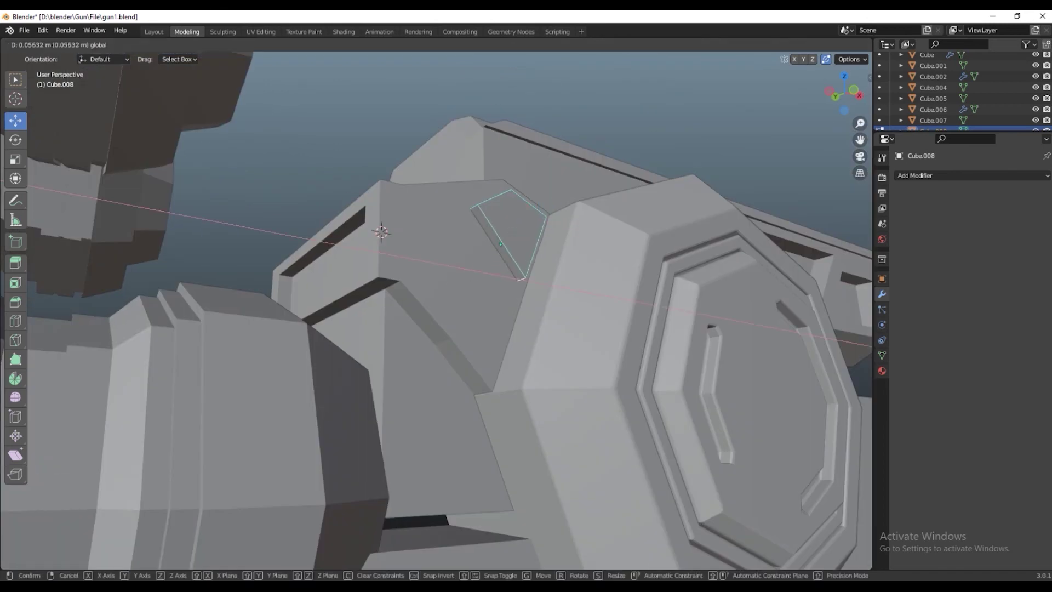
click(522, 279)
middle_drag(521, 280, 515, 296)
Slide the new face along Y to the right depth, then return to Object Mode
key(3)
click(512, 307)
drag(492, 275, 494, 274)
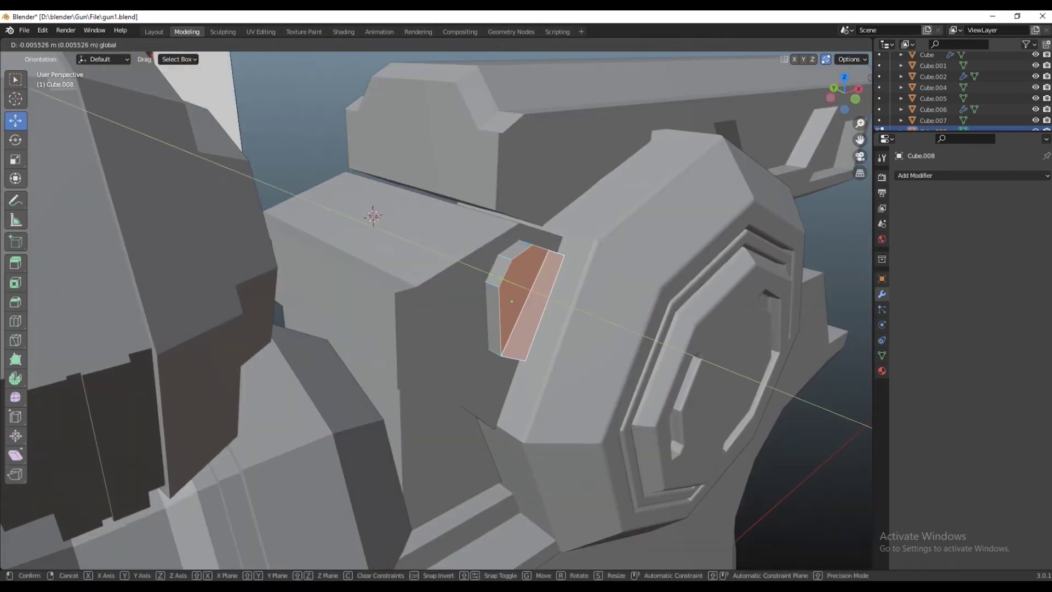
middle_drag(494, 274, 509, 258)
drag(506, 283, 507, 281)
click(507, 281)
mouse_move(507, 281)
middle_down()
mouse_move(482, 307)
mouse_move(450, 286)
middle_up()
key(Tab)
Add a small cube and position it under the barrel along X and Z
scroll(592, 256, down, 3)
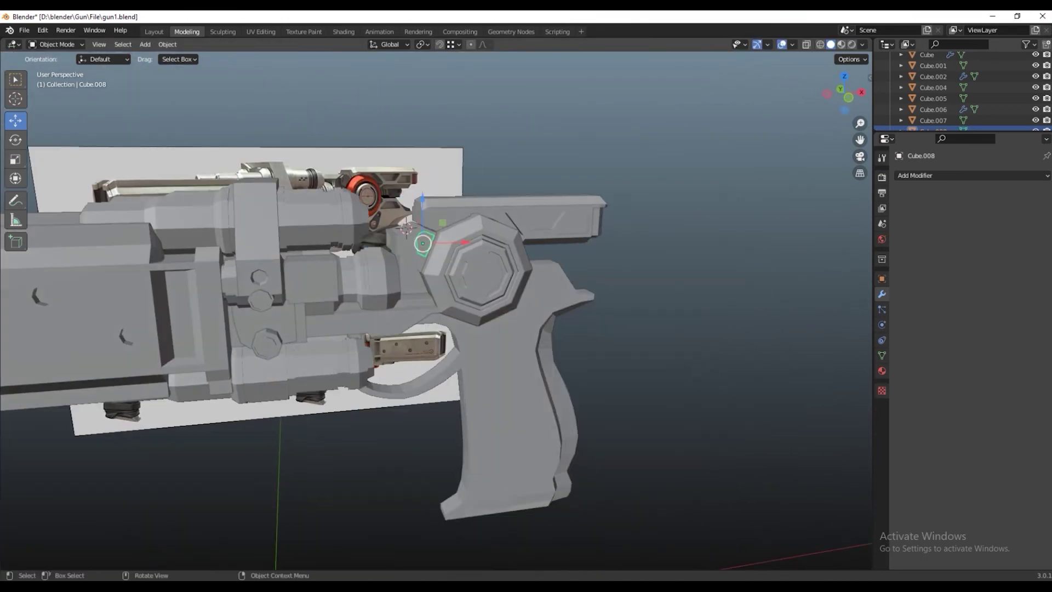
key(shift+a)
click(691, 266)
key(s)
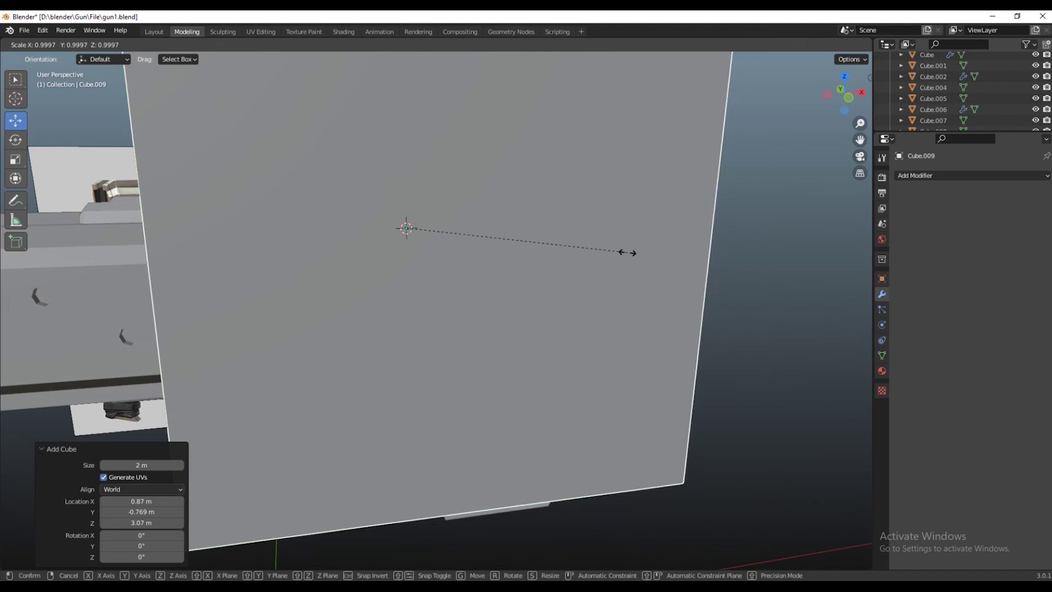
click(438, 206)
key(g)
key(x)
click(581, 220)
middle_drag(581, 219, 384, 263)
scroll(493, 246, up, 3)
key(g)
key(z)
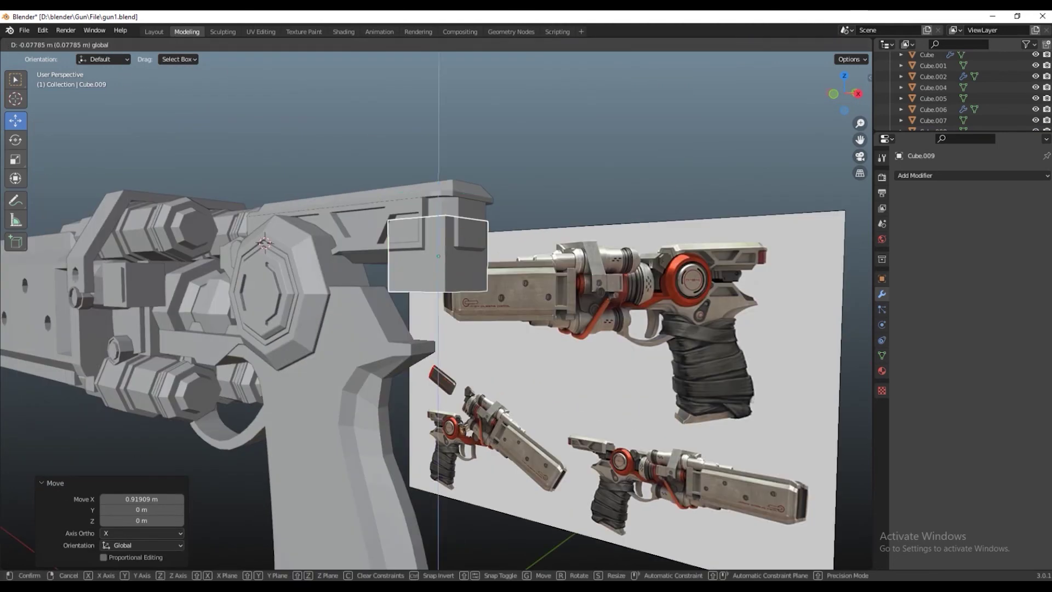
key(Return)
In front ortho Edit Mode, fit the block's left and right edges to the reference along X
key(Tab)
key(KP_1)
key(g)
key(x)
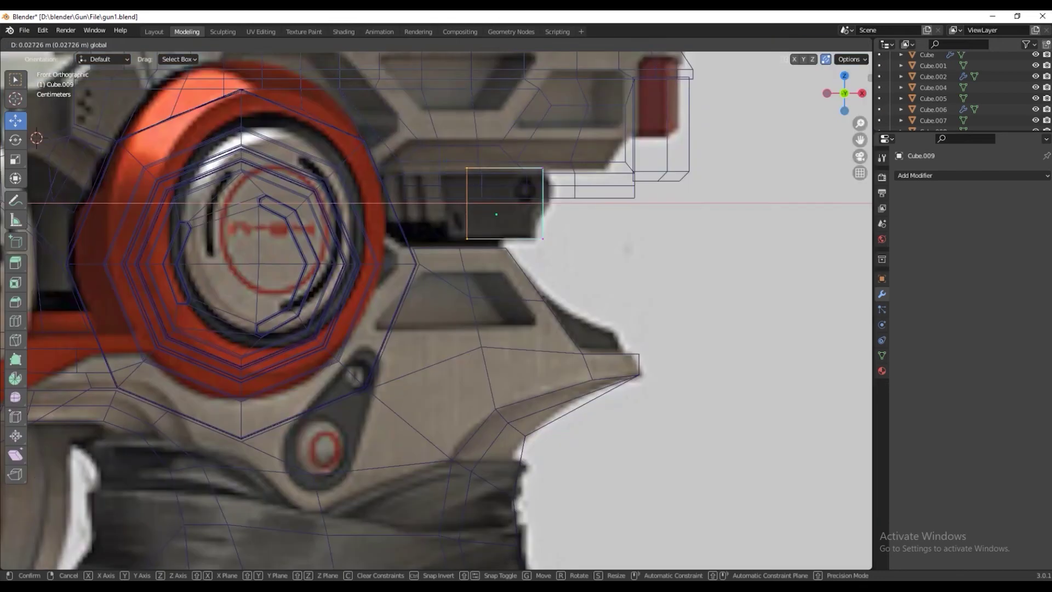
key(Return)
click(543, 203)
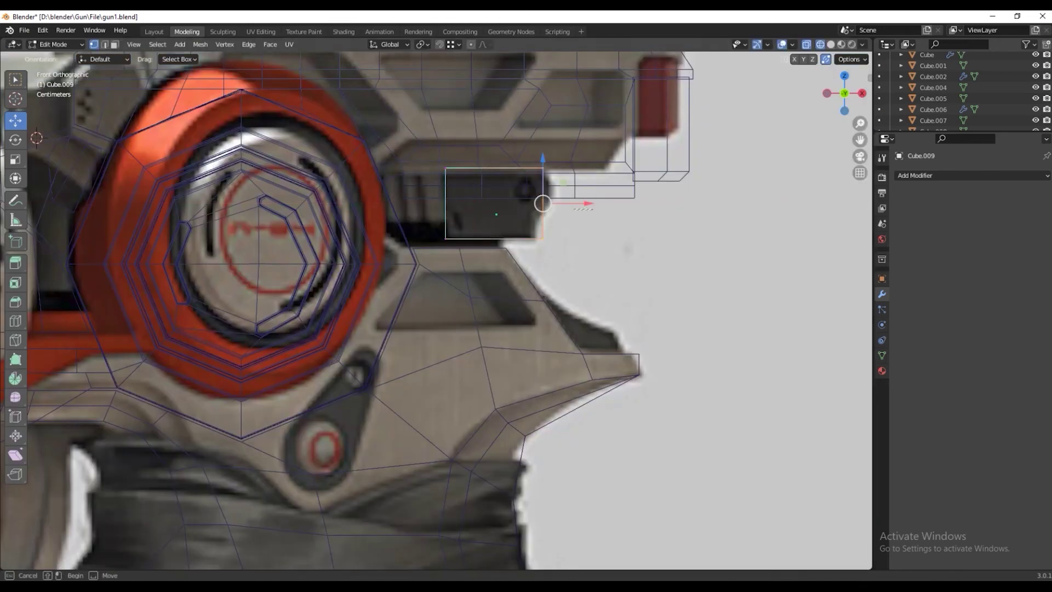
key(g)
key(x)
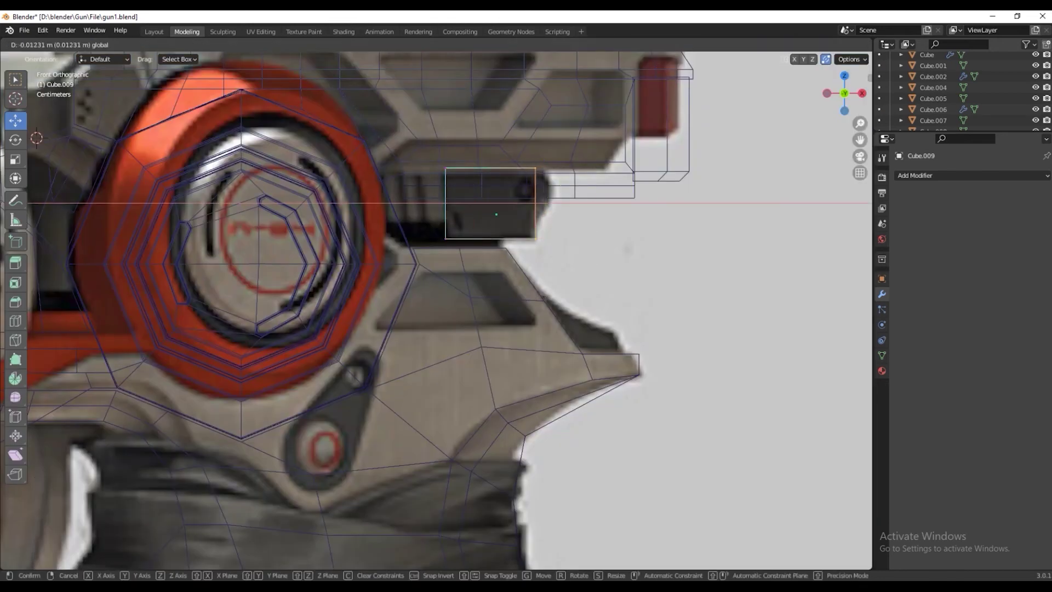
key(Return)
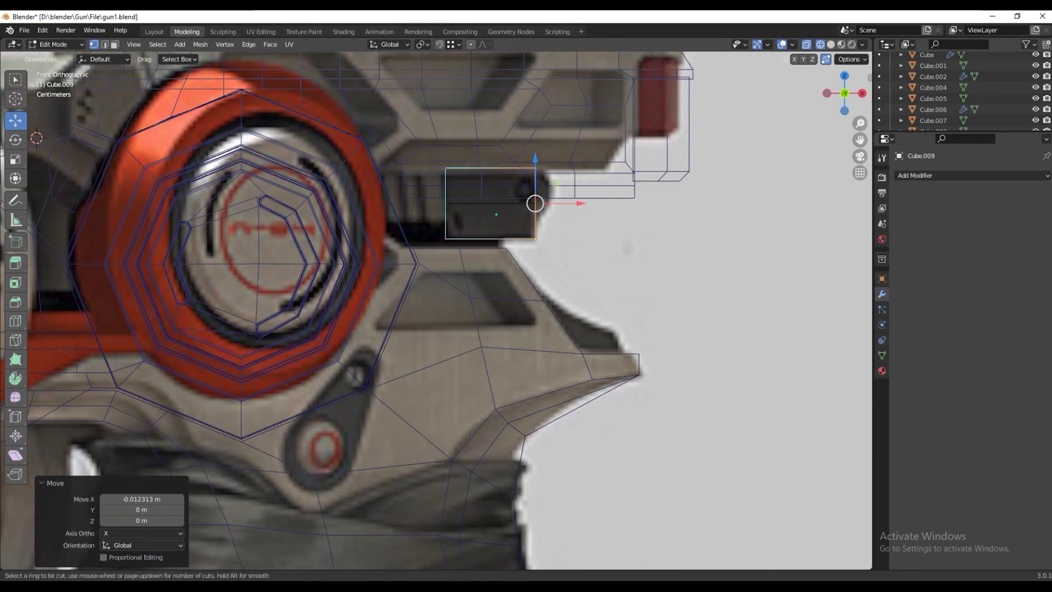
Add two horizontal loop cuts and pull the middle right-edge vertex out into a pointed tip
right_click(533, 204)
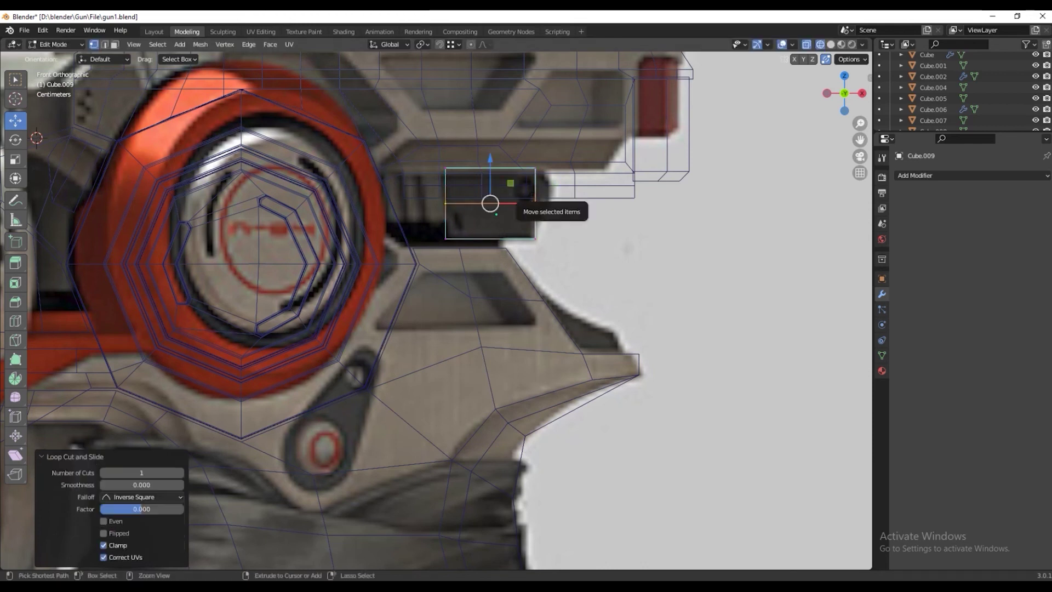
click(532, 204)
right_click(533, 203)
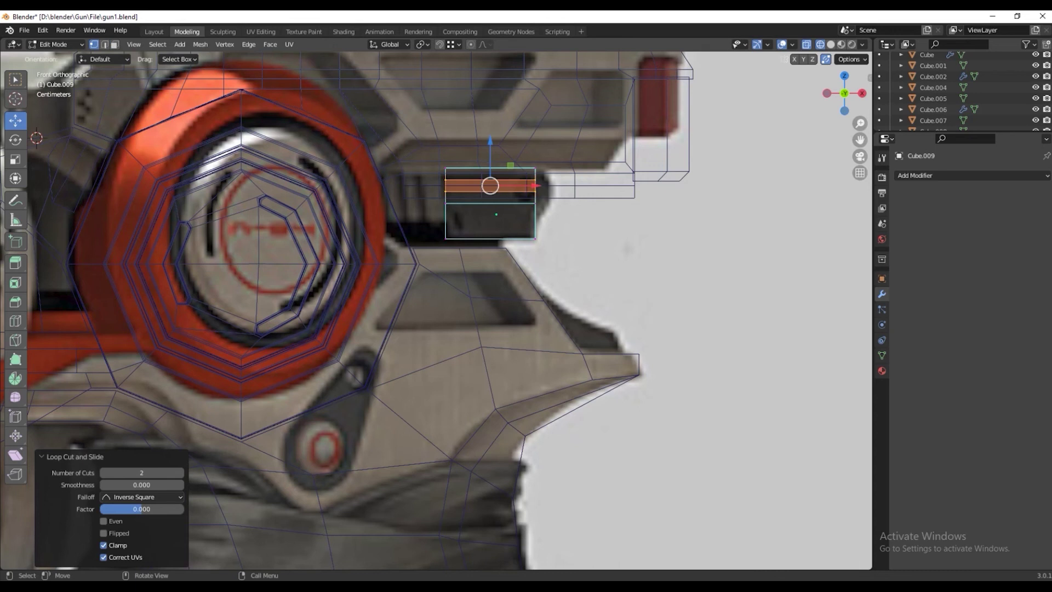
shift+middle_drag(533, 204, 531, 230)
click(533, 230)
scroll(533, 230, up, 2)
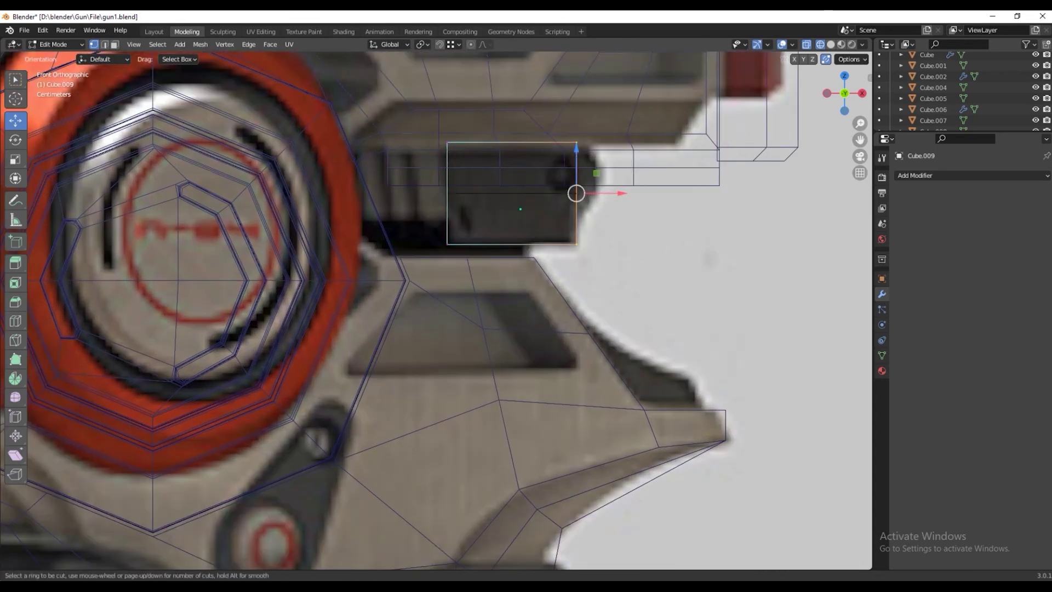
click(579, 200)
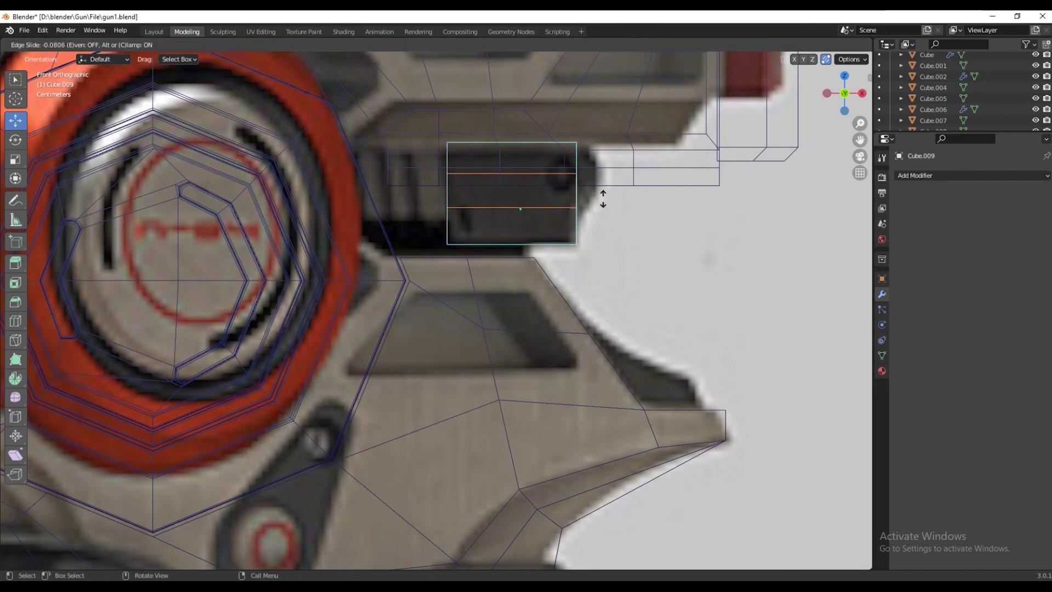
right_click(603, 199)
click(577, 176)
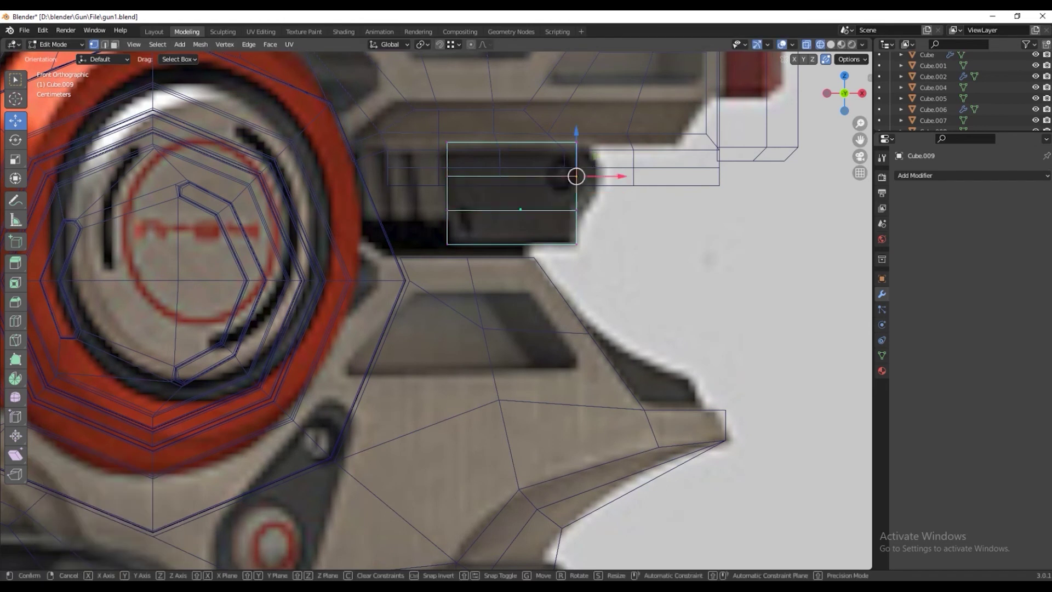
key(g)
key(x)
click(600, 176)
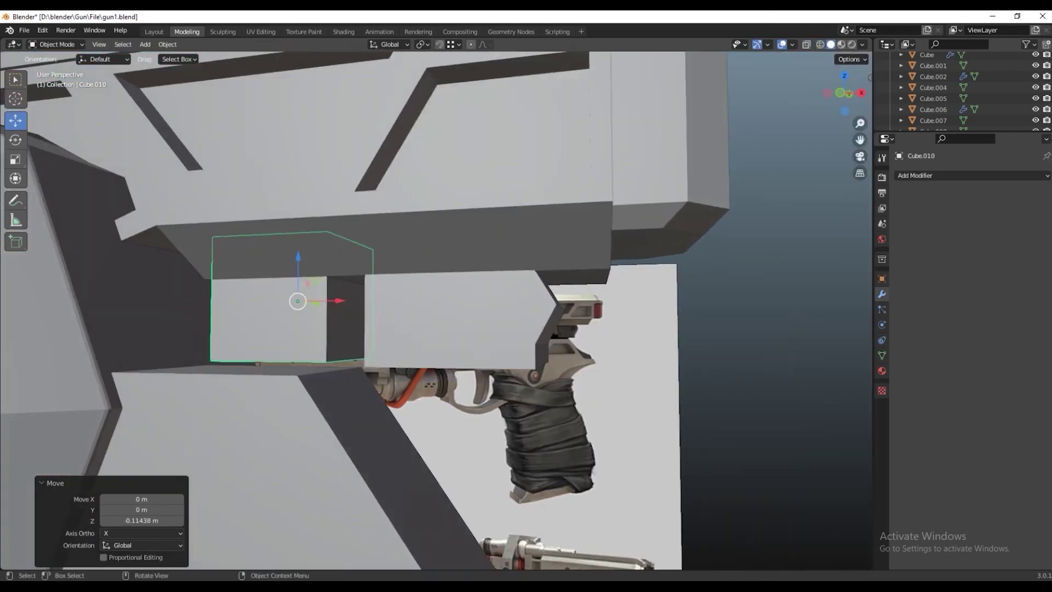
Resize Cube.010 and move its selected face along X
key(s)
click(304, 298)
key(s)
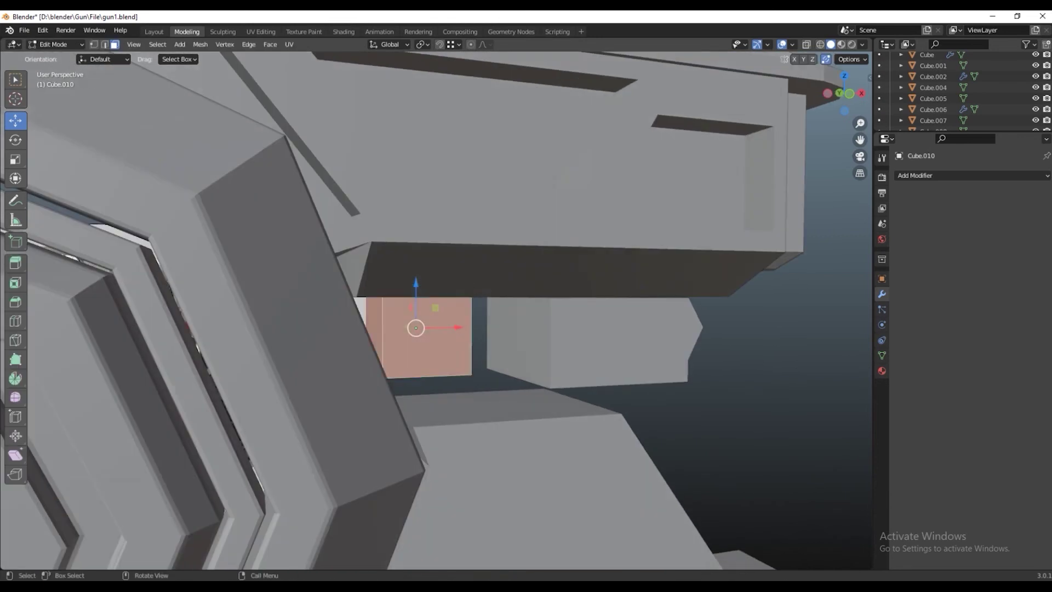
middle_drag(438, 328, 417, 328)
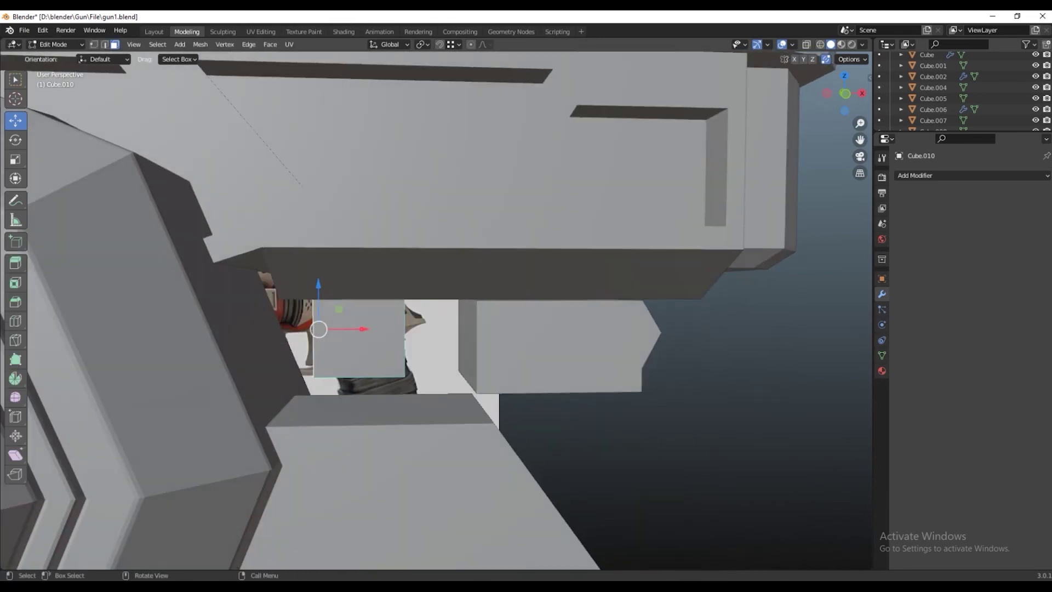
key(g)
key(x)
click(257, 293)
Delete two unneeded faces from the block, shifting a face along X between deletions
mouse_move(263, 329)
middle_down()
mouse_move(303, 341)
mouse_move(316, 313)
mouse_move(328, 313)
mouse_move(381, 322)
mouse_move(405, 343)
middle_up()
key(x)
click(303, 341)
key(g)
key(x)
click(315, 313)
key(x)
click(317, 322)
Fine-tune the face position along X and nudge it slightly upward
mouse_move(317, 323)
middle_down()
mouse_move(386, 280)
mouse_move(369, 317)
mouse_move(306, 323)
middle_up()
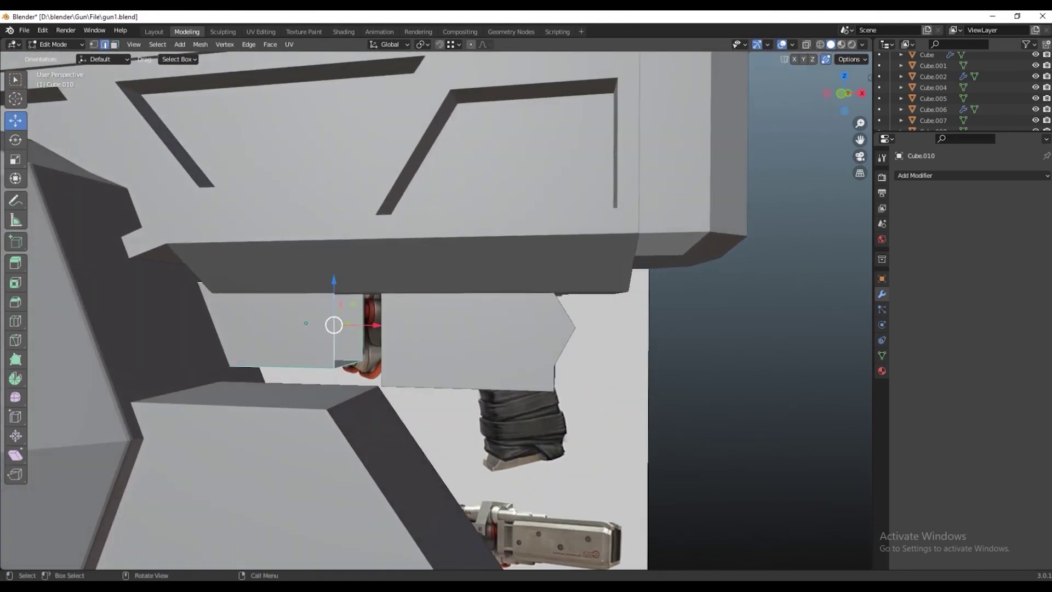
key(g)
key(x)
click(326, 313)
mouse_move(326, 313)
middle_down()
mouse_move(423, 310)
mouse_move(338, 308)
mouse_move(349, 308)
middle_up()
key(g)
key(x)
click(423, 311)
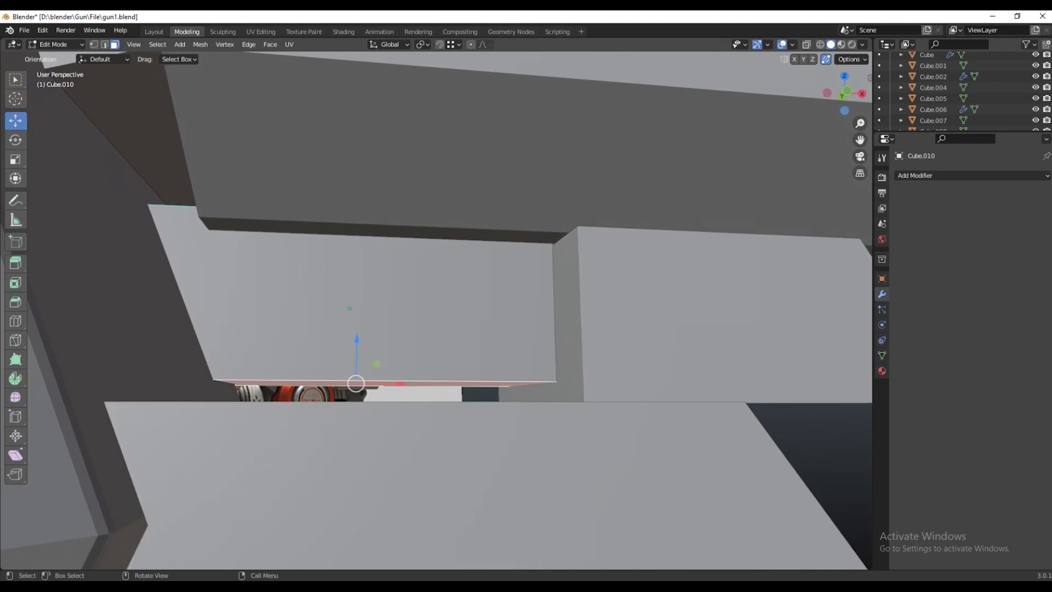
drag(357, 351, 356, 349)
mouse_move(357, 348)
middle_down()
mouse_move(375, 332)
mouse_move(351, 329)
mouse_move(384, 350)
mouse_move(392, 419)
middle_up()
click(380, 311)
Select the block's face and stretch it 1.635 times along Y
click(406, 419)
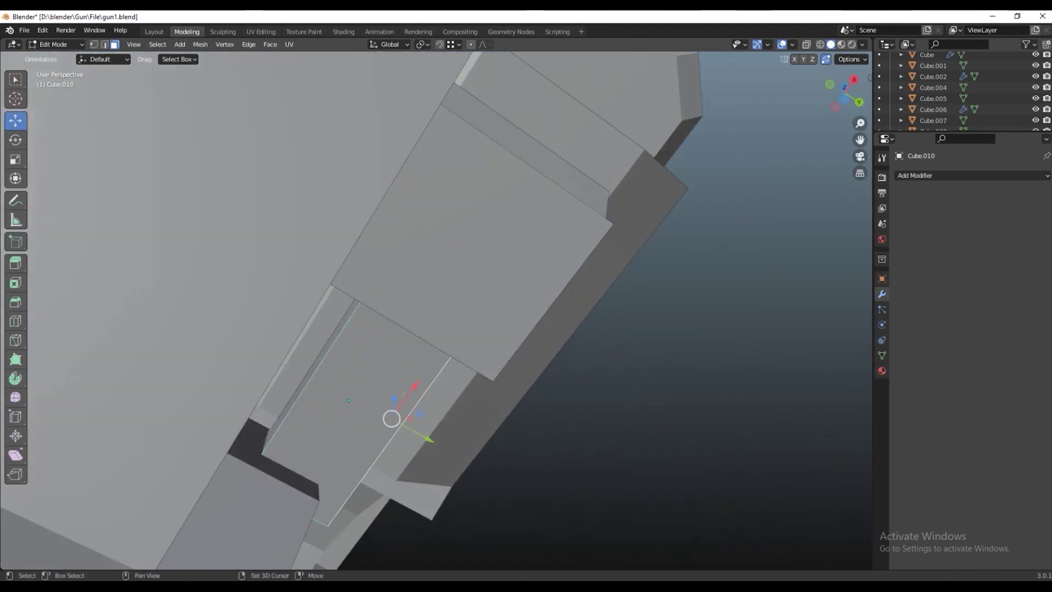
key(1)
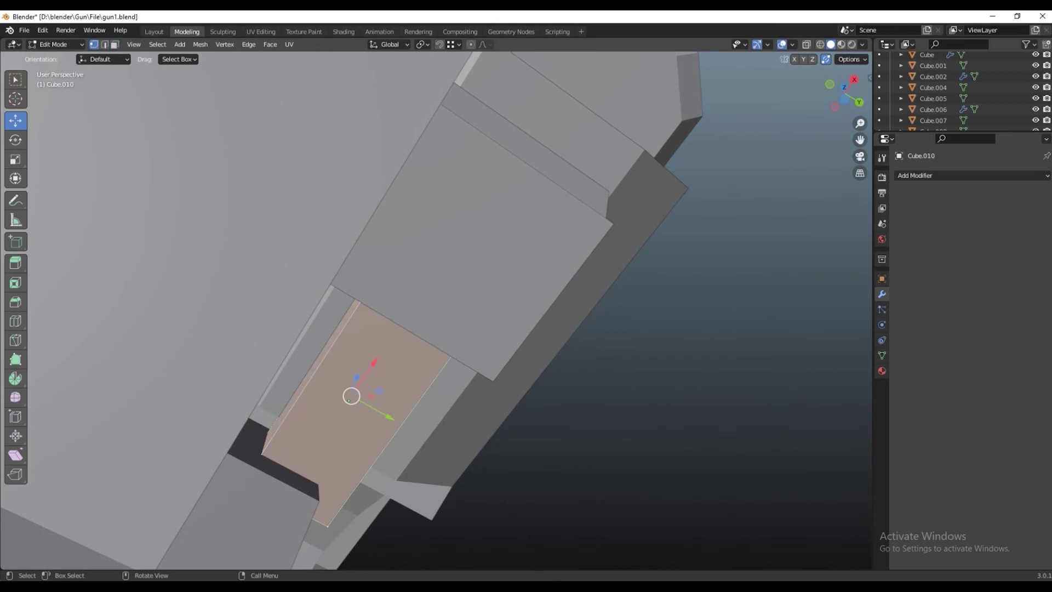
mouse_move(392, 419)
middle_down()
mouse_move(417, 390)
mouse_move(668, 566)
middle_up()
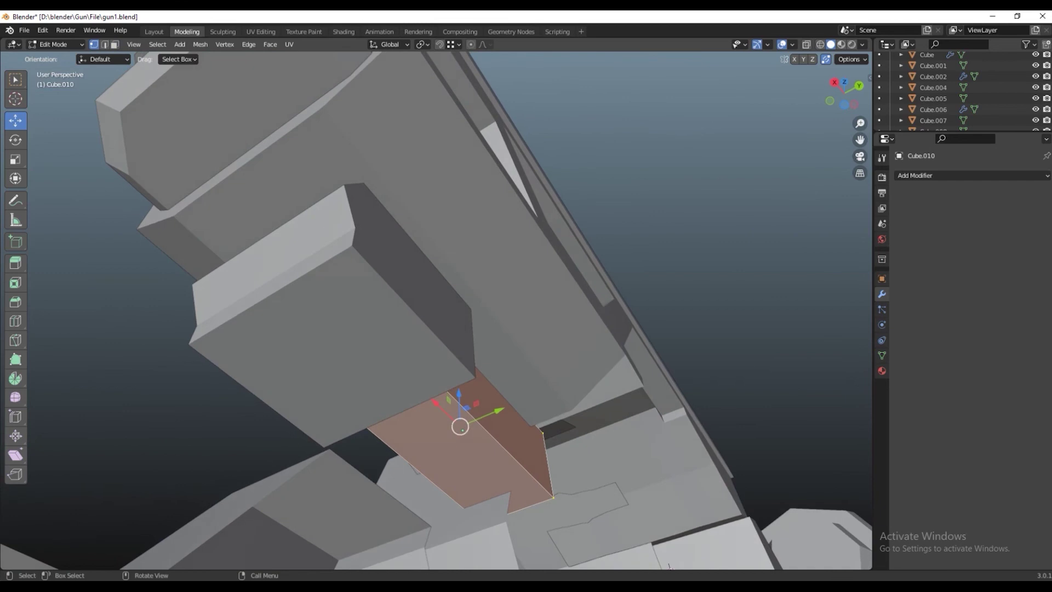
key(s)
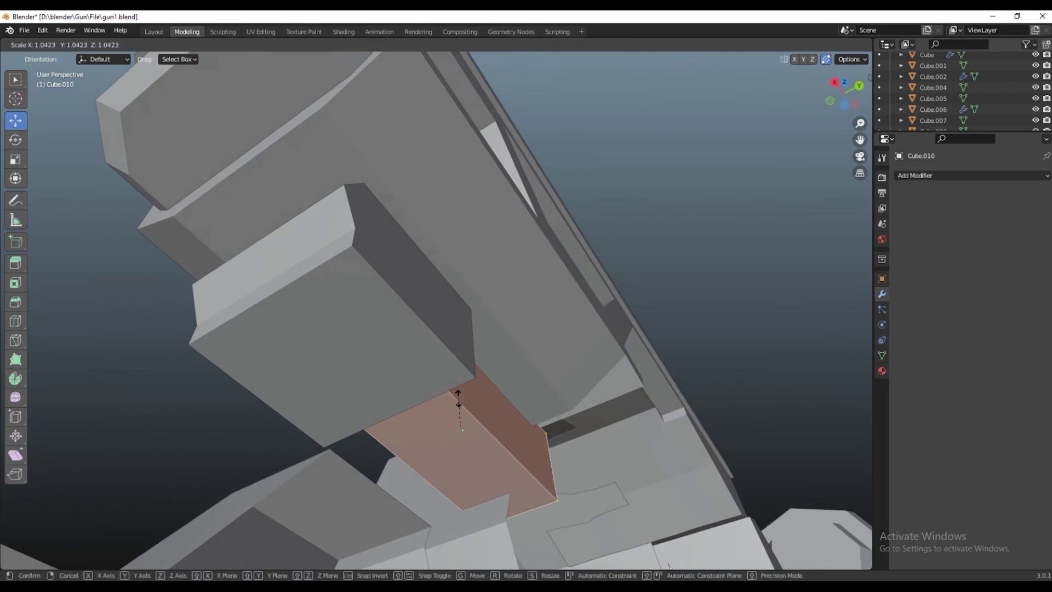
key(y)
click(482, 384)
mouse_move(482, 384)
middle_down()
mouse_move(384, 394)
mouse_move(483, 373)
mouse_move(438, 384)
mouse_move(482, 372)
mouse_move(466, 384)
middle_up()
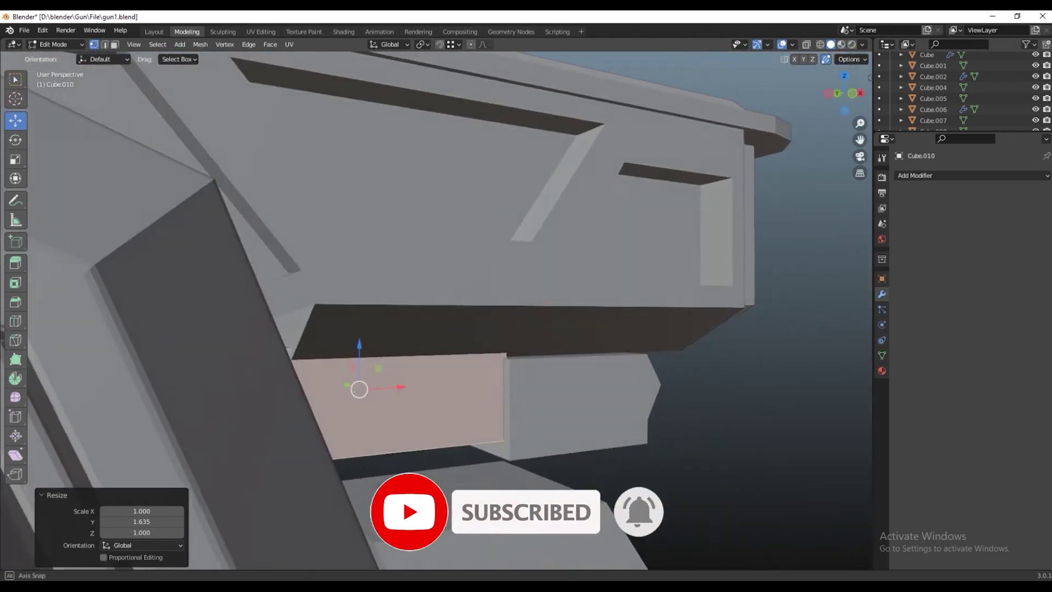
Lower Cube.009's top face along Z in Edit Mode to meet the barrel
key(Tab)
click(576, 400)
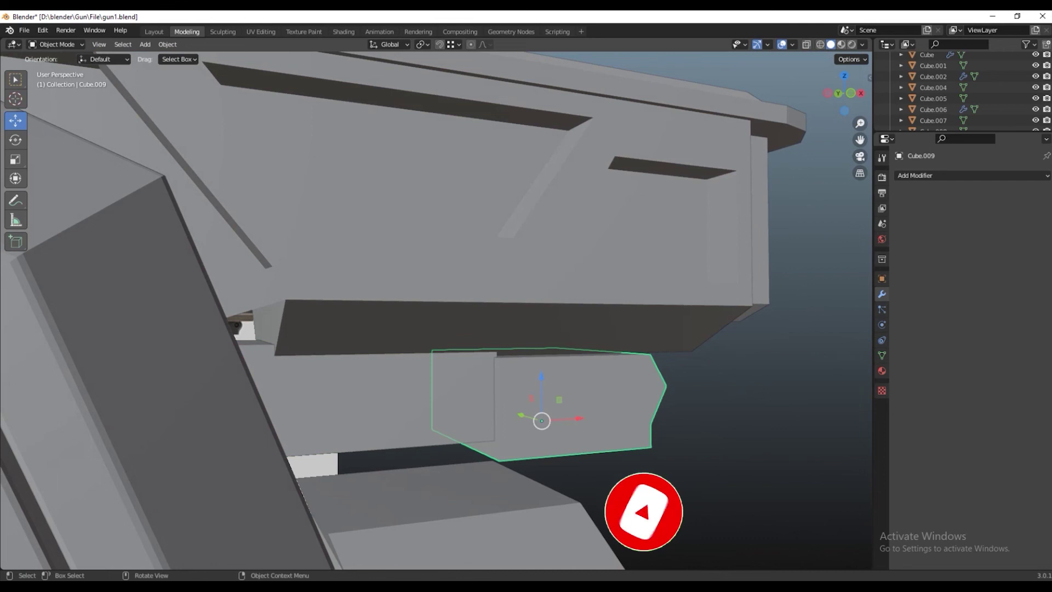
key(Tab)
mouse_move(482, 394)
middle_down()
mouse_move(548, 351)
mouse_move(614, 357)
middle_up()
click(555, 340)
key(3)
click(397, 361)
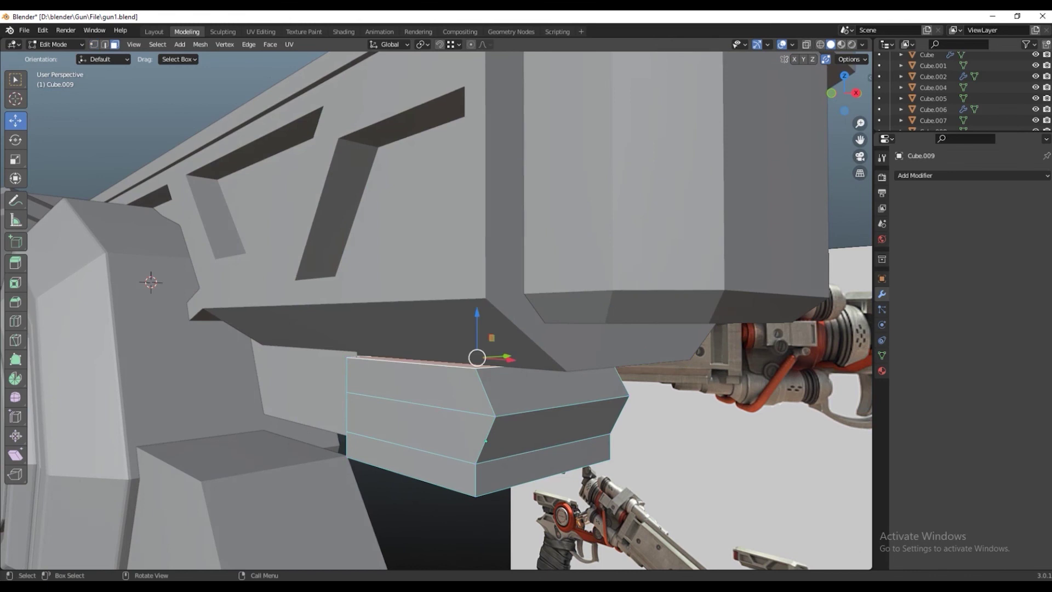
middle_drag(397, 361, 526, 417)
key(g)
key(z)
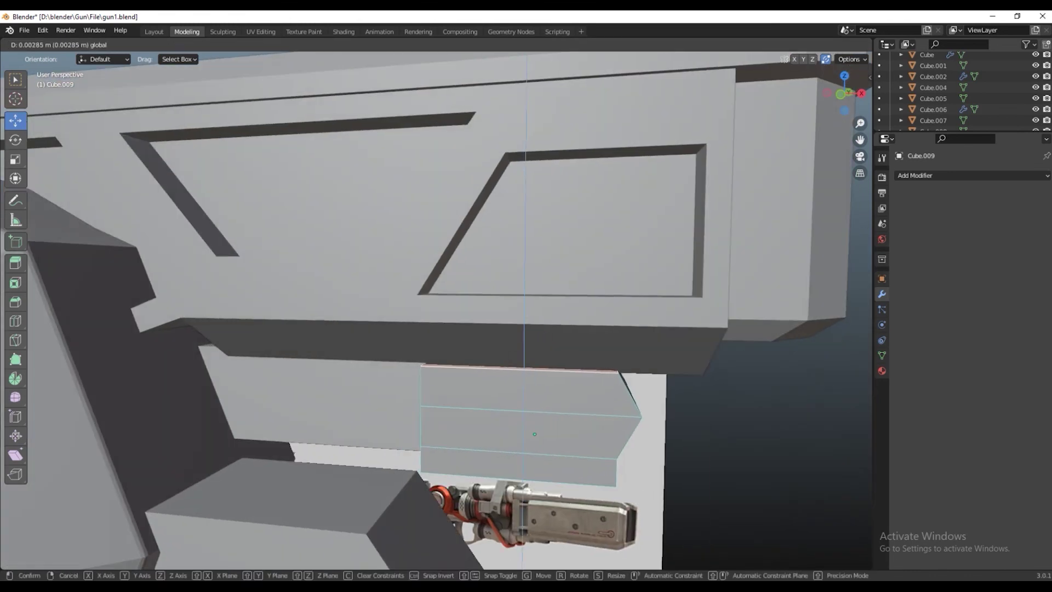
click(534, 439)
Raise Cube.009's selected faces slightly along Z and return to Object Mode
middle_drag(535, 438, 559, 357)
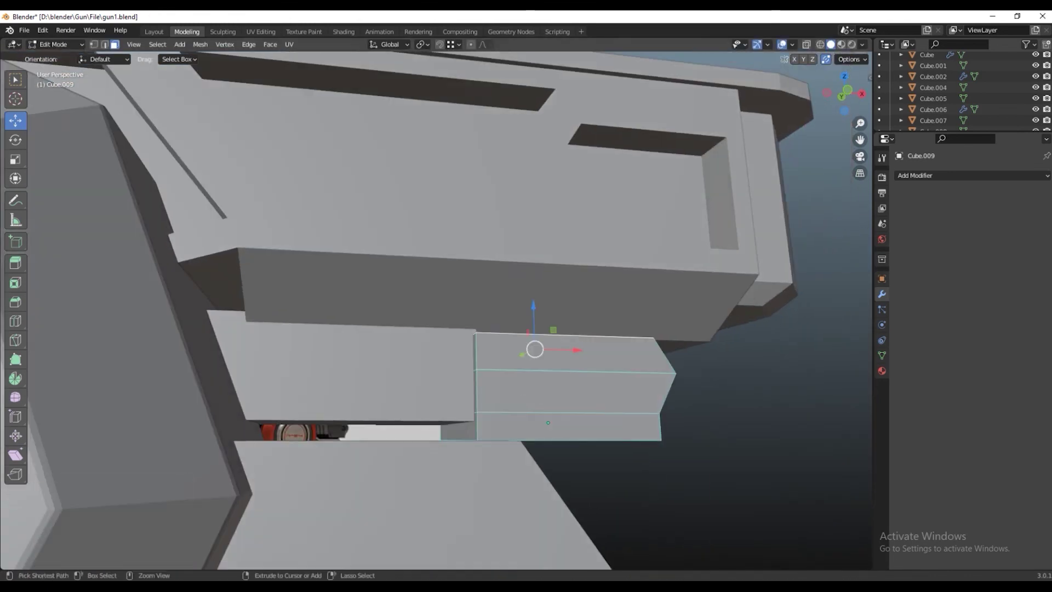
key(g)
key(z)
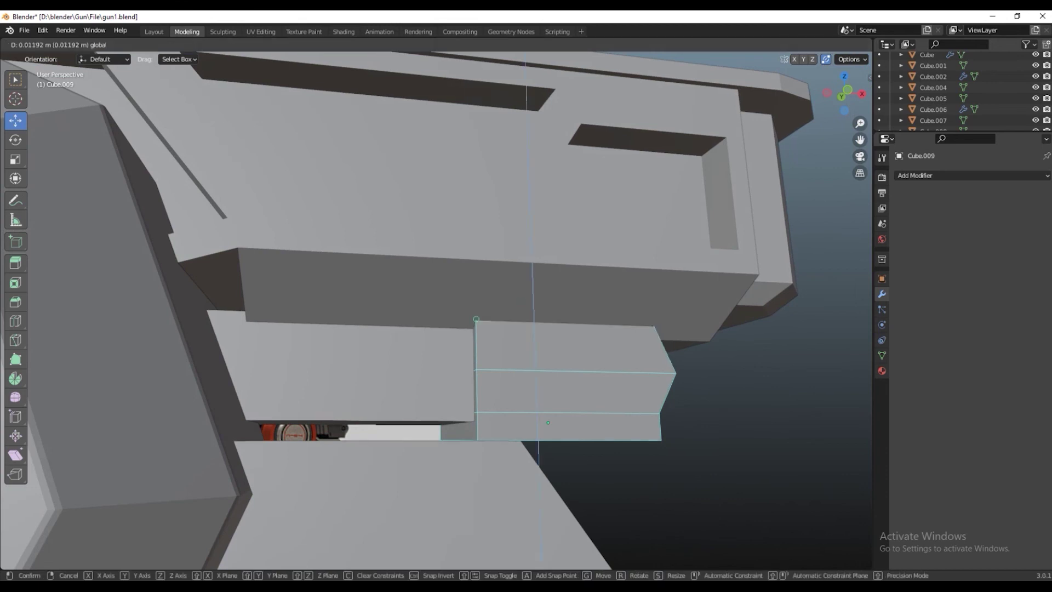
key(Return)
middle_drag(548, 384, 526, 236)
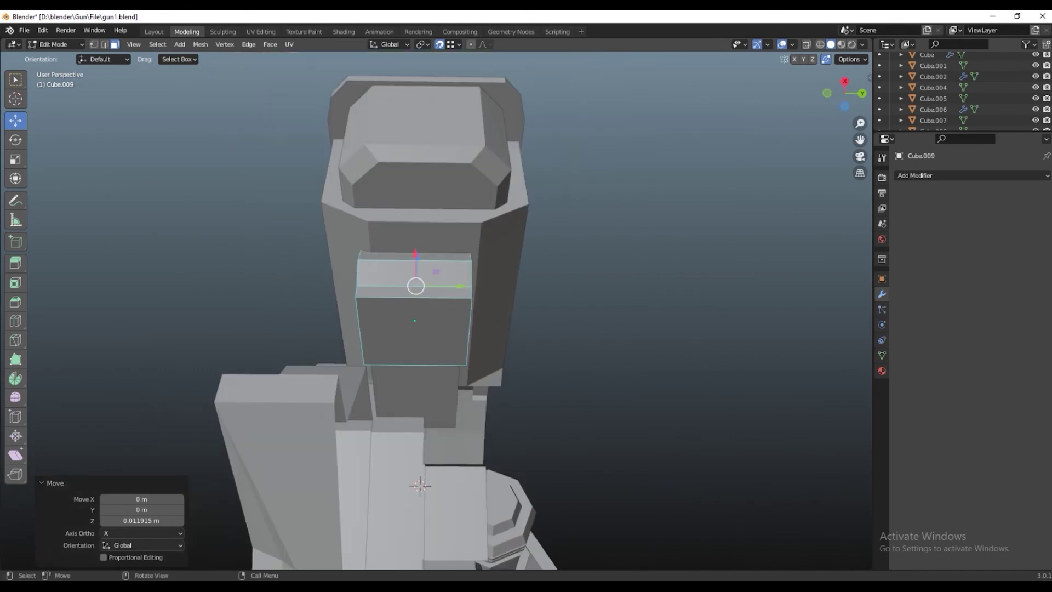
key(Tab)
Shift Cube.009 along Y, then slide Cube.010 0.011976 m along Y against it
middle_drag(455, 329, 447, 320)
mouse_move(445, 320)
mouse_down()
mouse_move(474, 311)
mouse_move(469, 323)
mouse_up()
mouse_move(469, 324)
middle_down()
mouse_move(466, 263)
mouse_move(427, 208)
mouse_move(406, 285)
mouse_move(411, 384)
middle_up()
click(411, 383)
drag(452, 395, 468, 393)
mouse_move(467, 393)
middle_down()
mouse_move(296, 322)
mouse_move(287, 333)
middle_up()
Save gun1.blend and reselect Cube.010
key(ctrl+s)
mouse_move(401, 356)
middle_down()
mouse_move(351, 379)
mouse_move(357, 368)
middle_up()
click(362, 378)
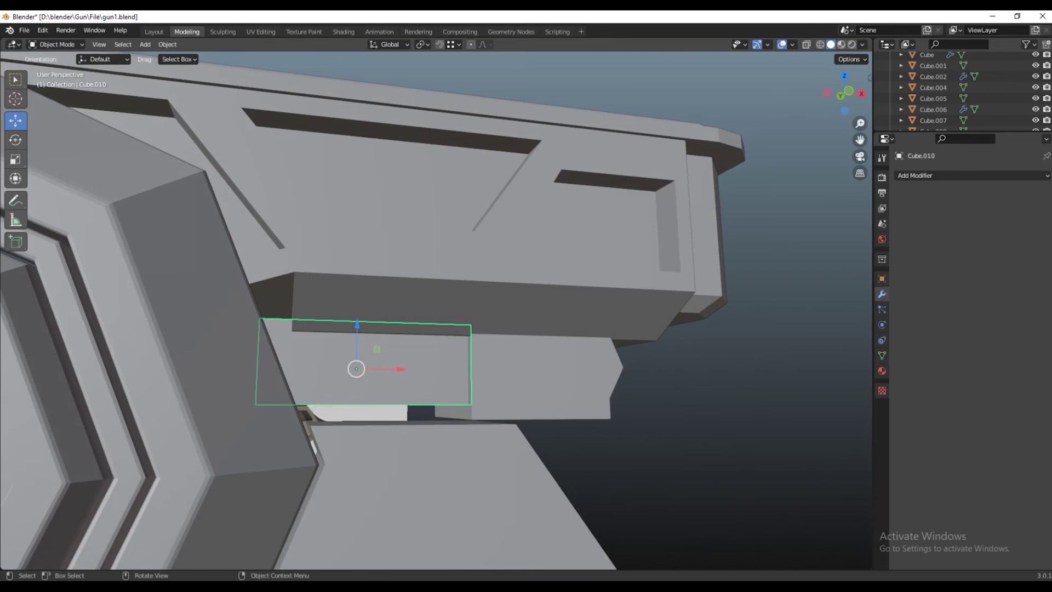
Add six evenly spaced, centred loop cuts across the grip block Cube.010
key(Tab)
key(ctrl+r)
scroll(359, 368, up, 2)
scroll(359, 368, up, 1)
scroll(359, 369, up, 2)
click(359, 368)
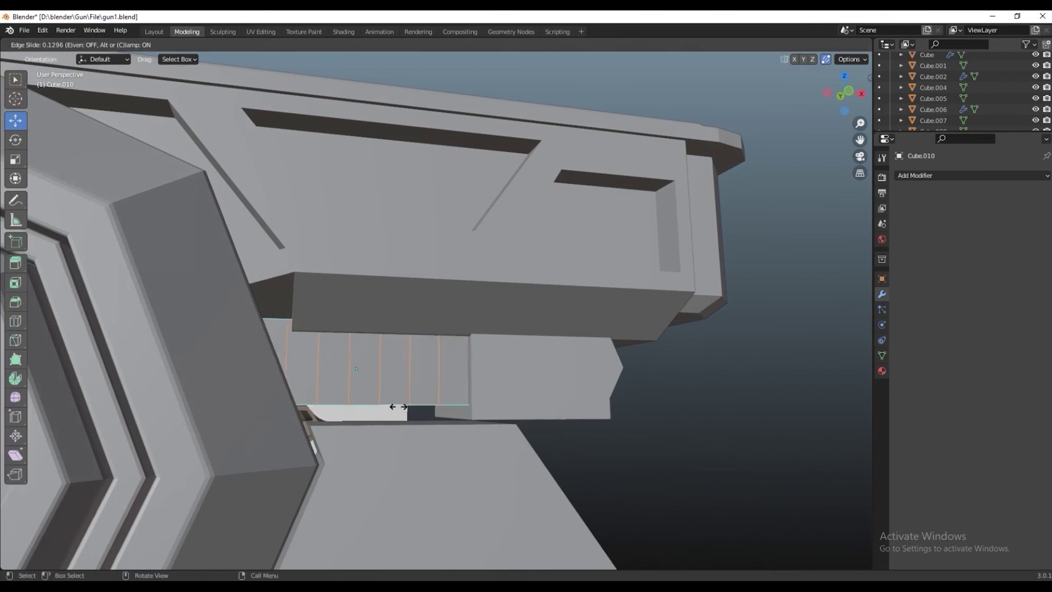
right_click(359, 368)
middle_drag(359, 368, 361, 373)
Bevel the six loop cuts into strips and sink them with Extrude Along Normals
key(ctrl+b)
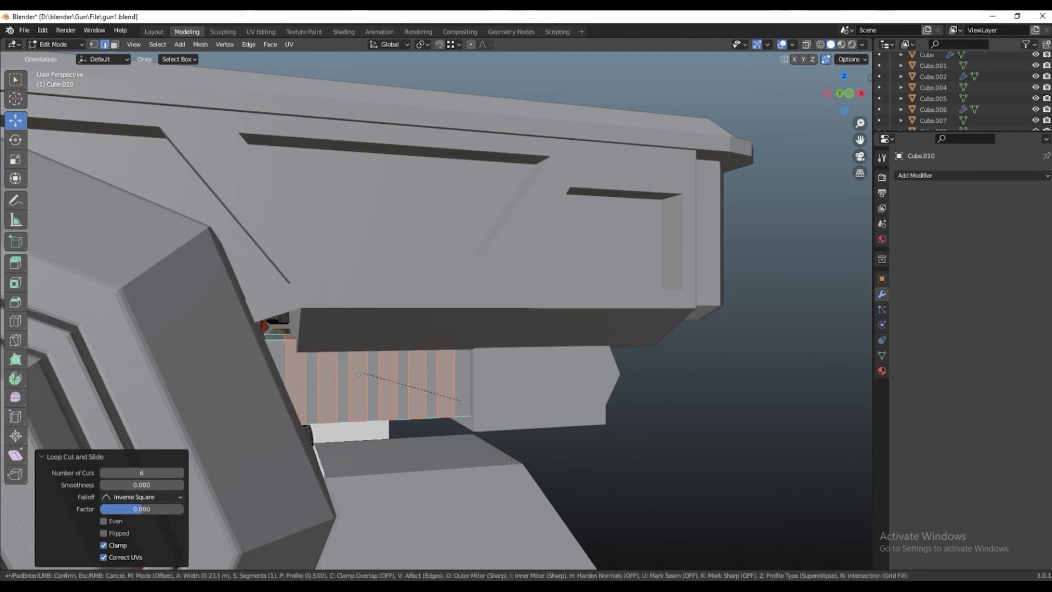
click(456, 400)
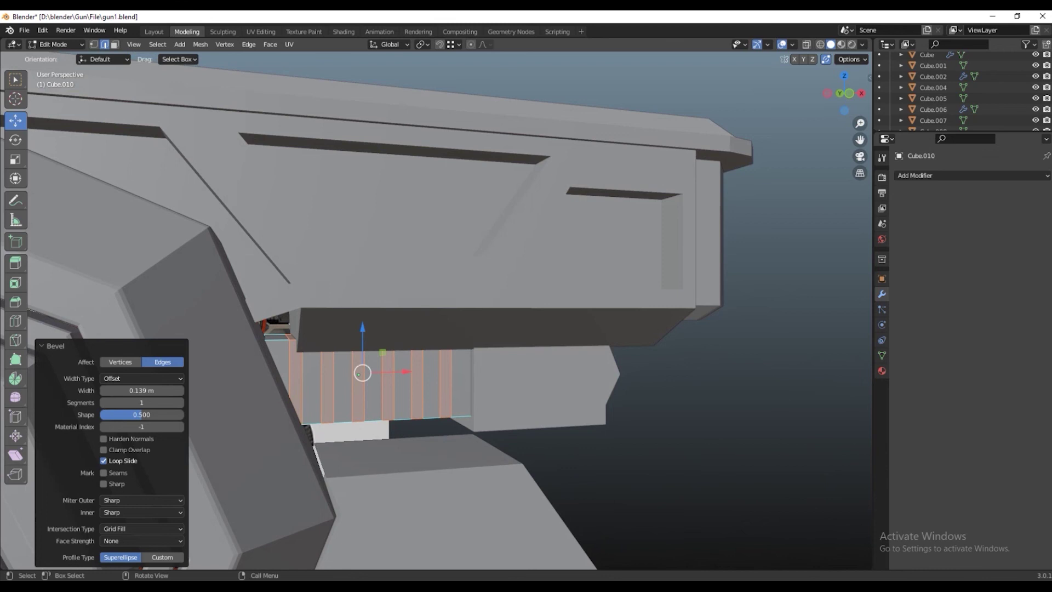
drag(16, 263, 66, 316)
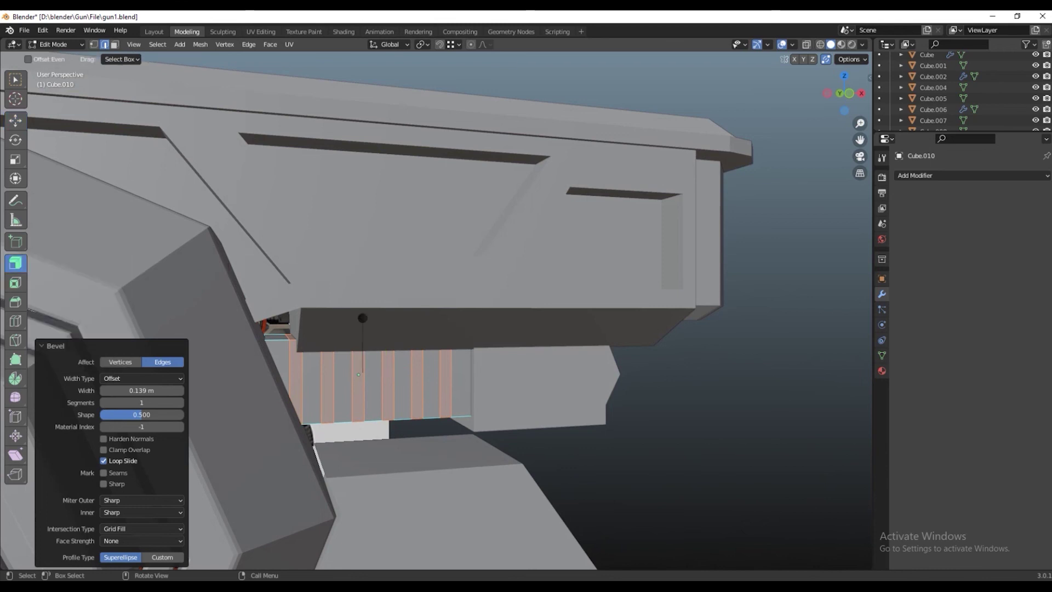
drag(362, 317, 741, 233)
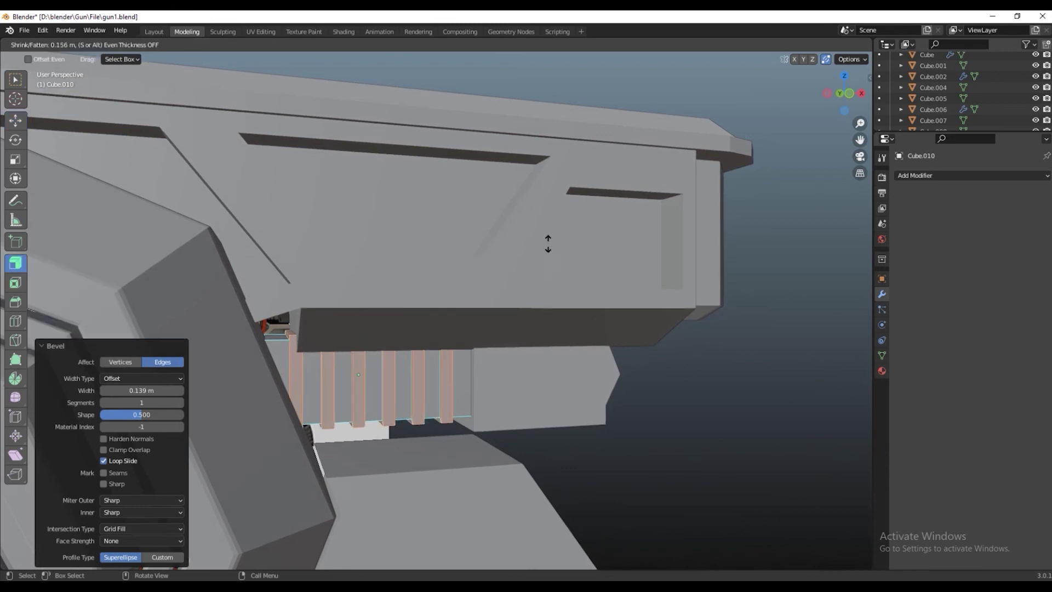
drag(741, 233, 741, 233)
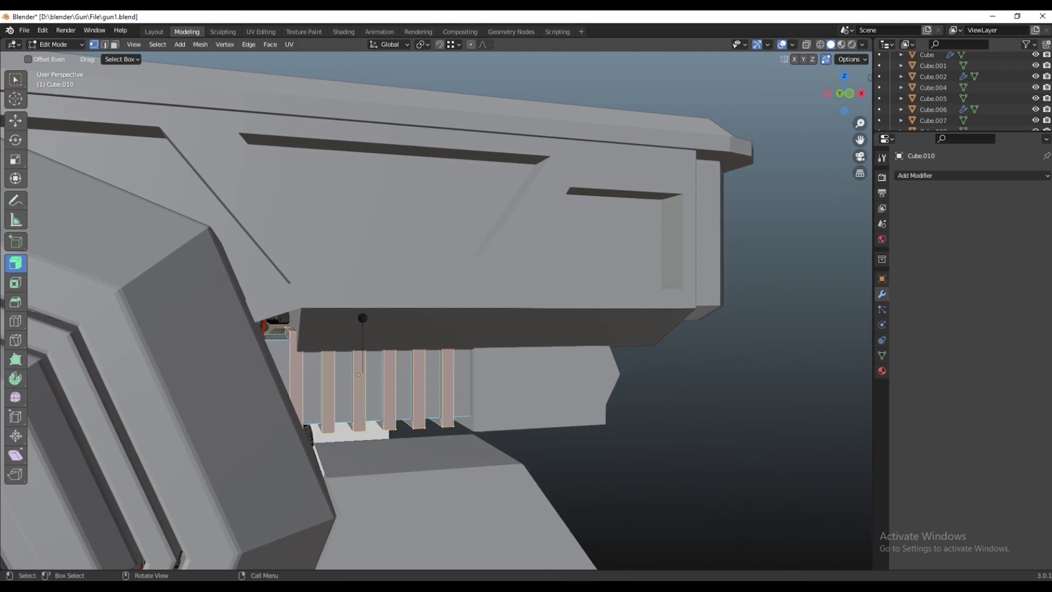
click(15, 120)
Leave Edit Mode and lower Cube.010 slightly along Z in two small moves
key(Tab)
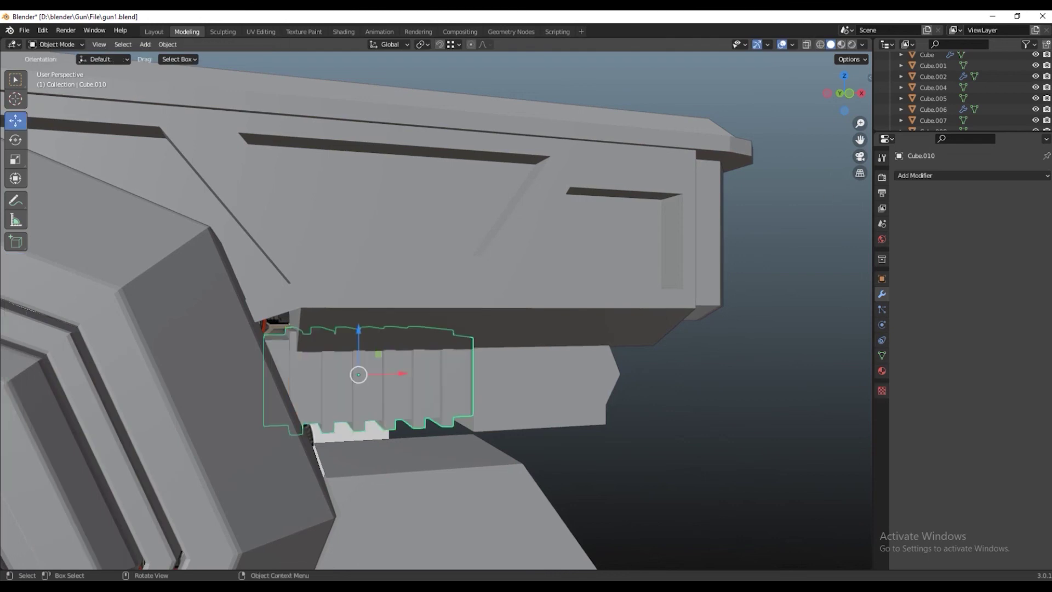
key(g)
key(z)
key(Return)
middle_drag(358, 380, 350, 394)
key(g)
key(z)
key(Return)
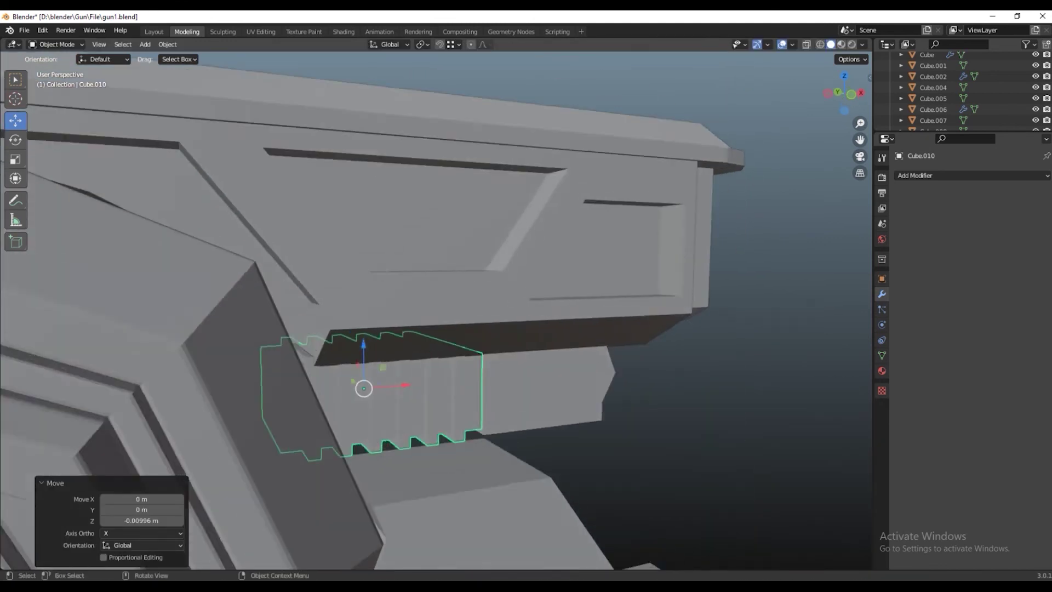
In edge mode, push the selected grip strips deeper along their normals
key(Tab)
key(2)
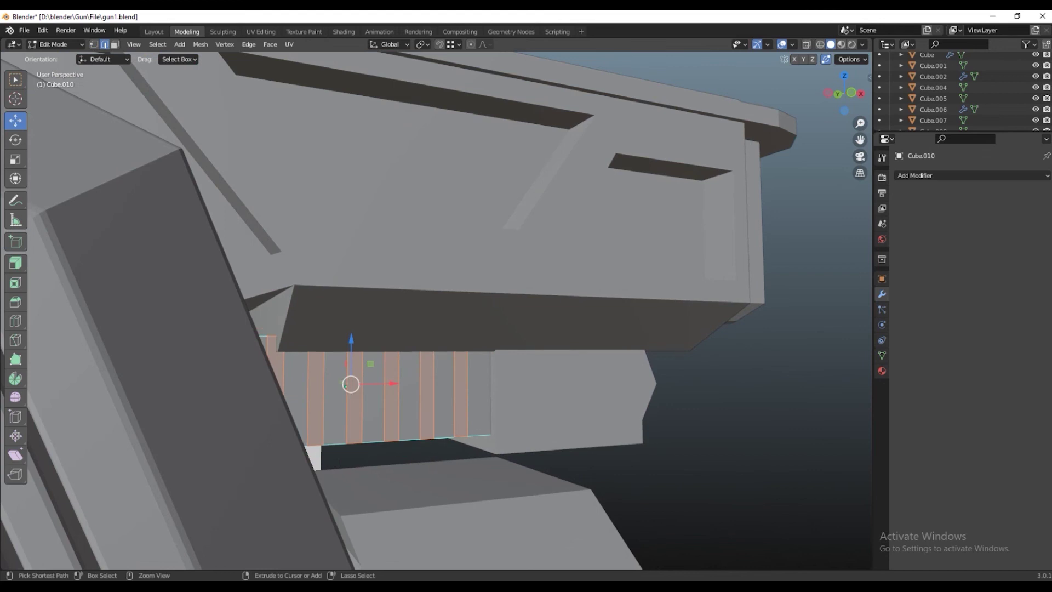
key(shift+space)
key(e)
mouse_move(343, 336)
mouse_down()
mouse_move(209, 447)
mouse_move(218, 442)
mouse_up()
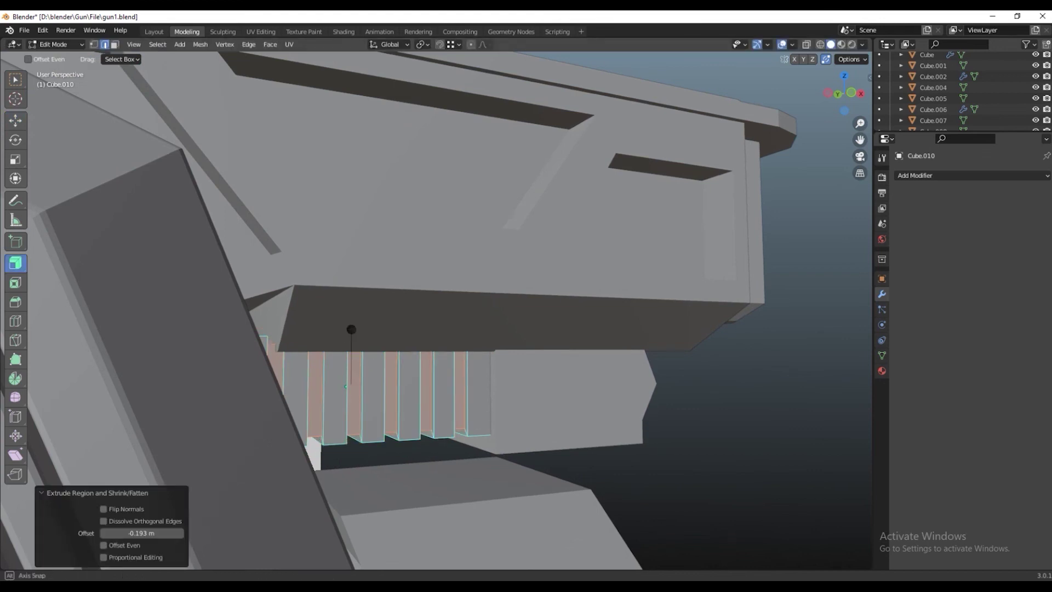
middle_drag(352, 329, 341, 325)
Return to Object Mode and adjust the grip block's height along Z once more
key(shift+space)
key(g)
key(Tab)
middle_drag(339, 381, 351, 357)
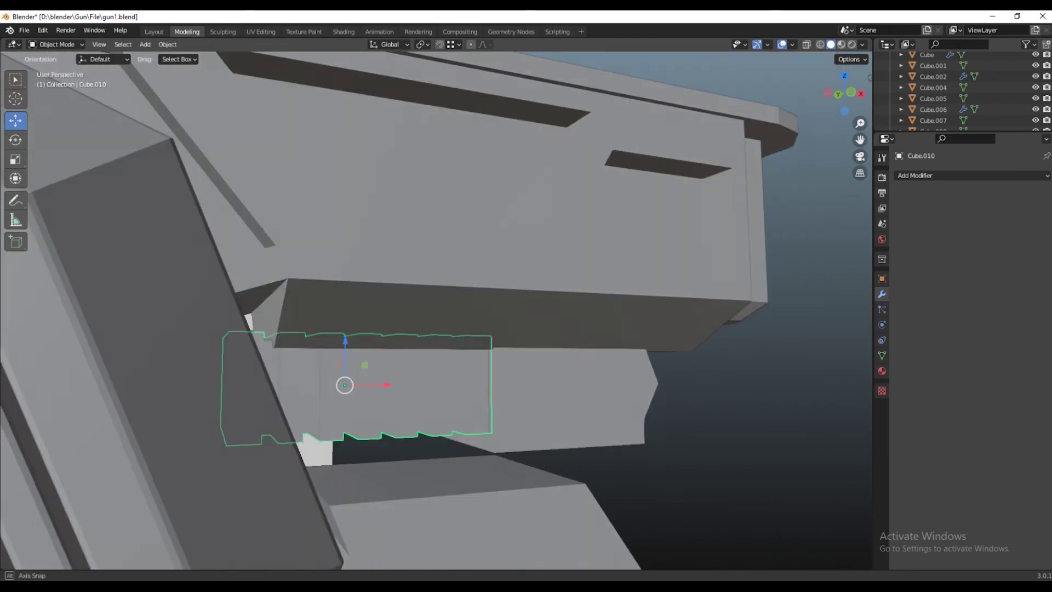
key(g)
key(z)
click(346, 397)
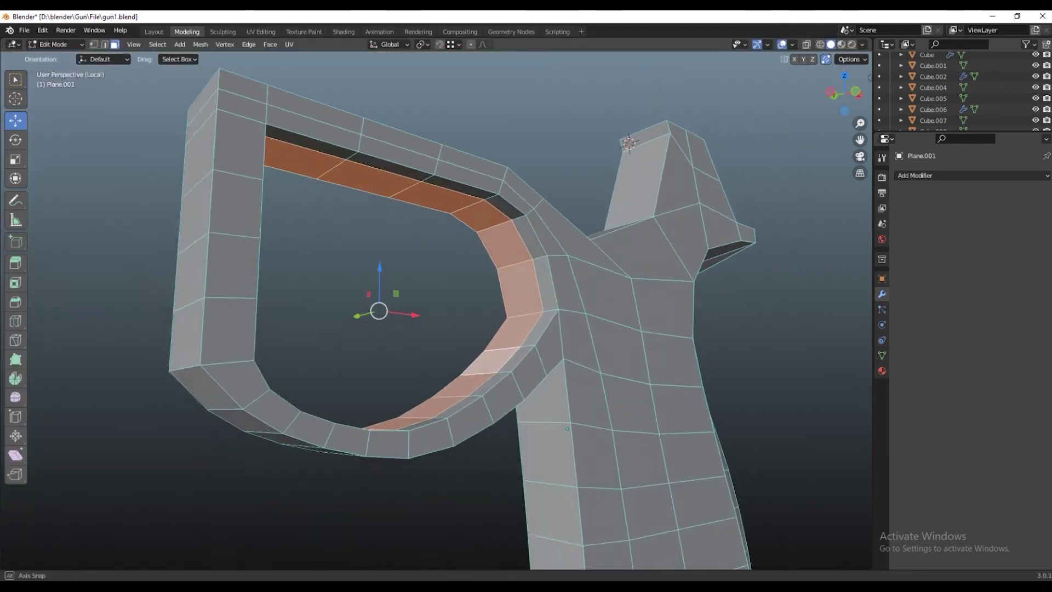
Extrude the guard's inner face loop along normals by 0.0015 m
scroll(292, 330, down, 1)
middle_drag(292, 330, 322, 347)
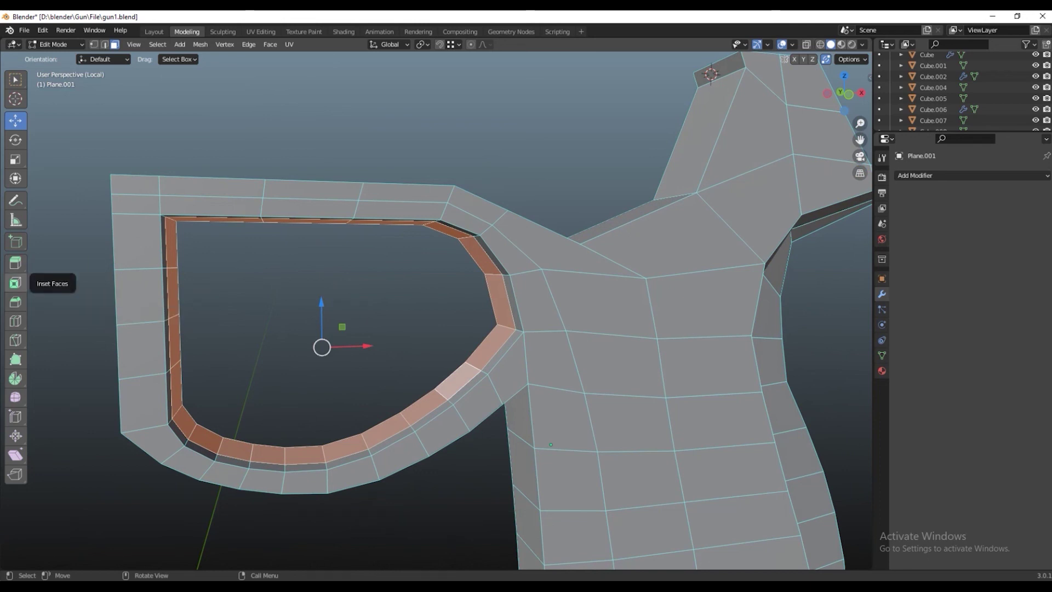
click(16, 263)
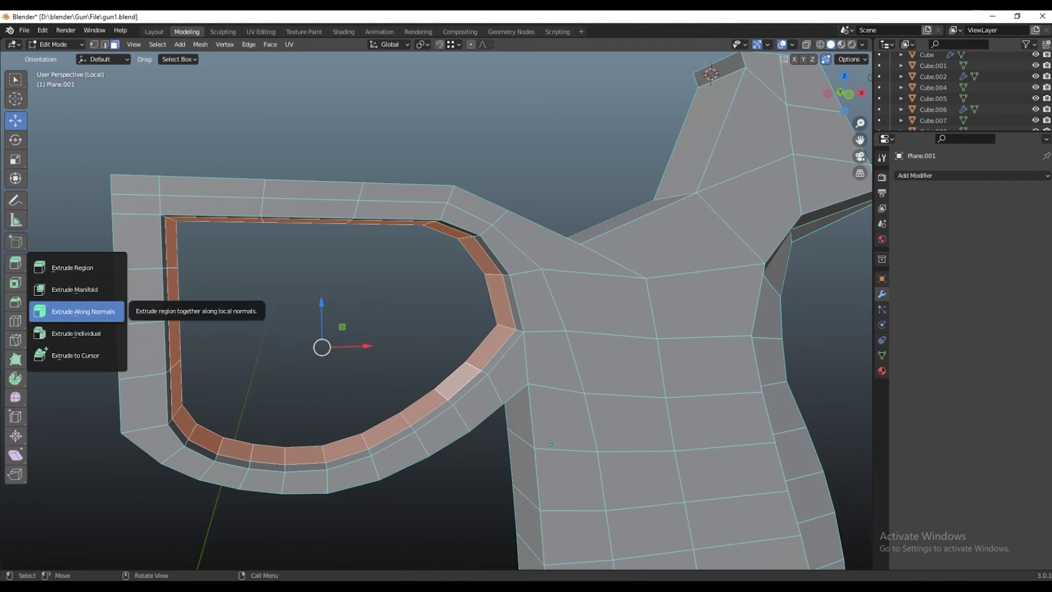
click(82, 311)
mouse_move(294, 395)
mouse_down()
mouse_move(165, 392)
mouse_move(246, 383)
mouse_move(232, 369)
mouse_move(406, 364)
mouse_move(348, 392)
mouse_move(287, 454)
mouse_up()
click(287, 452)
middle_drag(287, 453, 292, 378)
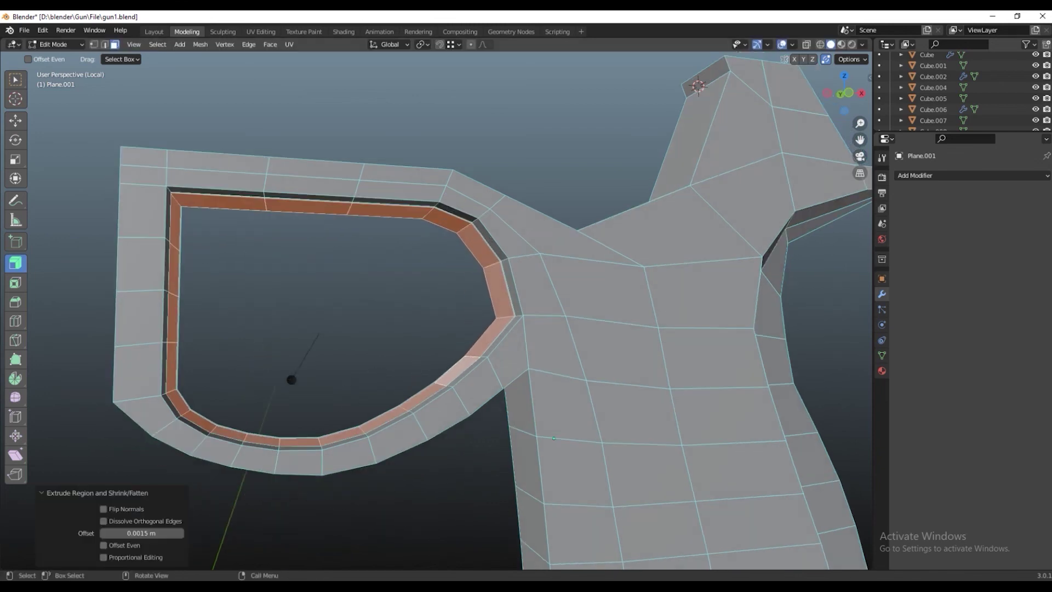
Scale the extruded inner loop down to 0.891
key(shift+space)
key(g)
key(s)
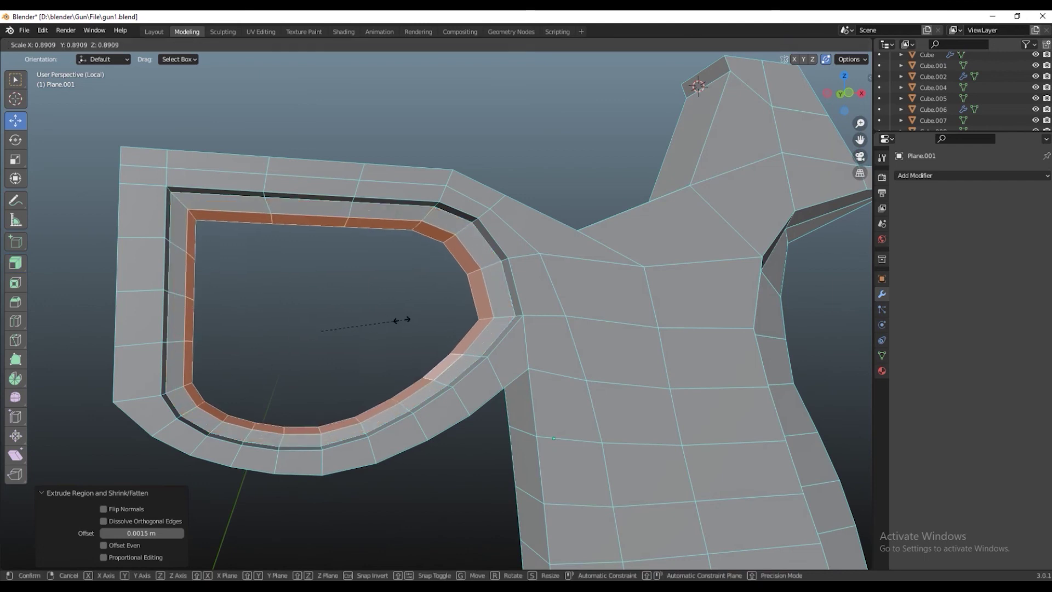
click(403, 319)
mouse_move(403, 320)
middle_down()
mouse_move(384, 307)
mouse_move(411, 315)
middle_up()
Deselect all, then set front ortho view, vertex select and X-ray wireframe
key(alt+a)
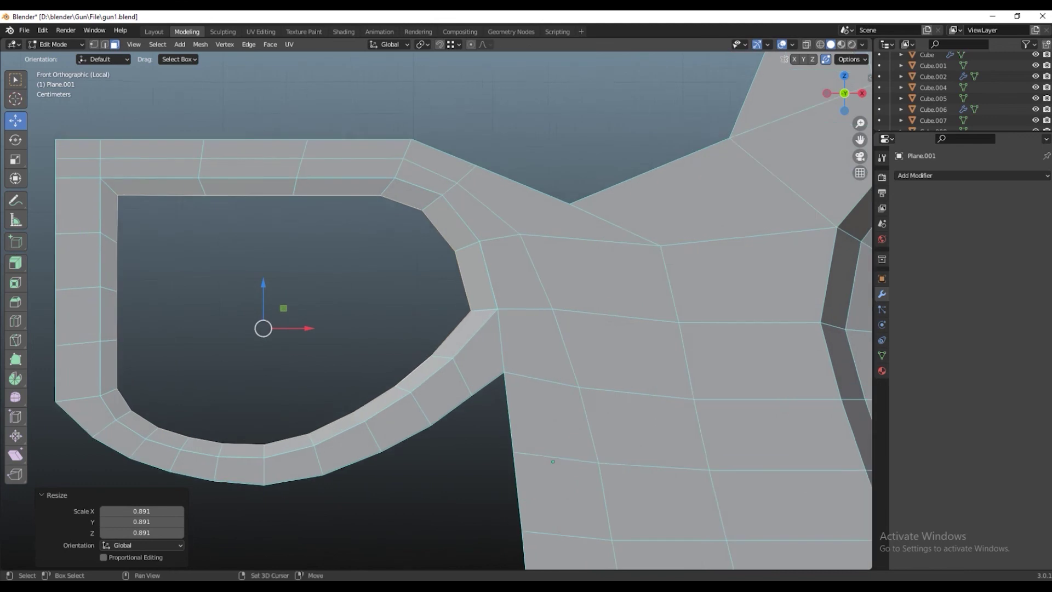
key(KP_1)
shift+middle_drag(403, 320, 434, 303)
key(1)
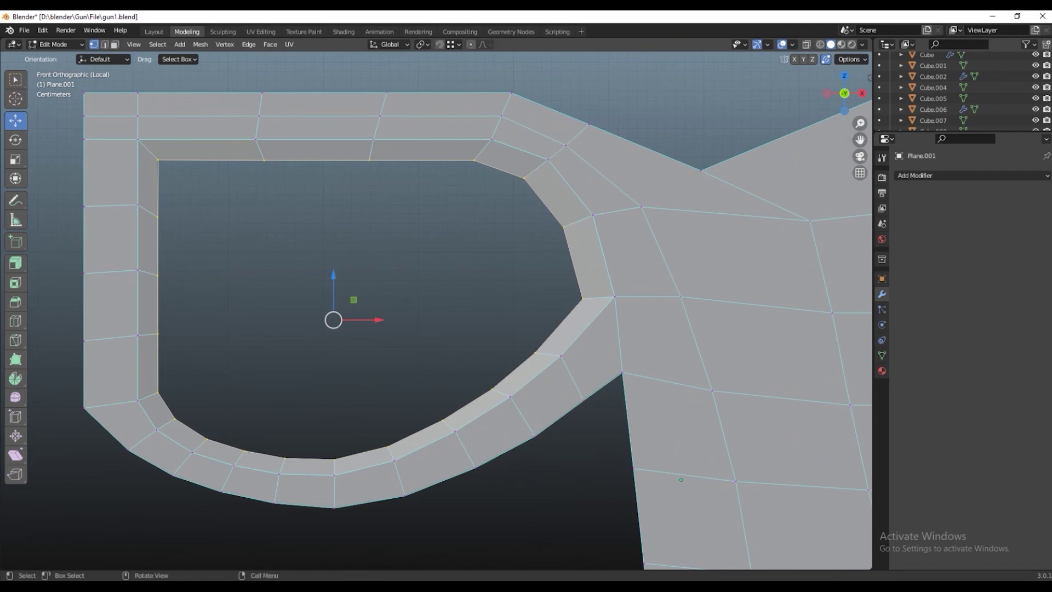
key(shift+z)
Select the edge run along the guard's lower inner curve and lift it slightly upward
click(157, 392)
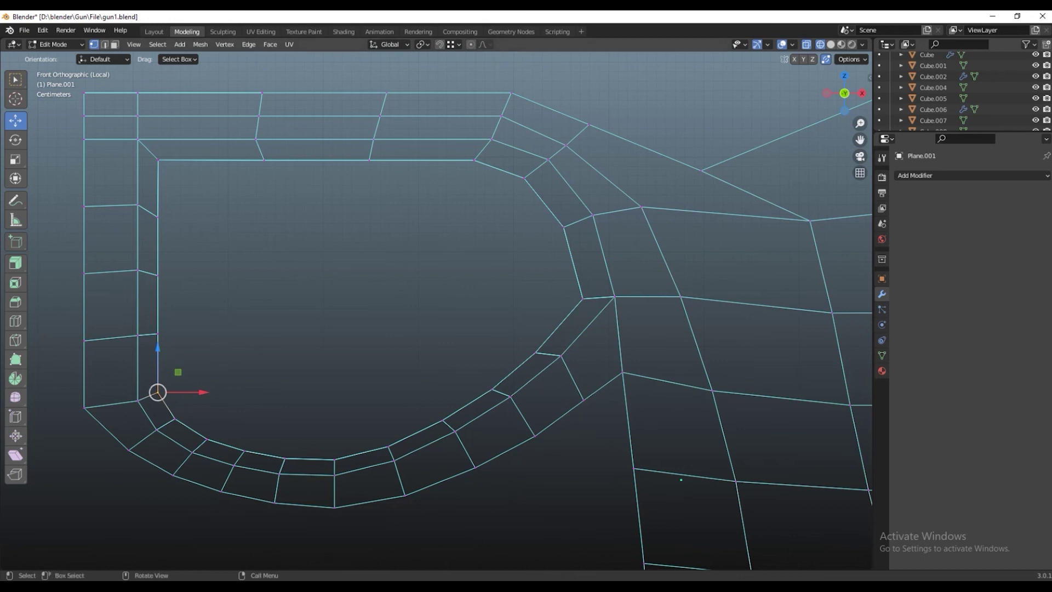
click(535, 352)
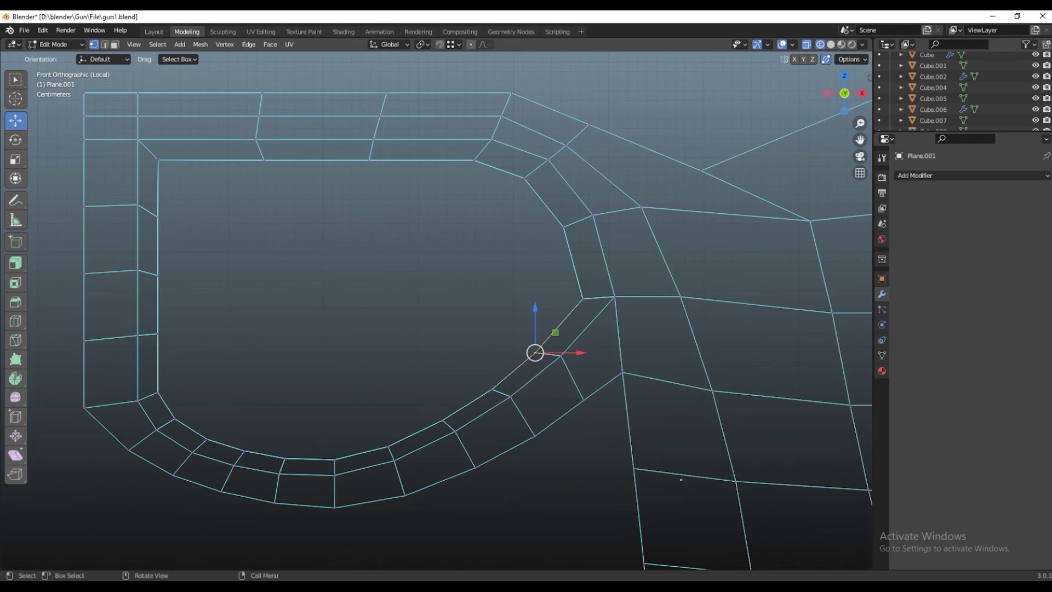
click(174, 419)
ctrl+click(334, 459)
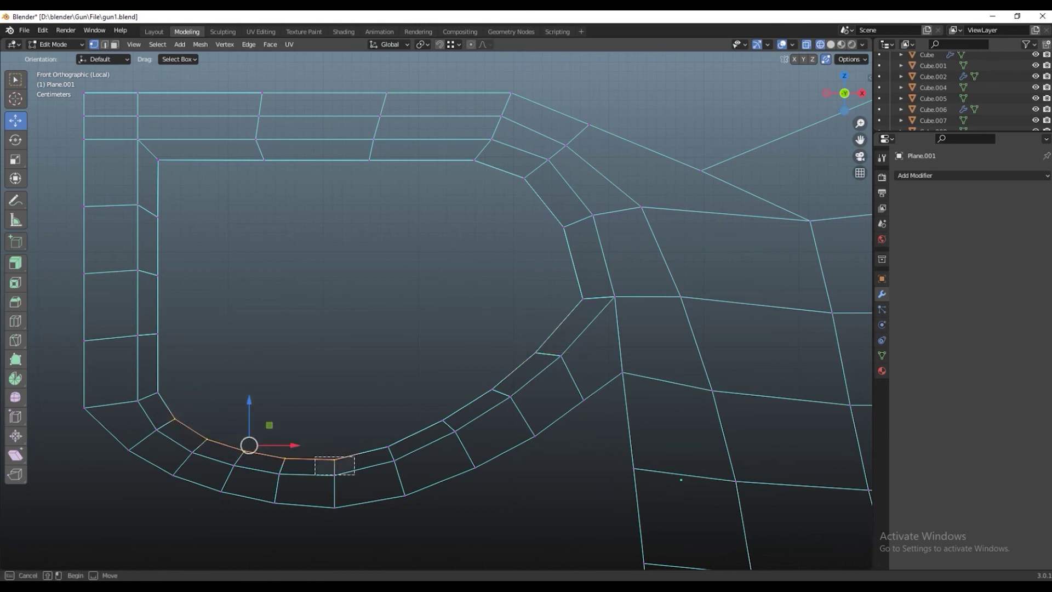
ctrl+click(389, 447)
ctrl+click(443, 421)
ctrl+click(492, 389)
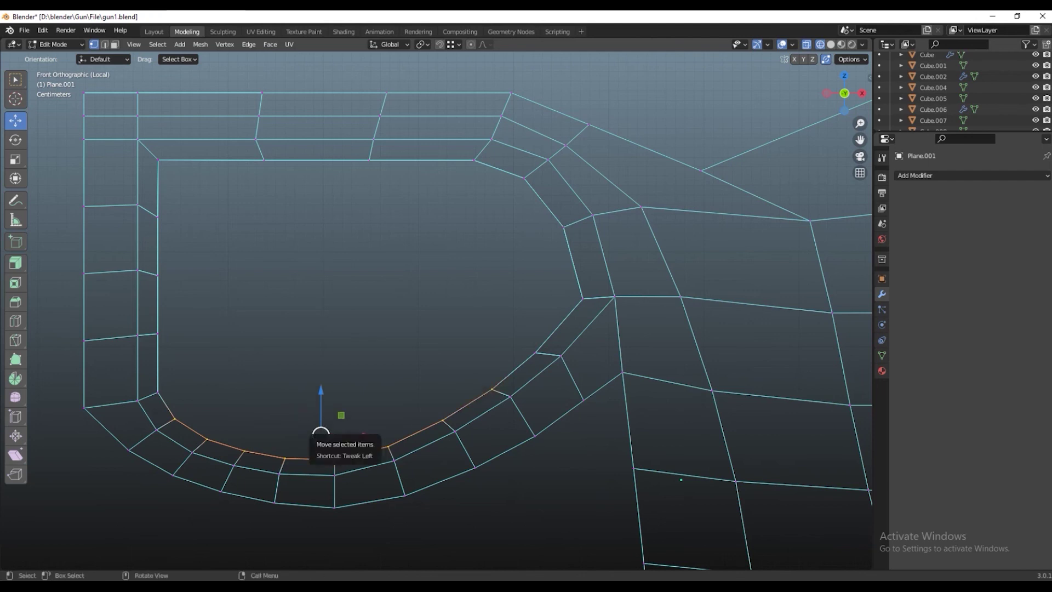
drag(321, 435, 322, 427)
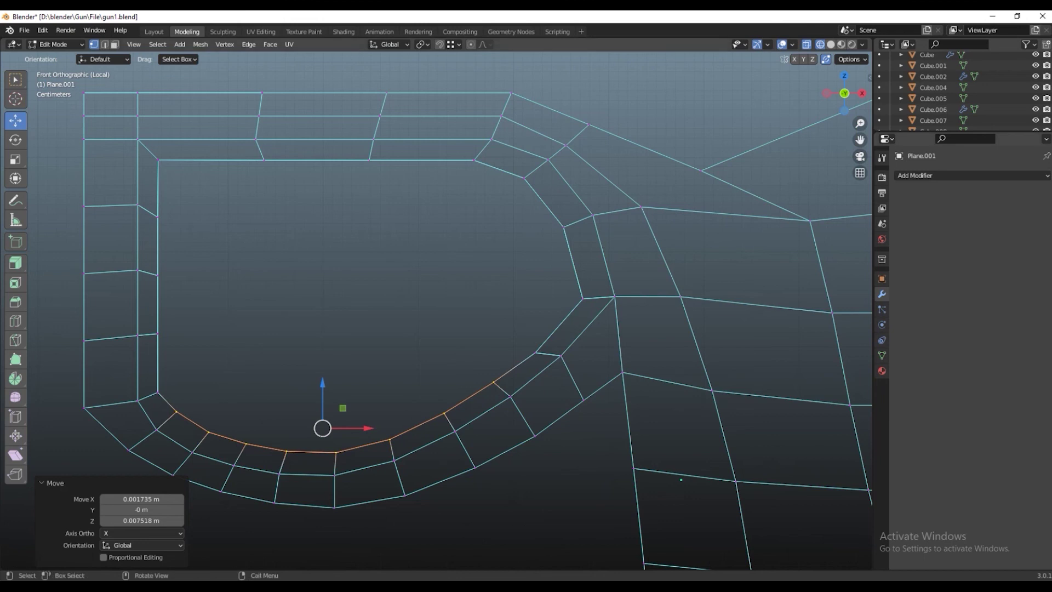
Box-select the guard's inner left vertical edge and shift it along X
key(b)
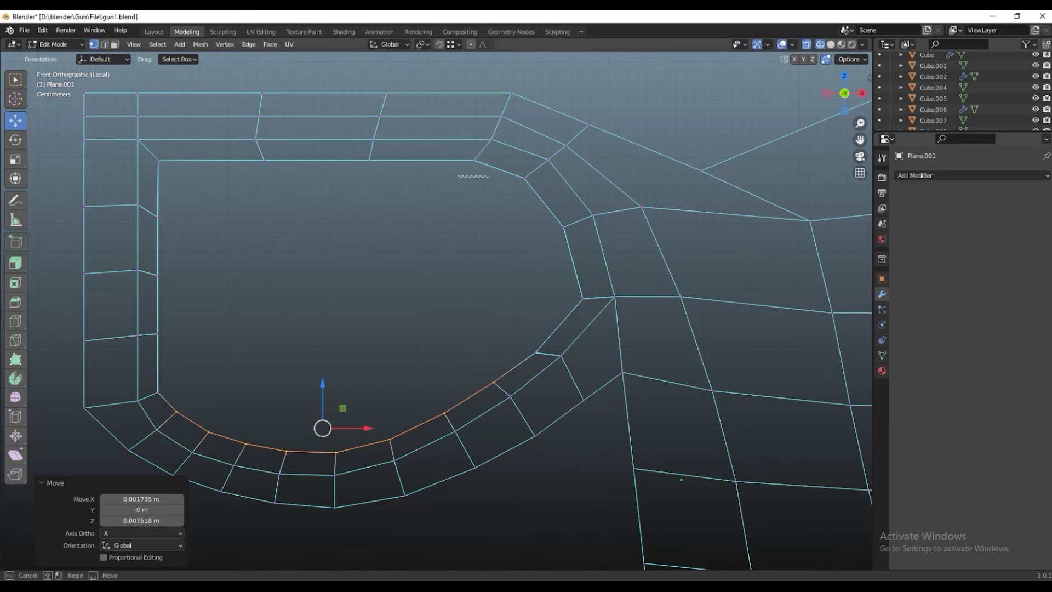
middle_drag(473, 177, 165, 471)
drag(207, 197, 146, 399)
drag(189, 300, 194, 275)
key(Escape)
Vertex-slide the lower-left inner corner vertex along its edge into place
shift+click(158, 160)
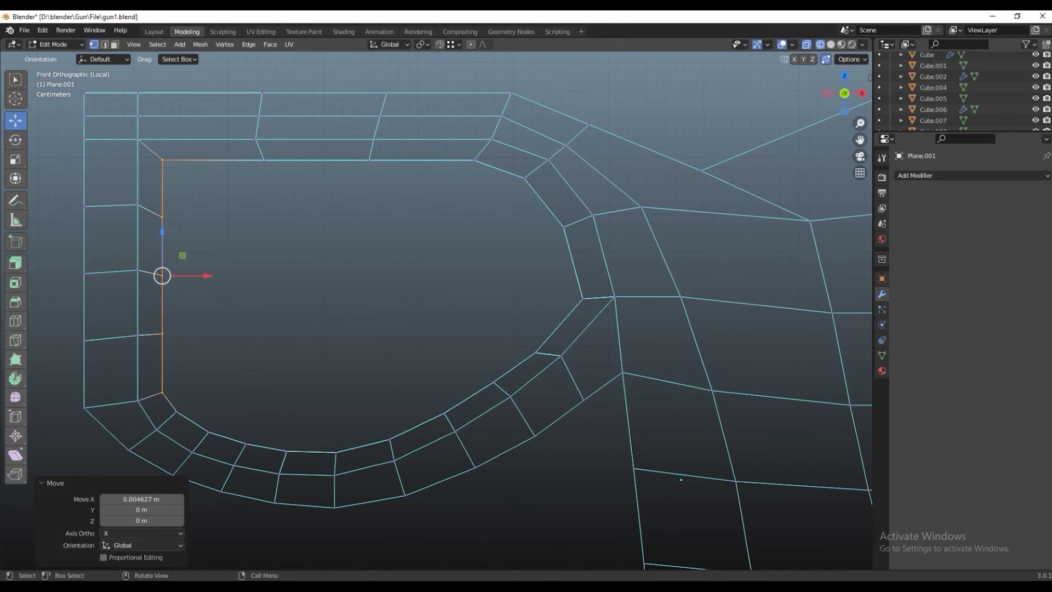
click(176, 411)
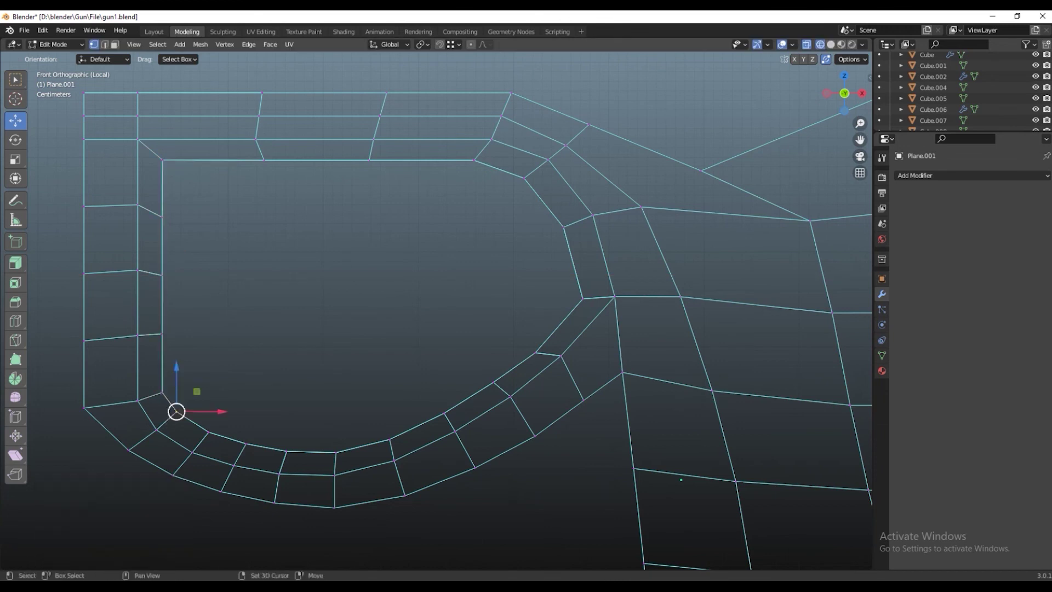
key(shift+v)
click(190, 411)
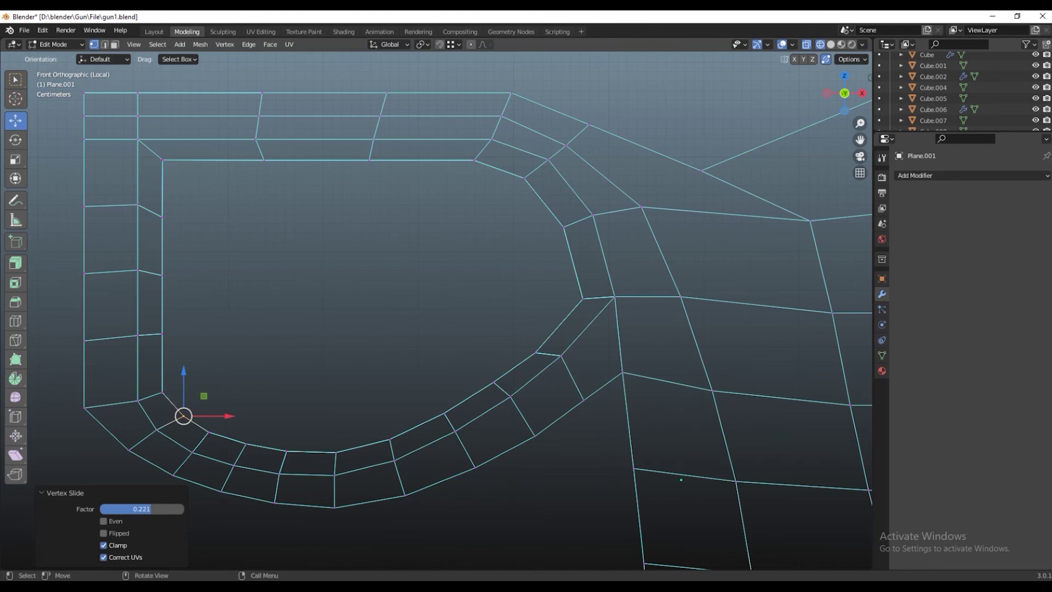
key(shift+v)
click(181, 416)
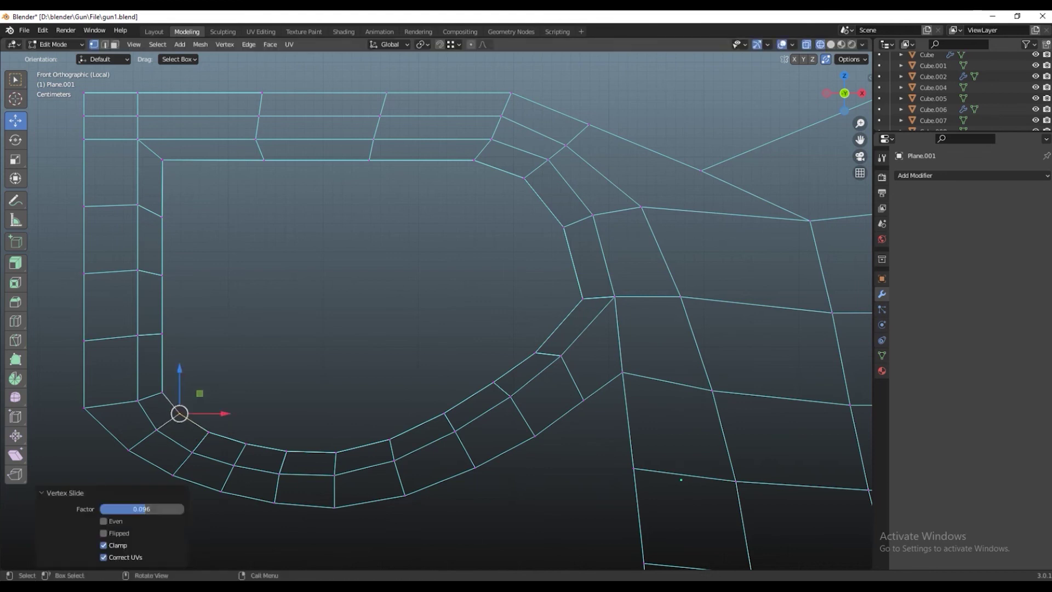
click(209, 433)
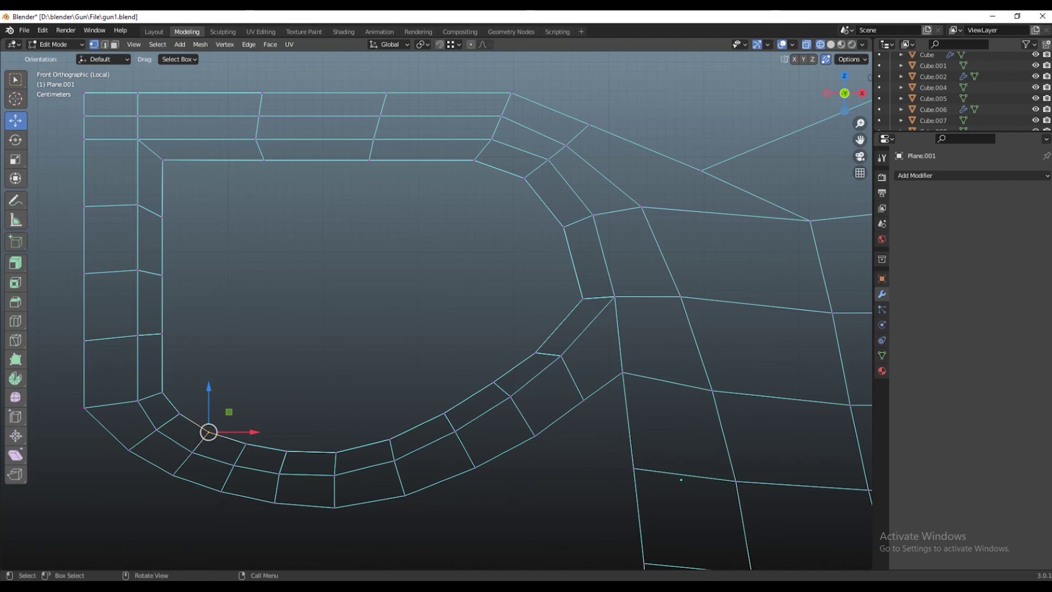
Vertex-slide the right-curve vertex and the right inner bend vertex along their edges
key(b)
drag(524, 349, 544, 358)
key(shift+v)
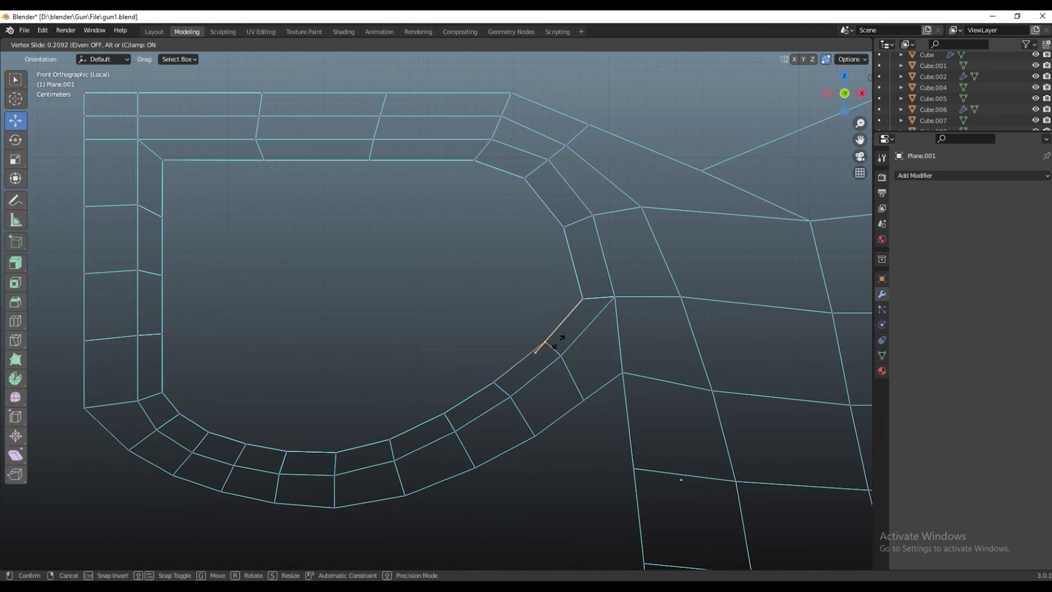
click(558, 342)
click(583, 299)
key(shift+v)
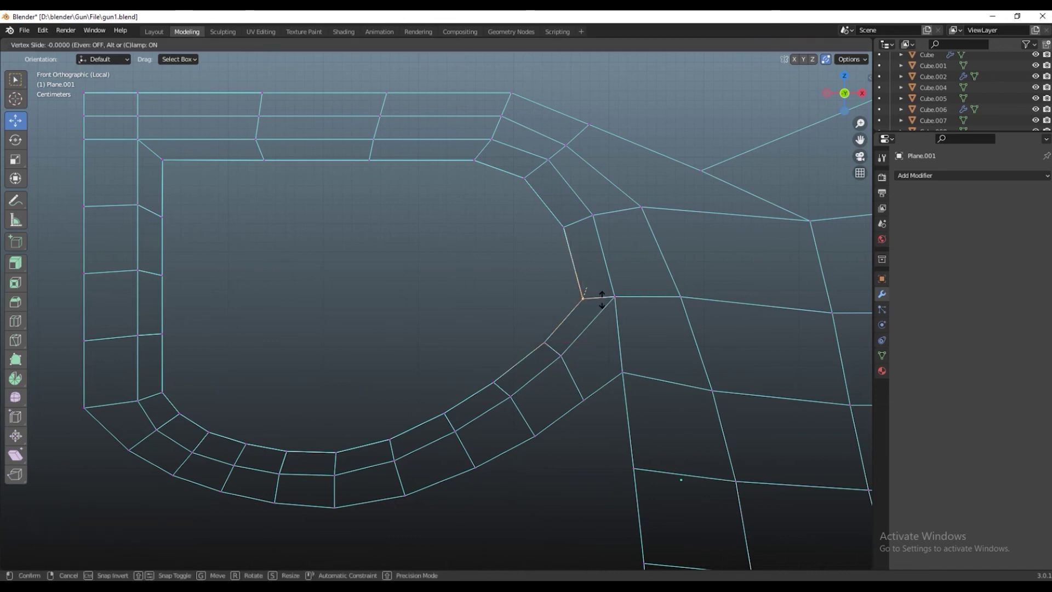
click(585, 298)
key(shift+v)
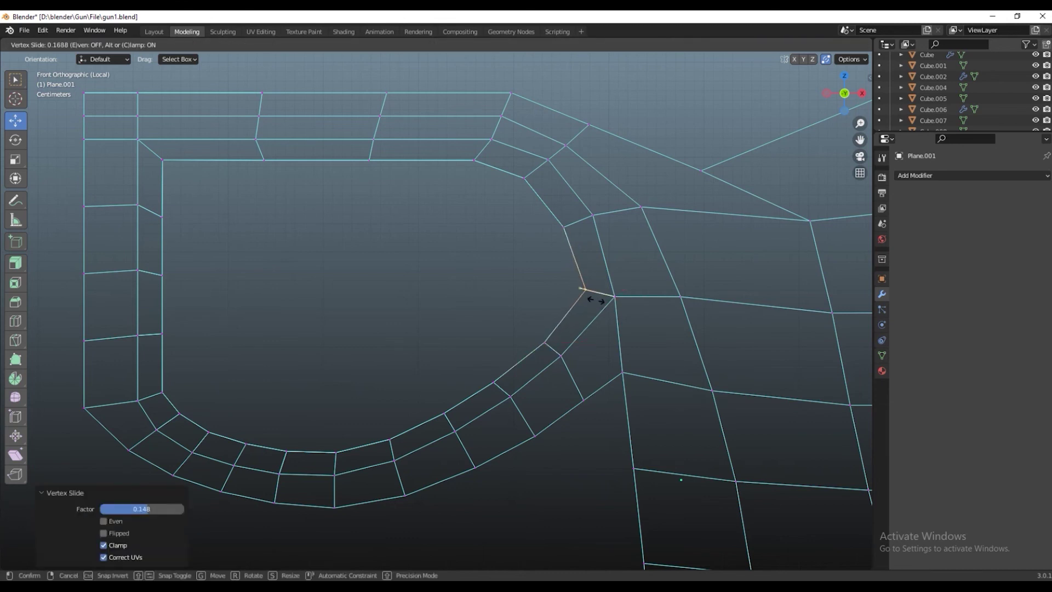
click(596, 300)
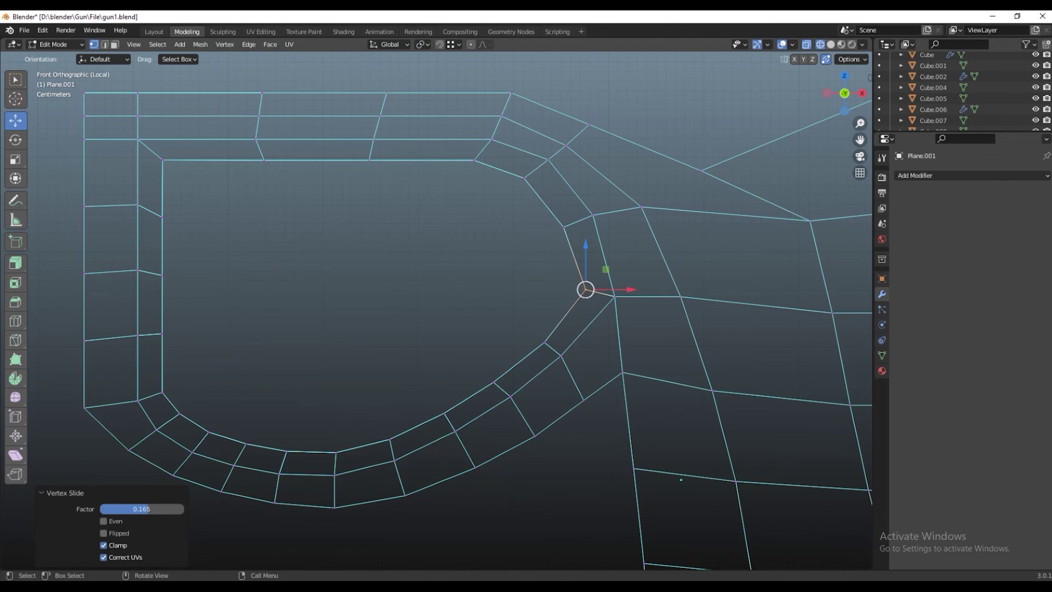
Slide the vertices further up the curve, up to the top-right inner corner
click(565, 226)
key(shift+v)
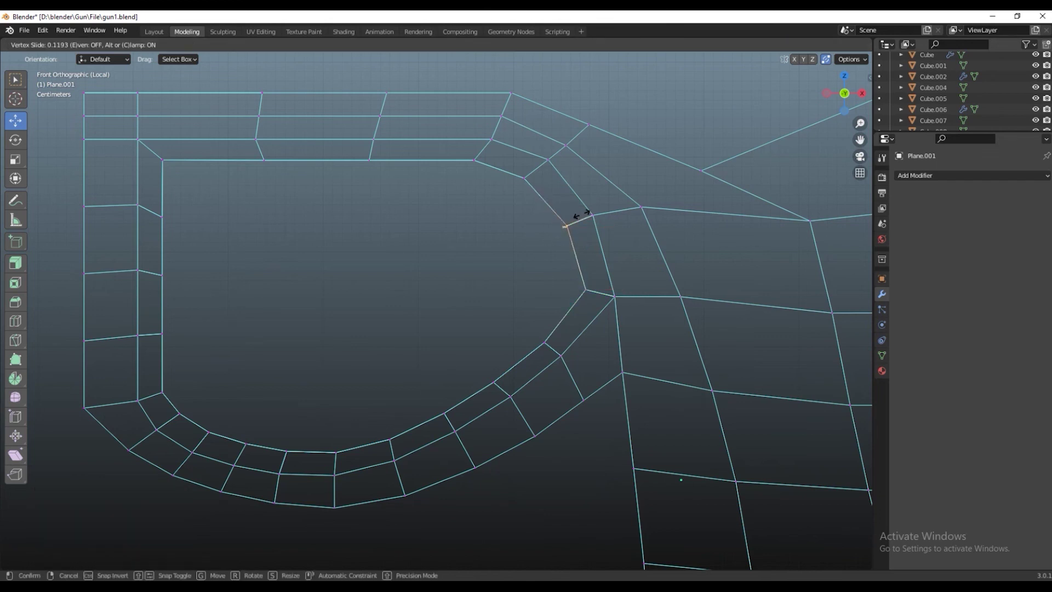
click(582, 214)
click(529, 181)
key(shift+v)
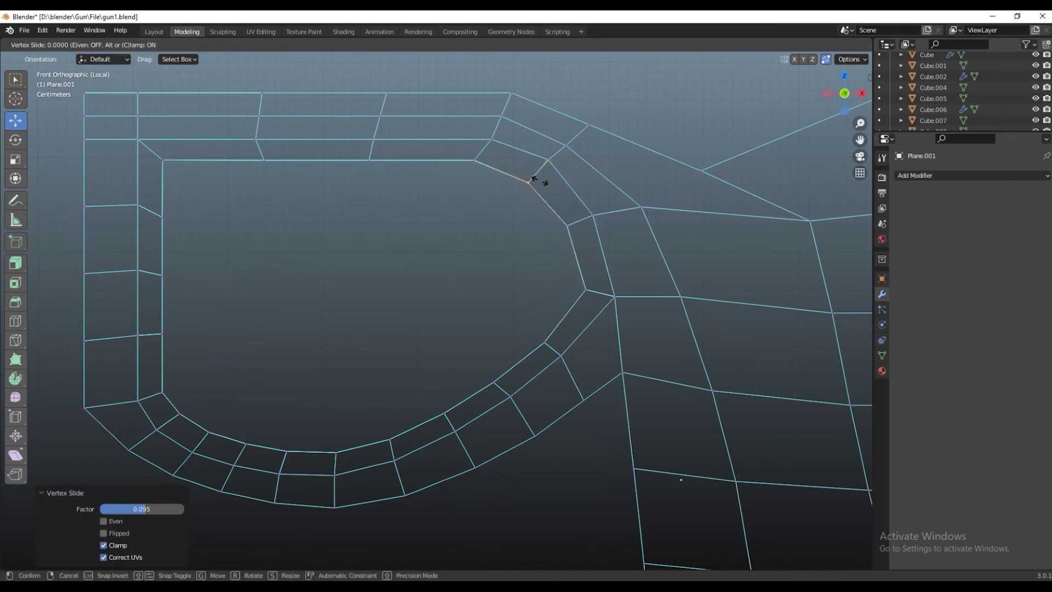
click(535, 176)
click(475, 160)
key(shift+v)
click(490, 159)
Refine the bend and upper-curve vertices with a second round of vertex slides
click(586, 290)
key(shift+v)
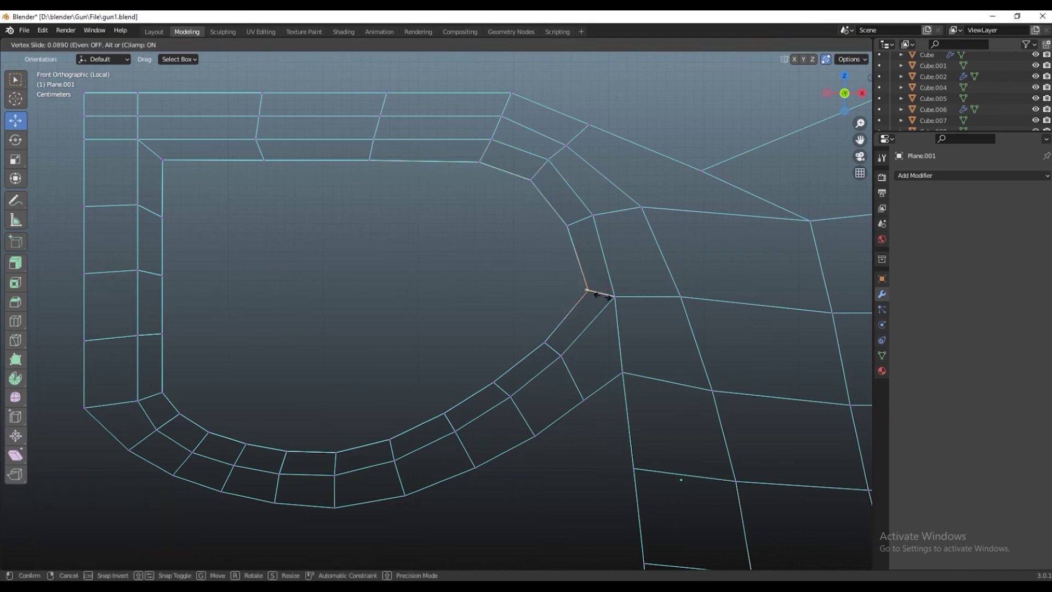
click(603, 296)
click(567, 224)
key(shift+v)
click(581, 214)
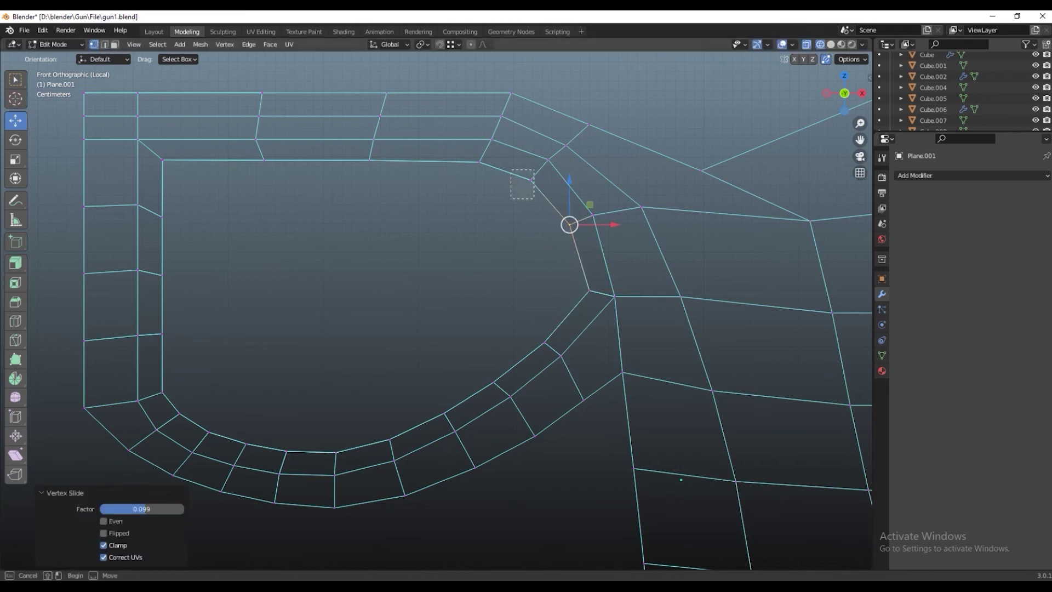
click(531, 179)
key(shift+v)
click(541, 189)
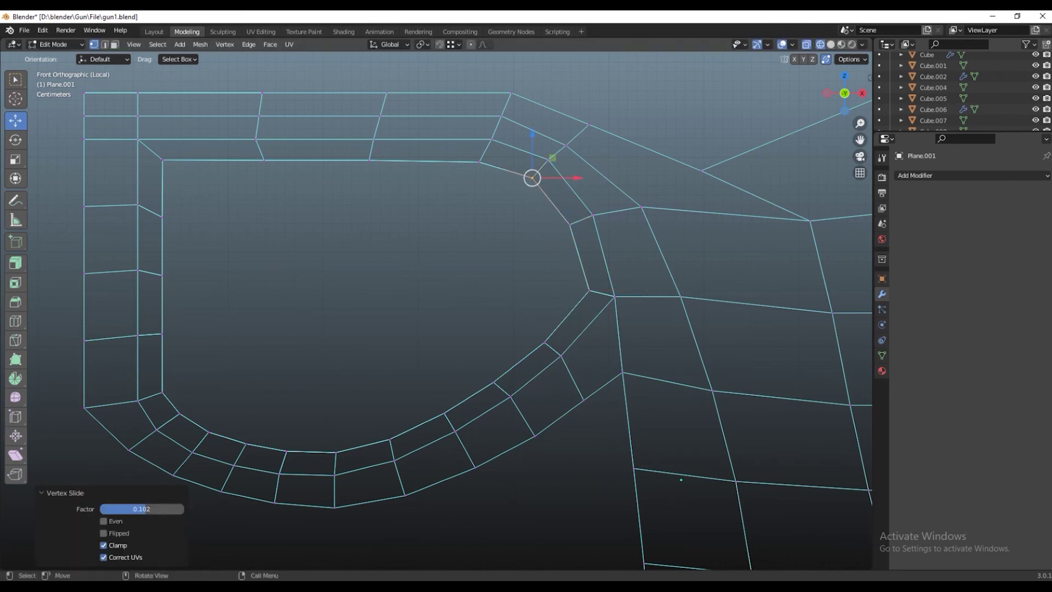
Slide a vertex on the guard's top inner edge slightly left
click(469, 170)
click(264, 160)
key(shift+v)
click(255, 160)
click(439, 307)
scroll(439, 307, down, 2)
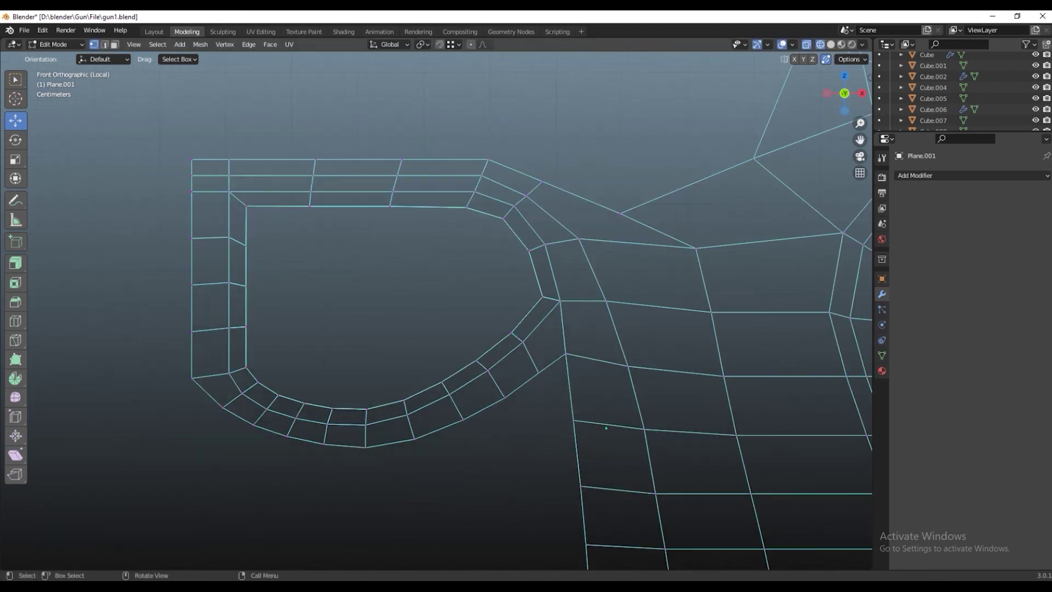
Switch to solid shading and orbit to inspect the trigger guard in perspective
scroll(439, 310, up, 1)
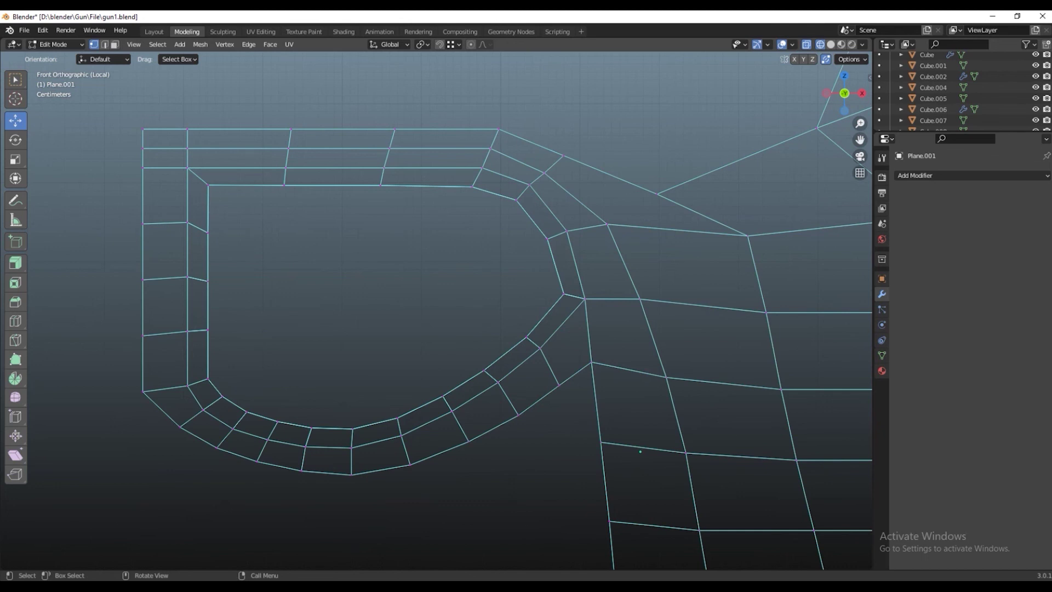
scroll(640, 451, down, 2)
key(shift+z)
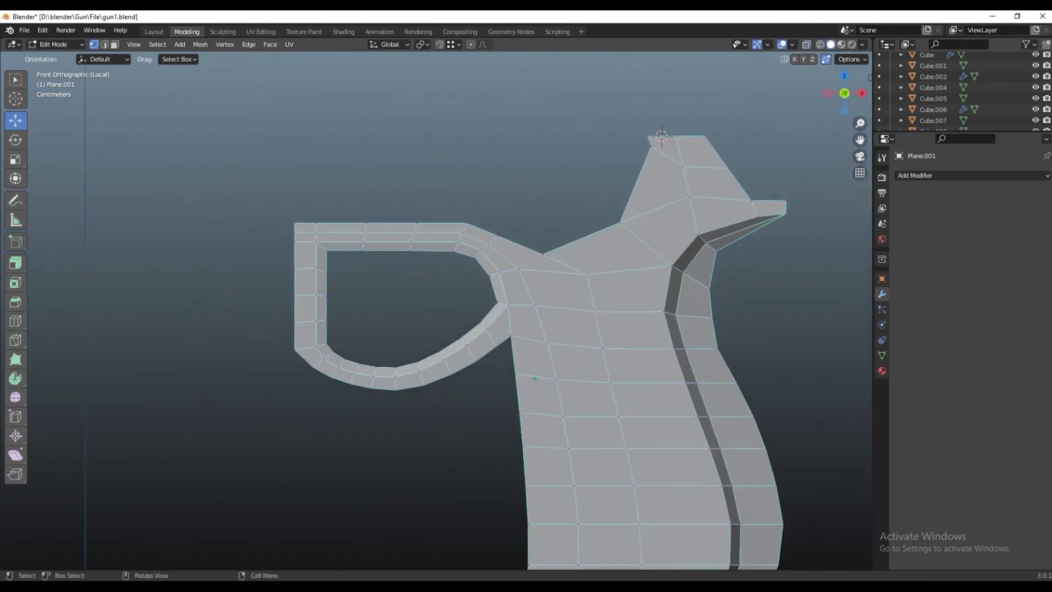
middle_drag(640, 452, 566, 384)
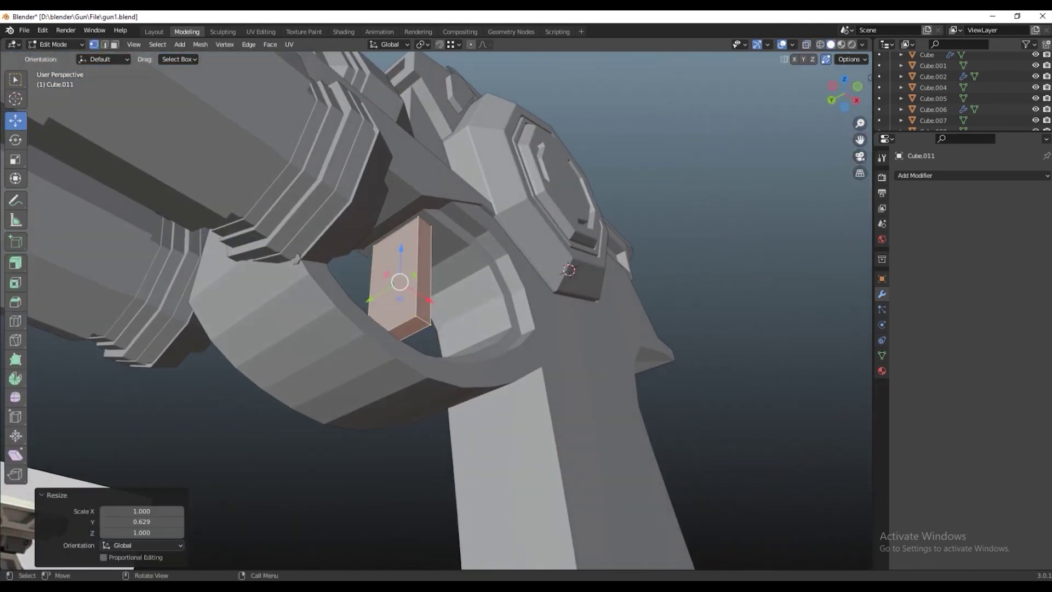
Scale the trigger block thinner along Y and select its bottom face in front view
key(s)
key(y)
click(415, 266)
middle_drag(415, 266, 384, 296)
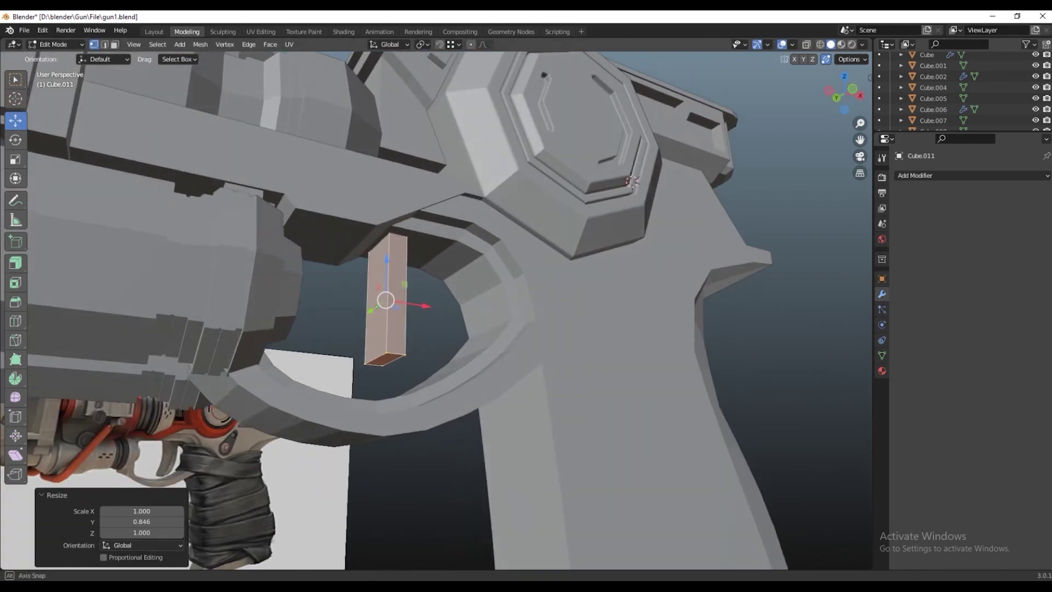
scroll(384, 296, up, 2)
click(354, 378)
key(3)
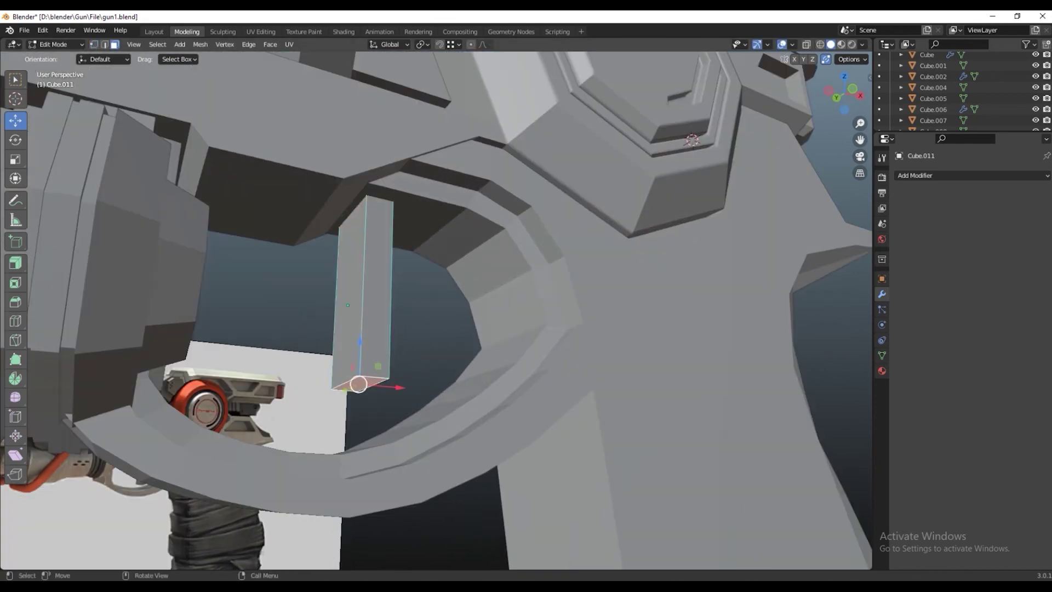
click(359, 383)
key(KP_1)
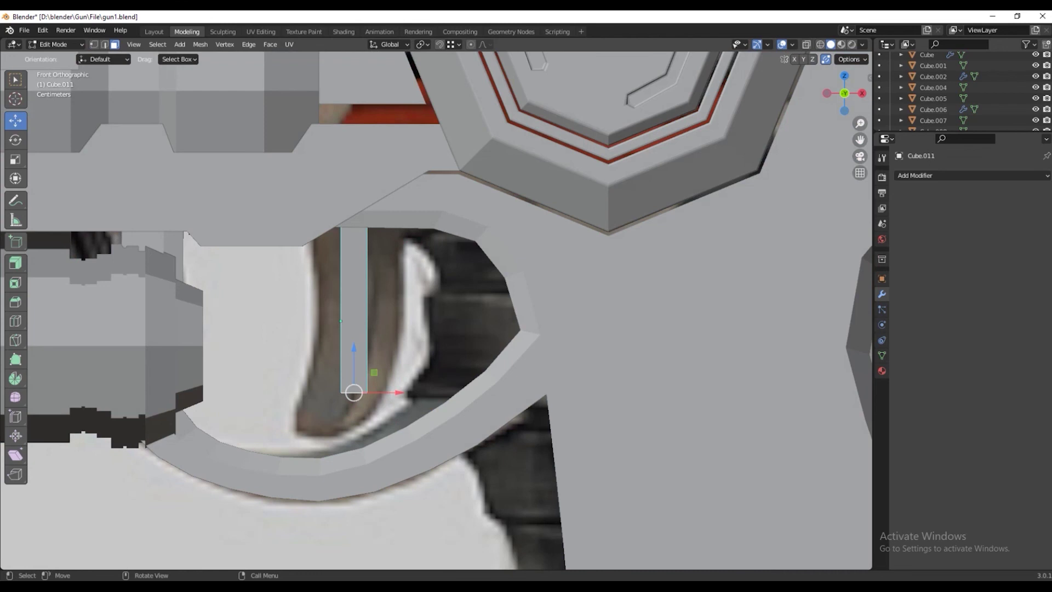
Move the whole trigger block along X in Object Mode
key(Tab)
key(g)
key(x)
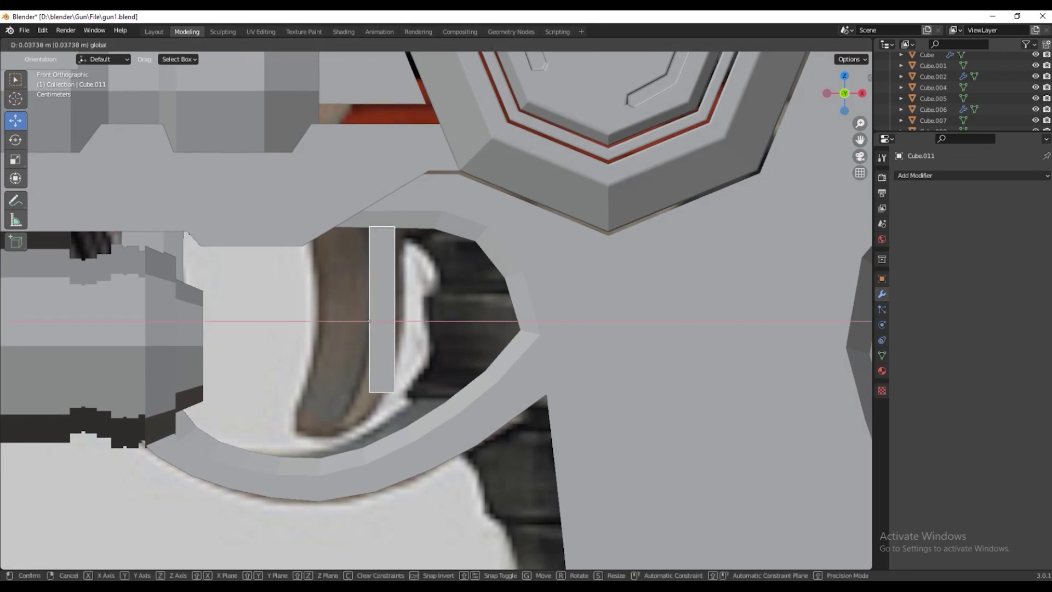
key(Return)
key(Tab)
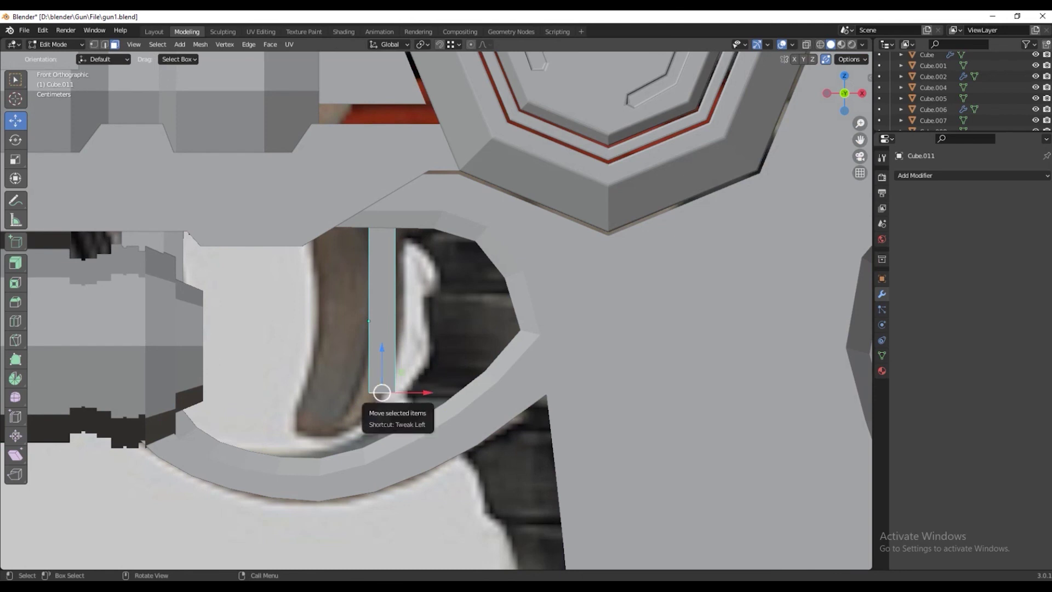
Extrude the bottom face down and forward, then tilt the lower edge
key(e)
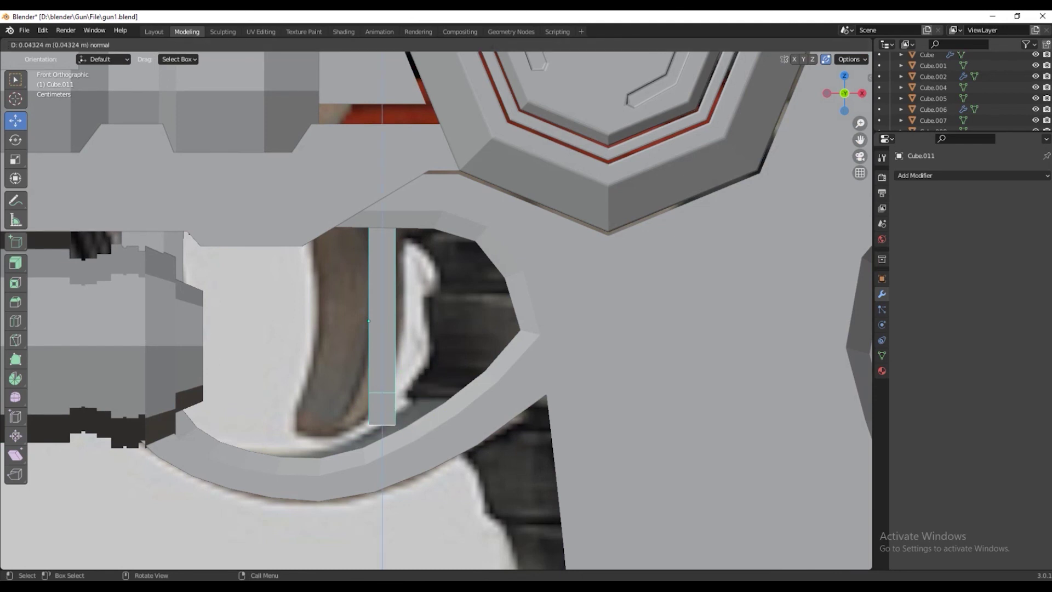
key(Escape)
key(g)
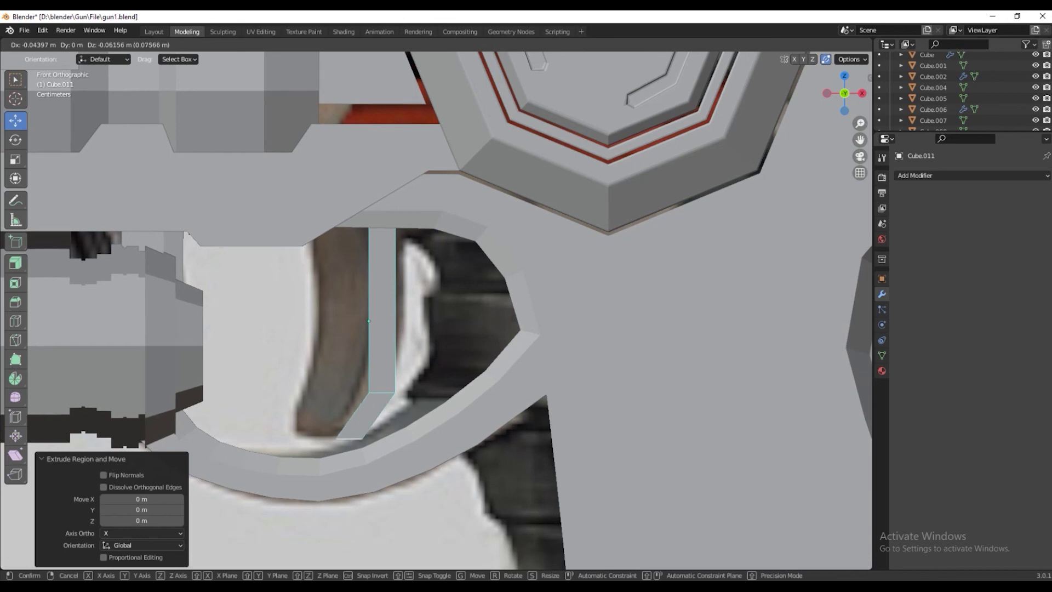
key(Return)
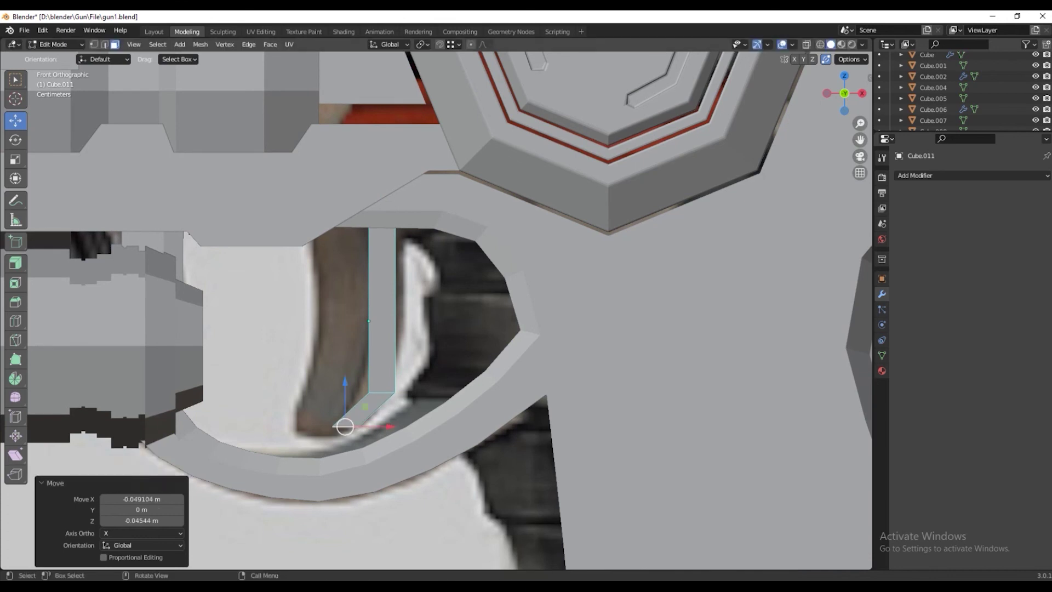
key(2)
key(g)
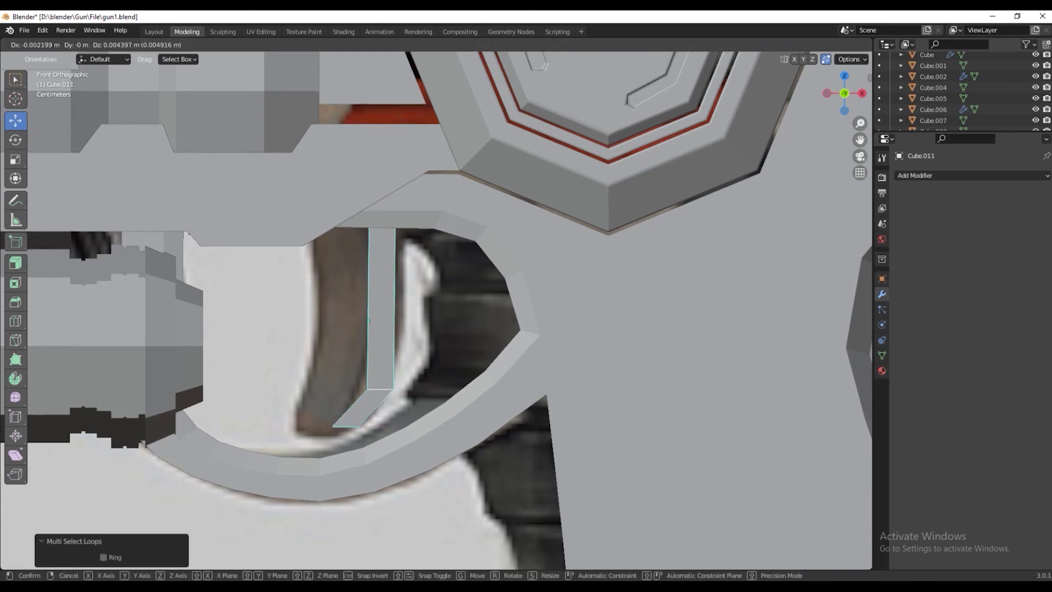
key(Return)
Add a centred edge loop across the trigger strip, shift it, and slide a lower vertex in X-ray
key(ctrl+r)
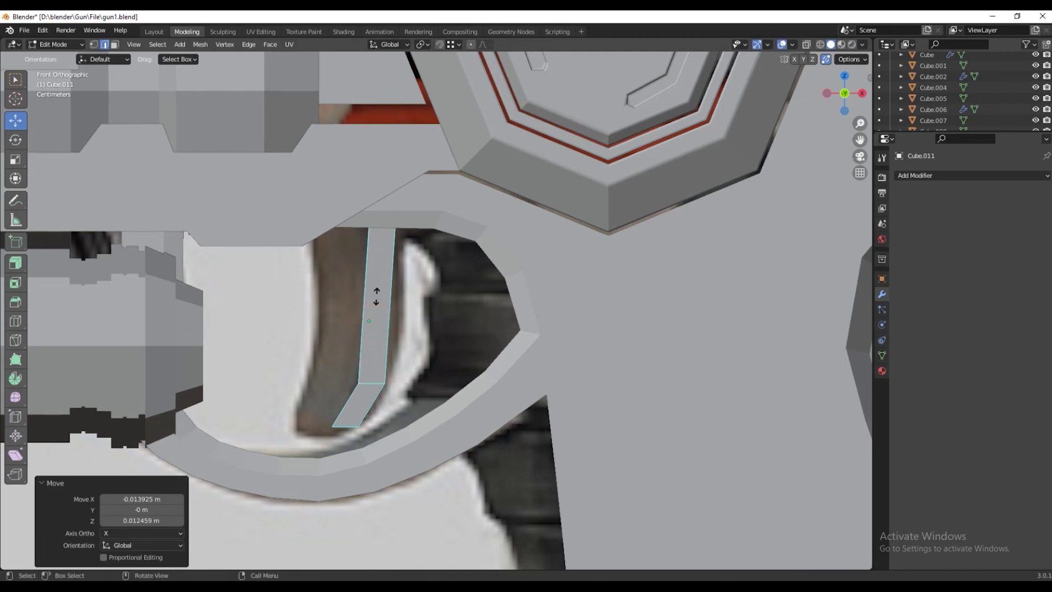
click(376, 296)
right_click(376, 298)
key(g)
key(g)
key(Return)
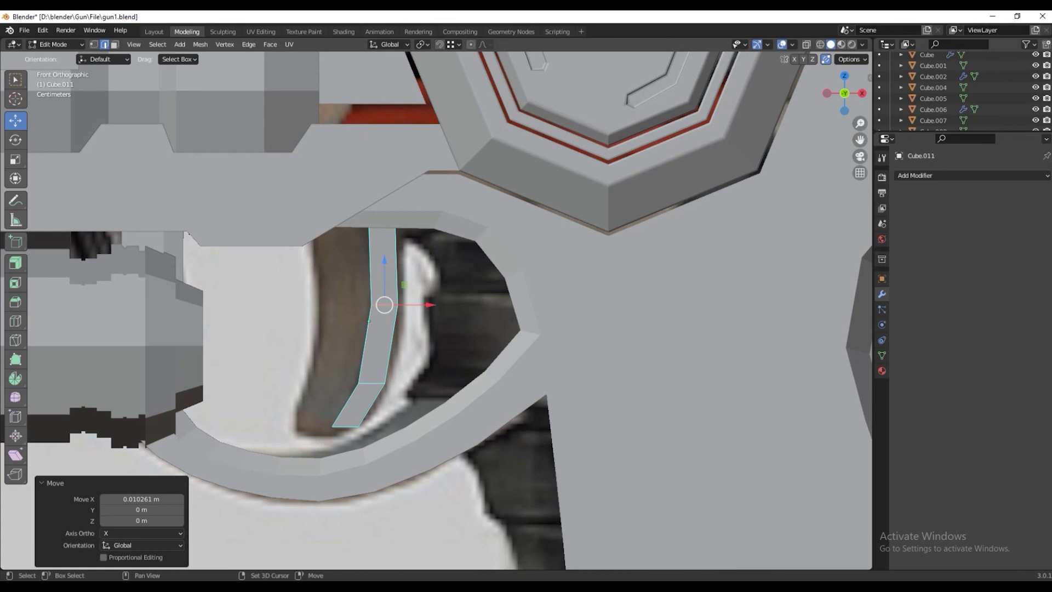
key(alt+z)
click(359, 382)
key(shift+v)
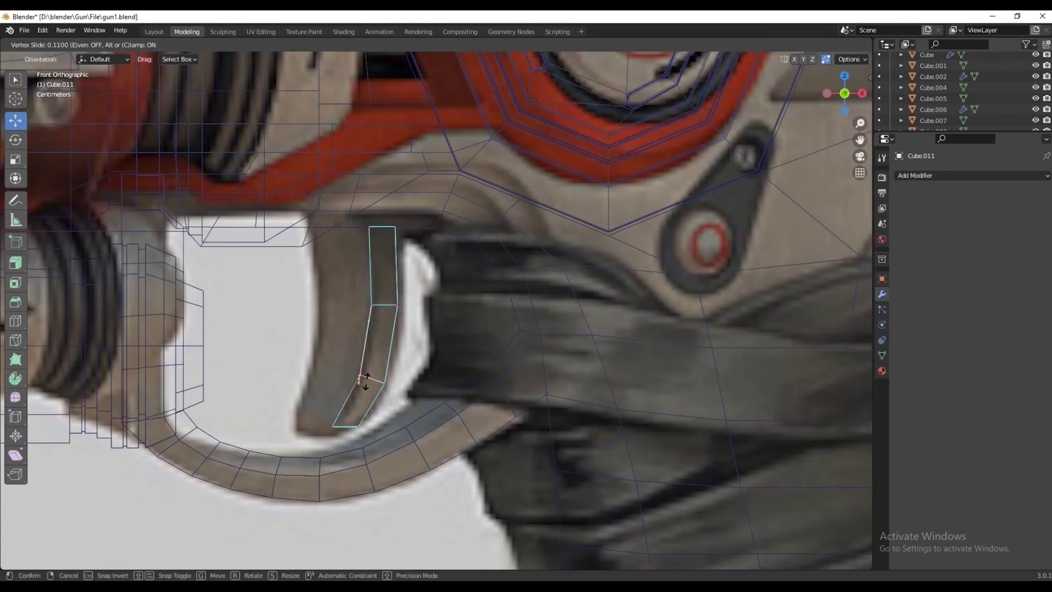
Vertex-slide the upper trigger vertex and move the lower vertex along X
click(367, 380)
click(371, 302)
key(shift+v)
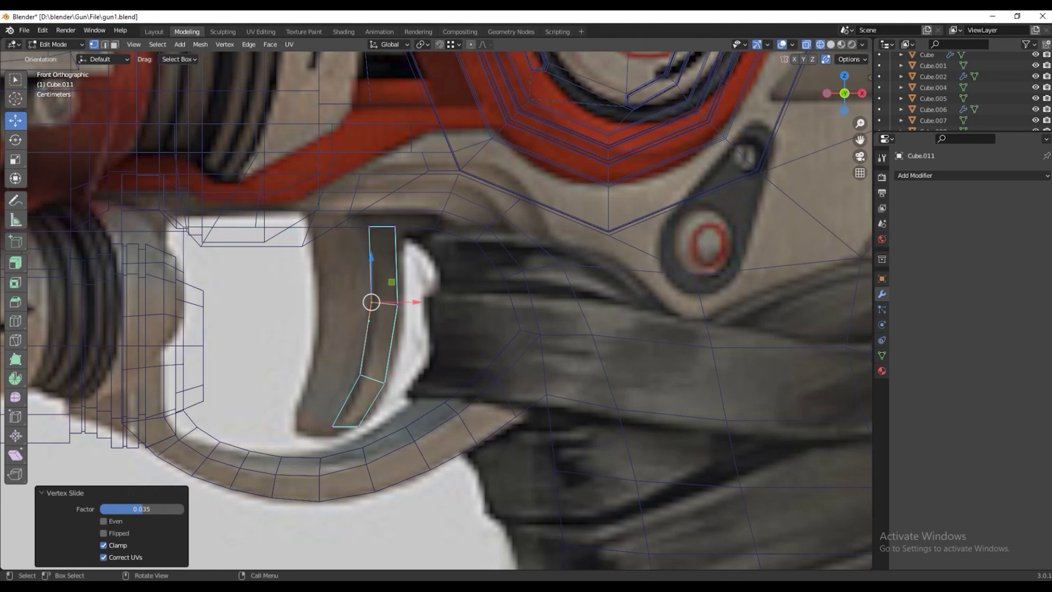
click(358, 425)
key(g)
key(x)
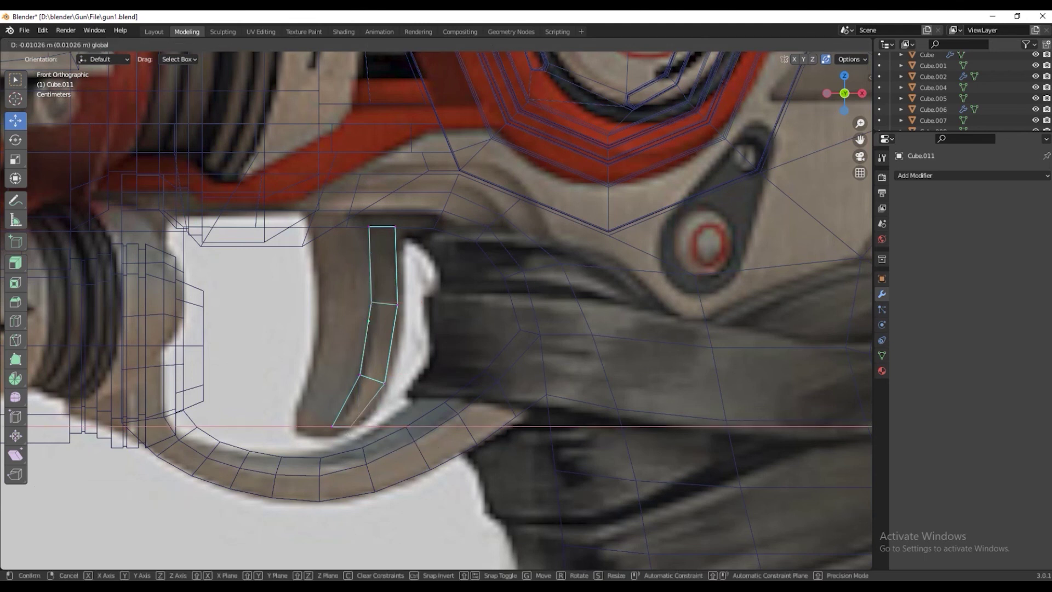
key(Return)
Compare with the reference, then add an edge loop near the trigger bottom and shift it along X
scroll(439, 311, down, 3)
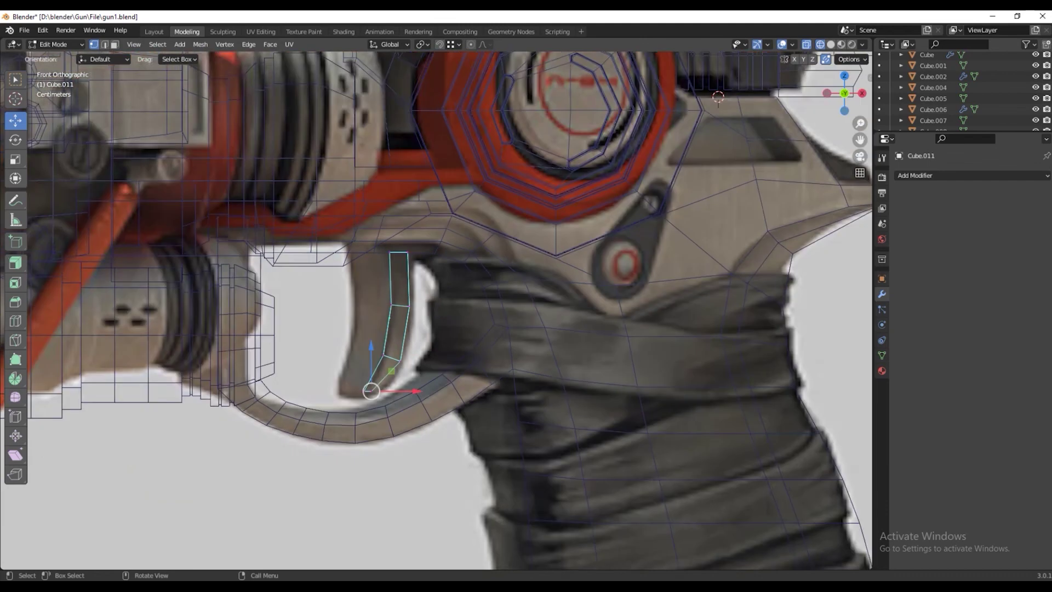
key(alt+Tab)
key(alt+Tab)
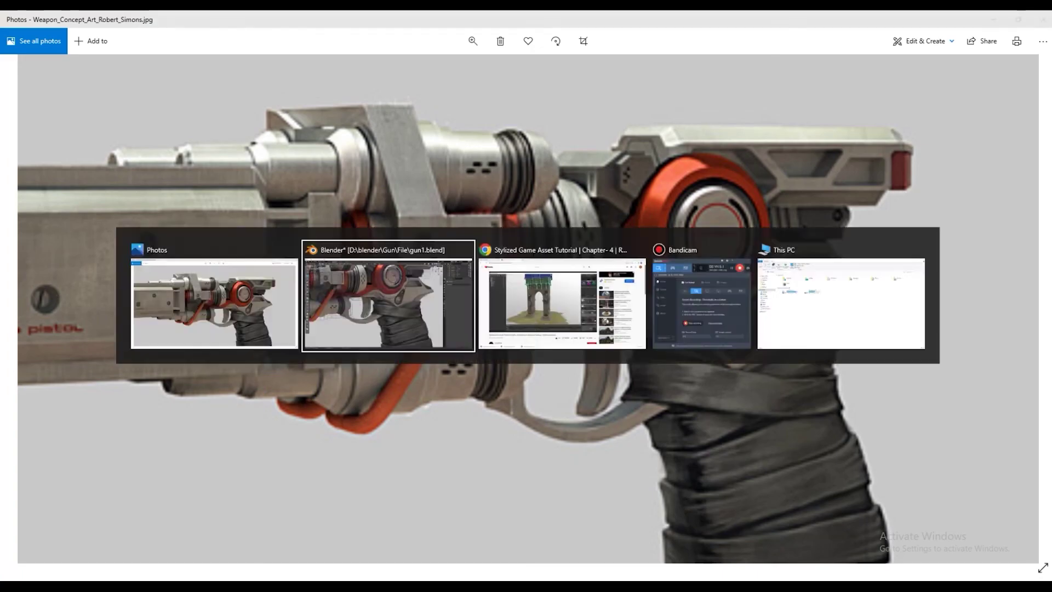
scroll(437, 311, up, 2)
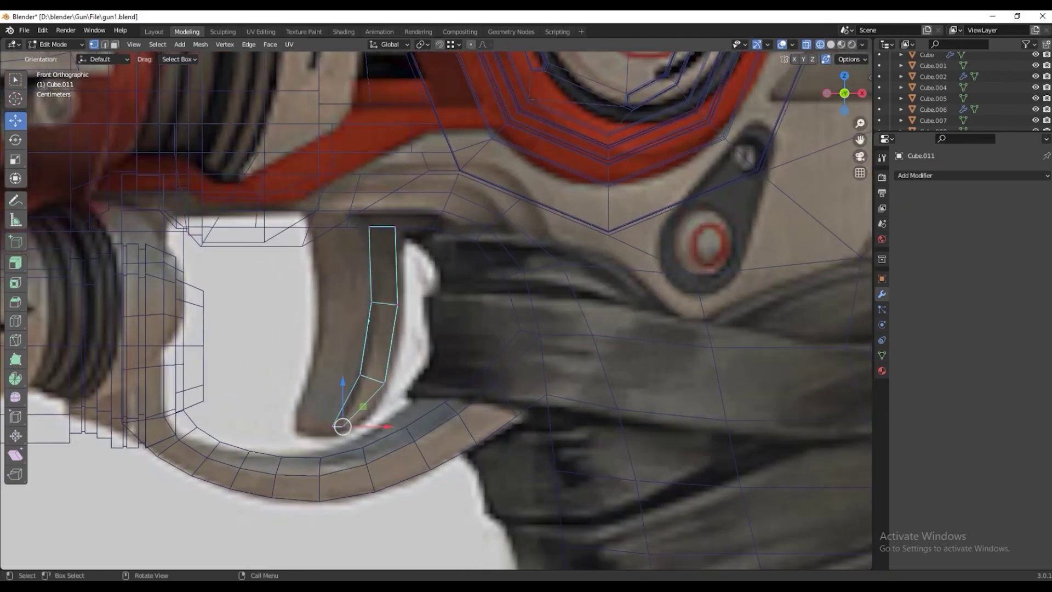
key(ctrl+r)
click(359, 400)
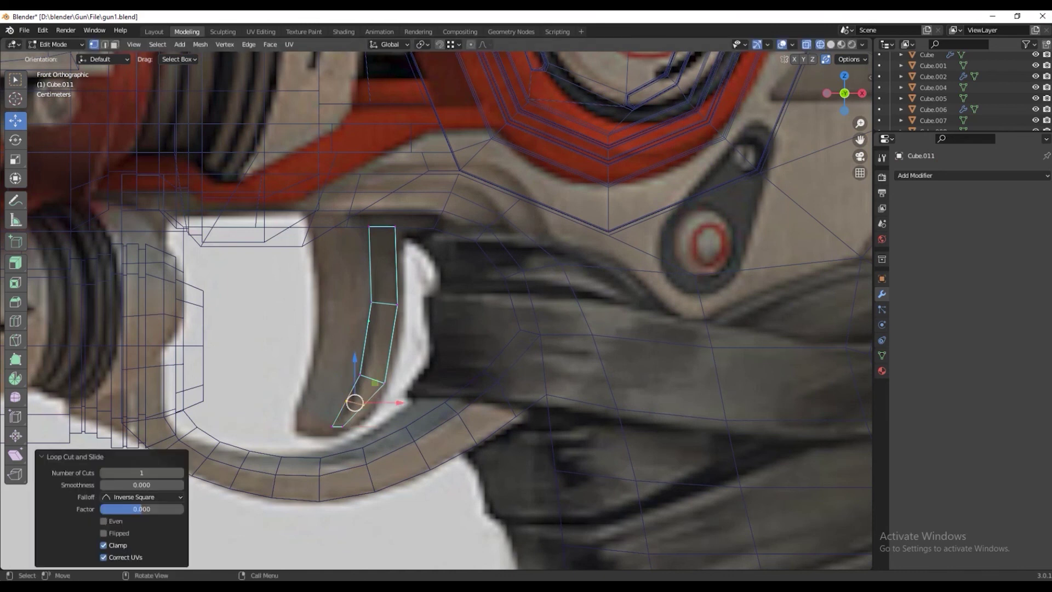
key(g)
key(x)
click(365, 406)
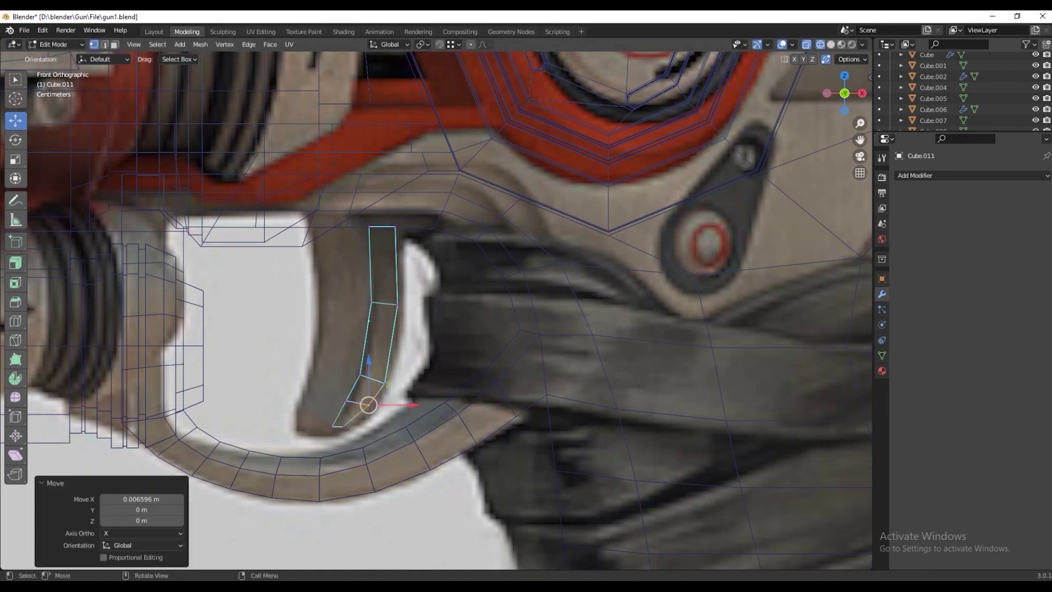
Reposition that loop, sliding it up the trigger and shifting it horizontally
key(ctrl+z)
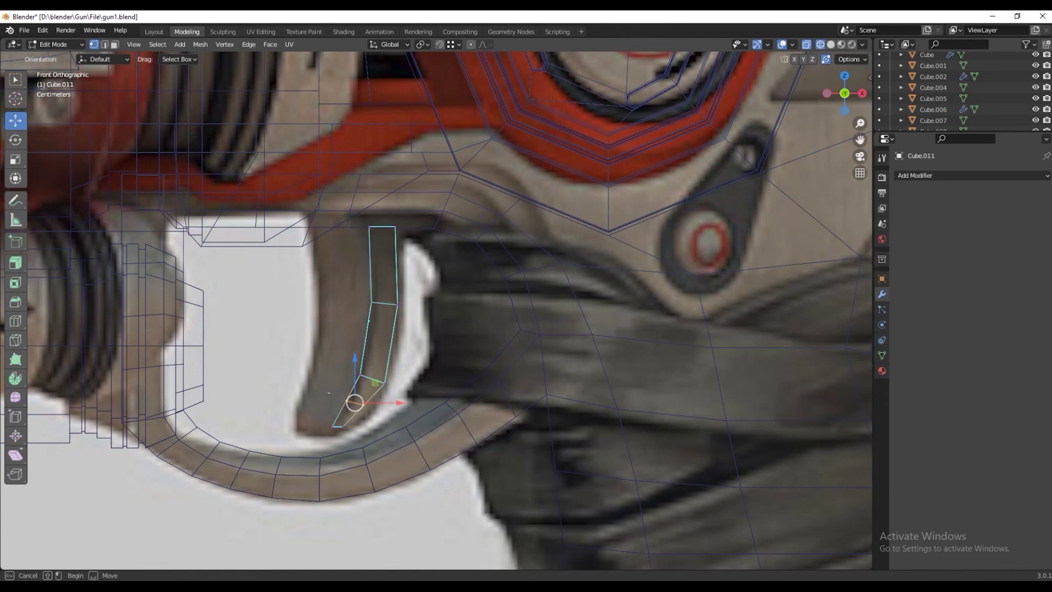
key(g)
key(x)
key(Escape)
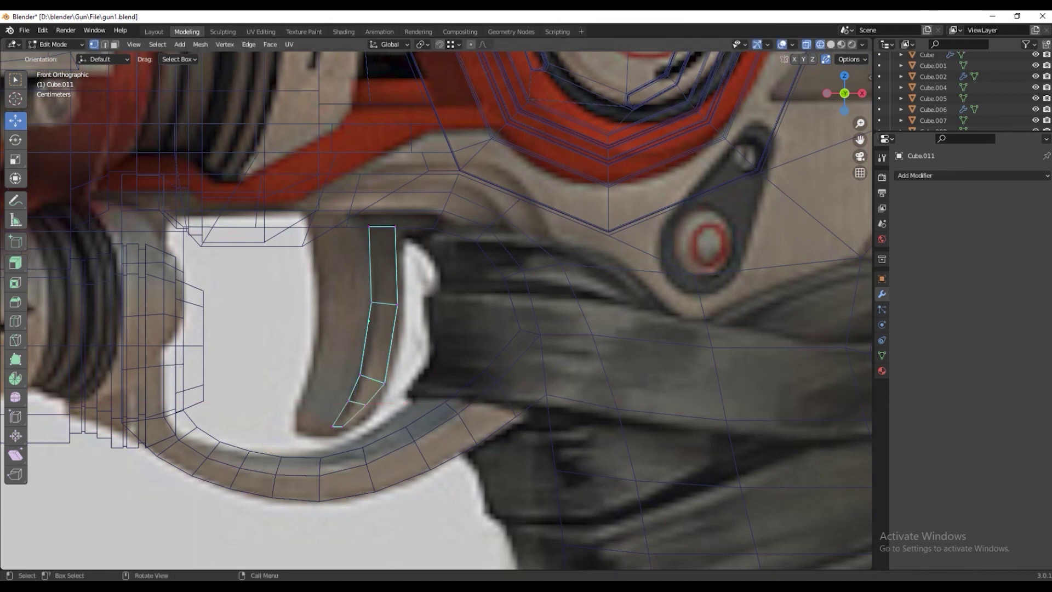
key(g)
key(g)
click(389, 340)
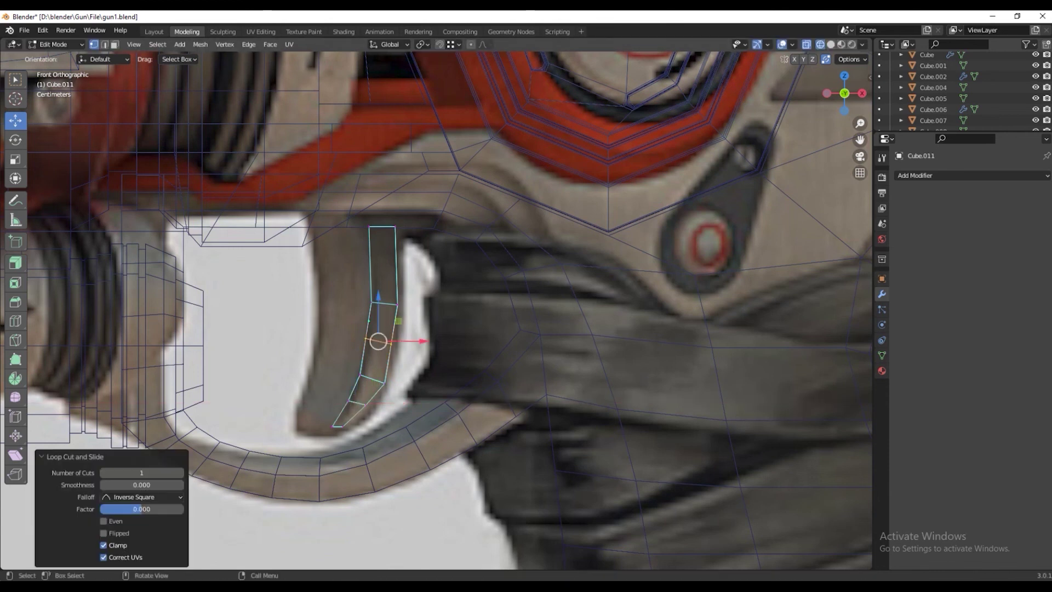
key(g)
key(x)
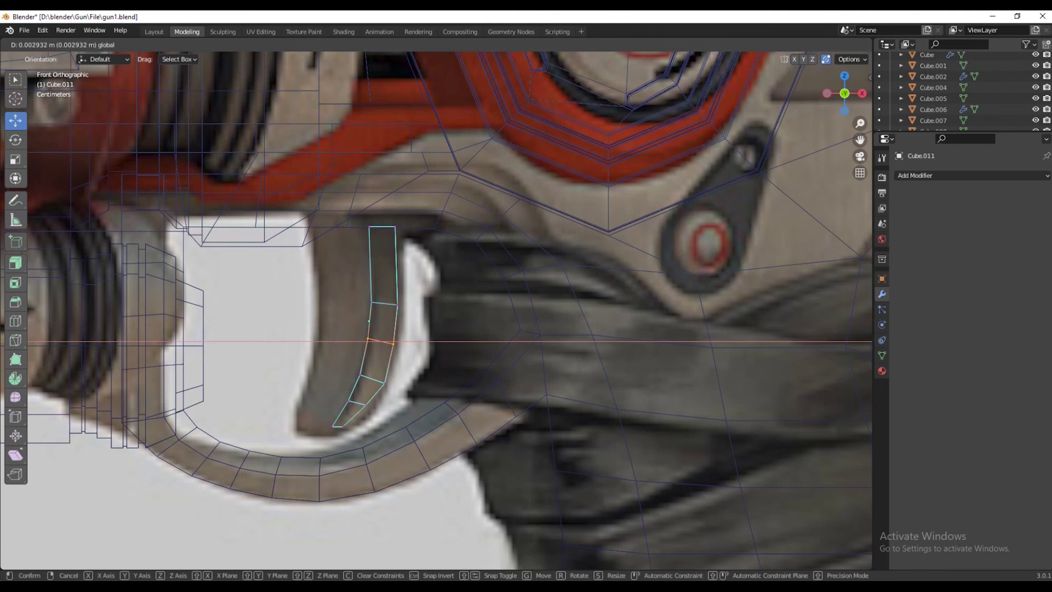
click(390, 340)
Add another centred edge loop across the upper trigger, shift it along X, and save gun1.blend
key(ctrl+r)
click(361, 284)
right_click(361, 284)
key(g)
key(x)
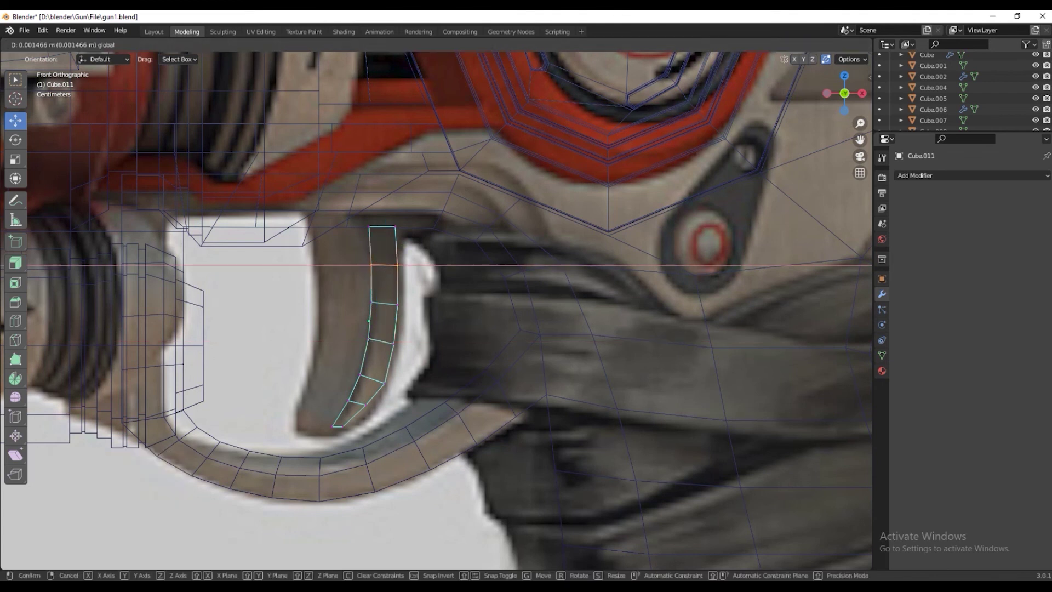
key(Return)
scroll(435, 311, down, 3)
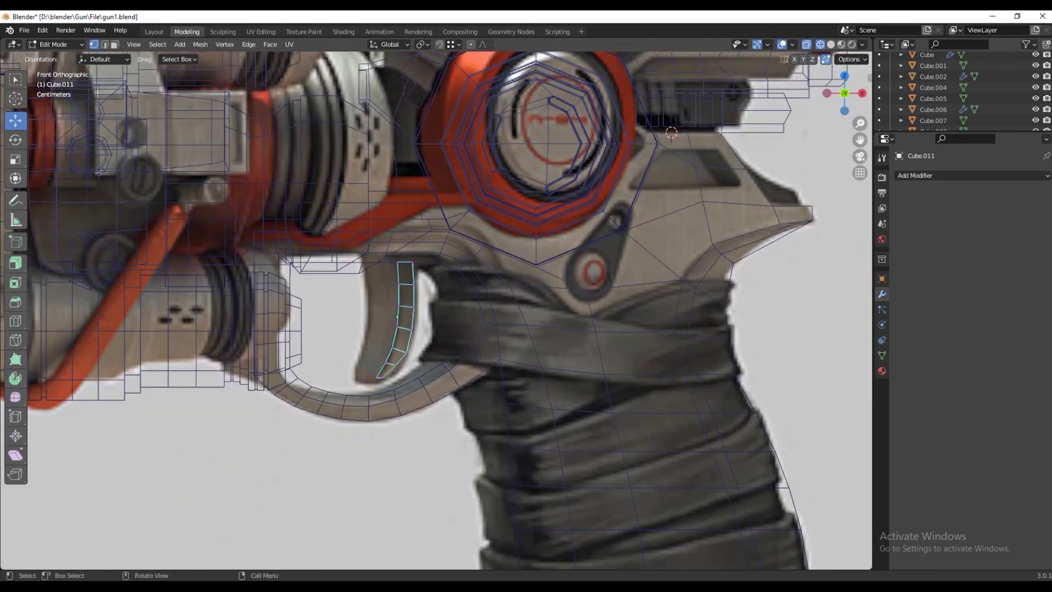
key(ctrl+s)
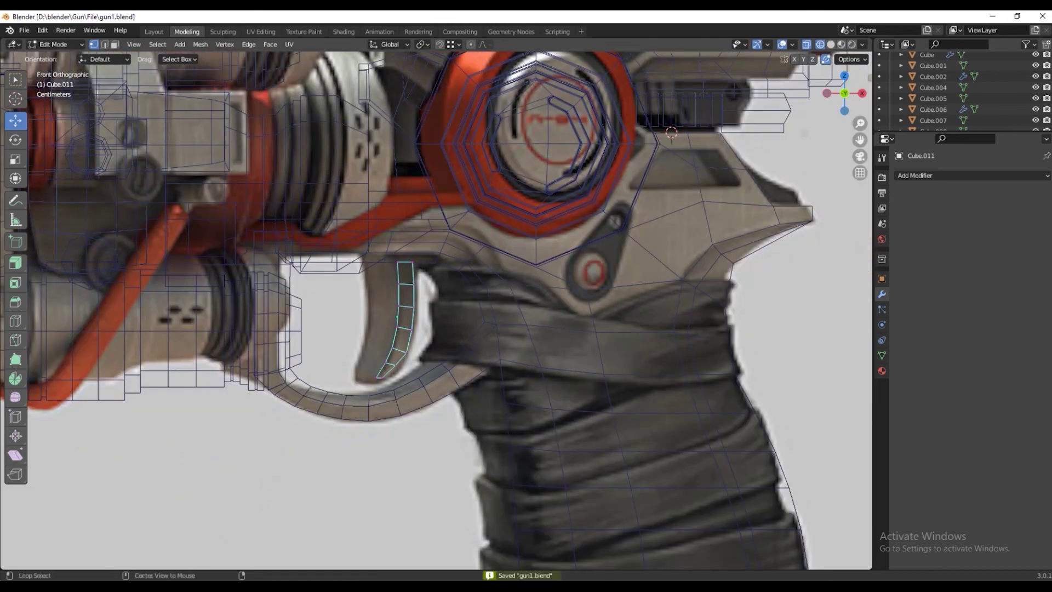
Return to Object Mode and orbit into User Perspective around the trigger Cube.011
key(Tab)
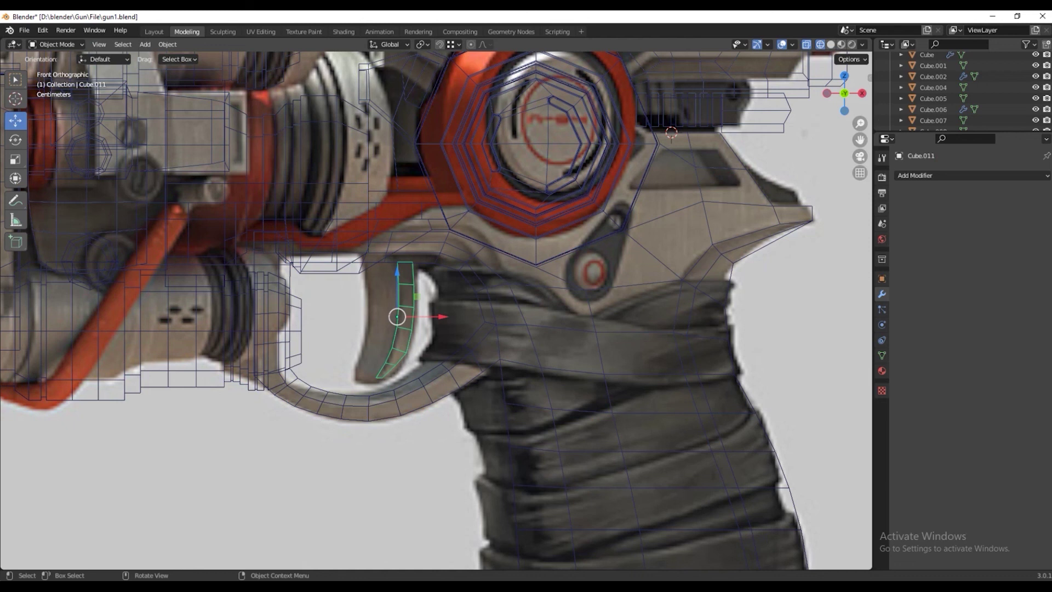
key(Tab)
scroll(436, 311, up, 3)
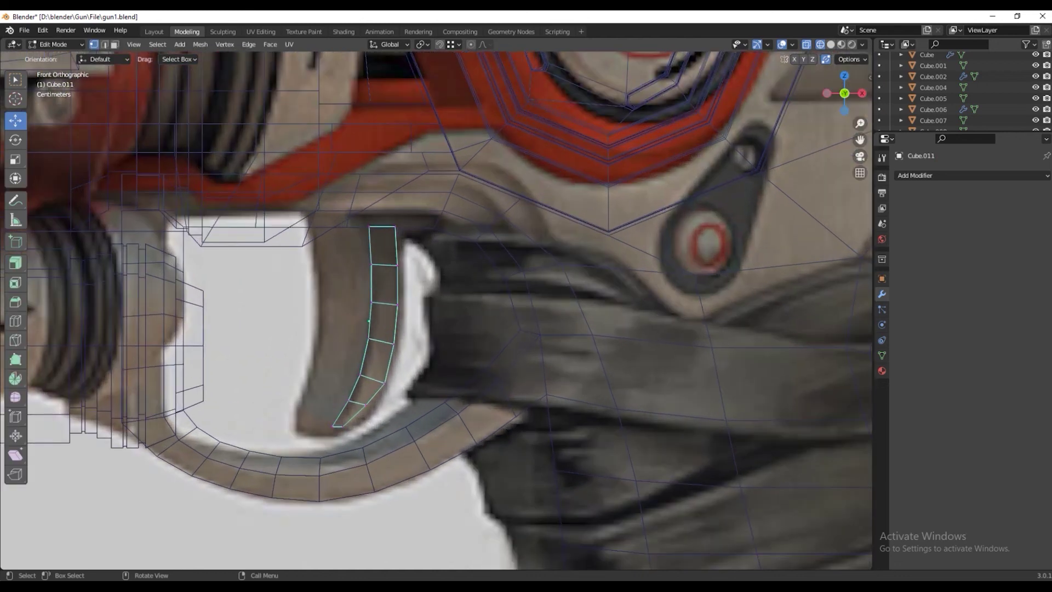
key(Tab)
mouse_move(437, 311)
middle_down()
mouse_move(406, 275)
mouse_move(395, 285)
mouse_move(384, 263)
mouse_move(373, 280)
mouse_move(361, 269)
middle_up()
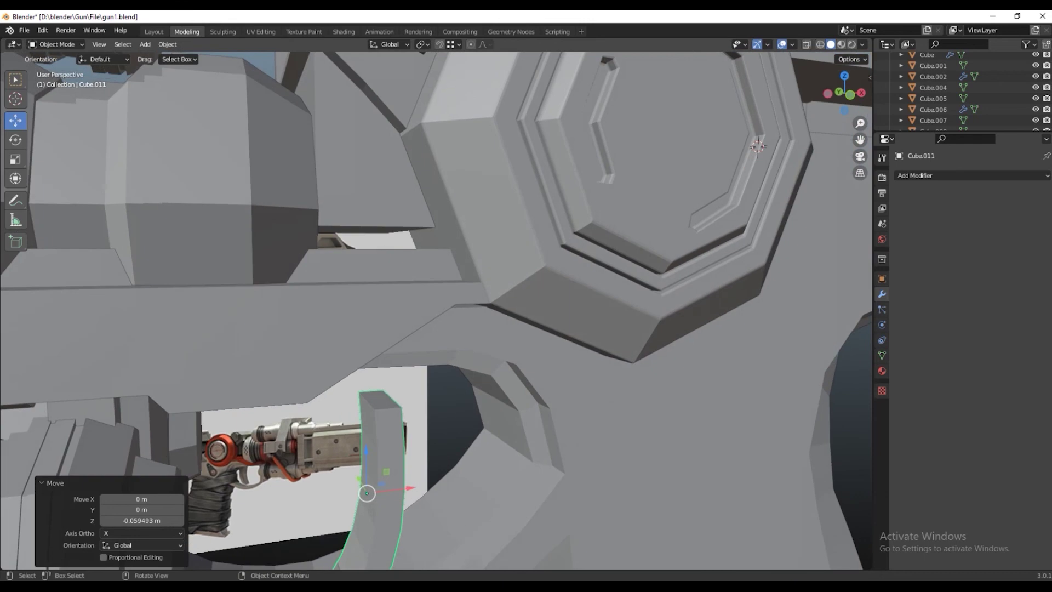
Select the trigger block's top face, then return to Object Mode and orbit around the guard
key(Tab)
key(3)
click(379, 398)
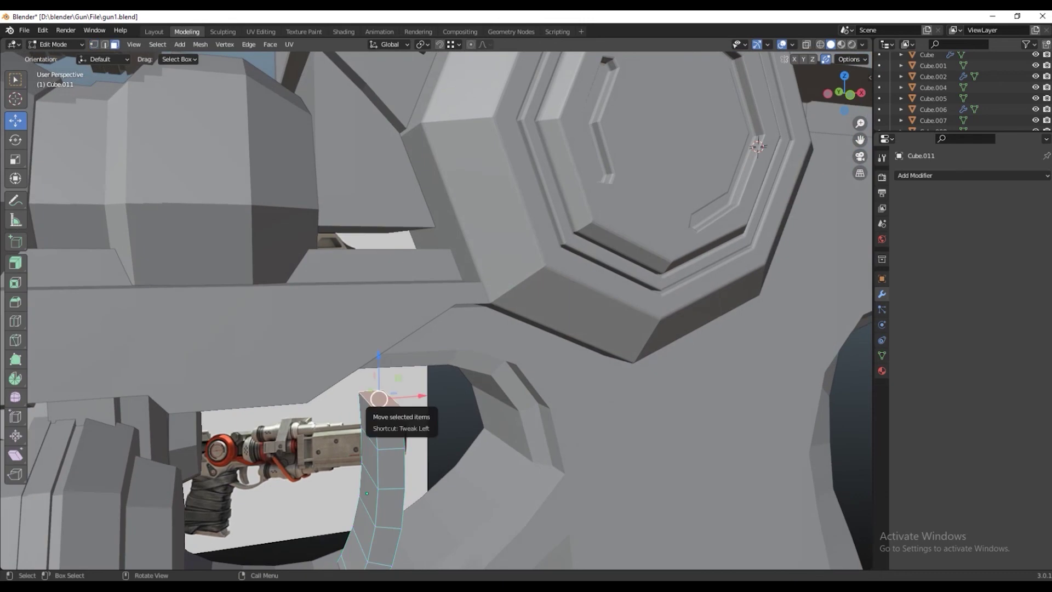
right_click(379, 399)
key(Escape)
key(Tab)
middle_drag(379, 399, 373, 454)
Raise the trigger block along Z to meet the gun body and save gun1.blend
key(g)
key(z)
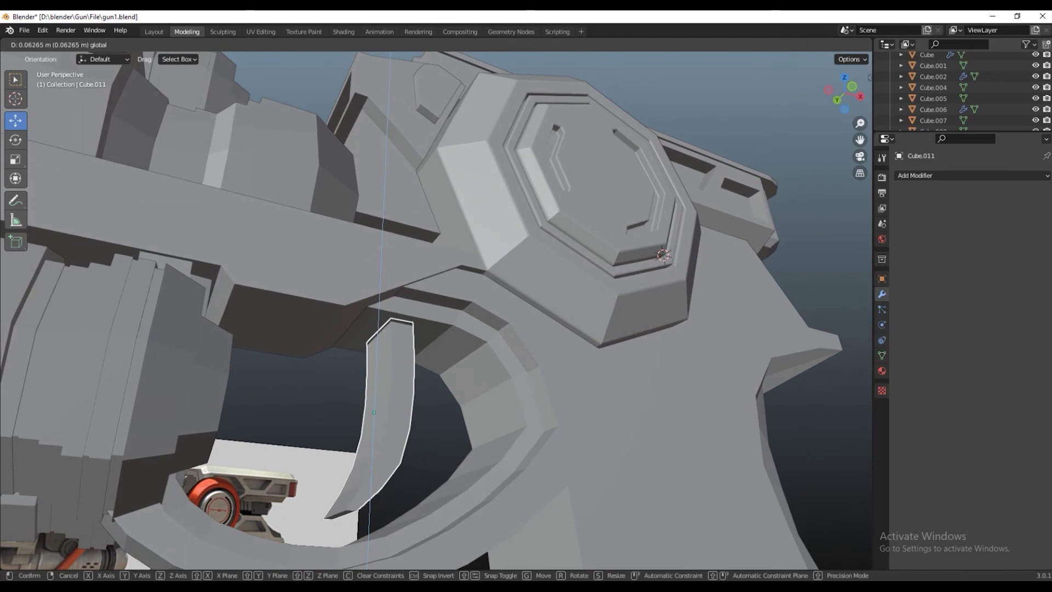
key(Return)
mouse_move(408, 355)
middle_down()
mouse_move(407, 329)
mouse_move(434, 335)
mouse_move(411, 335)
middle_up()
scroll(407, 329, down, 5)
key(ctrl+s)
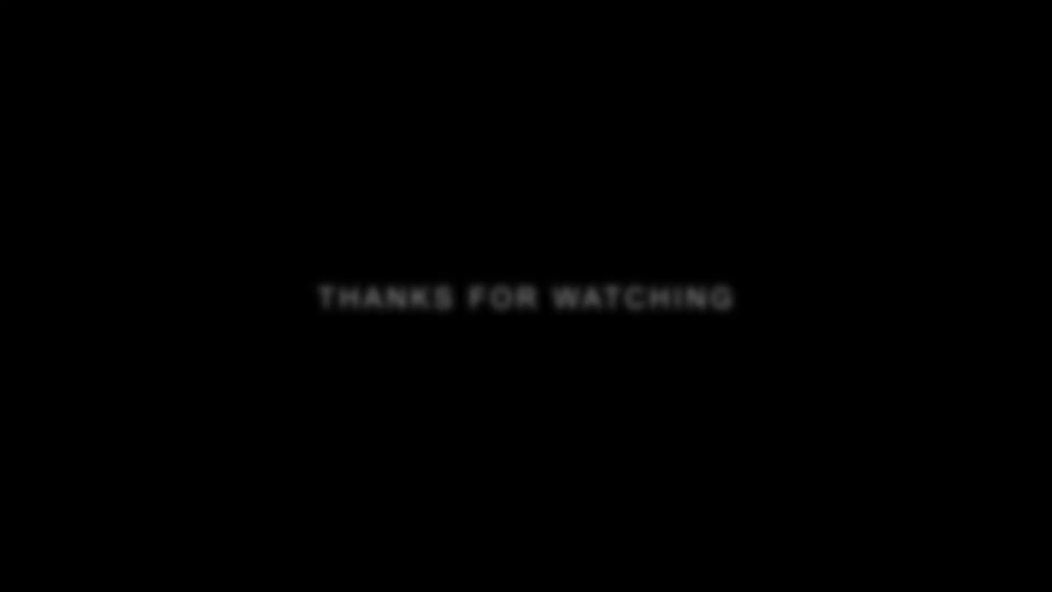